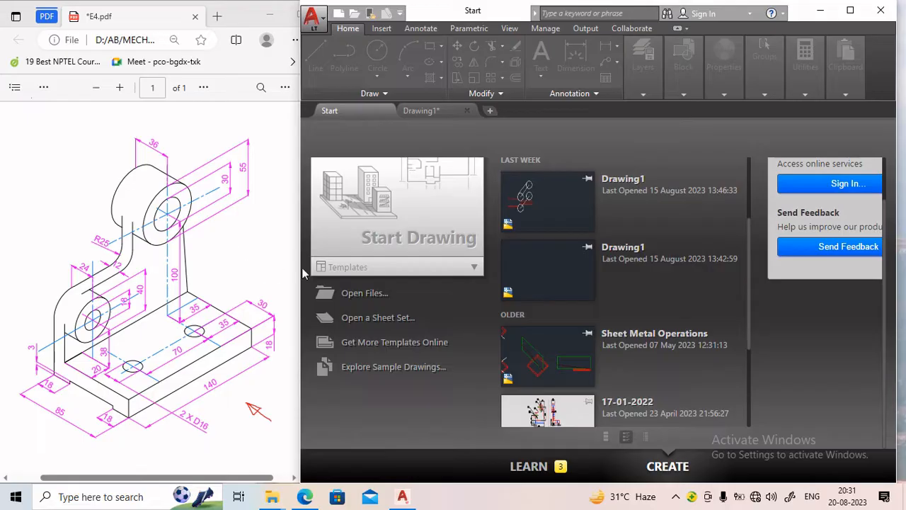
# Start a new drawing from the acadltiso.dwt template.
pyautogui.click(455, 272)
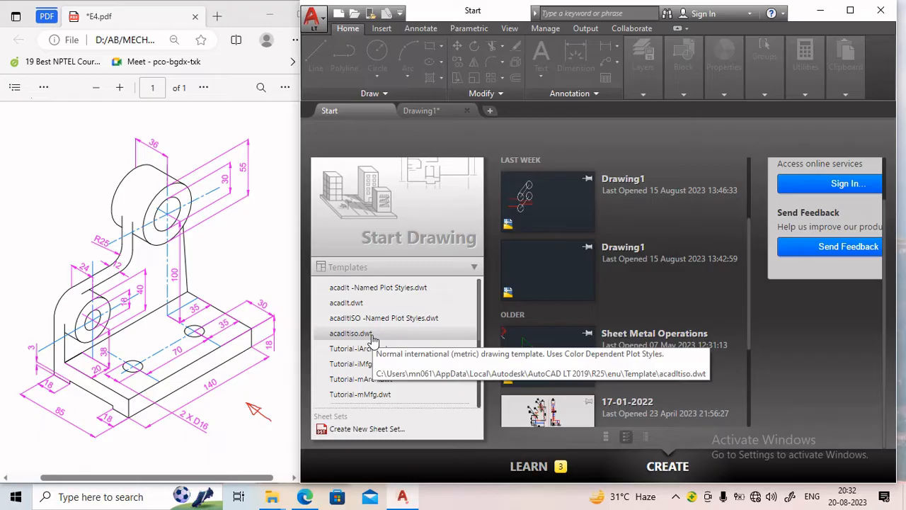
pyautogui.click(373, 339)
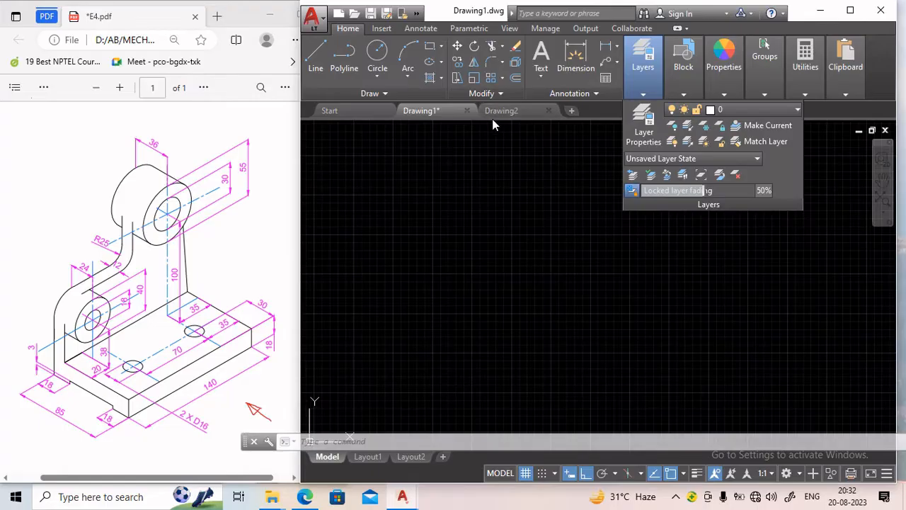
# Open the Layer Properties Manager to review the drawing's layers, then close it.
pyautogui.moveTo(640, 103)
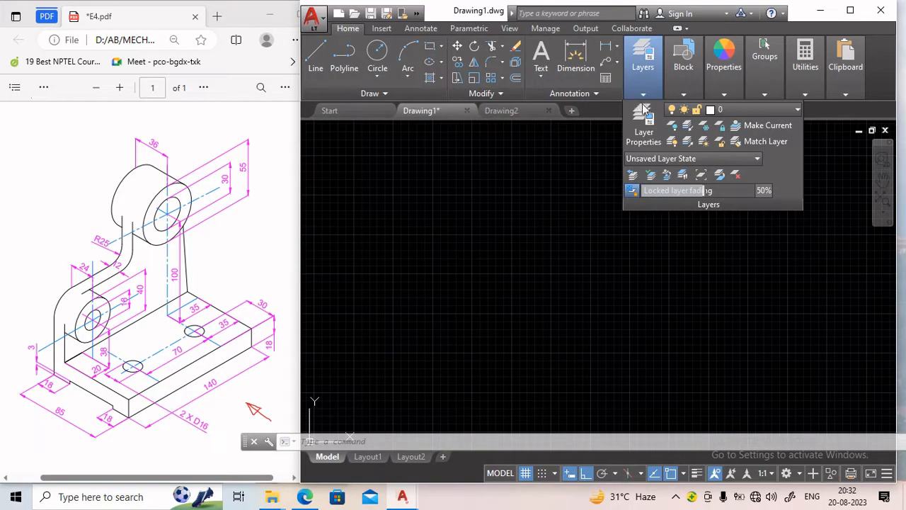
pyautogui.click(641, 117)
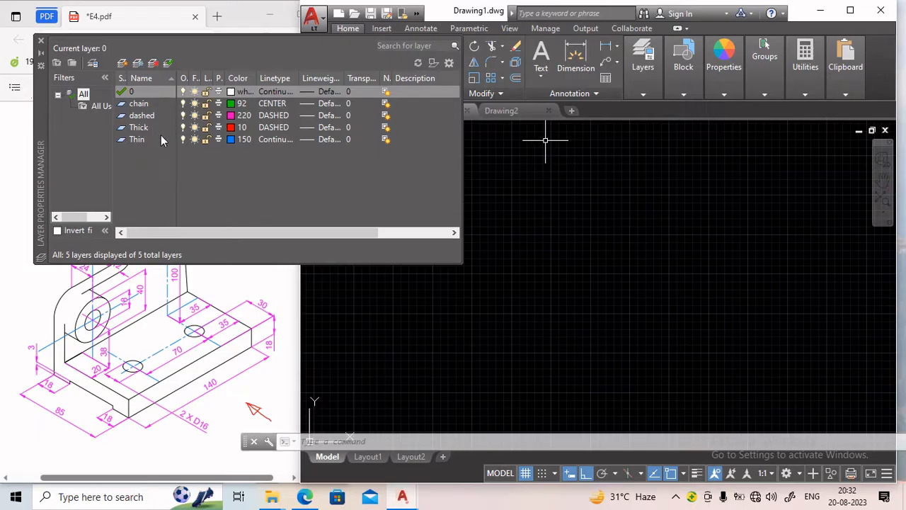
pyautogui.click(42, 41)
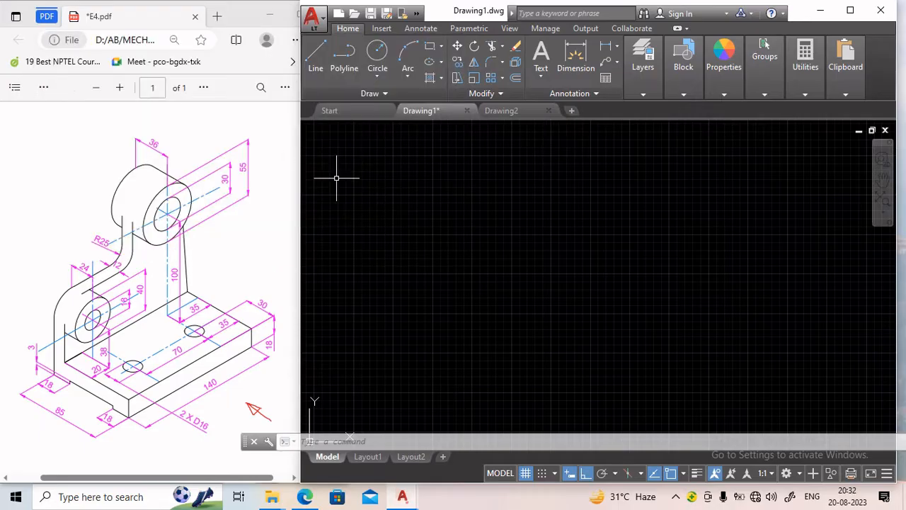
# Close the Drawing2 tab.
pyautogui.click(526, 114)
pyautogui.click(548, 111)
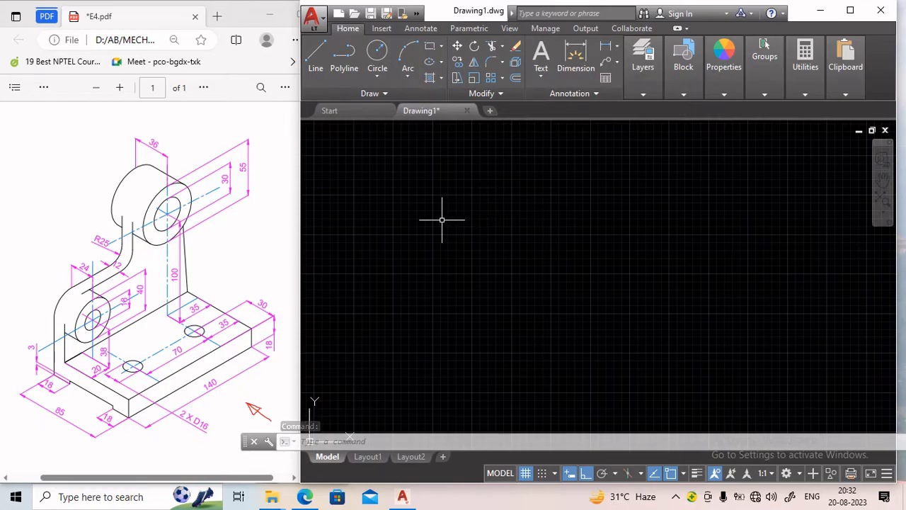
# Run the UNITS command and accept decimal length units, precision 0, in millimetres.
pyautogui.write('UNIt')
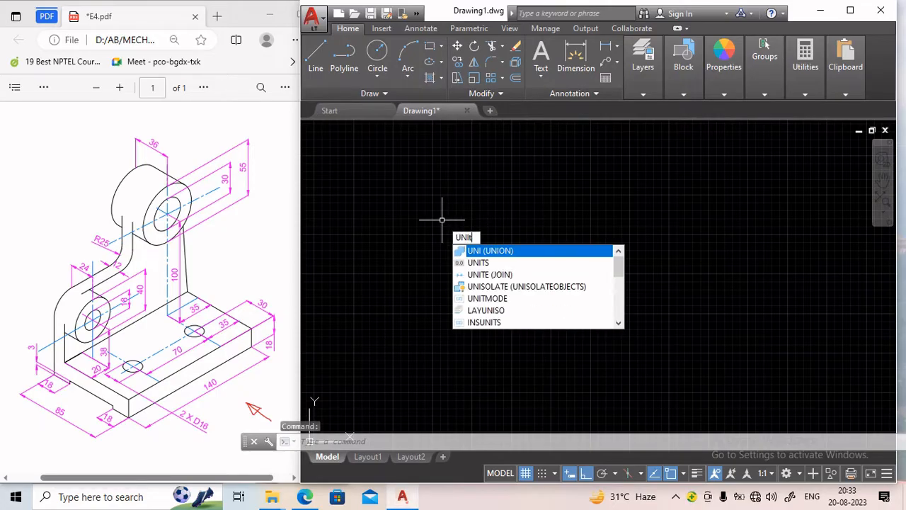
pyautogui.write('S')
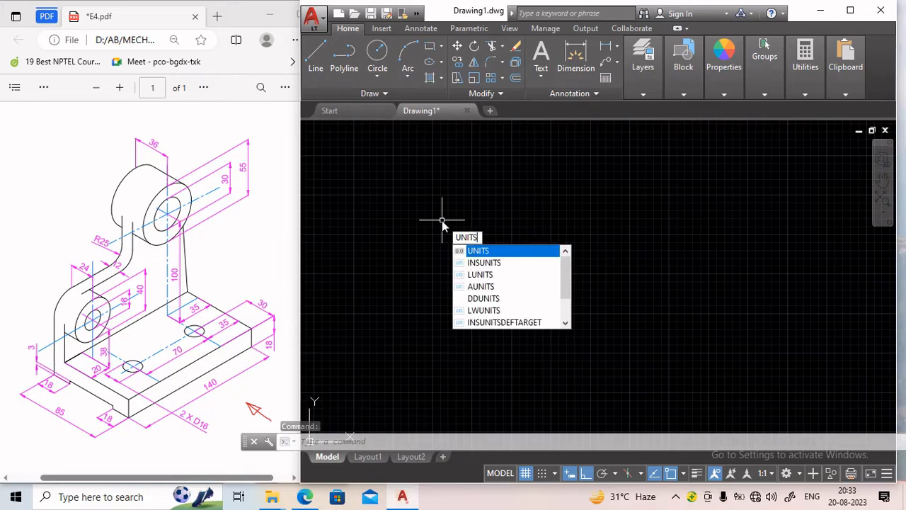
pyautogui.press('Return')
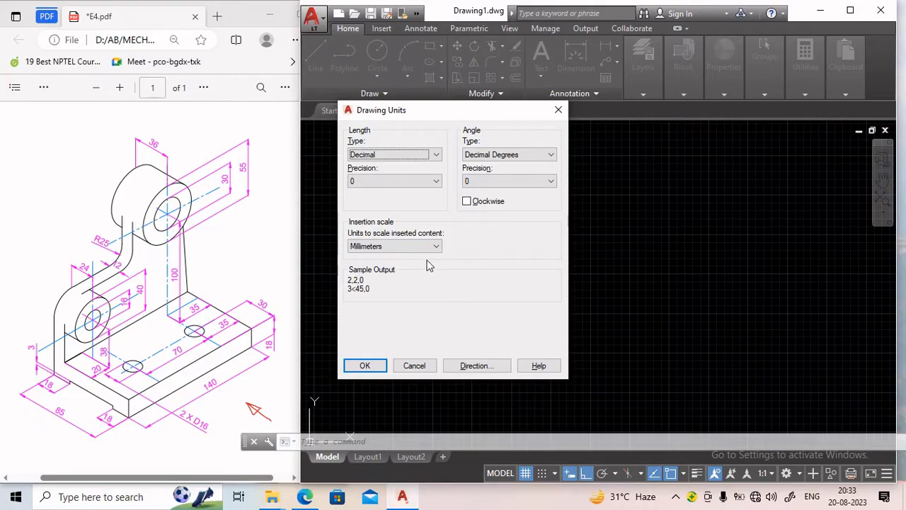
pyautogui.click(365, 366)
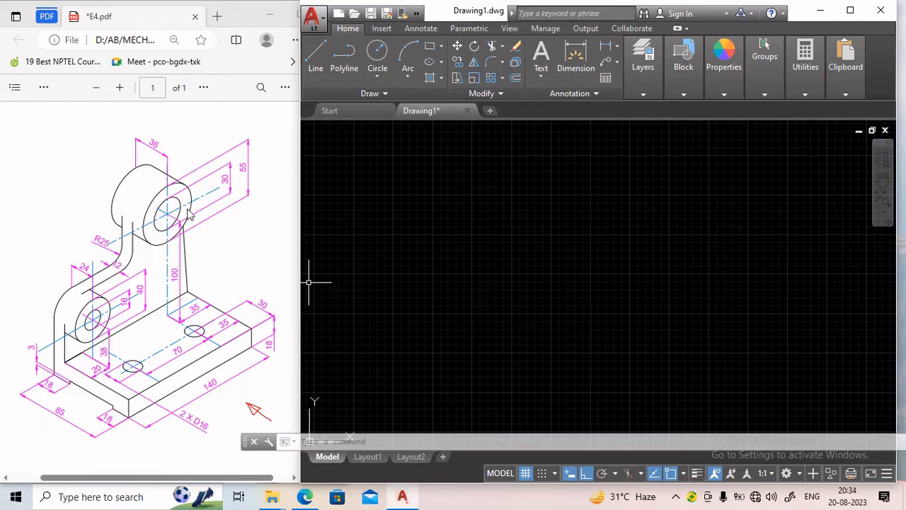
# Start a Line and draw a 140 mm horizontal bottom edge for the base.
pyautogui.click(316, 56)
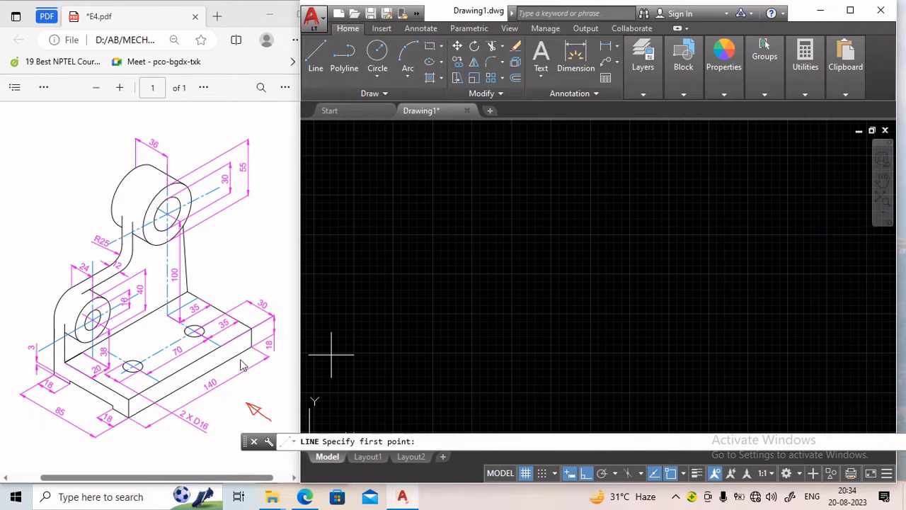
pyautogui.click(388, 295)
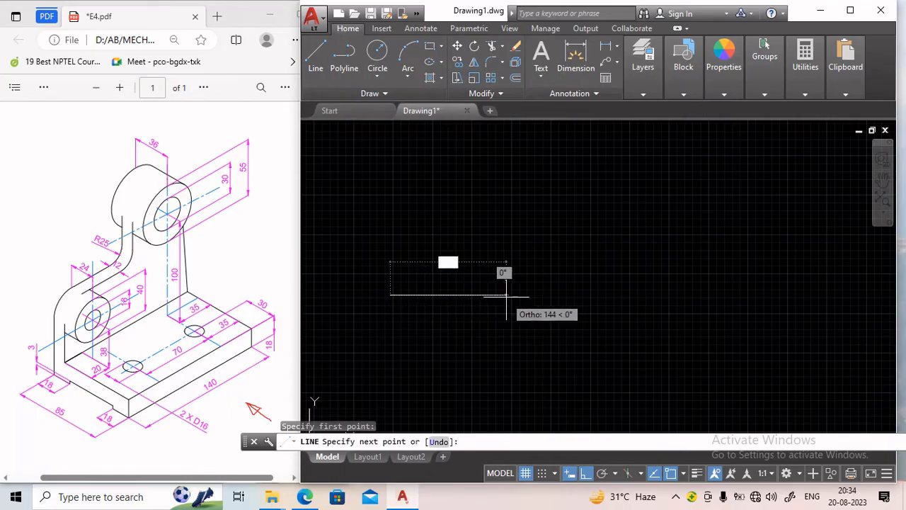
pyautogui.write('1')
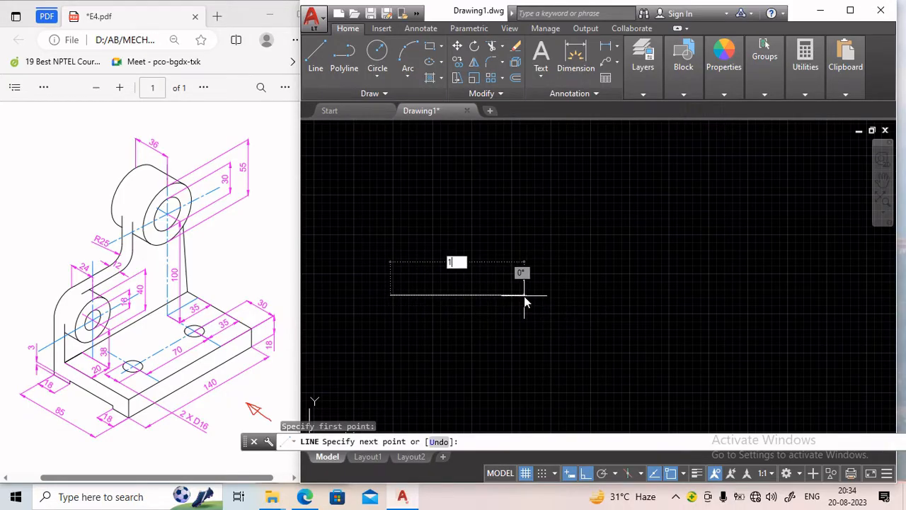
pyautogui.write('40')
pyautogui.press('Return')
pyautogui.scroll(-2, 527, 287)
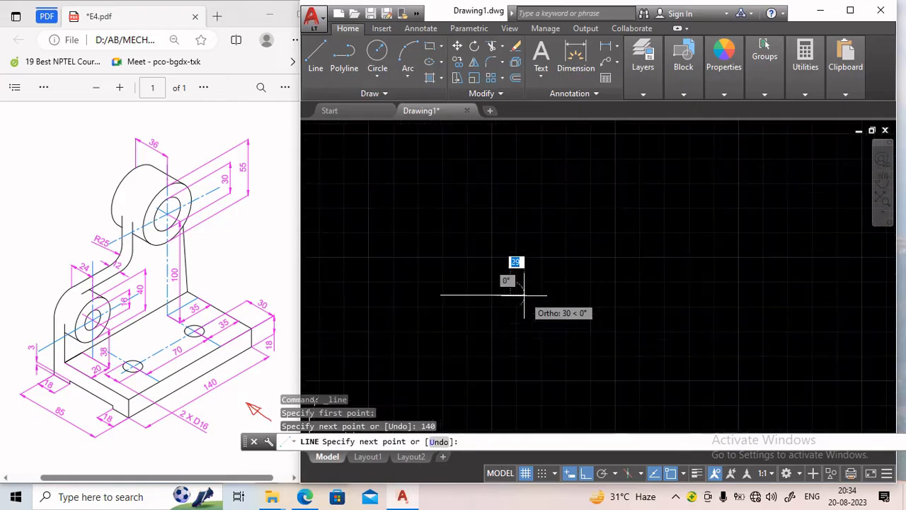
# Continue the line 18 mm upward, then back across and close the base rectangle.
pyautogui.scroll(2, 520, 280)
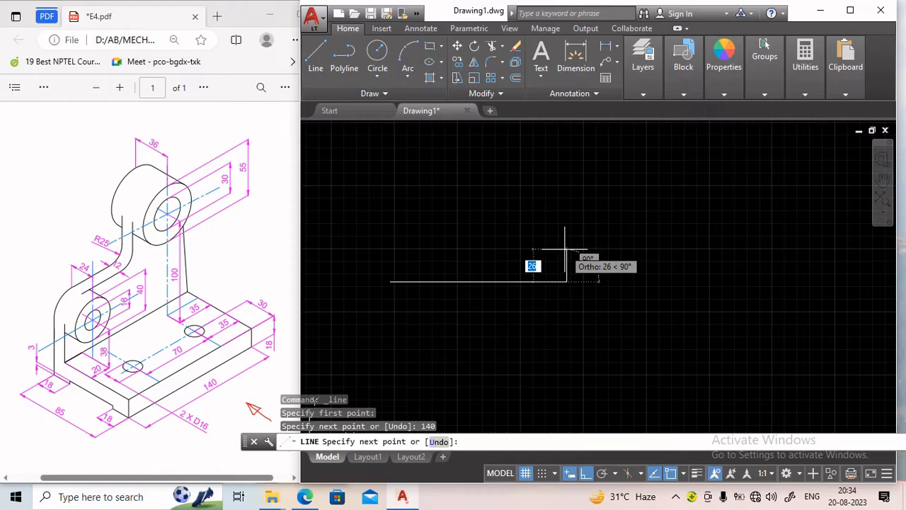
pyautogui.write('18')
pyautogui.press('Return')
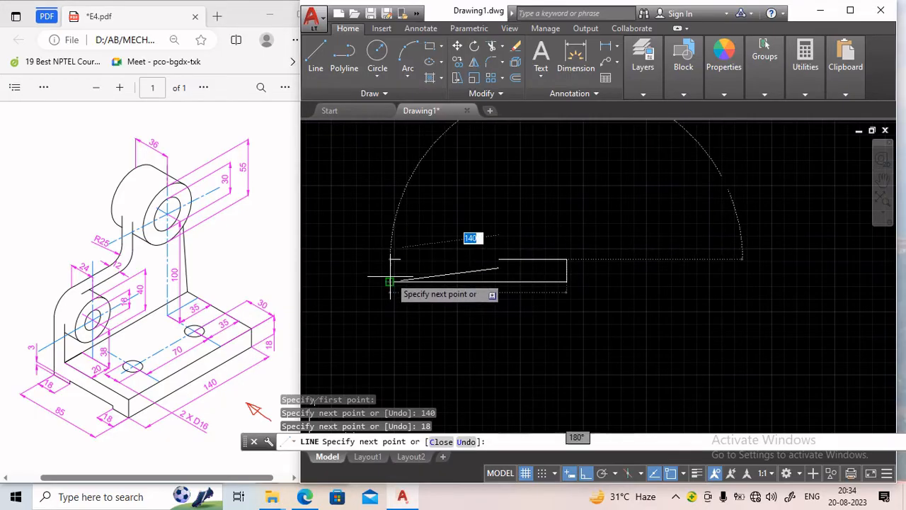
pyautogui.click(390, 259)
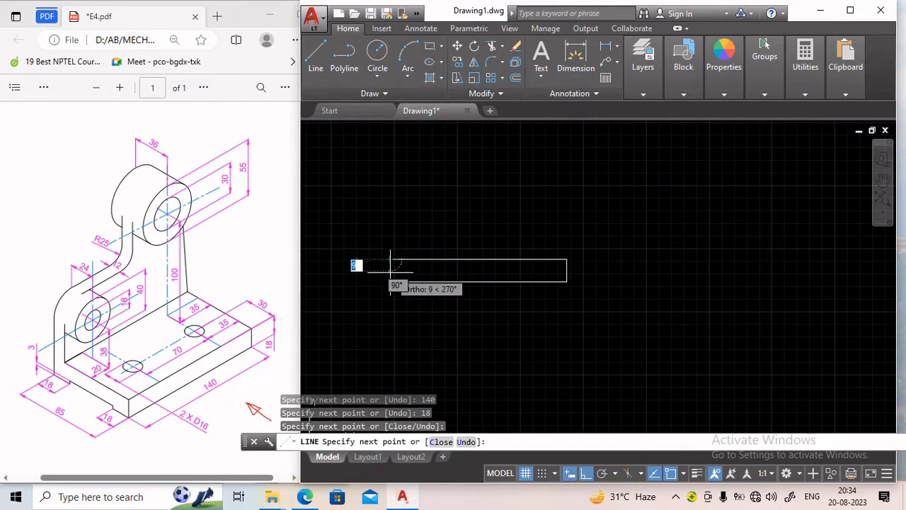
pyautogui.click(390, 282)
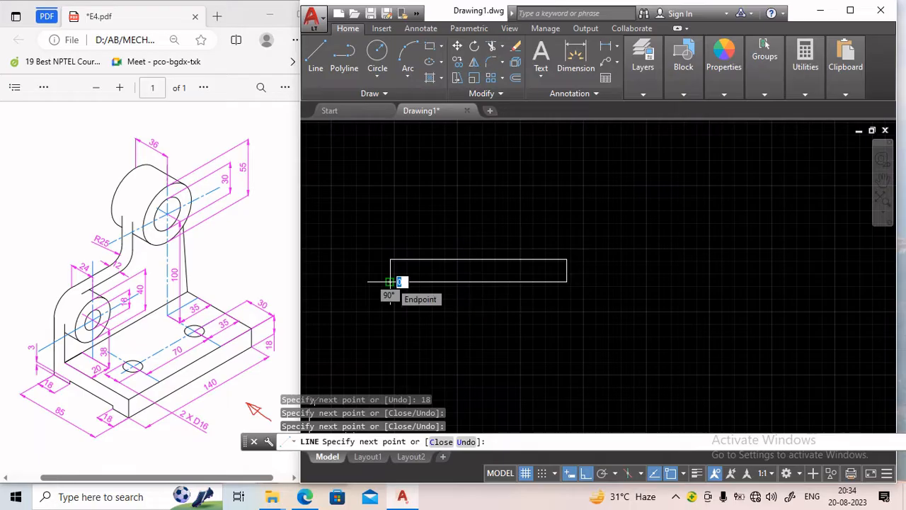
pyautogui.press('Return')
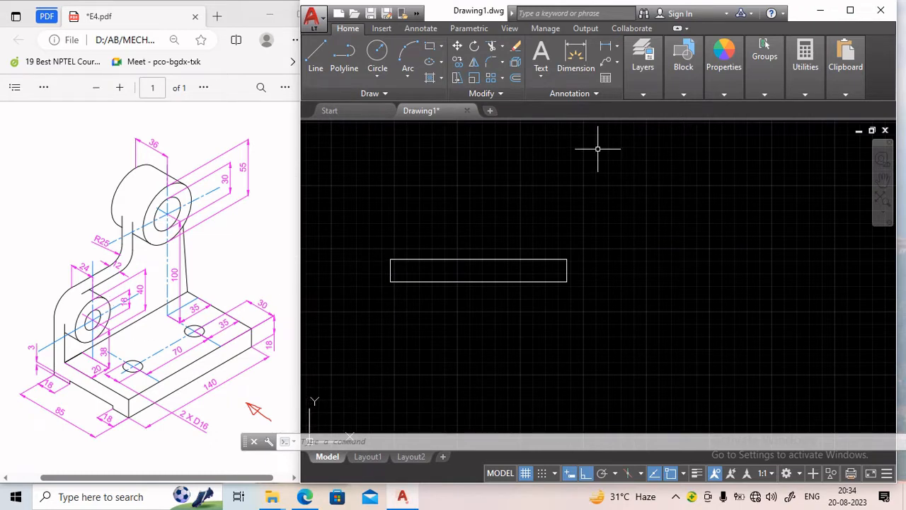
# Make chain the current layer.
pyautogui.click(642, 95)
pyautogui.click(642, 71)
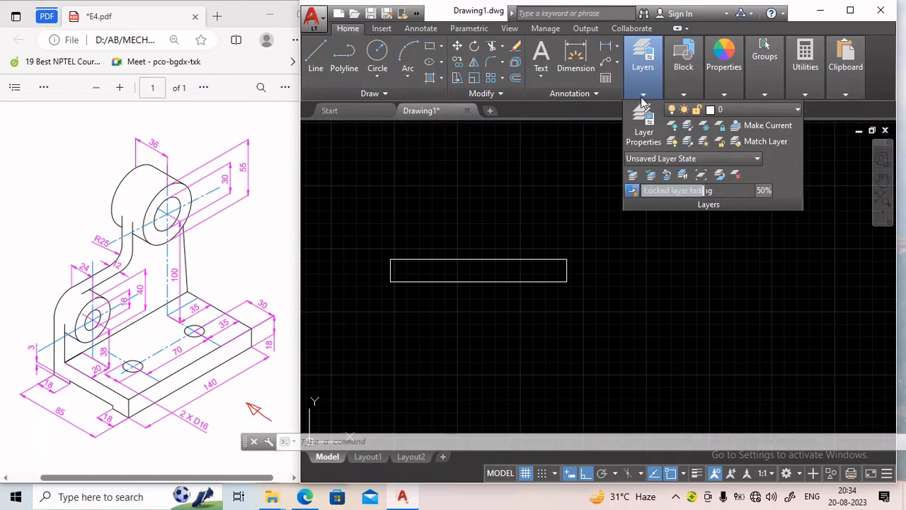
pyautogui.click(774, 109)
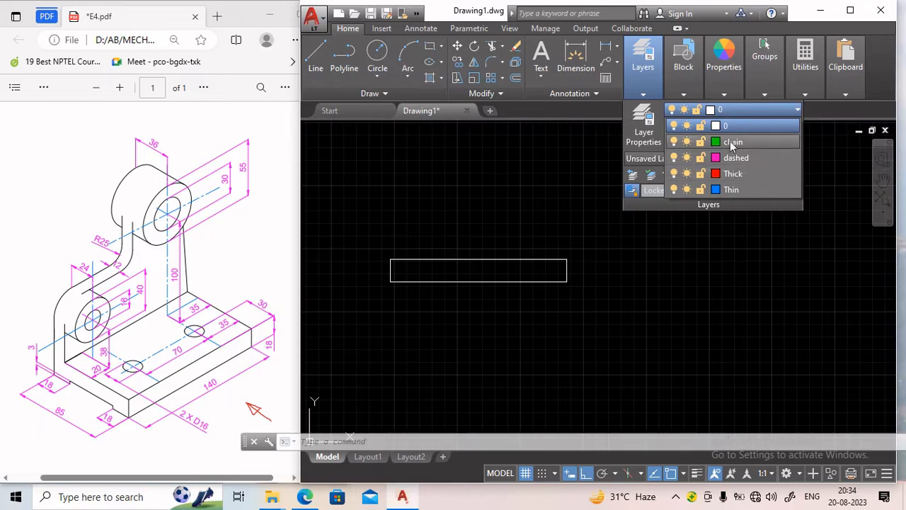
pyautogui.click(734, 172)
# Draw a chain line from the base's top-right corner 35 mm left, then 100 mm up.
pyautogui.click(315, 62)
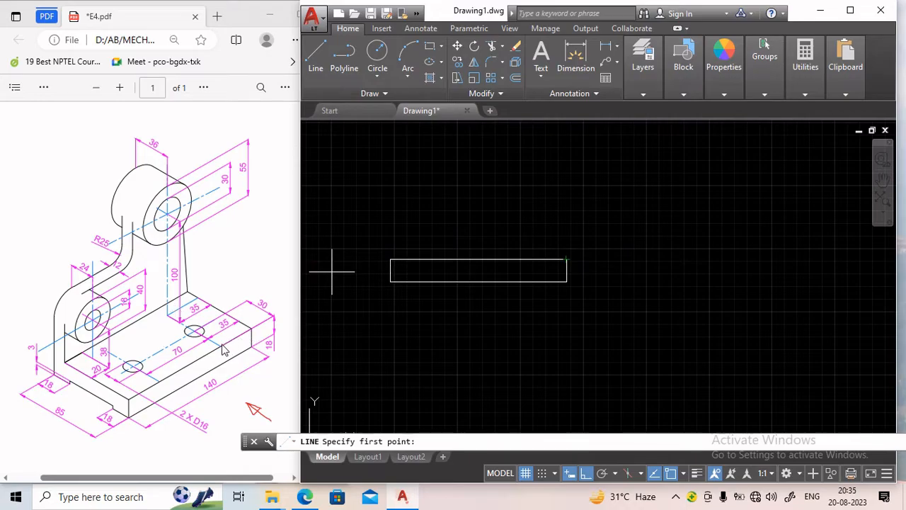
pyautogui.click(566, 259)
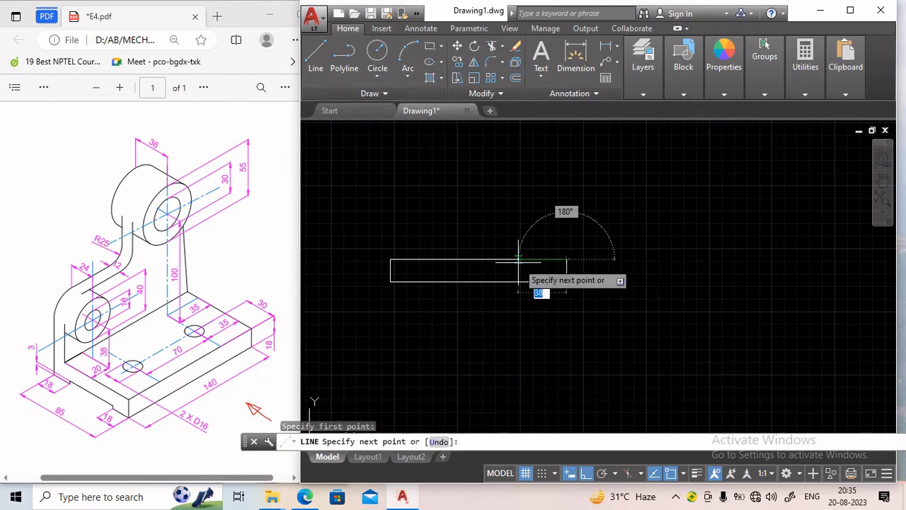
pyautogui.write('35')
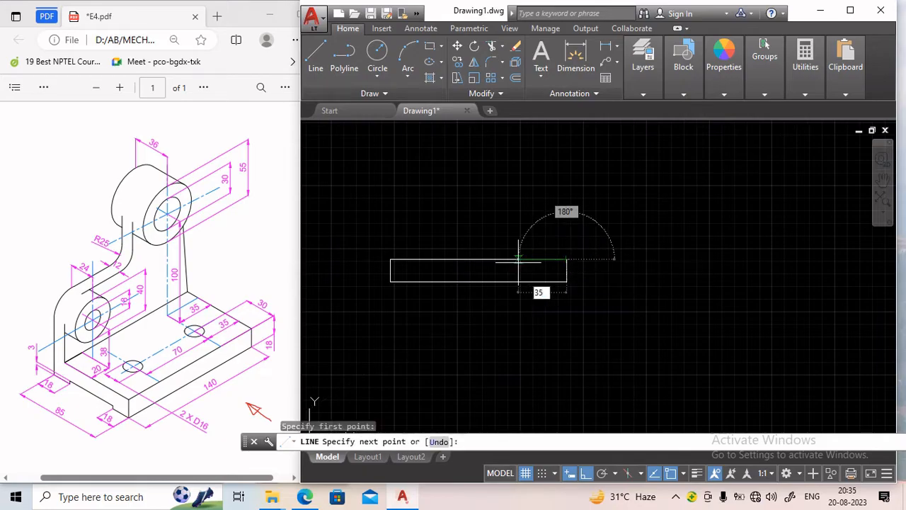
pyautogui.press('Return')
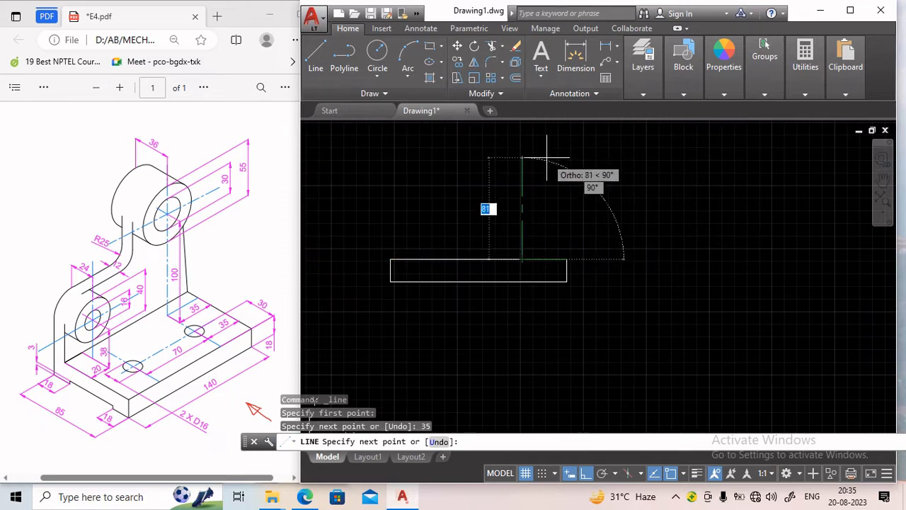
pyautogui.write('1')
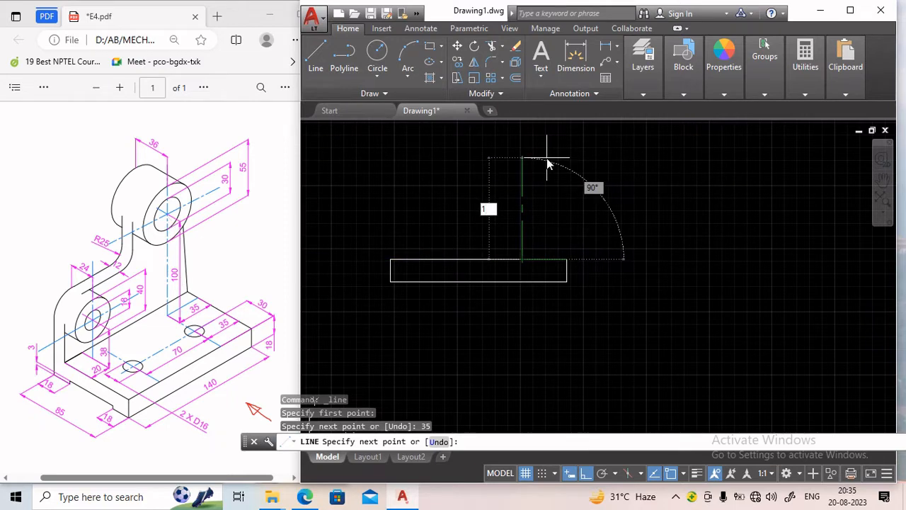
pyautogui.press('Return')
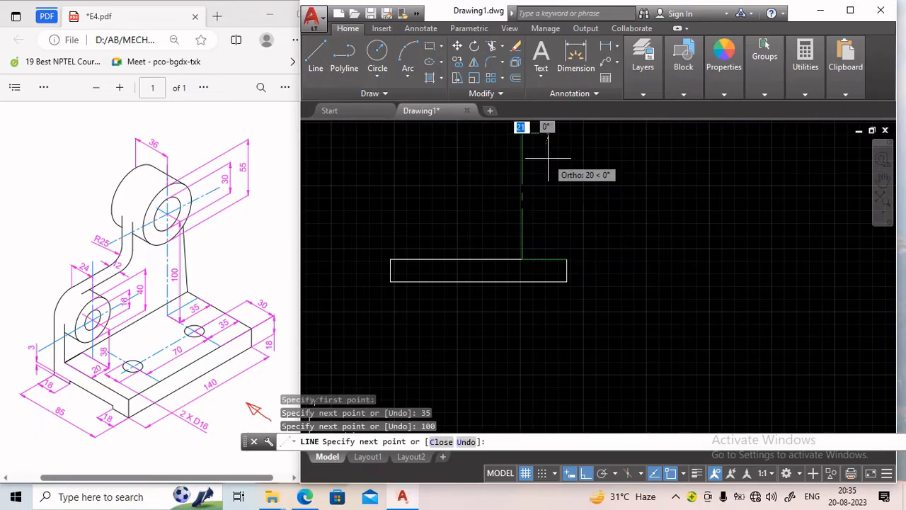
pyautogui.moveTo(530, 162)
pyautogui.mouseDown(button='middle')
pyautogui.moveTo(556, 222)
pyautogui.moveTo(557, 254)
pyautogui.mouseUp(button='middle')
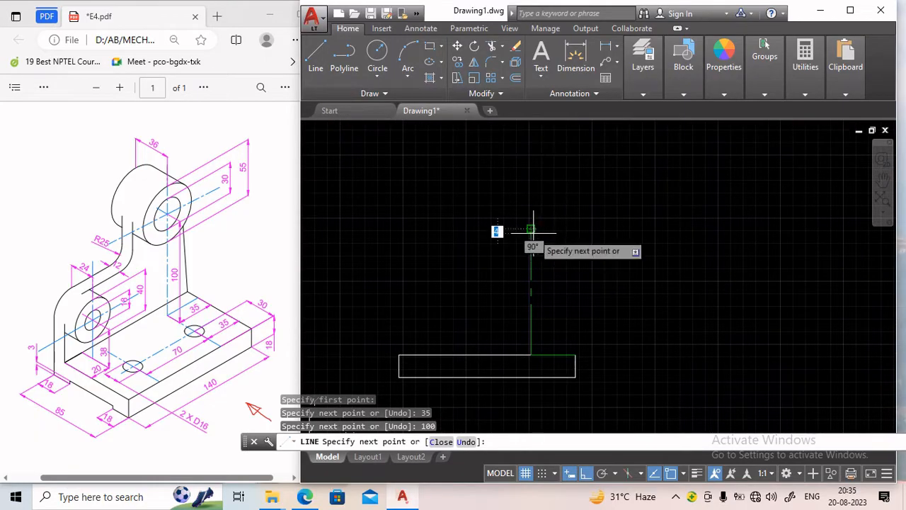
pyautogui.press('Return')
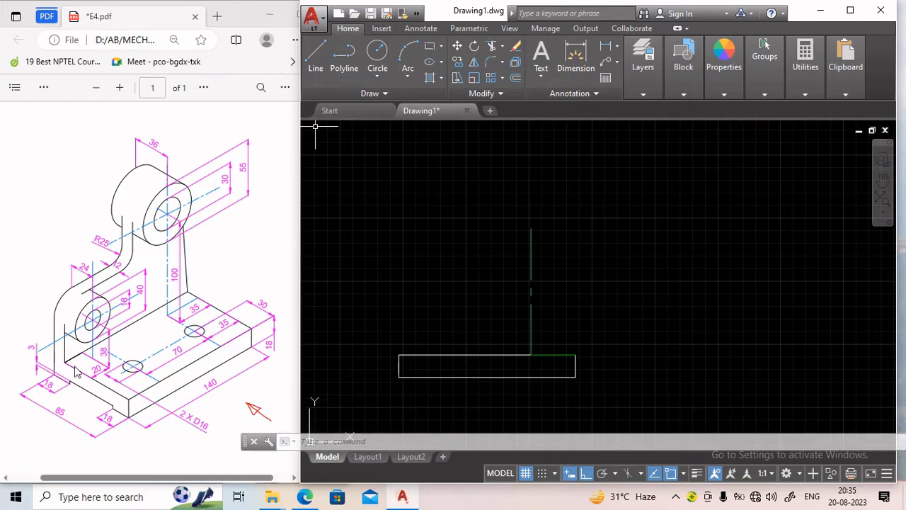
# Draw a chain line from the base's top-left corner 20 mm right, then 38 mm up.
pyautogui.click(317, 56)
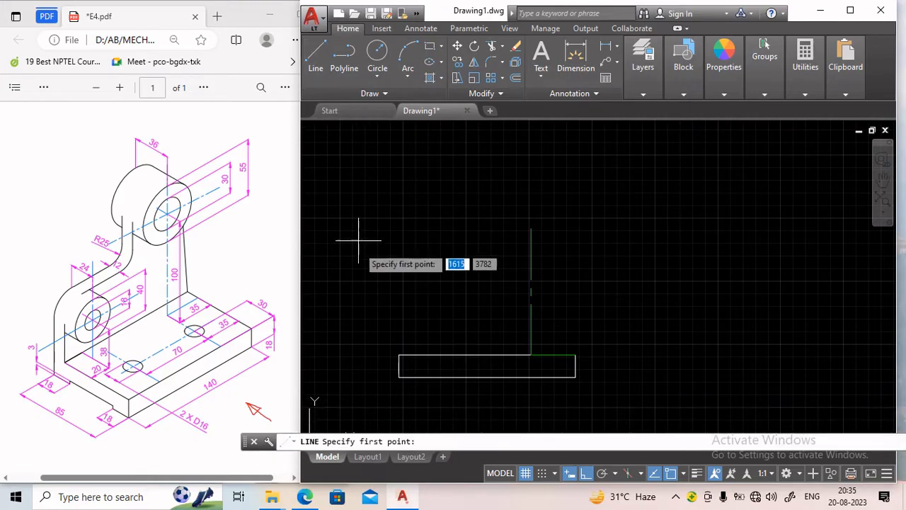
pyautogui.click(398, 355)
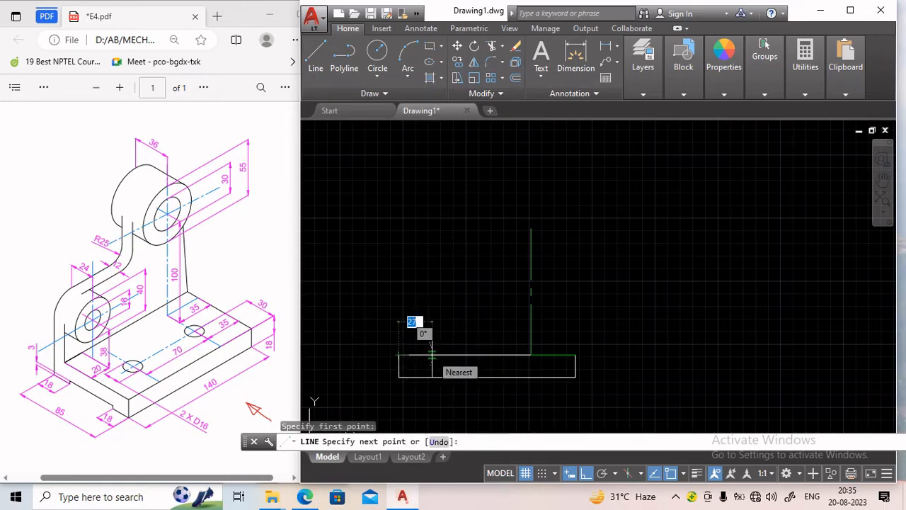
pyautogui.write('2')
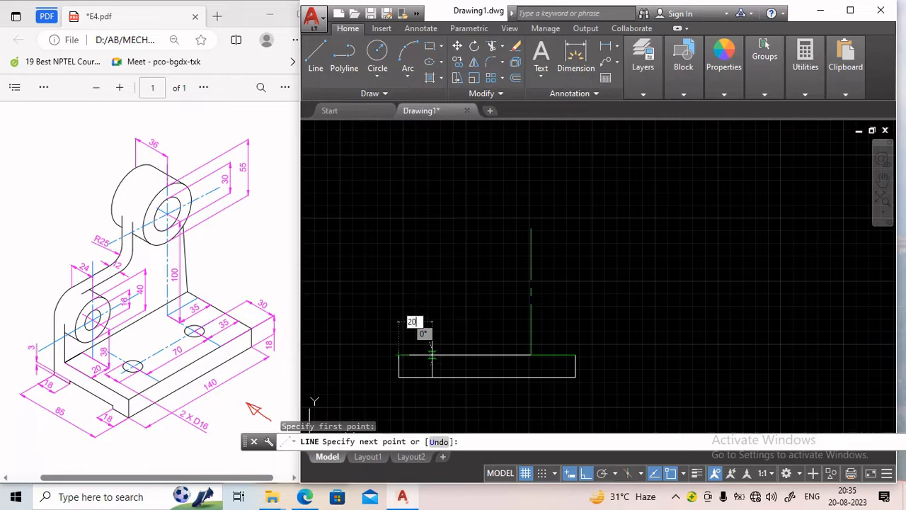
pyautogui.press('Return')
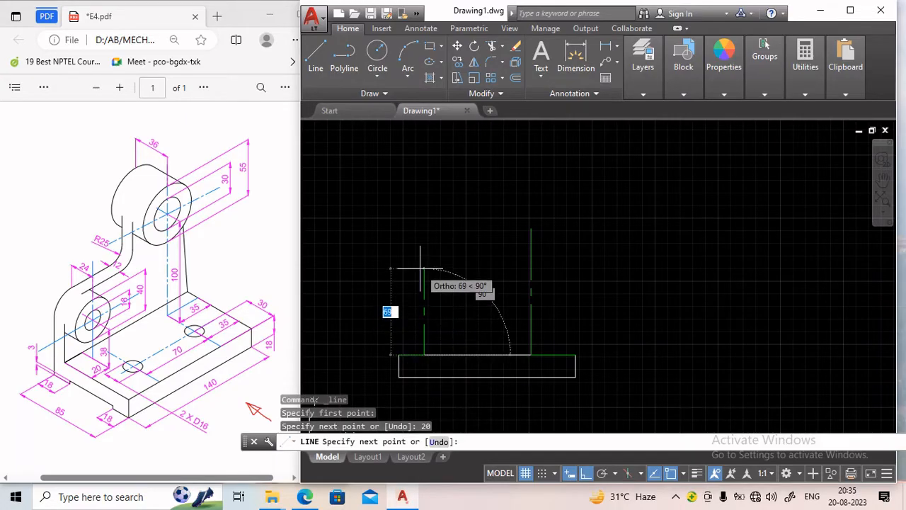
pyautogui.write('3')
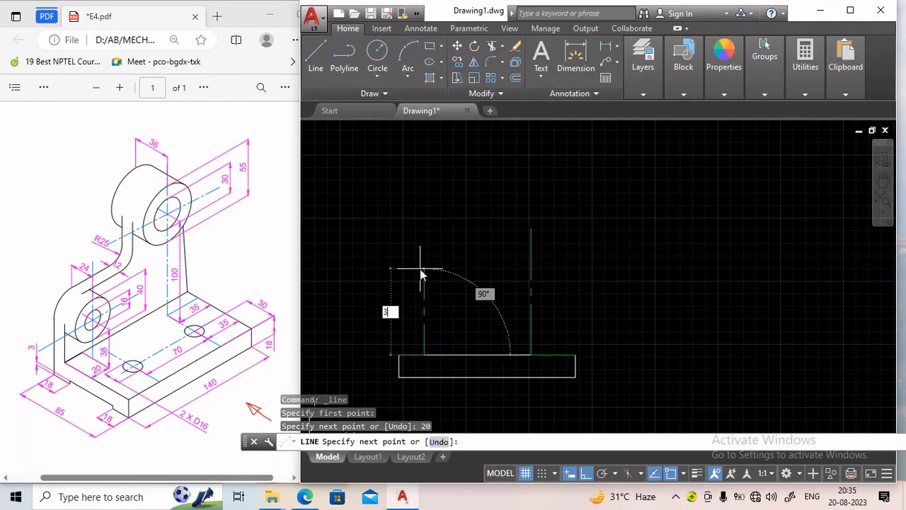
pyautogui.write('8')
pyautogui.press('Return')
pyautogui.press('Return')
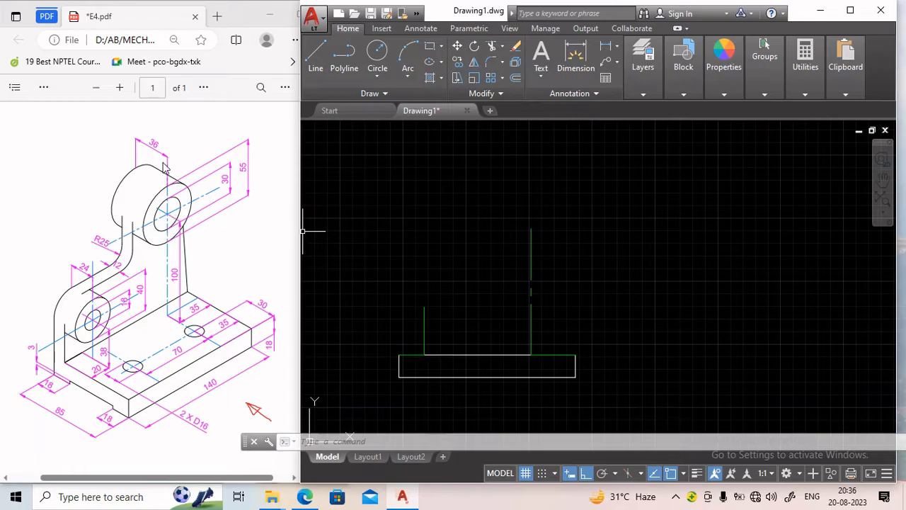
# Draw horizontal chain centre lines across the tops of the right and left vertical chain lines.
pyautogui.click(316, 57)
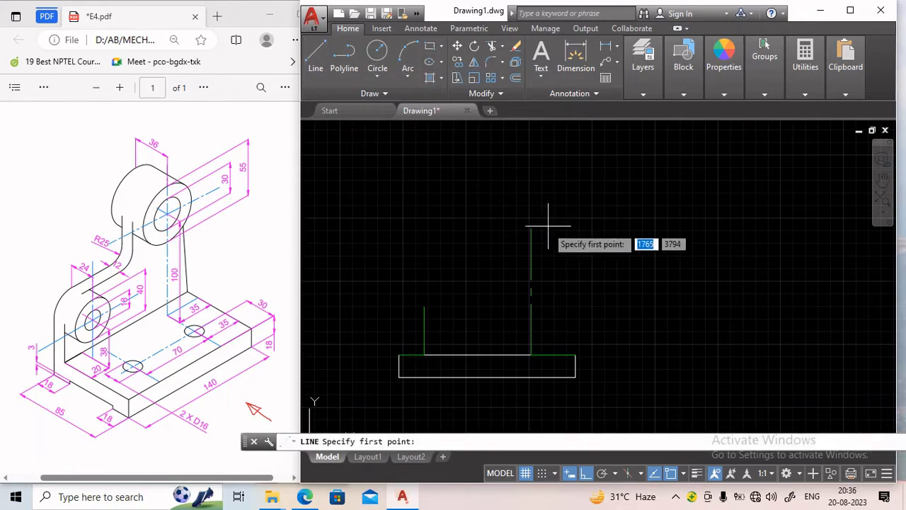
pyautogui.click(485, 227)
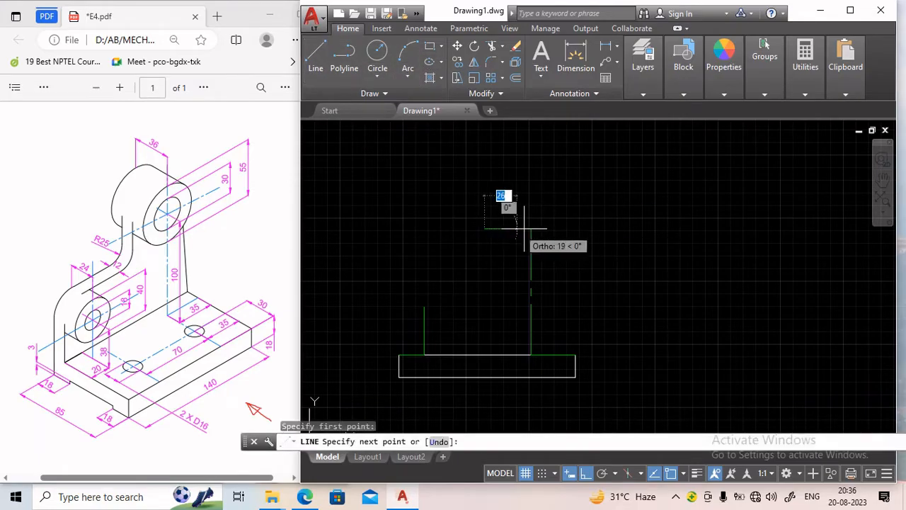
pyautogui.click(586, 227)
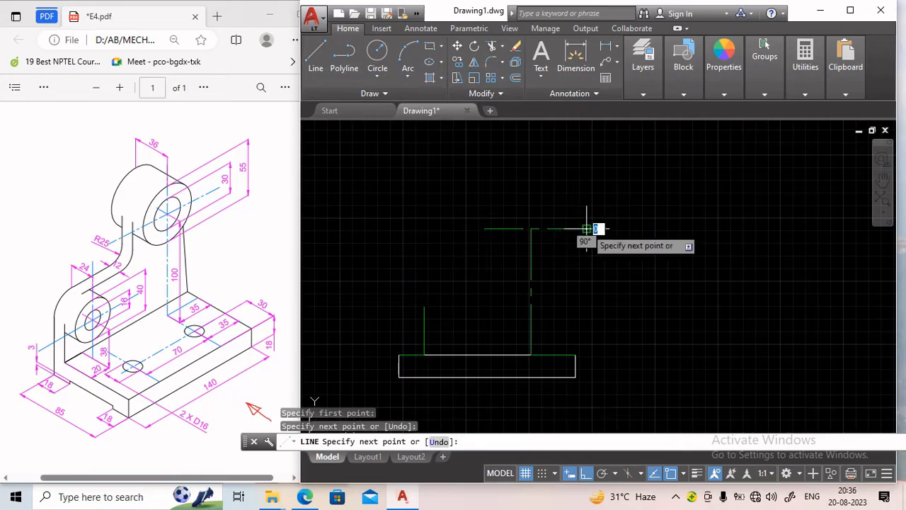
pyautogui.press('Return')
pyautogui.press('Return')
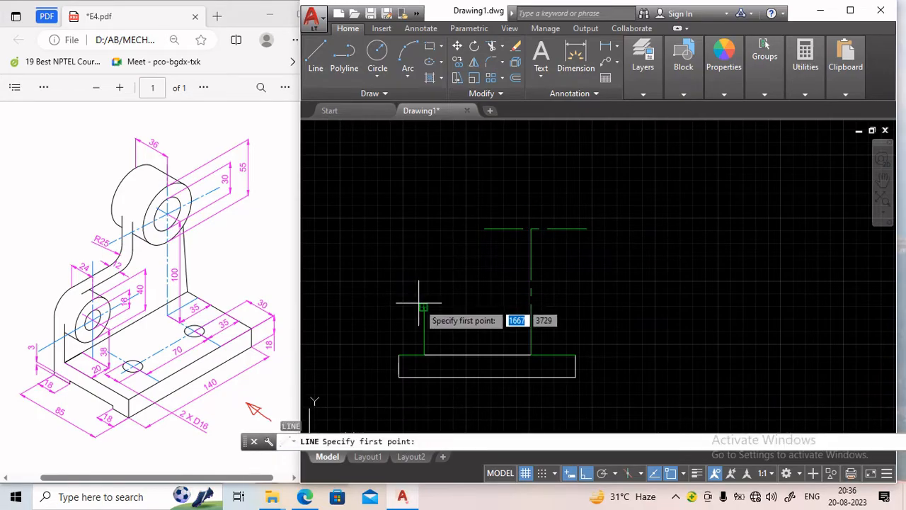
pyautogui.click(386, 306)
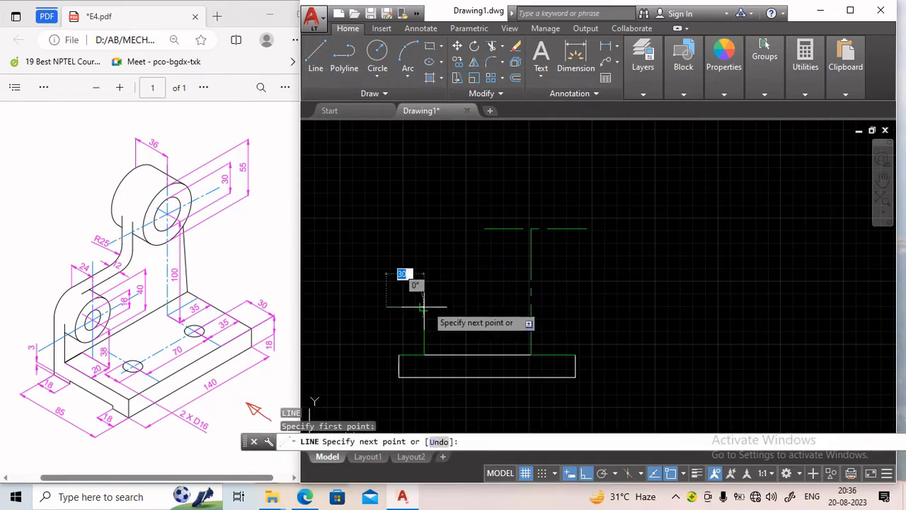
pyautogui.click(467, 307)
pyautogui.press('Return')
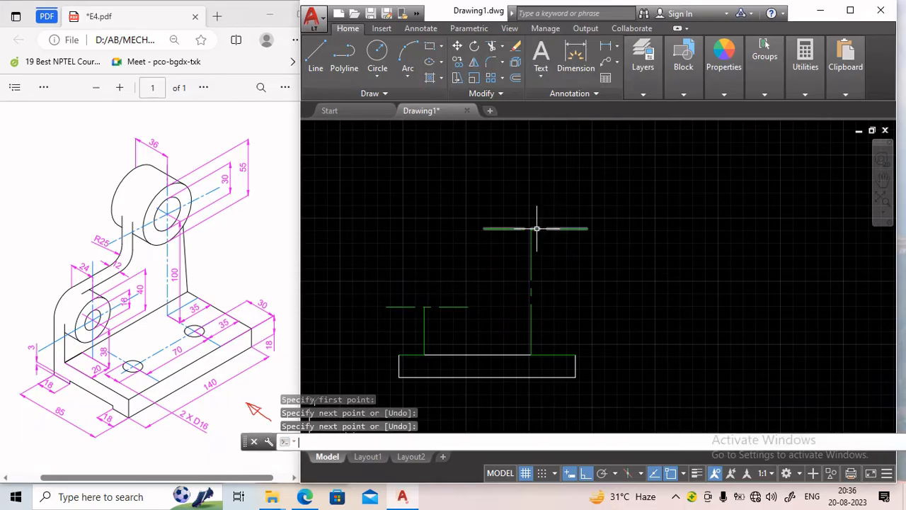
# Stretch the top end of the right vertical chain line upward, well past its horizontal centre line.
pyautogui.press('Return')
pyautogui.press('Escape')
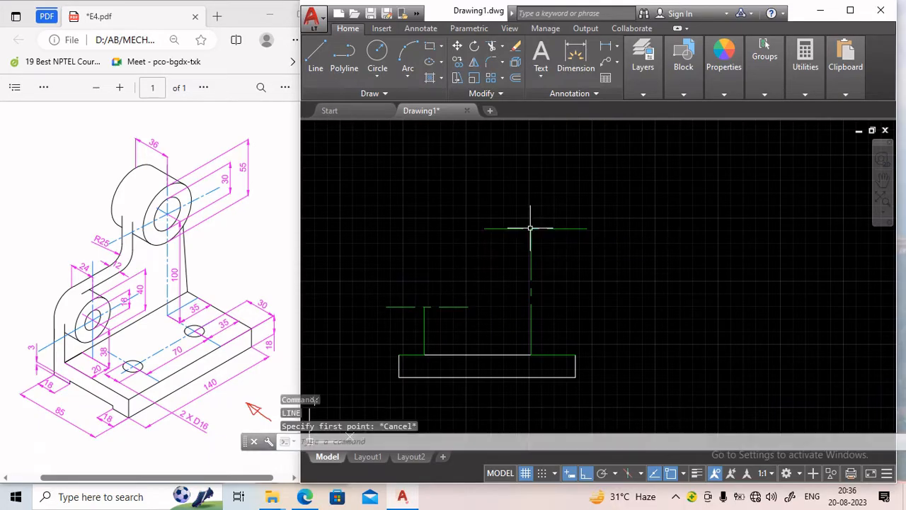
pyautogui.press('Escape')
pyautogui.click(531, 244)
pyautogui.press('Escape')
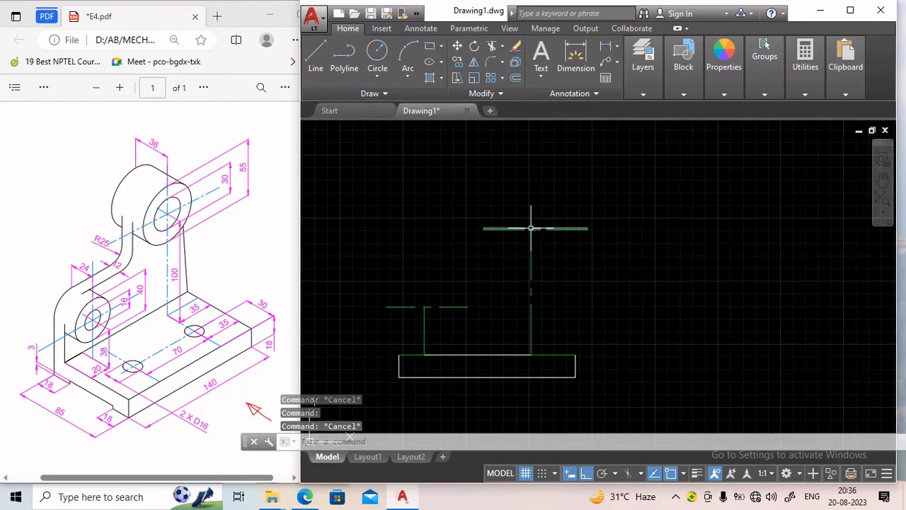
pyautogui.click(530, 236)
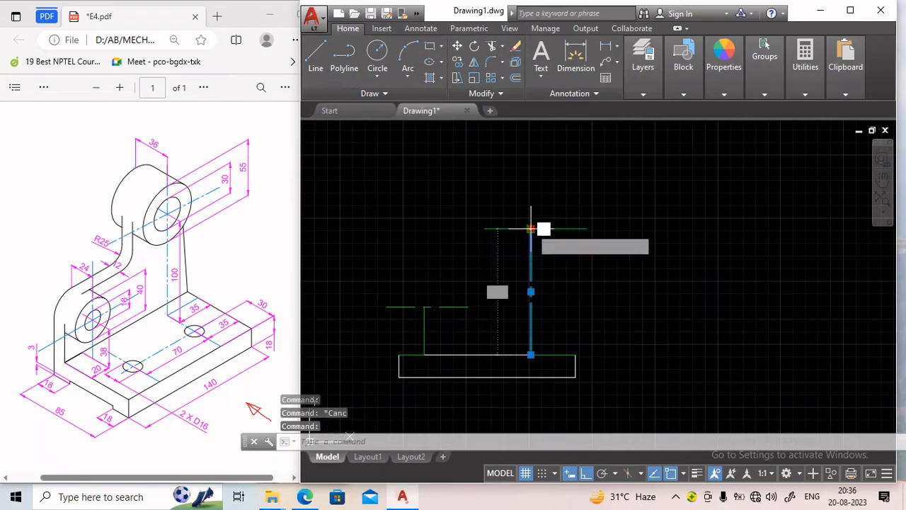
pyautogui.click(531, 228)
pyautogui.click(530, 154)
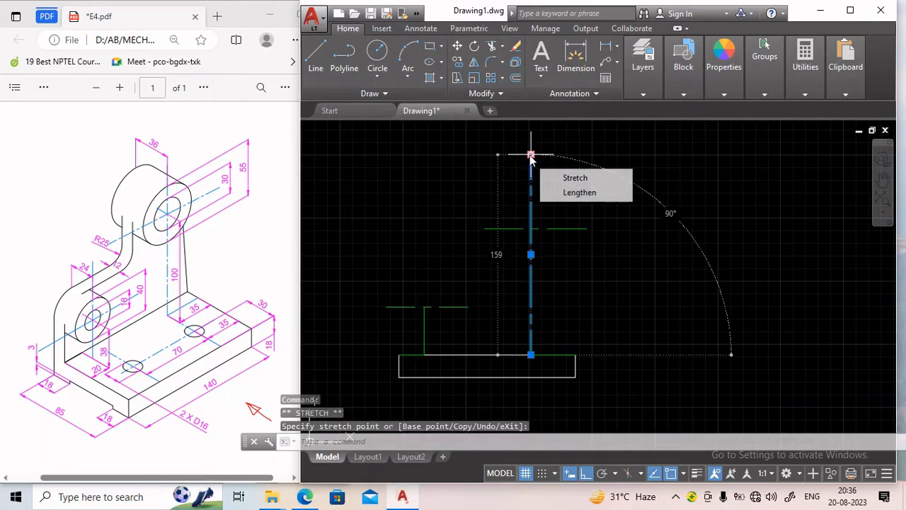
pyautogui.press('Escape')
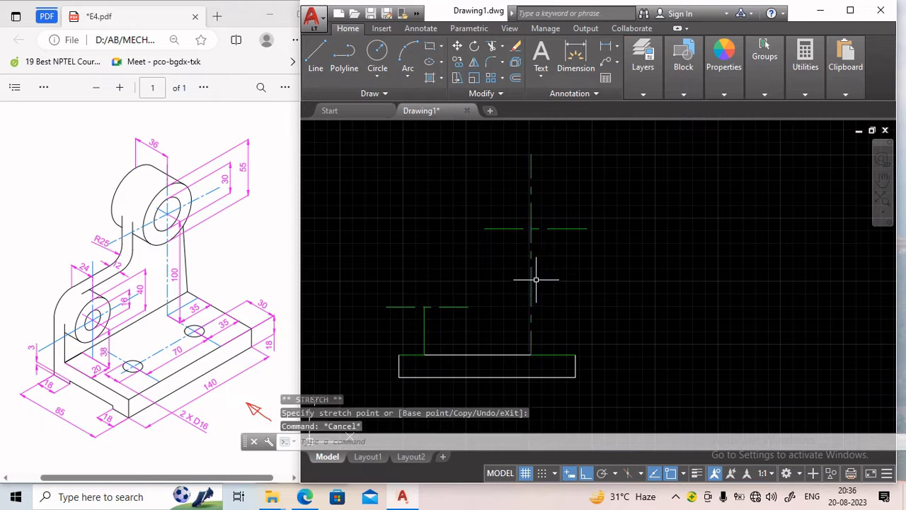
# Stretch the top end of the left vertical chain line upward past its horizontal centre line.
pyautogui.click(424, 322)
pyautogui.click(424, 307)
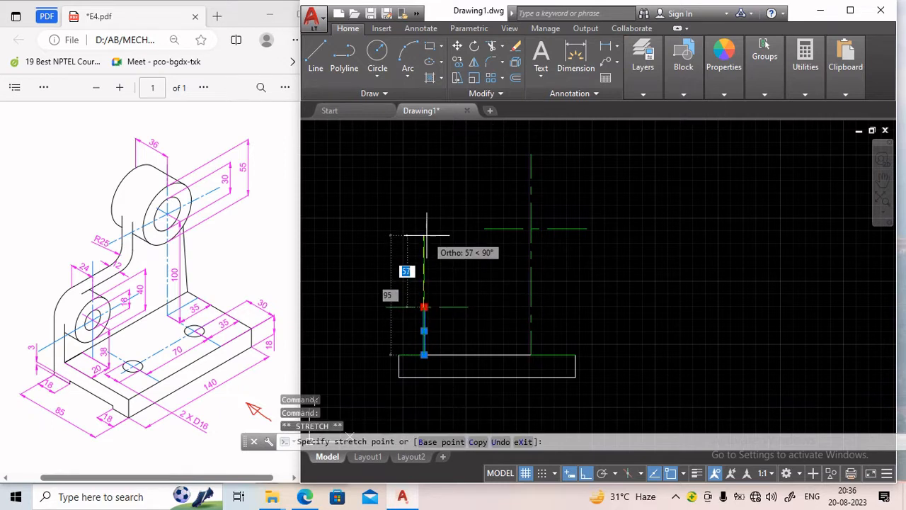
pyautogui.click(424, 233)
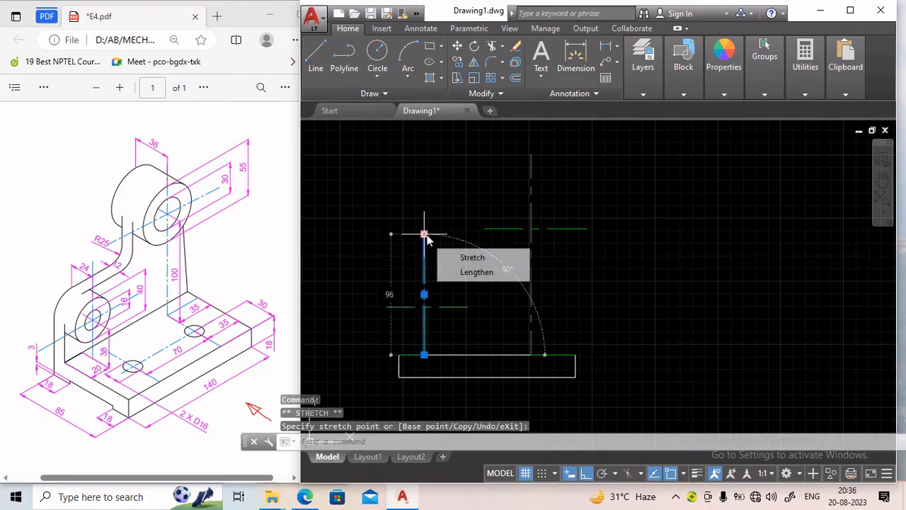
pyautogui.click(424, 234)
pyautogui.press('Escape')
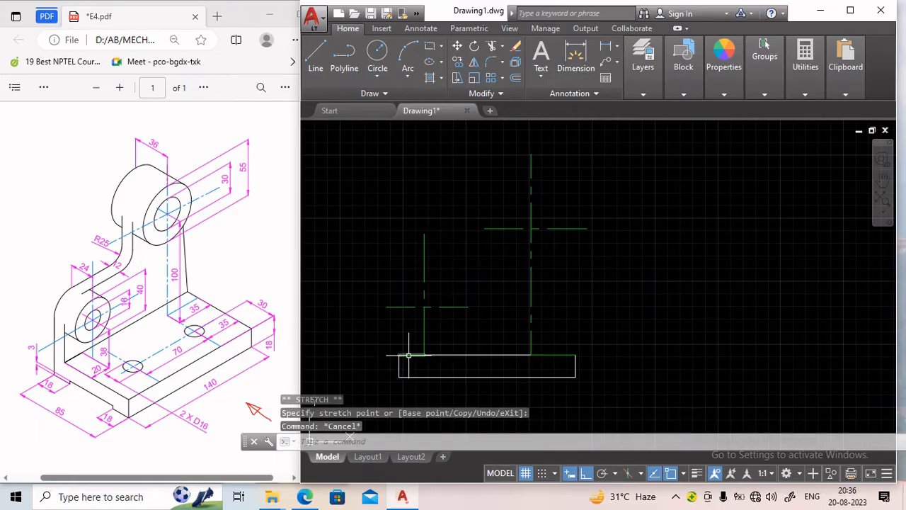
# Erase the two chain segments lying along the base's top edge.
pyautogui.click(407, 354)
pyautogui.click(543, 354)
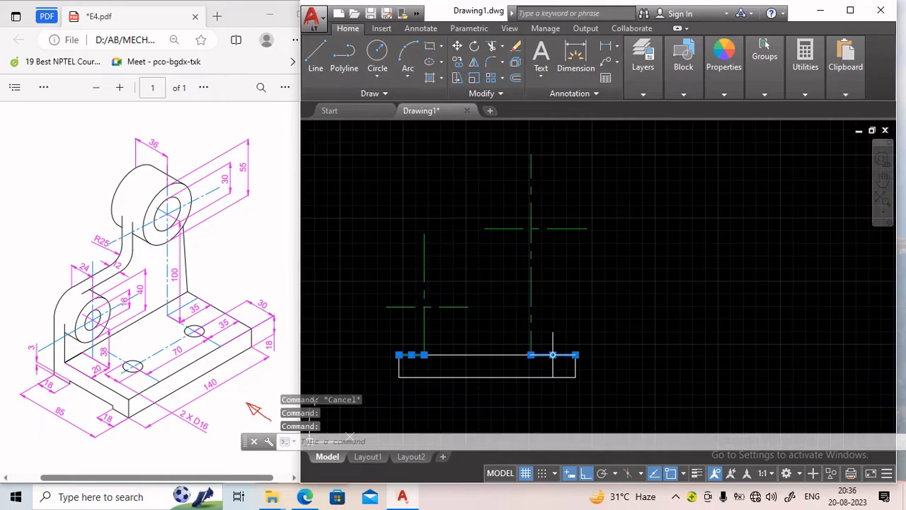
pyautogui.press('Delete')
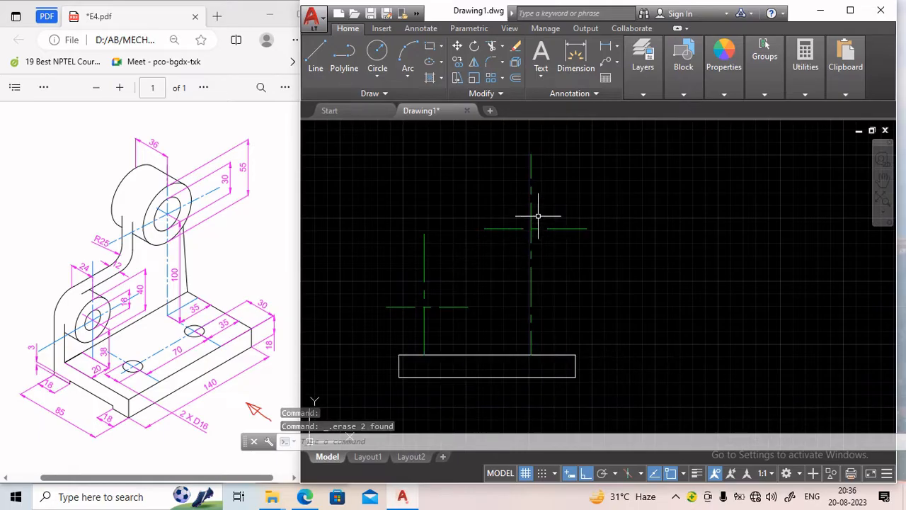
# Make Thin the current layer.
pyautogui.click(643, 67)
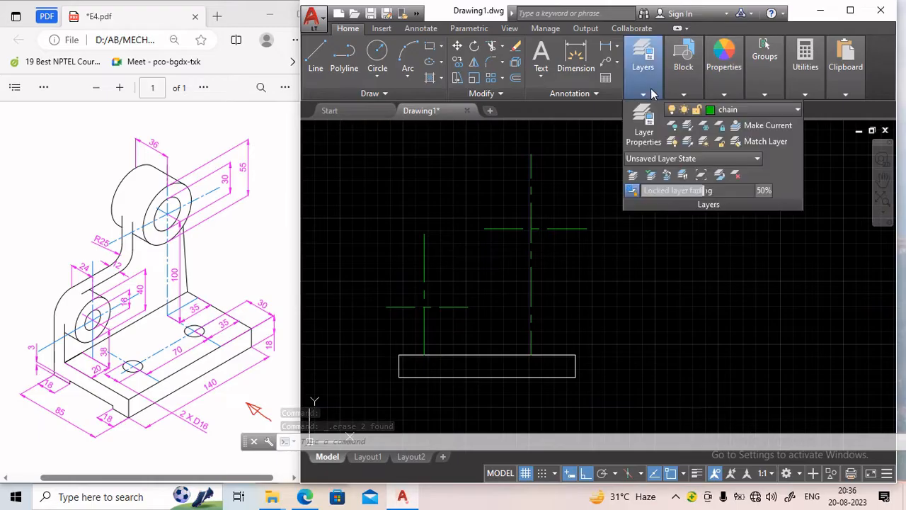
pyautogui.click(736, 110)
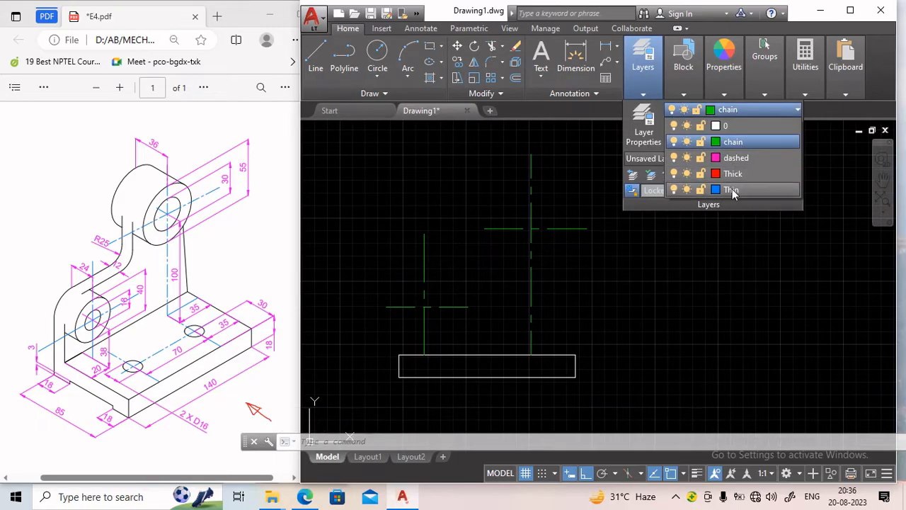
pyautogui.click(731, 190)
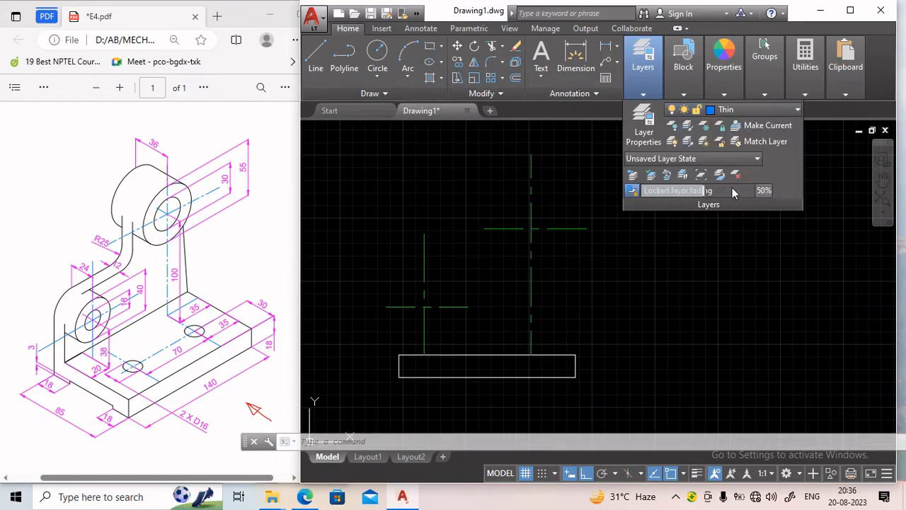
pyautogui.click(315, 56)
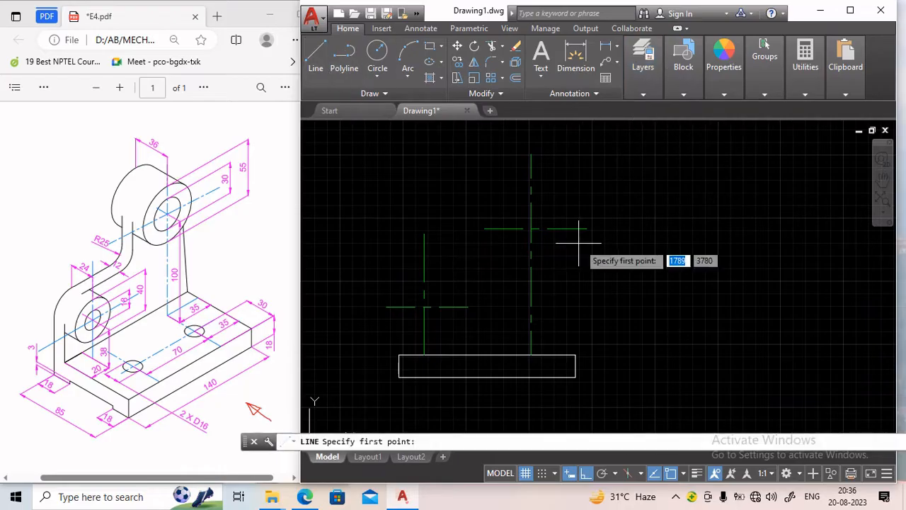
pyautogui.click(530, 229)
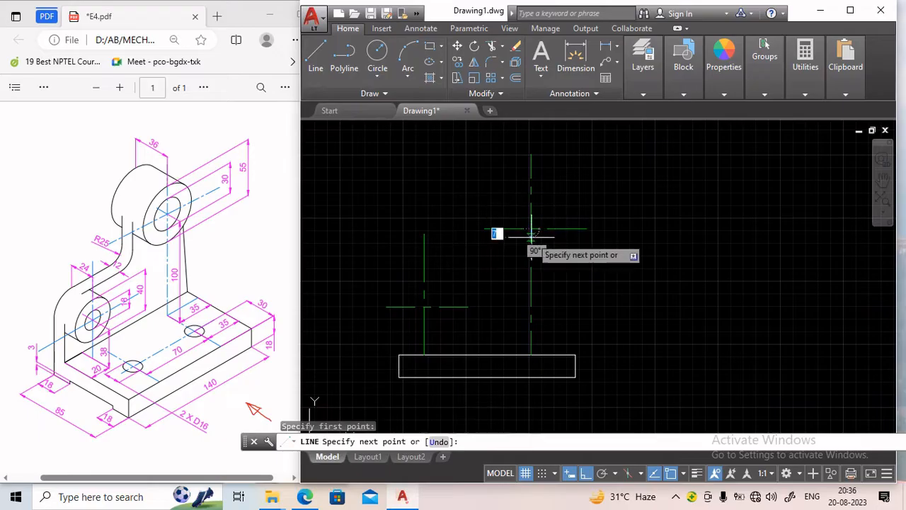
pyautogui.press('Escape')
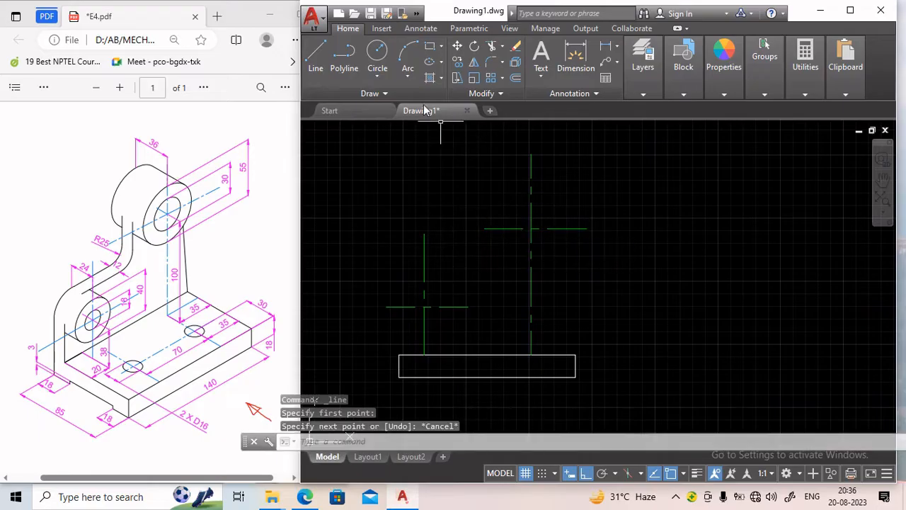
# Draw a 55 mm diameter circle centred at the intersection of the upper right centre lines.
pyautogui.click(377, 52)
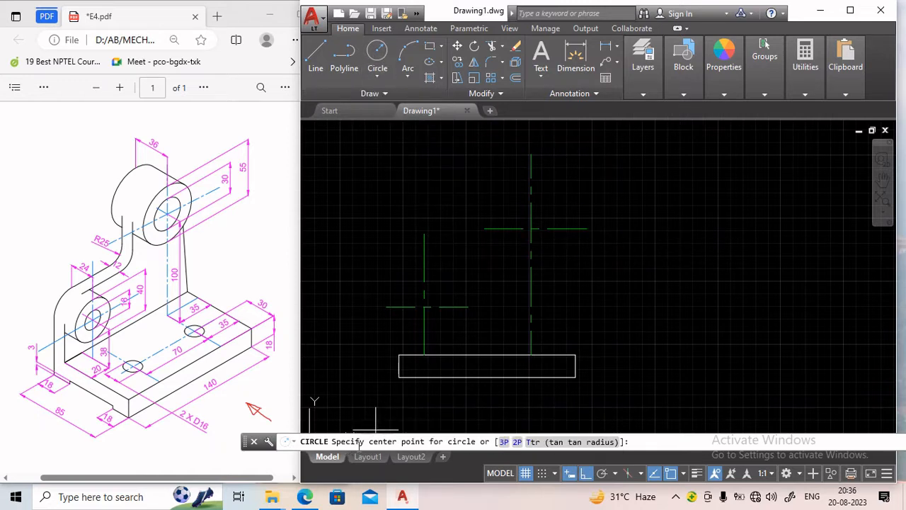
pyautogui.click(531, 228)
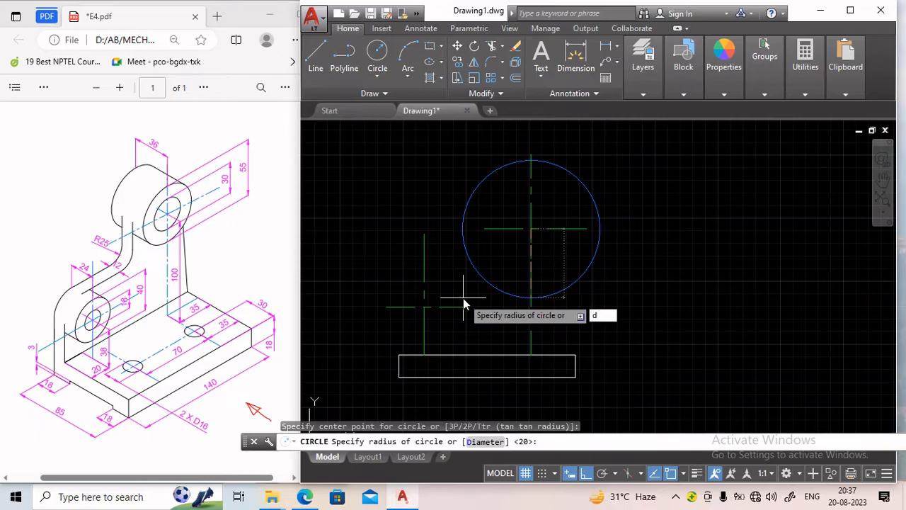
pyautogui.press('Return')
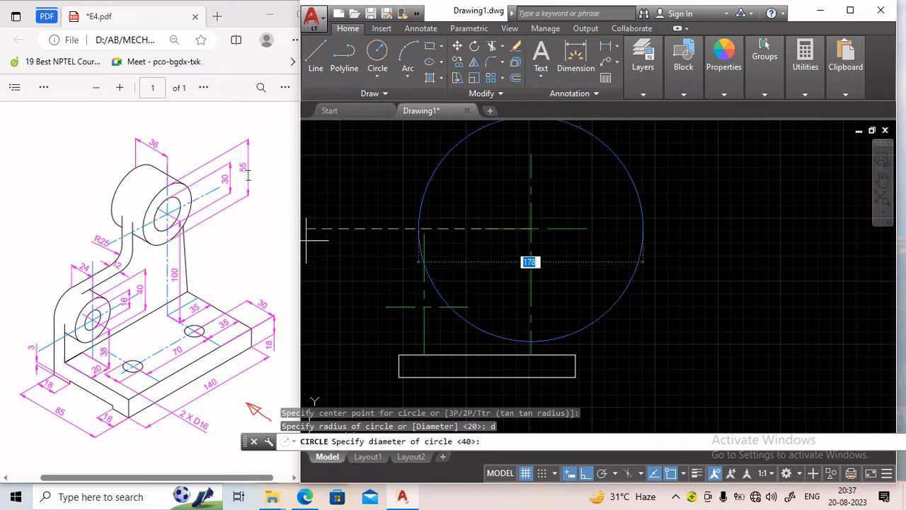
pyautogui.write('55')
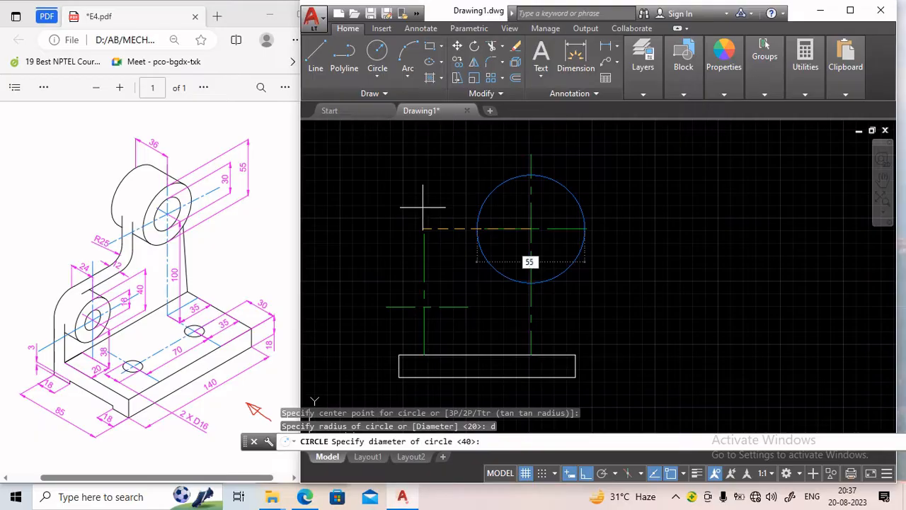
pyautogui.press('Return')
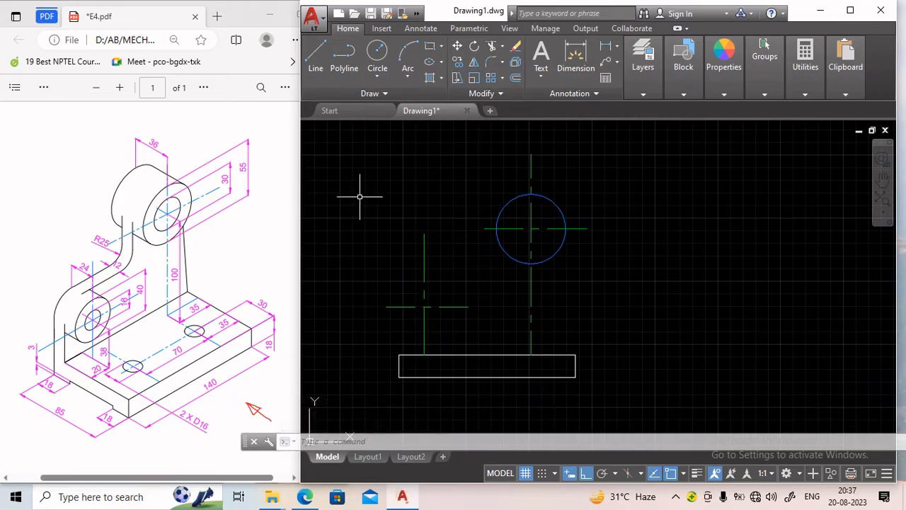
# Draw a concentric 30 mm diameter circle at the same centre-line intersection.
pyautogui.write('c')
pyautogui.press('Return')
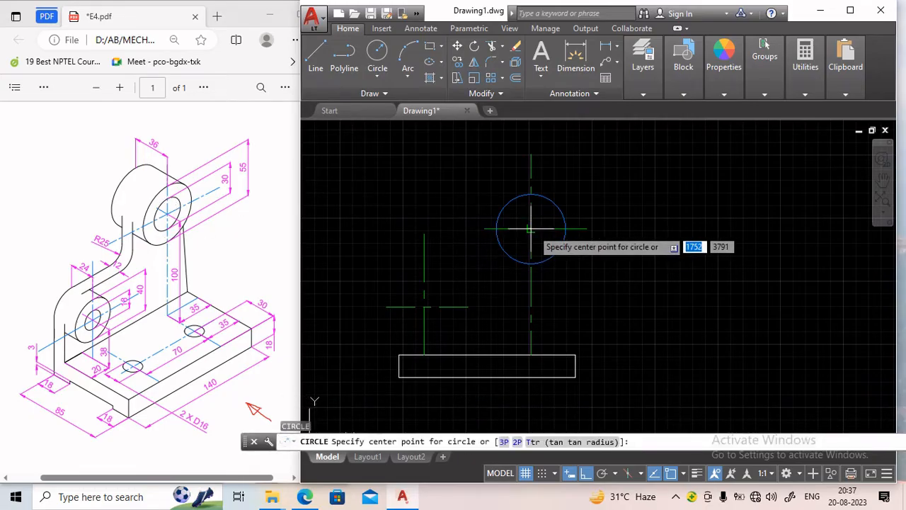
pyautogui.click(531, 229)
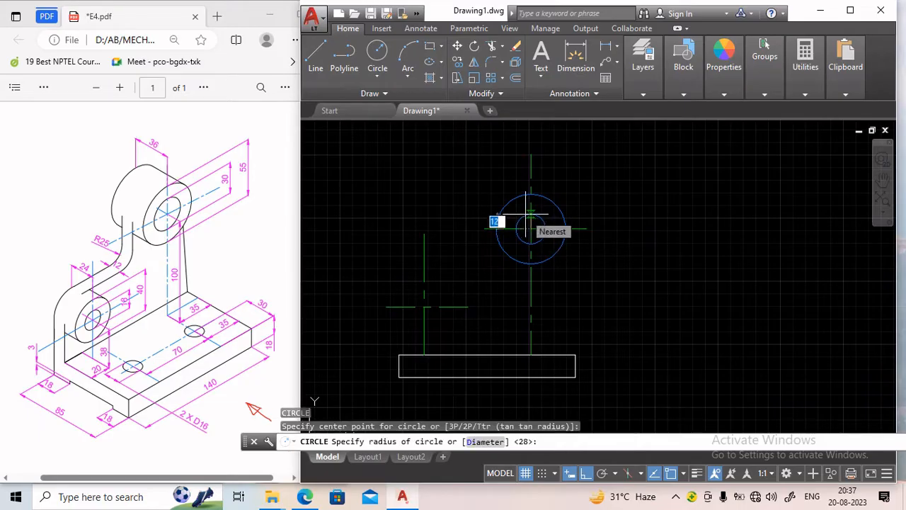
pyautogui.write('d')
pyautogui.press('Return')
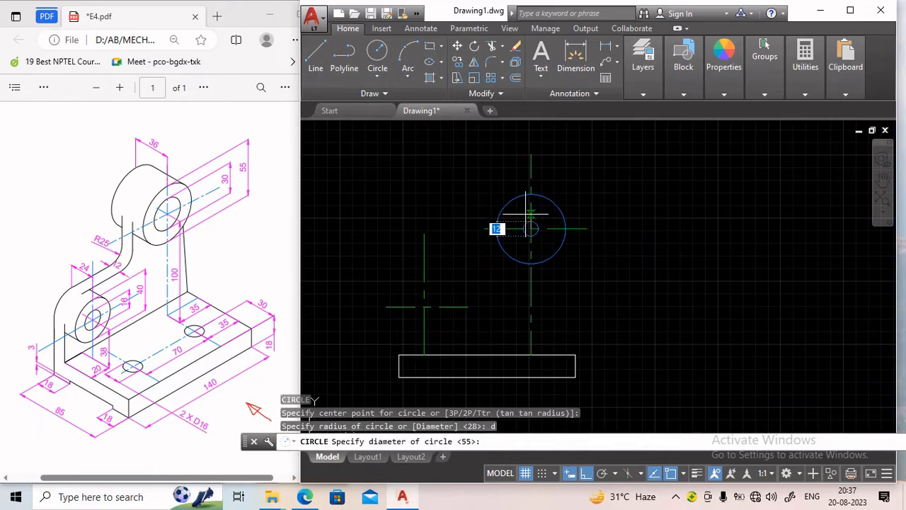
pyautogui.write('30')
pyautogui.press('Return')
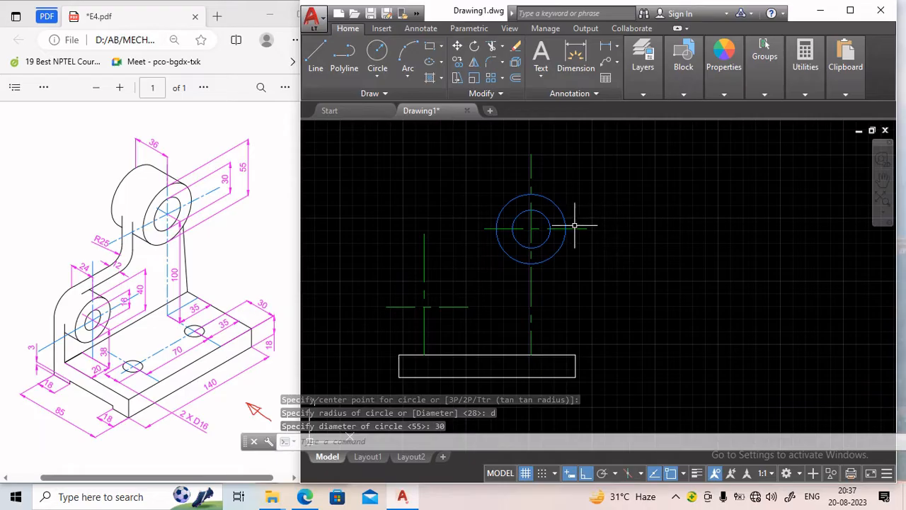
# Draw a 40 mm diameter circle centred at the lower left centre-line intersection.
pyautogui.press('Return')
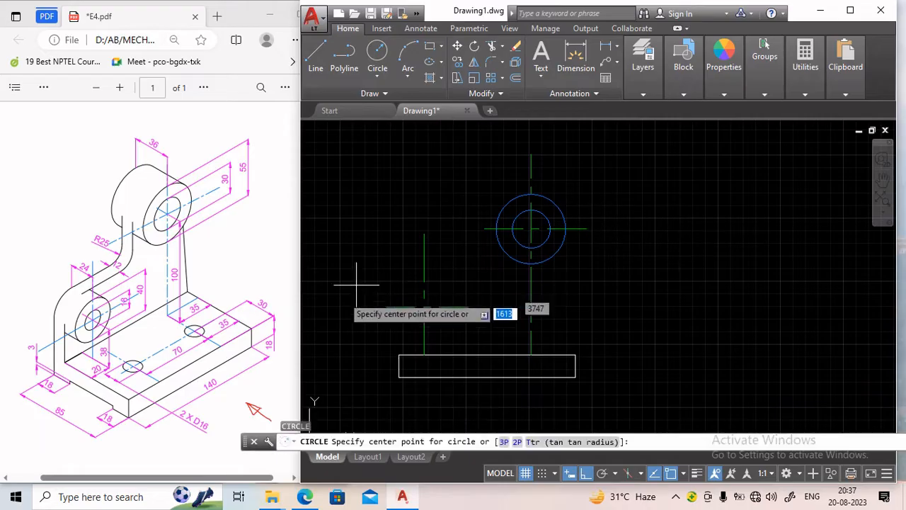
pyautogui.click(423, 307)
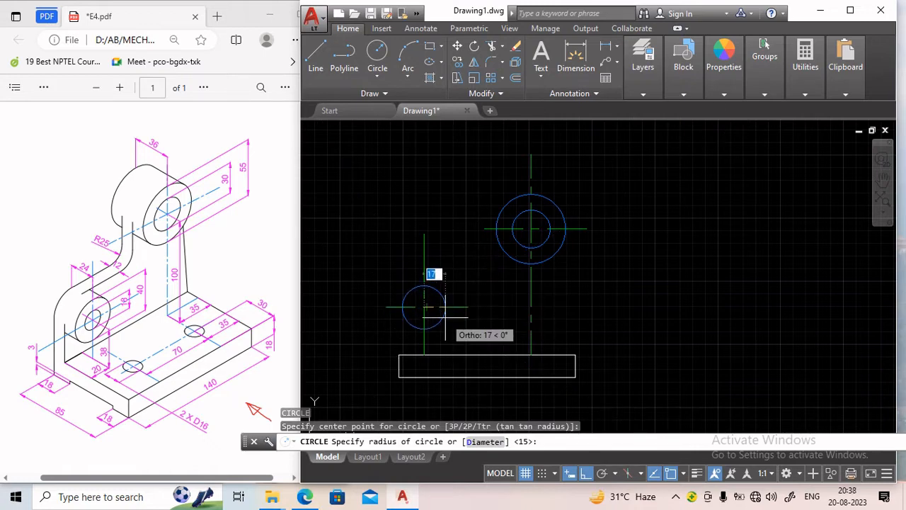
pyautogui.write('d')
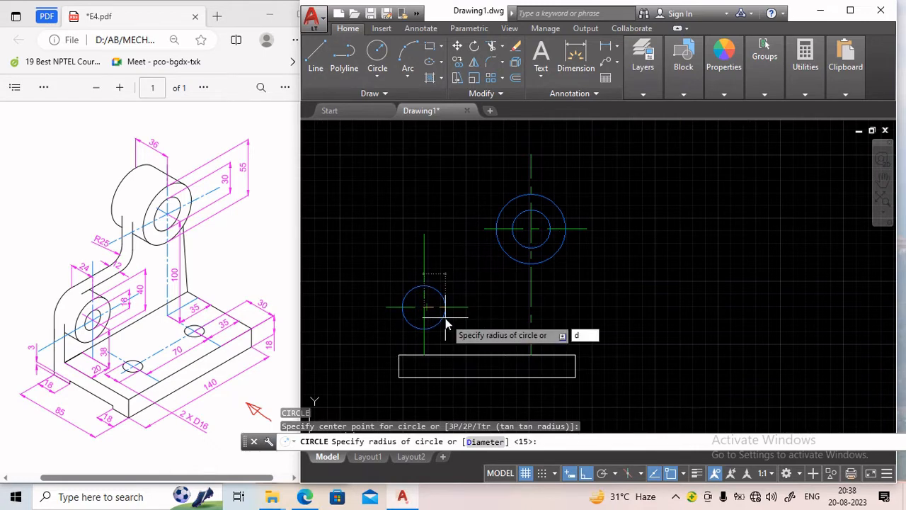
pyautogui.press('Return')
pyautogui.write('1')
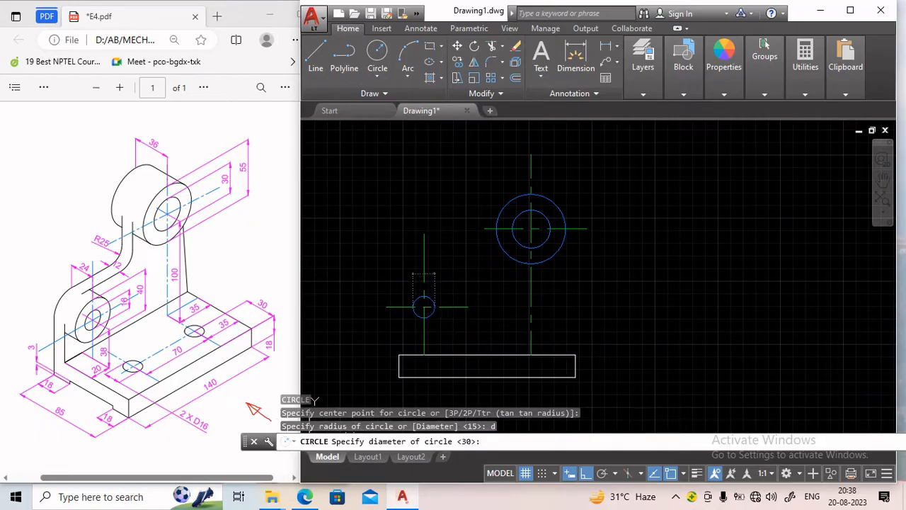
pyautogui.press('Return')
pyautogui.press('Return')
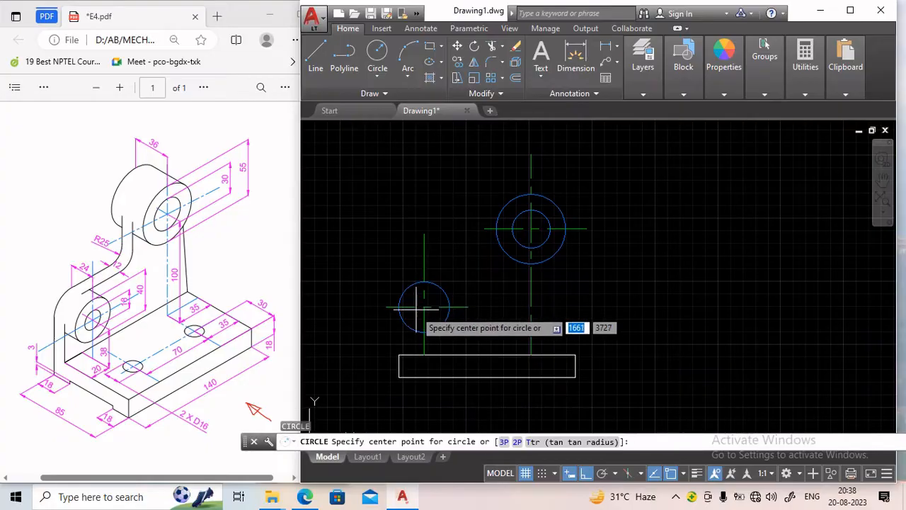
pyautogui.click(423, 307)
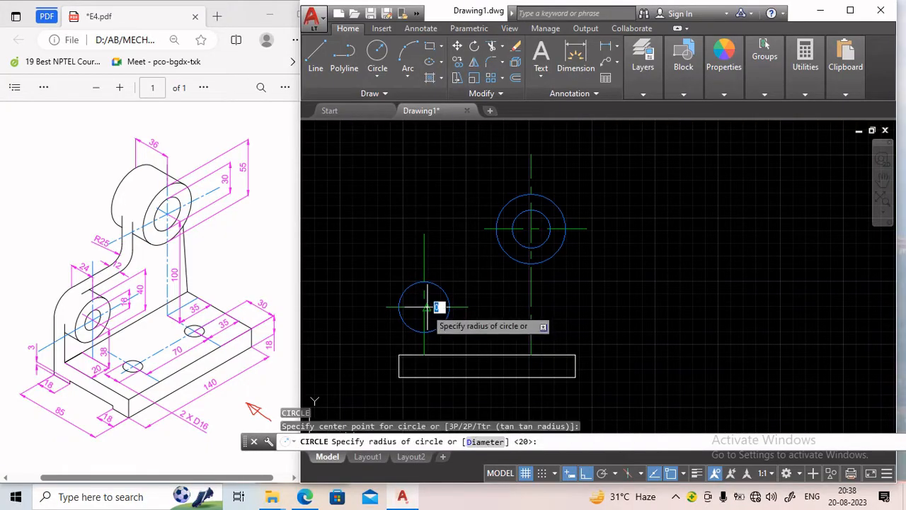
pyautogui.press('Escape')
pyautogui.scroll(1, 429, 303)
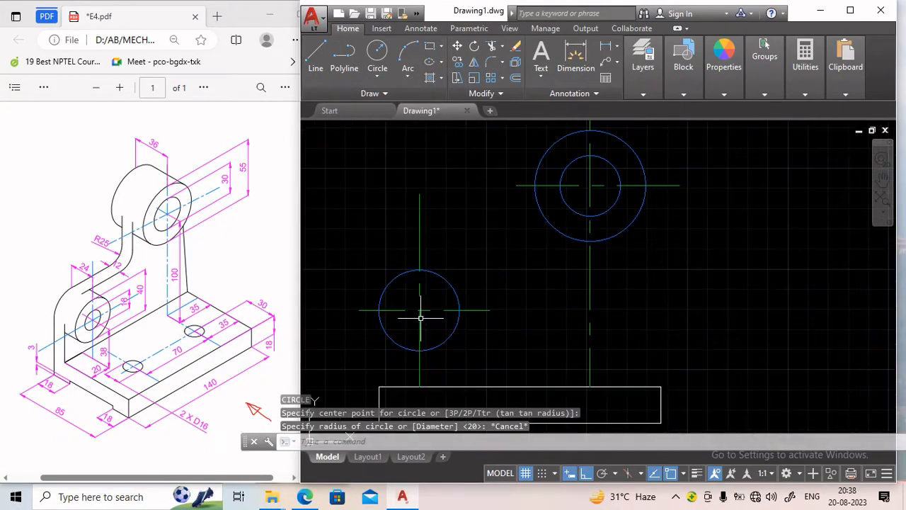
# Draw a concentric 18 mm diameter circle at the same lower left centre-line intersection.
pyautogui.press('Return')
pyautogui.click(424, 307)
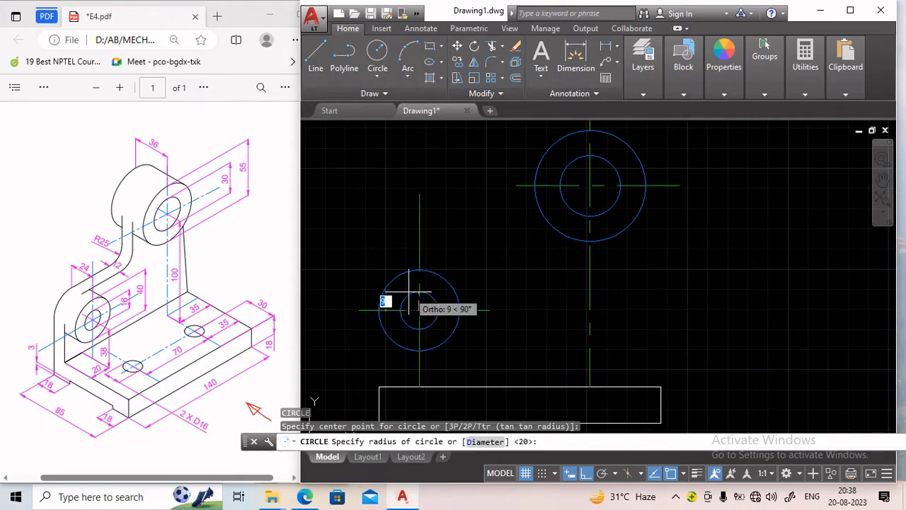
pyautogui.write('d')
pyautogui.press('Return')
pyautogui.write('1')
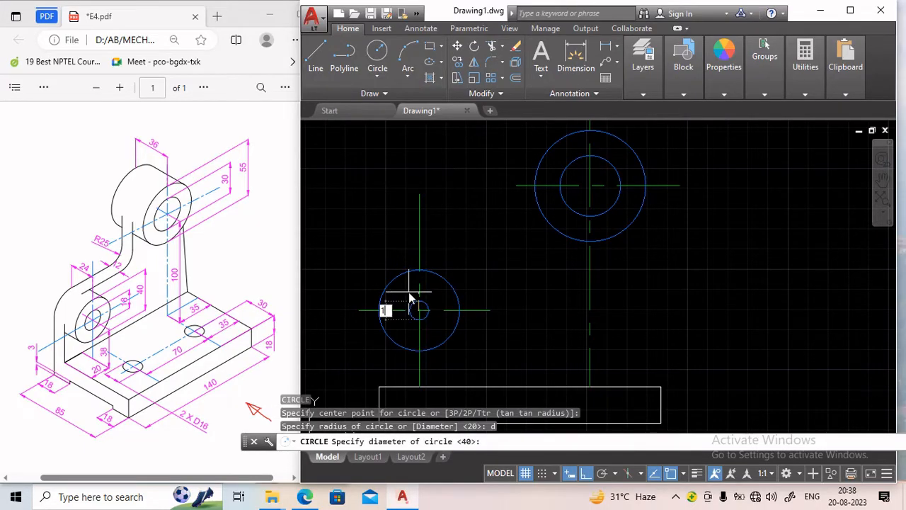
pyautogui.write('8')
pyautogui.press('Return')
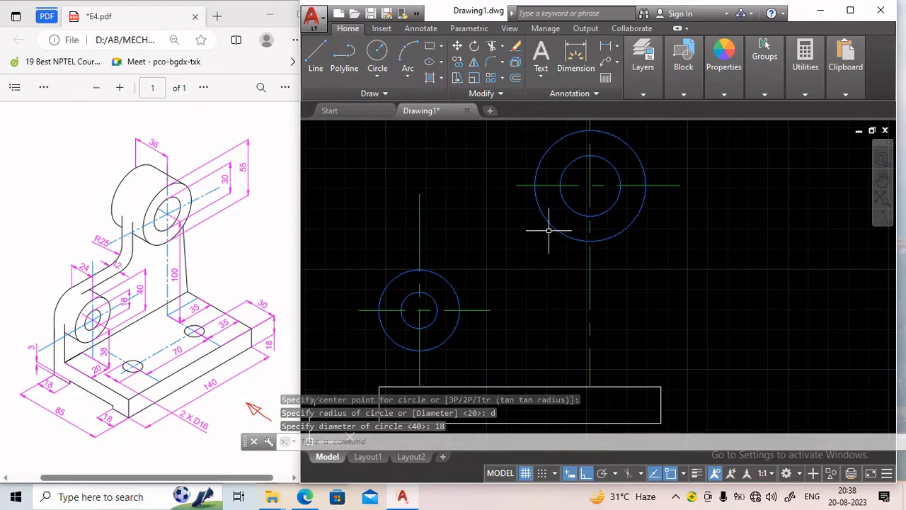
# Match the properties of the 55 mm circle onto all four edges of the base rectangle.
pyautogui.scroll(-2, 528, 252)
pyautogui.moveTo(587, 262); pyautogui.dragTo(550, 259, button='middle')
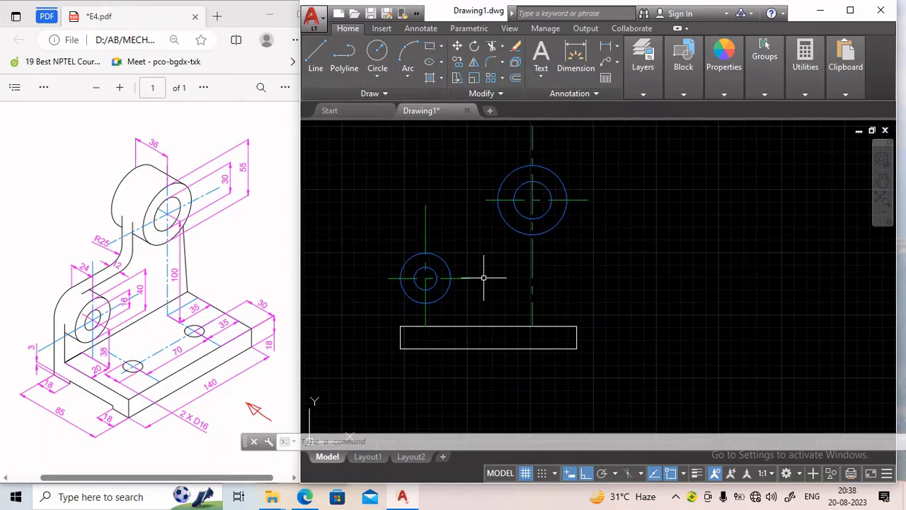
pyautogui.click(643, 71)
pyautogui.click(645, 86)
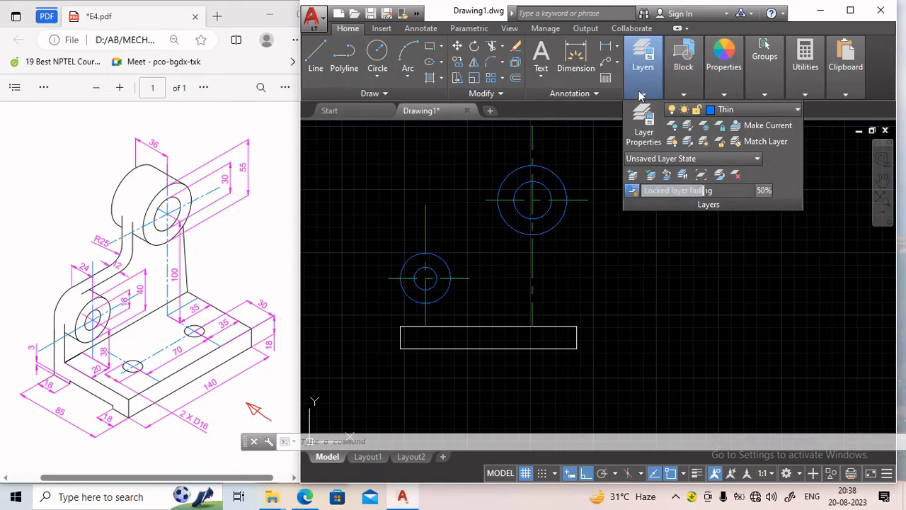
pyautogui.moveTo(716, 93)
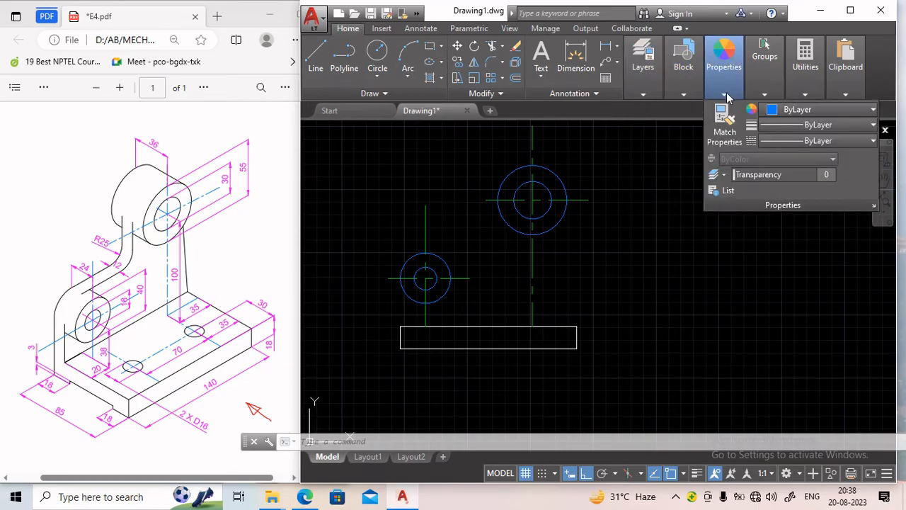
pyautogui.click(555, 223)
pyautogui.click(554, 326)
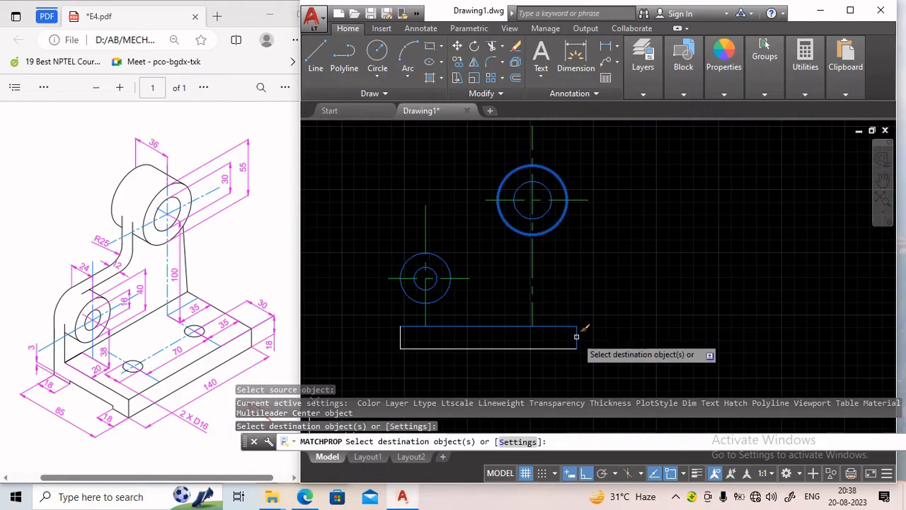
pyautogui.click(577, 337)
pyautogui.click(571, 348)
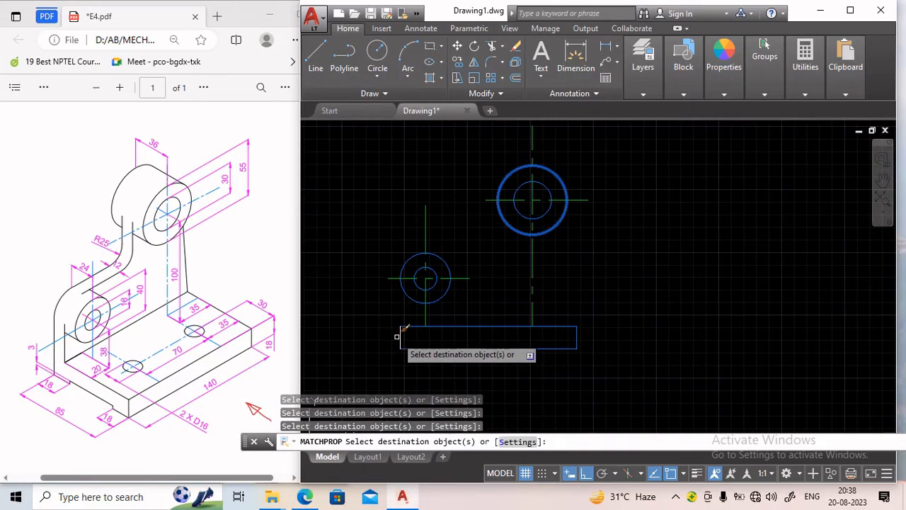
pyautogui.click(402, 337)
pyautogui.press('Return')
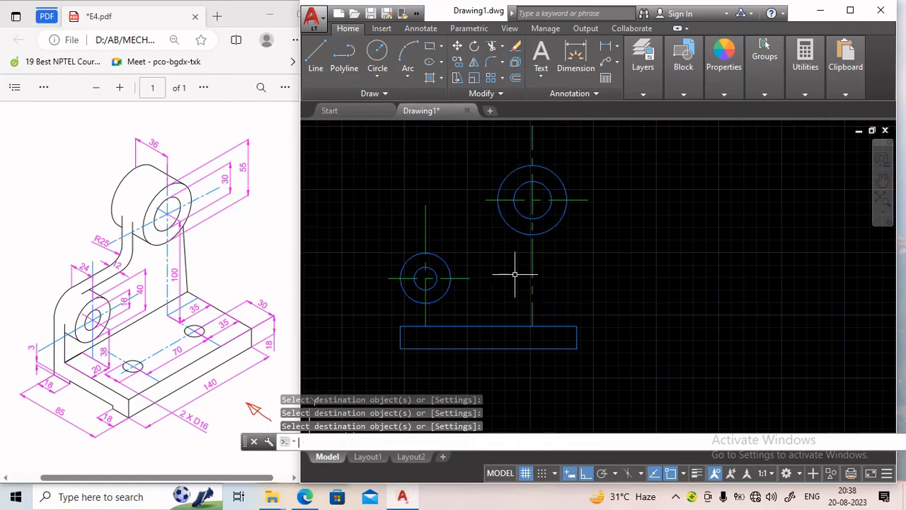
# Turn on the Tangent object snap in the drafting settings while the Line command waits.
pyautogui.click(316, 71)
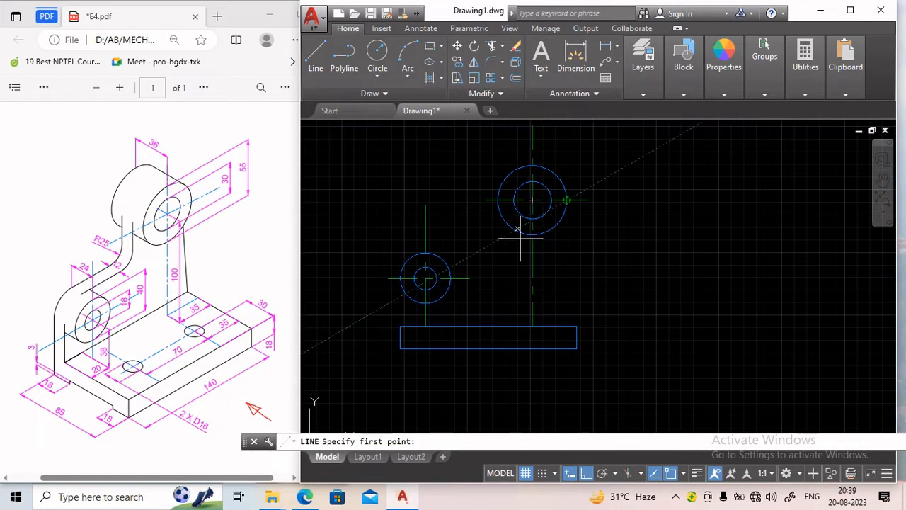
pyautogui.click(312, 58)
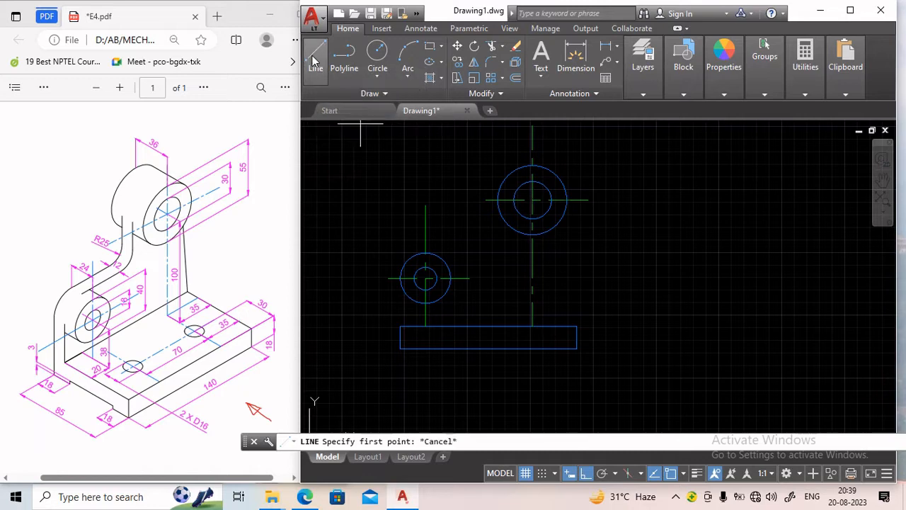
pyautogui.click(683, 474)
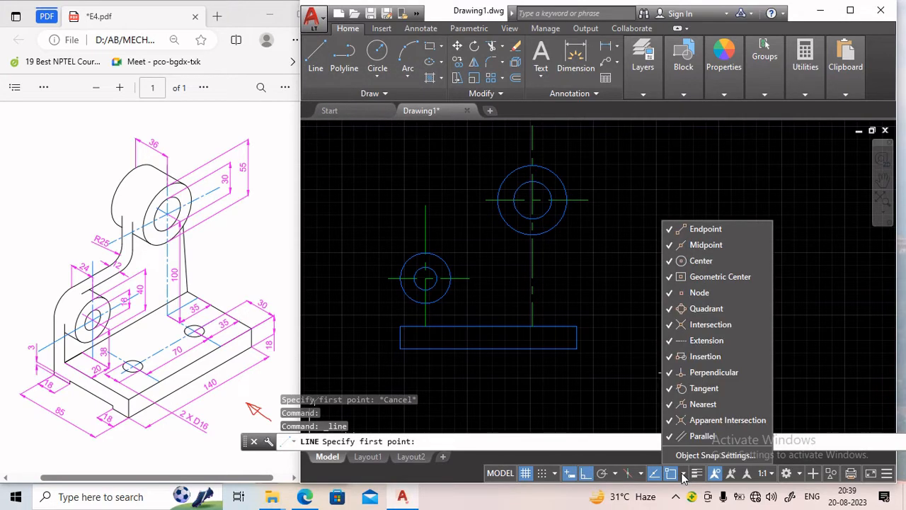
pyautogui.click(691, 459)
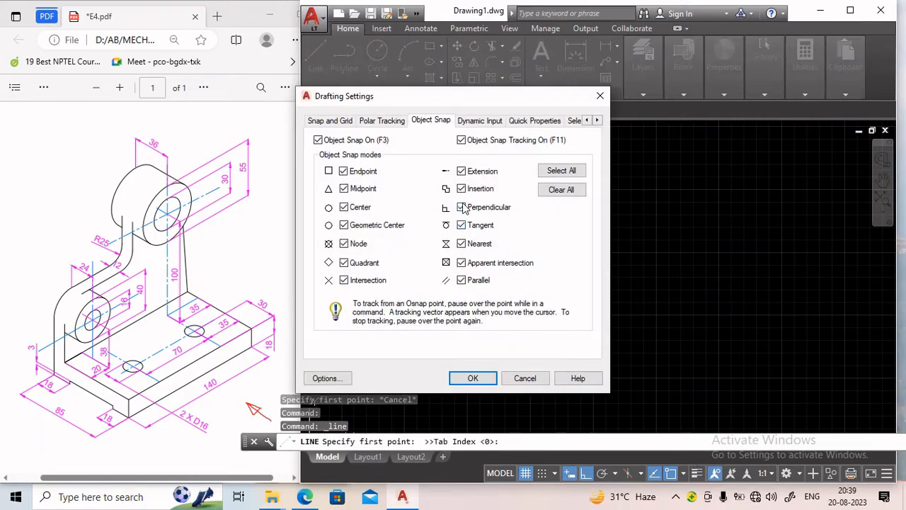
pyautogui.click(460, 225)
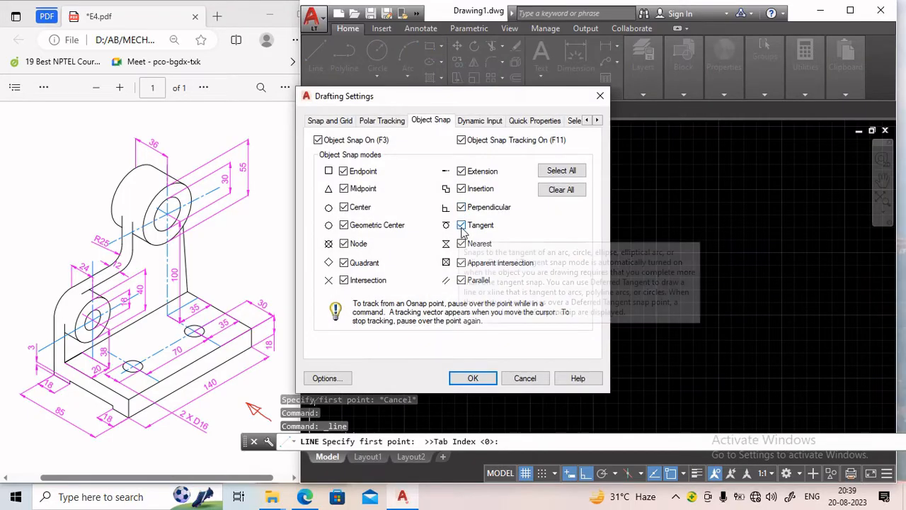
pyautogui.click(473, 379)
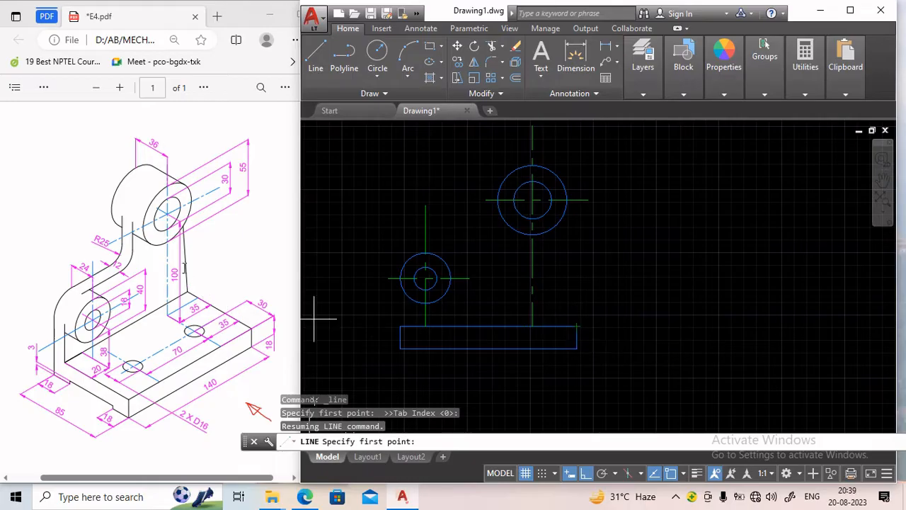
# Draw a line from the base's top right corner tangent to the 55 mm circle.
pyautogui.click(576, 326)
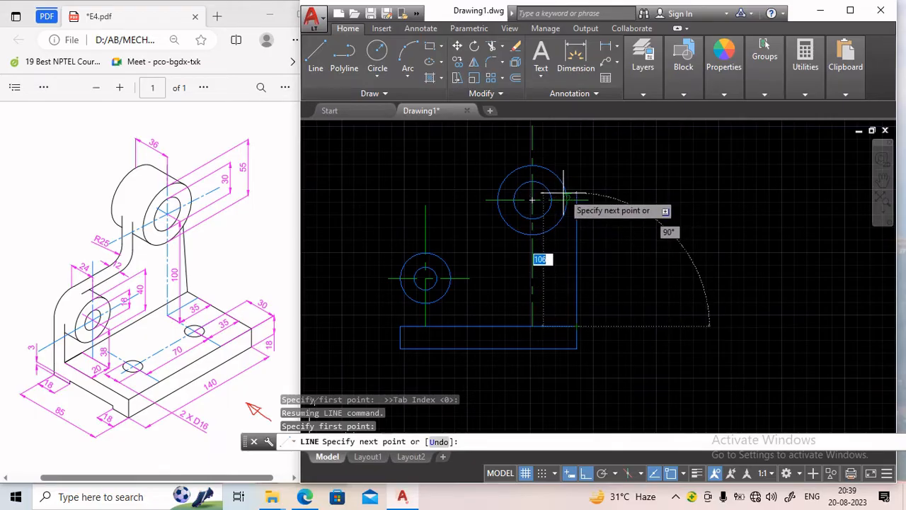
pyautogui.scroll(6, 563, 193)
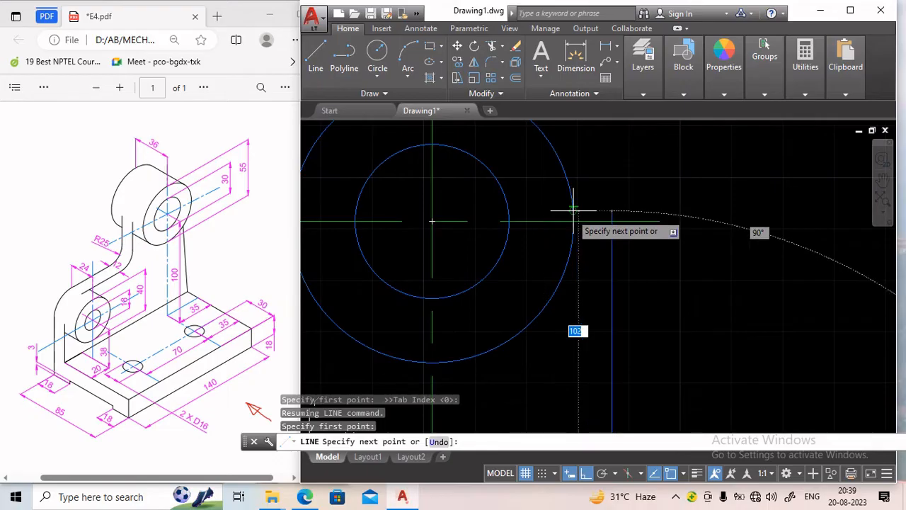
pyautogui.click(573, 210)
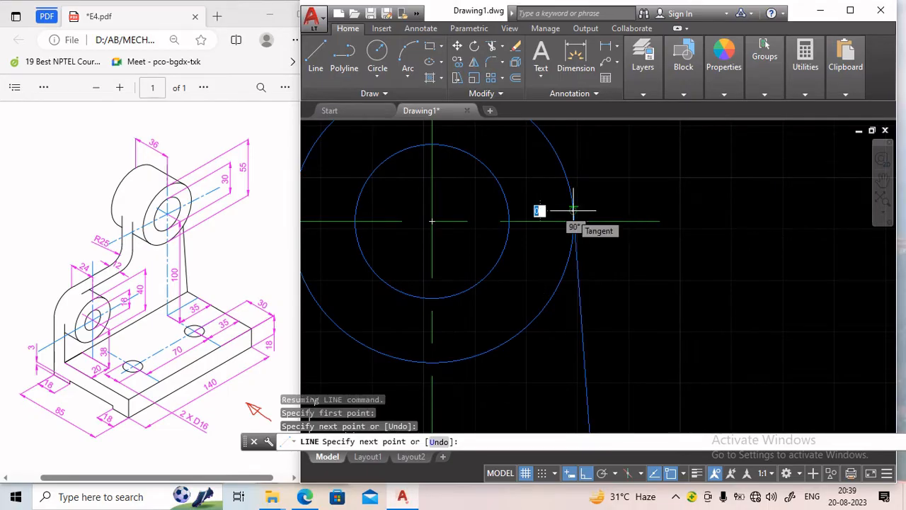
pyautogui.press('Return')
# Draw a vertical line from the base's top left corner up to the left quadrant of the 40 mm circle.
pyautogui.scroll(-4, 609, 247)
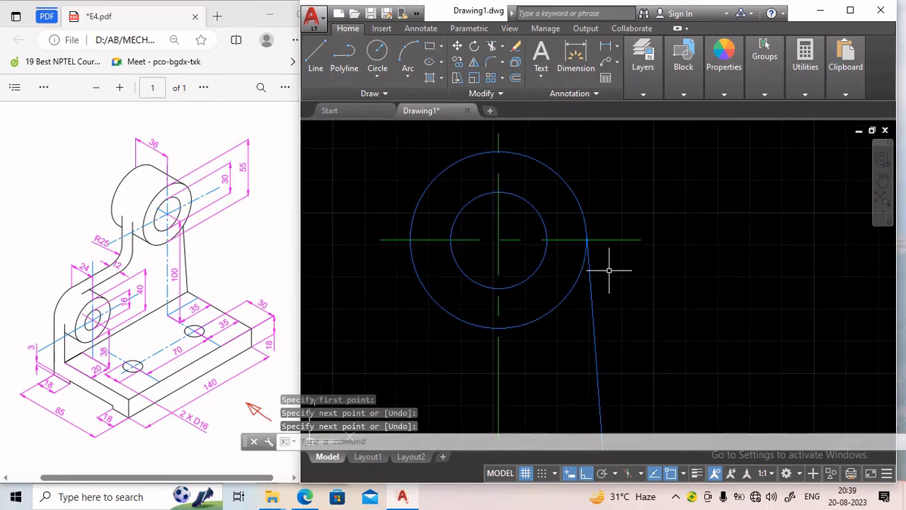
pyautogui.moveTo(611, 298); pyautogui.dragTo(606, 189, button='middle')
pyautogui.scroll(-3, 605, 191)
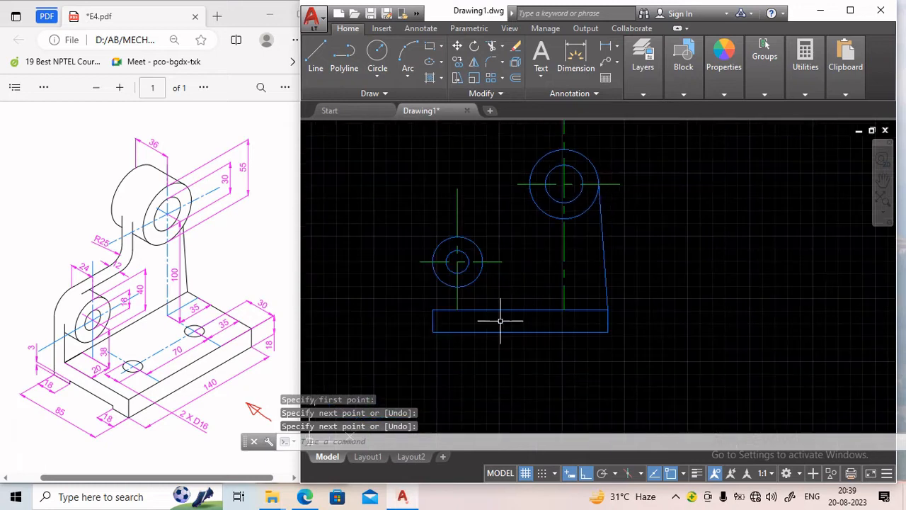
pyautogui.click(315, 59)
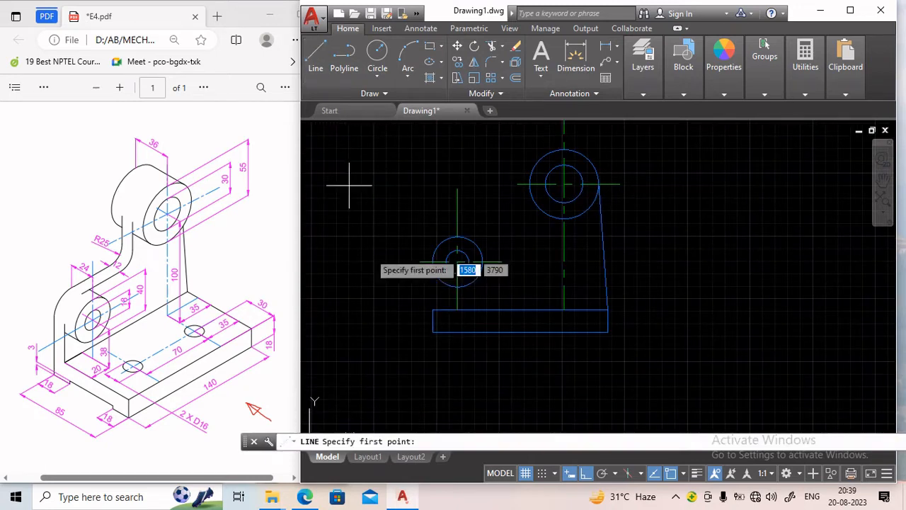
pyautogui.click(433, 310)
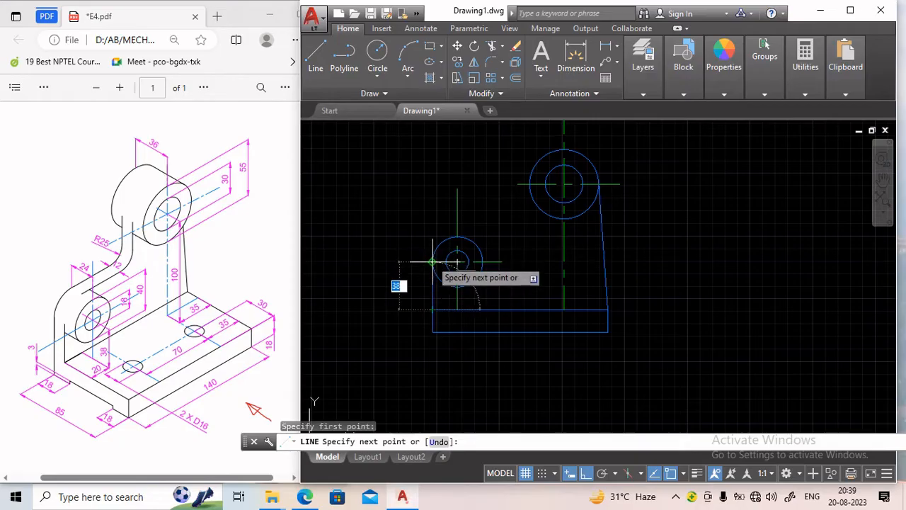
pyautogui.click(432, 262)
pyautogui.press('Return')
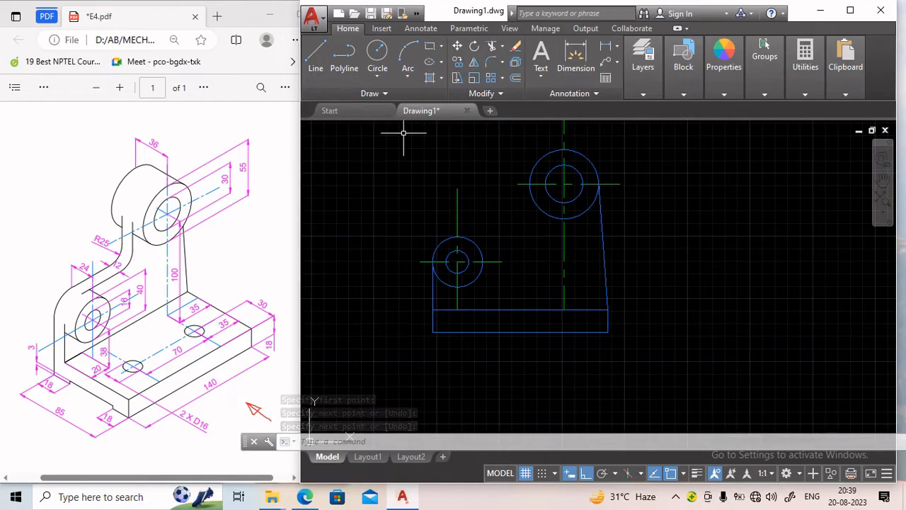
# Draw a horizontal line from the top quadrant of the 40 mm circle across to the tangent line.
pyautogui.click(321, 64)
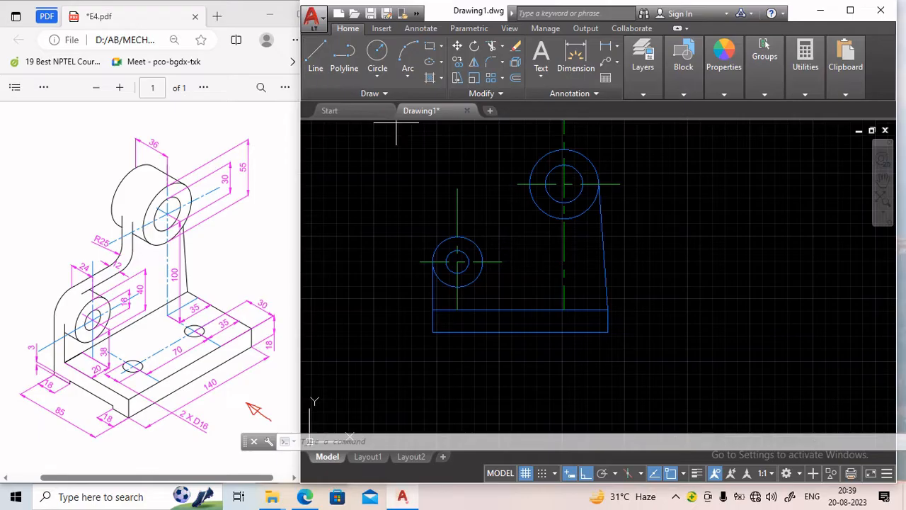
pyautogui.click(457, 237)
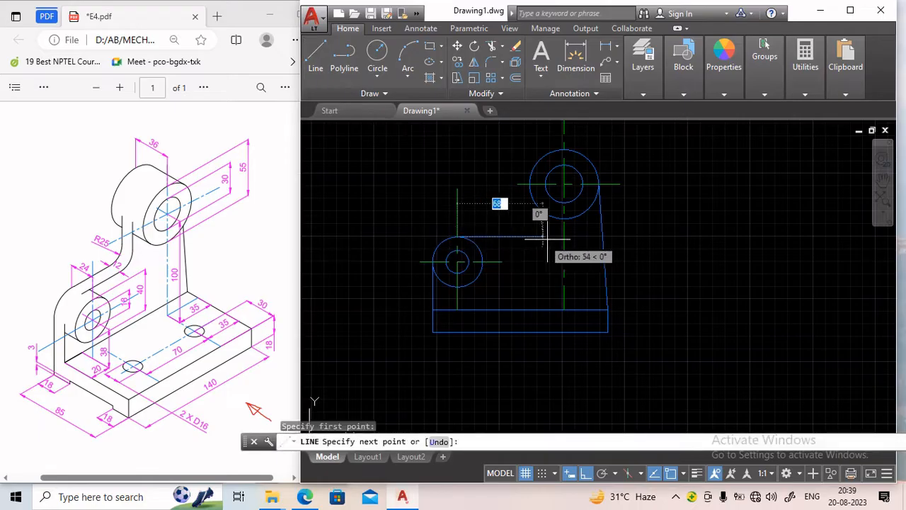
pyautogui.click(587, 236)
pyautogui.press('Return')
pyautogui.press('Return')
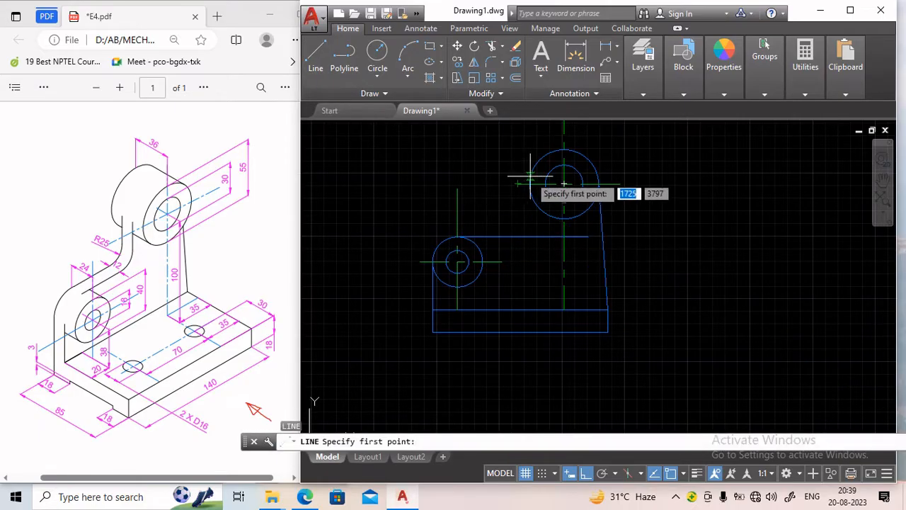
# Draw a vertical line from the left quadrant of the 55 mm circle down to the horizontal line.
pyautogui.click(530, 182)
pyautogui.click(530, 236)
pyautogui.press('Return')
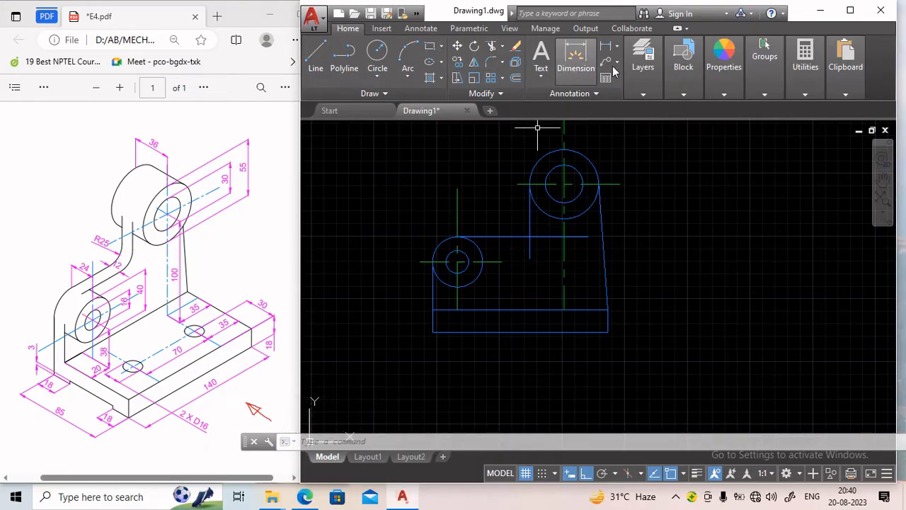
# Fillet the horizontal line to the 55 mm circle with a 25 mm radius.
pyautogui.click(493, 65)
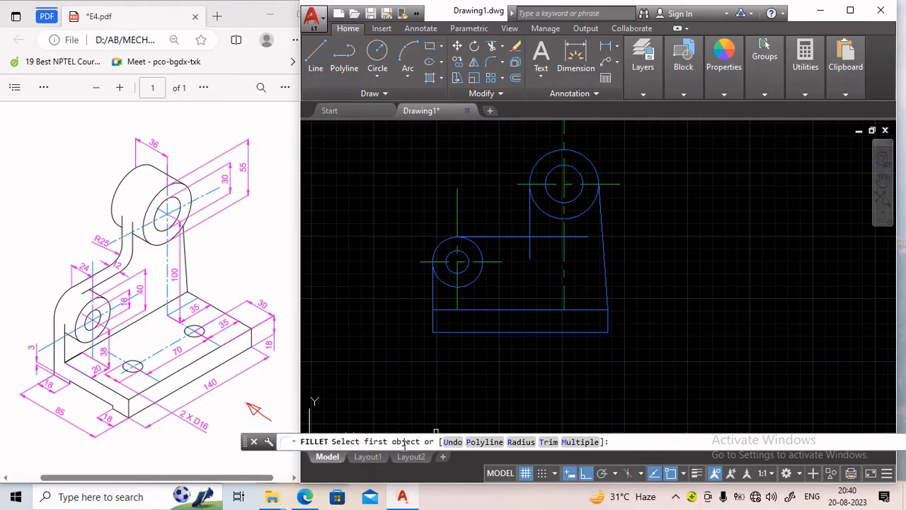
pyautogui.click(521, 441)
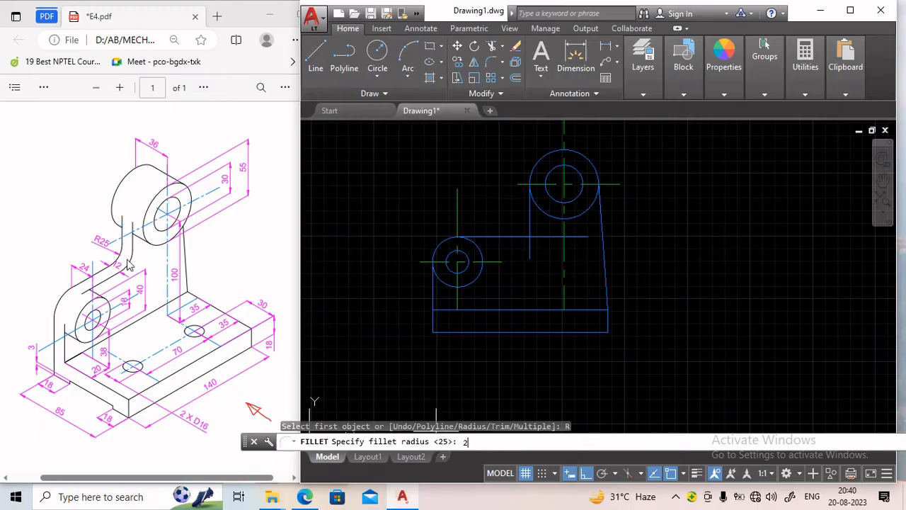
pyautogui.press('Return')
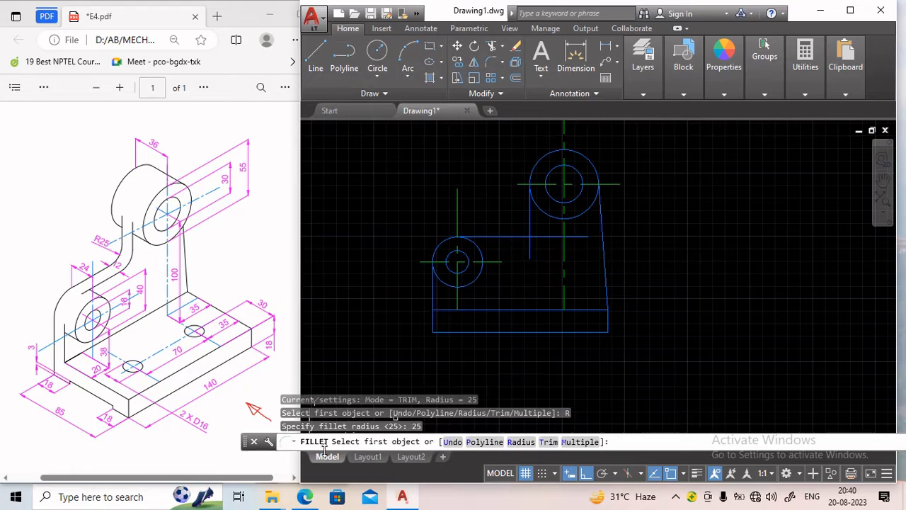
pyautogui.click(503, 236)
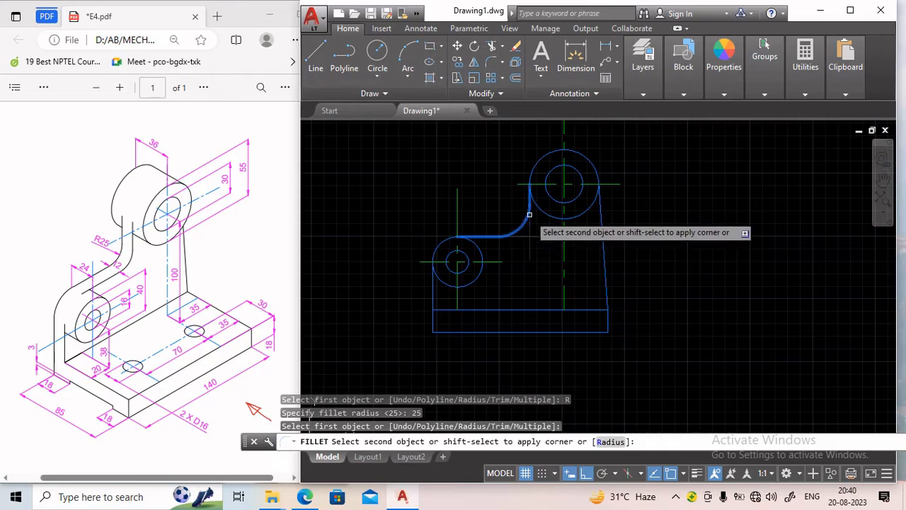
pyautogui.click(529, 214)
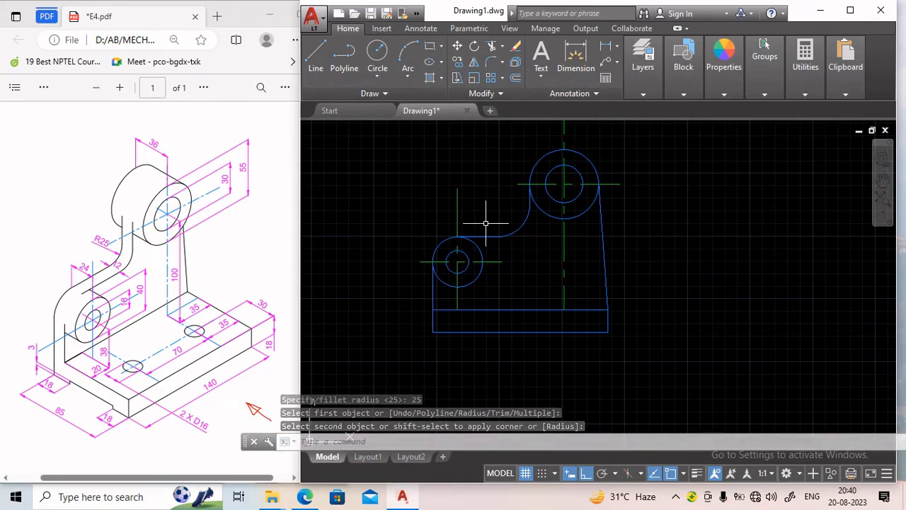
# Switch to the chain layer and draw a centre line running 35 mm left from the base's top right corner, then down through the base.
pyautogui.moveTo(519, 309); pyautogui.dragTo(495, 277, button='middle')
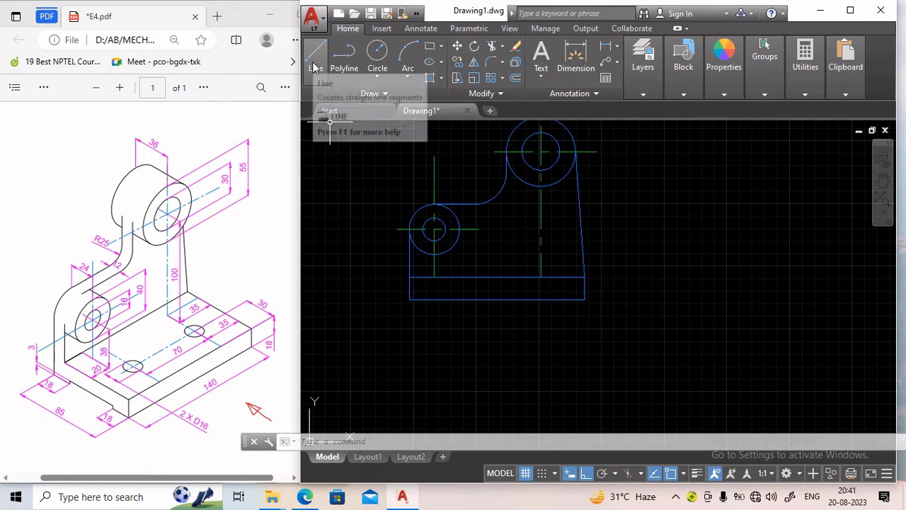
pyautogui.moveTo(651, 92)
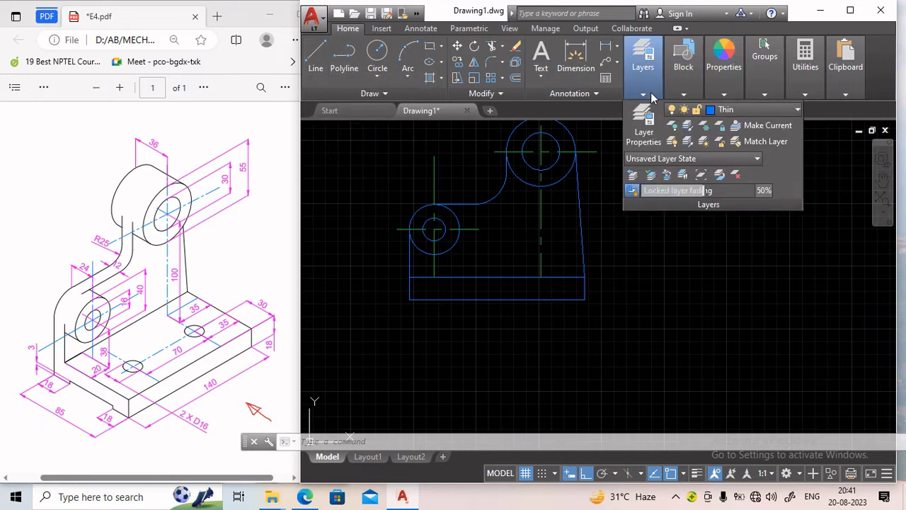
pyautogui.click(742, 110)
pyautogui.click(748, 144)
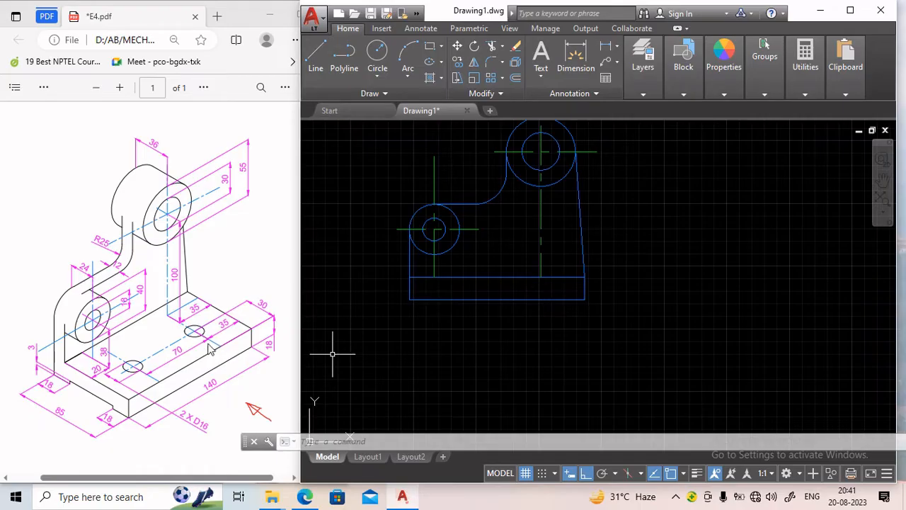
pyautogui.click(316, 54)
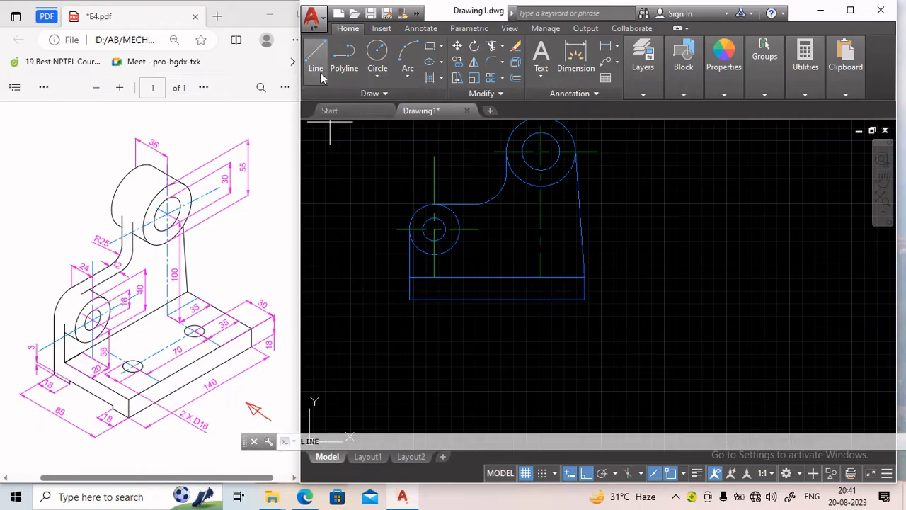
pyautogui.click(585, 276)
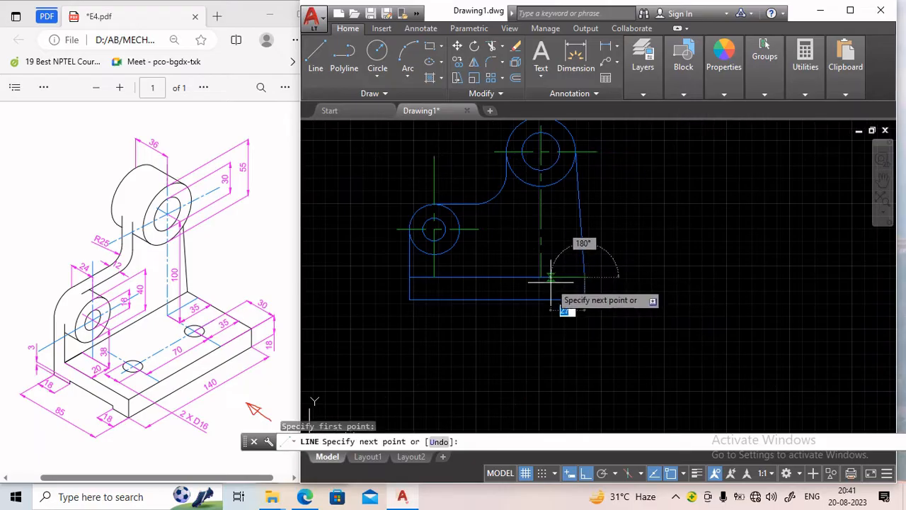
pyautogui.write('3')
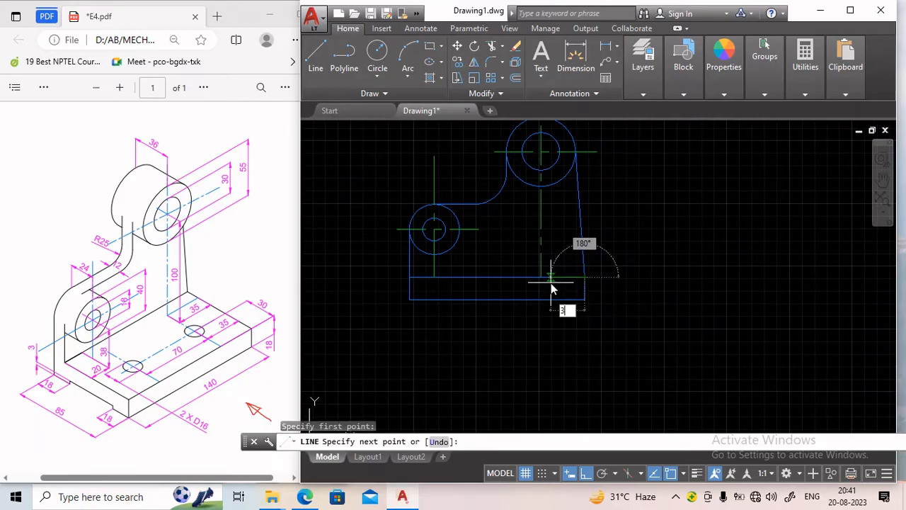
pyautogui.write('5')
pyautogui.press('Return')
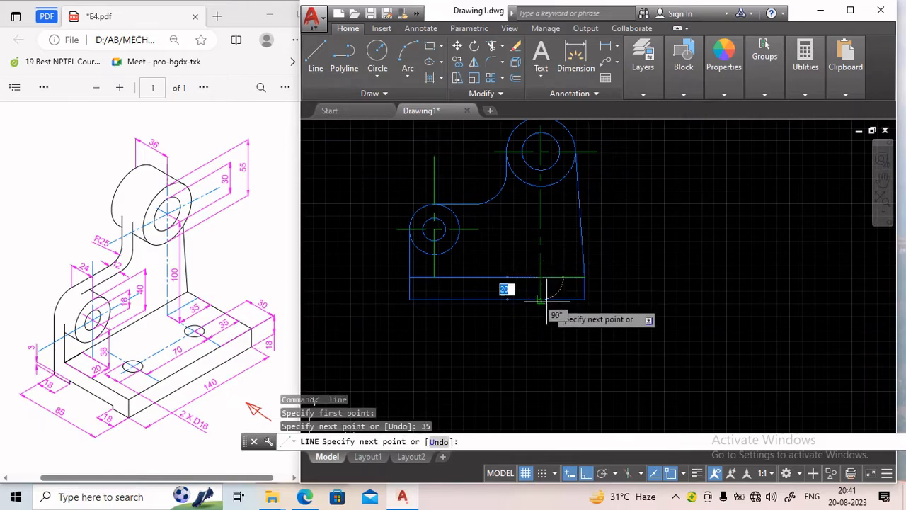
pyautogui.click(546, 319)
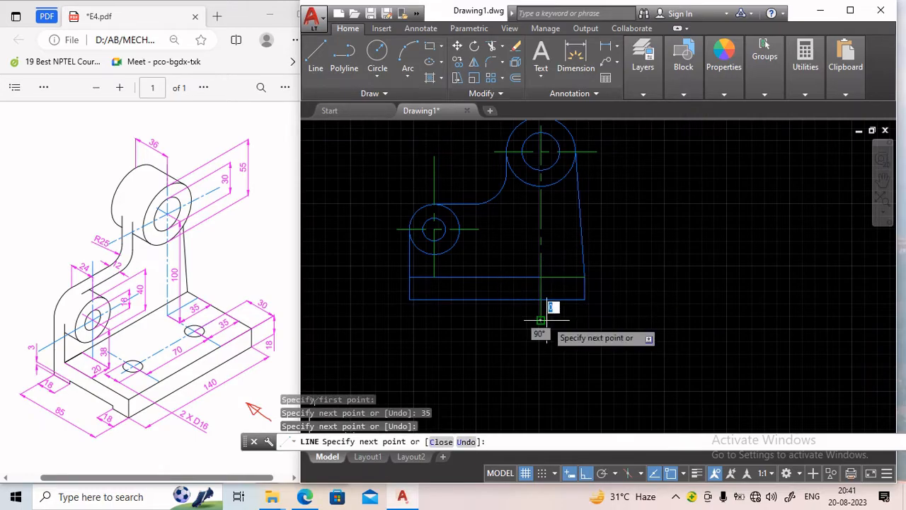
pyautogui.press('Return')
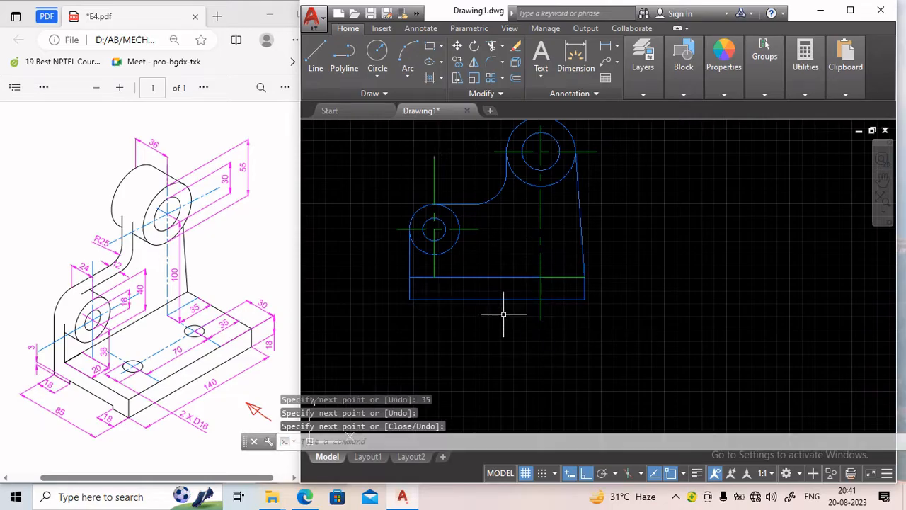
# Draw a centre line running 35 mm right from the base's top left corner, then down through the base.
pyautogui.write('l')
pyautogui.press('Return')
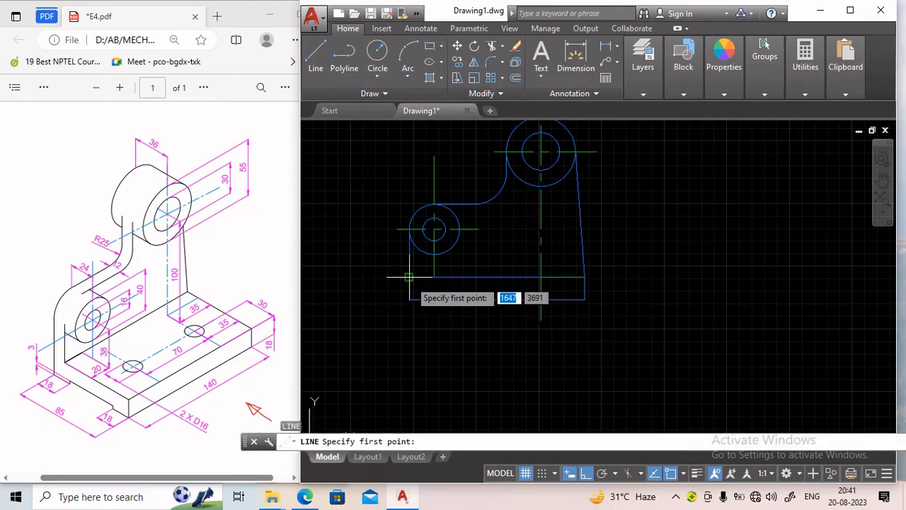
pyautogui.click(433, 244)
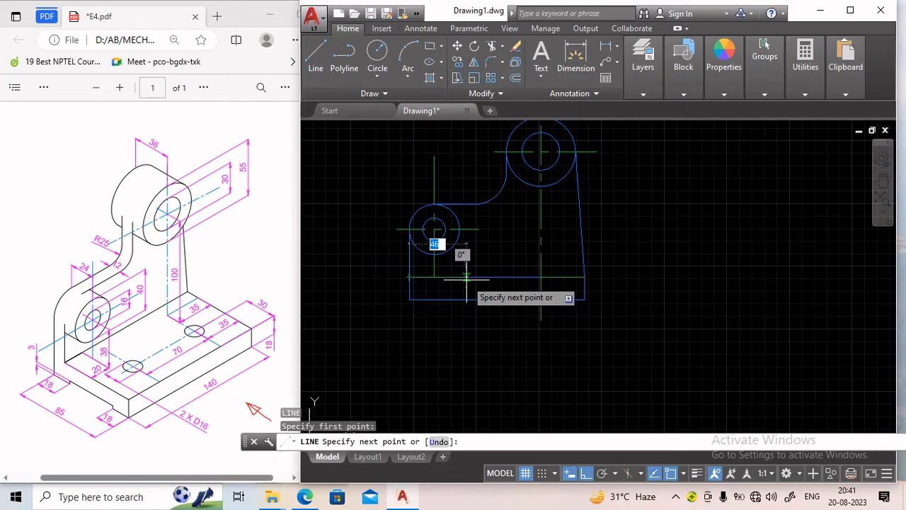
pyautogui.write('35')
pyautogui.press('Return')
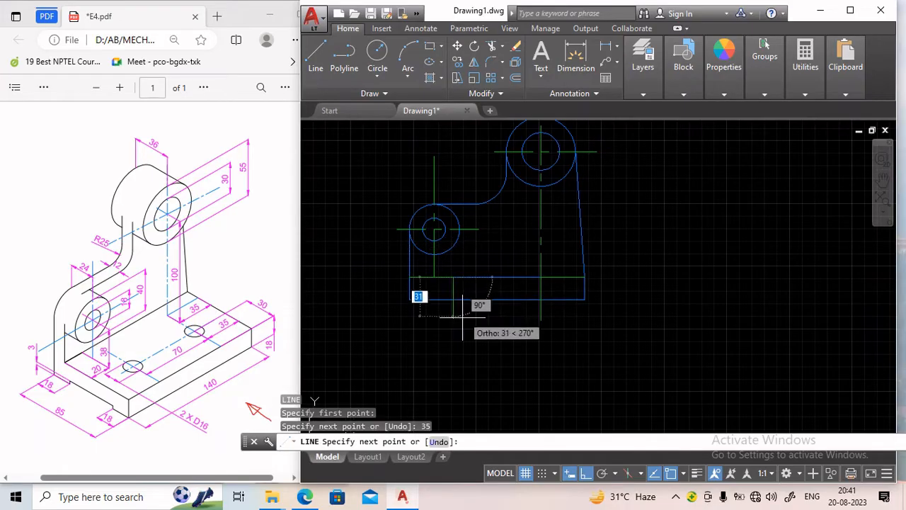
pyautogui.click(465, 322)
pyautogui.press('Return')
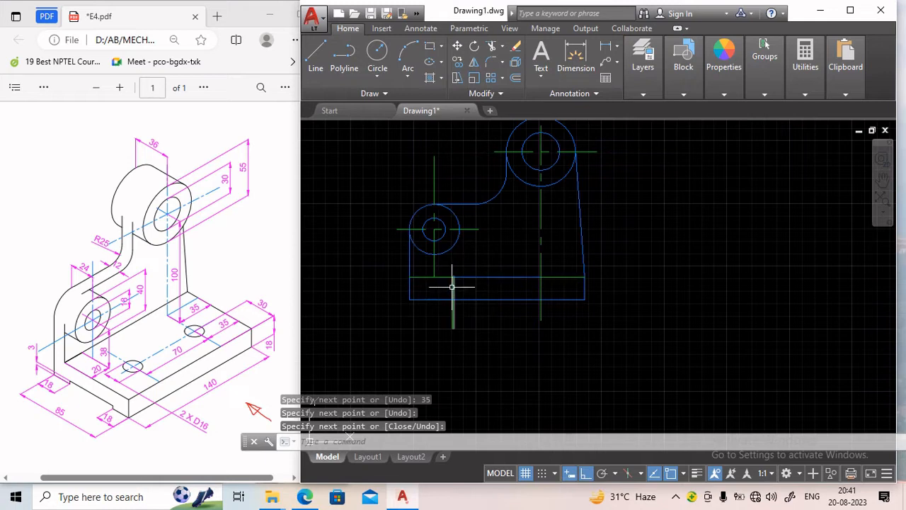
# Stretch the upper end of the new left centre line upward using its grip.
pyautogui.click(452, 288)
pyautogui.click(452, 277)
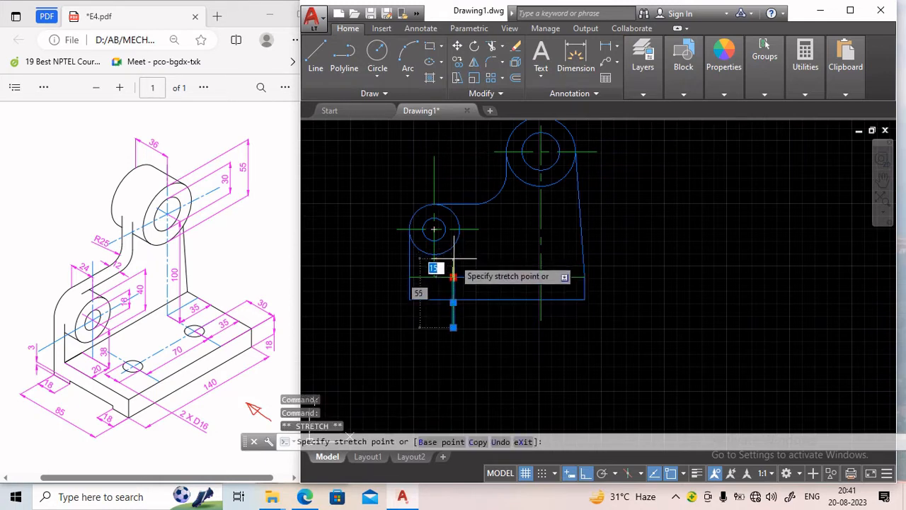
pyautogui.press('Return')
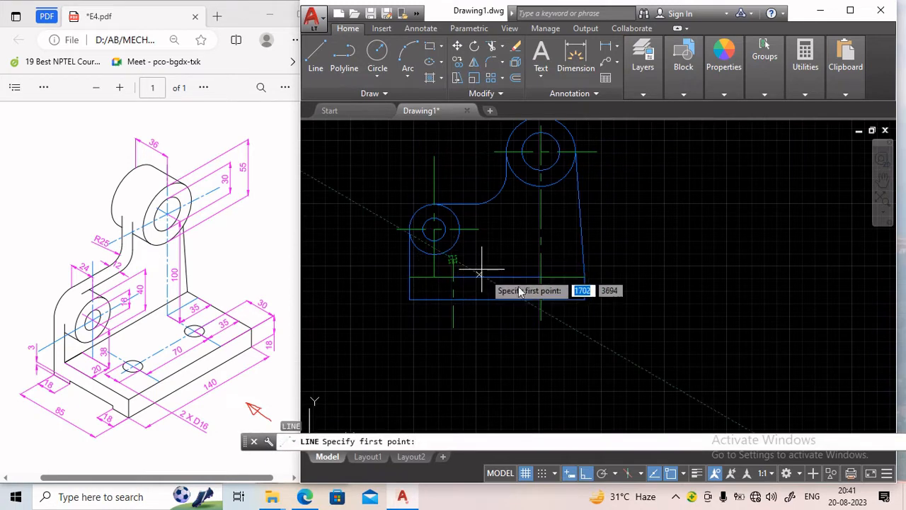
pyautogui.click(452, 327)
pyautogui.press('Return')
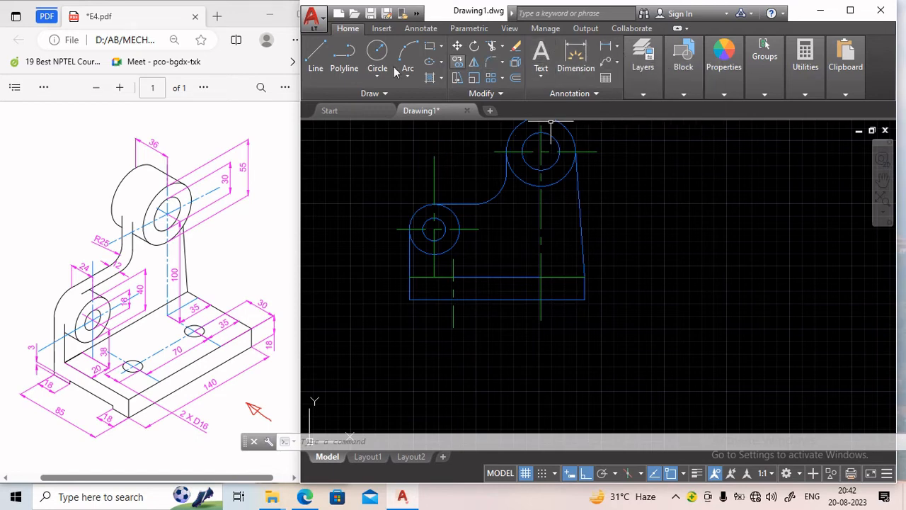
# Make the dashed layer current and draw a hidden line from 8 mm left of the centre line on the base's top edge down to its bottom edge.
pyautogui.click(643, 60)
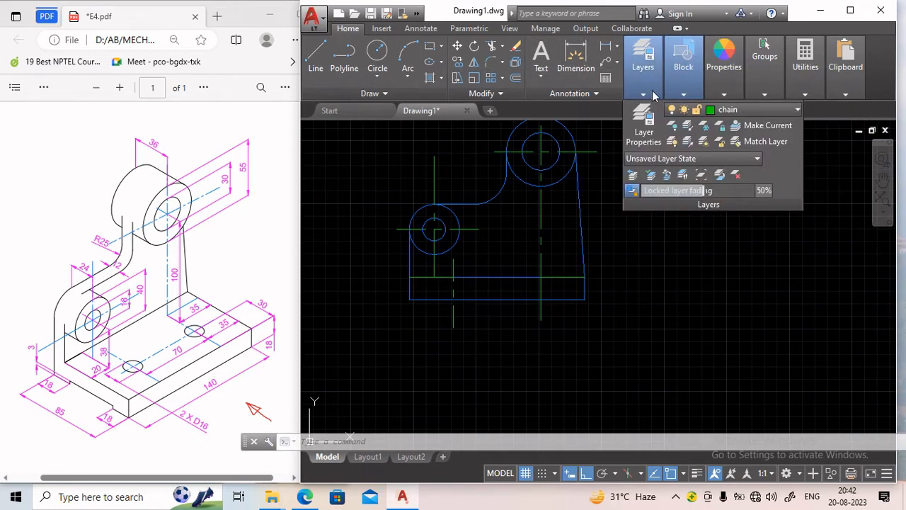
pyautogui.click(731, 110)
pyautogui.click(722, 189)
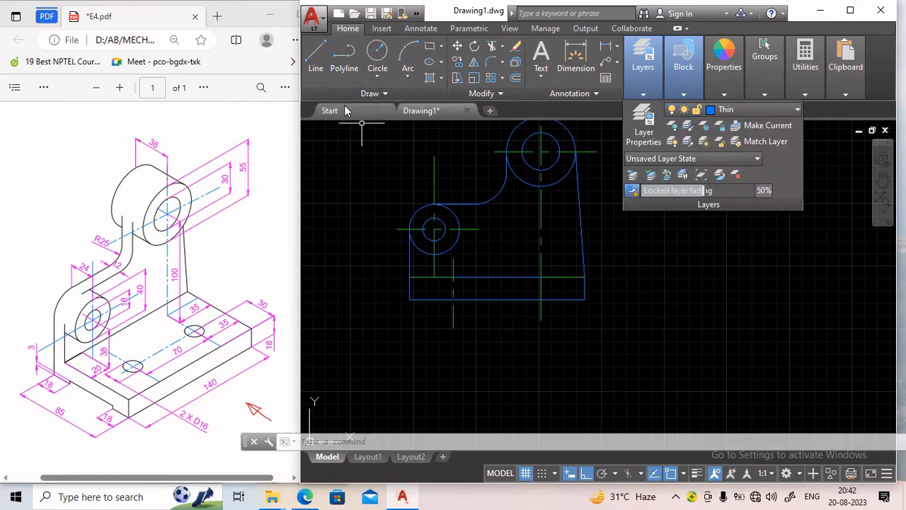
pyautogui.click(755, 110)
pyautogui.click(722, 160)
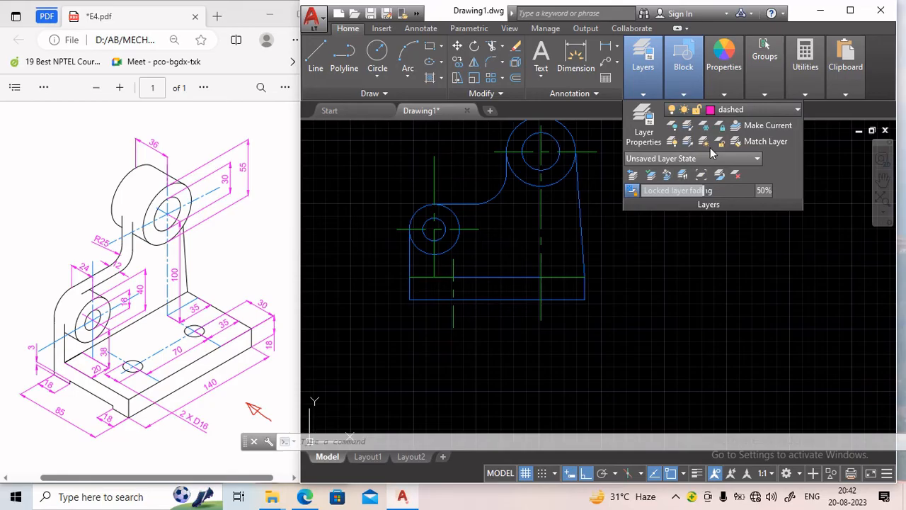
pyautogui.click(316, 59)
pyautogui.scroll(2, 447, 281)
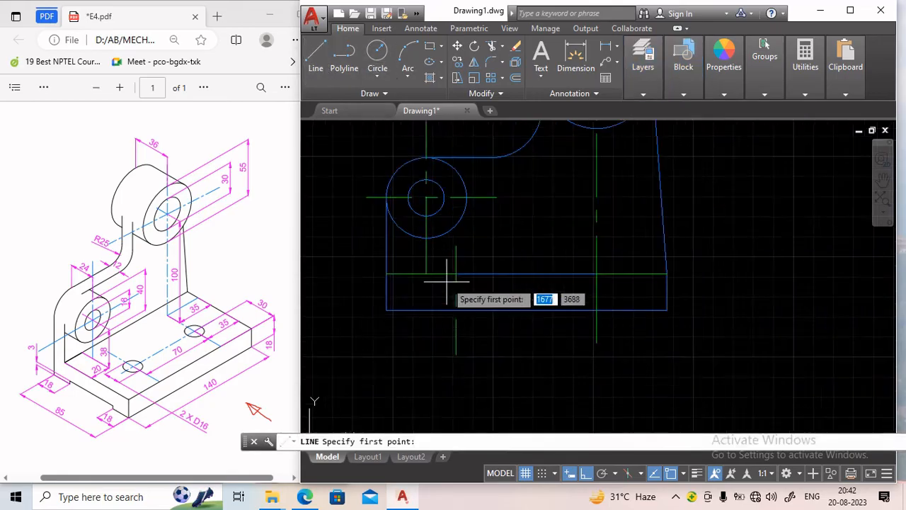
pyautogui.scroll(2, 450, 282)
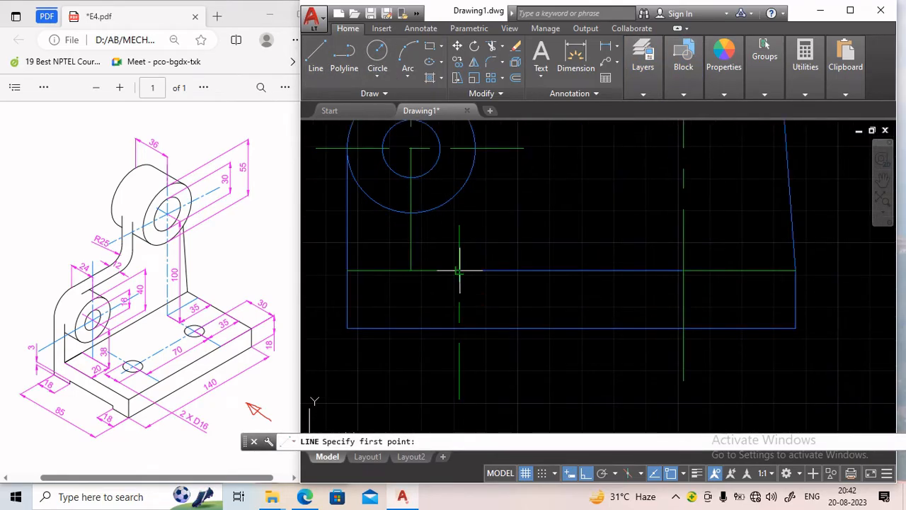
pyautogui.click(459, 269)
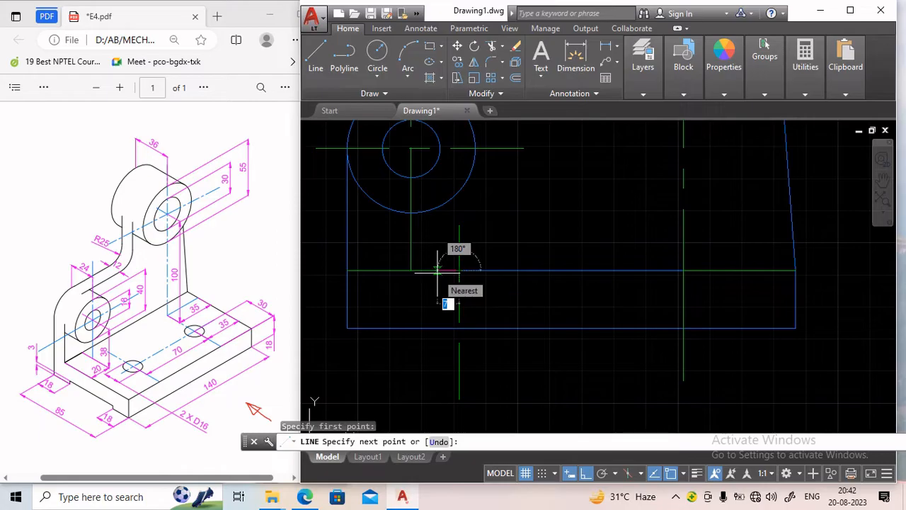
pyautogui.write('8')
pyautogui.press('Return')
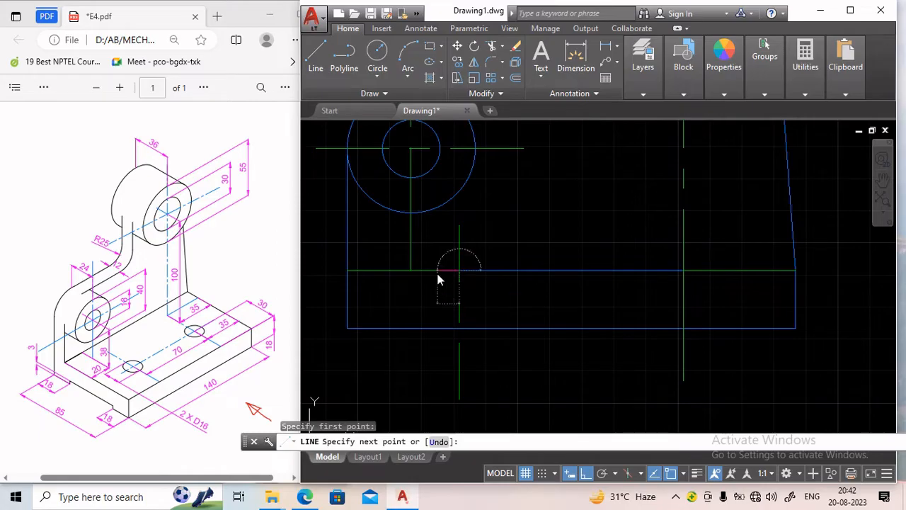
pyautogui.click(432, 326)
pyautogui.press('Return')
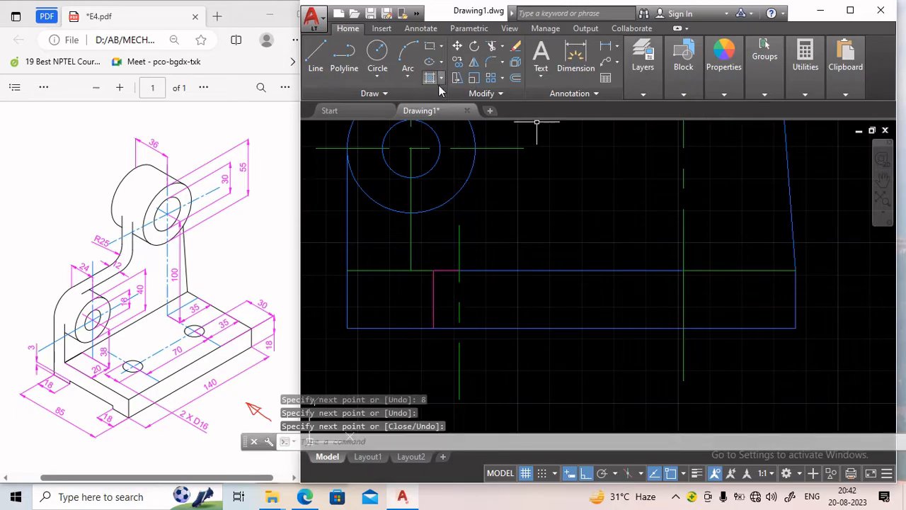
# Mirror the hidden line about the left centre line, keeping the original.
pyautogui.click(474, 62)
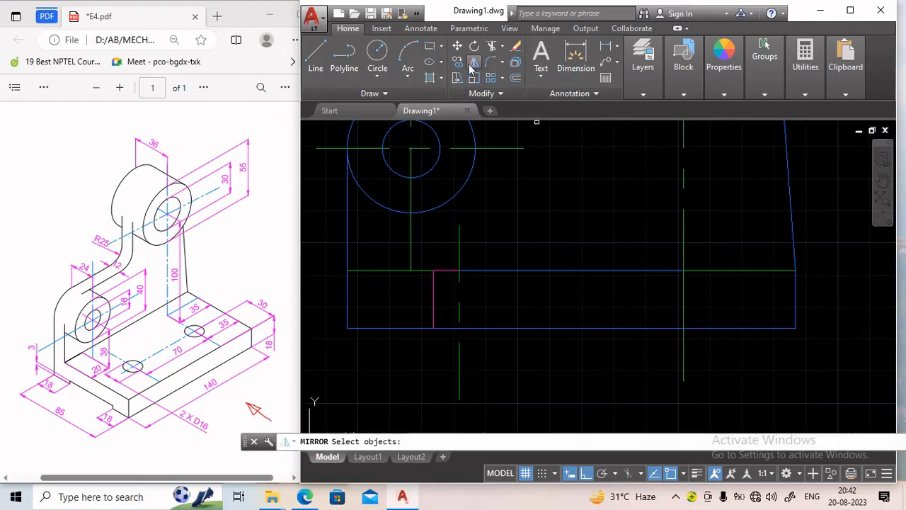
pyautogui.click(432, 289)
pyautogui.press('Return')
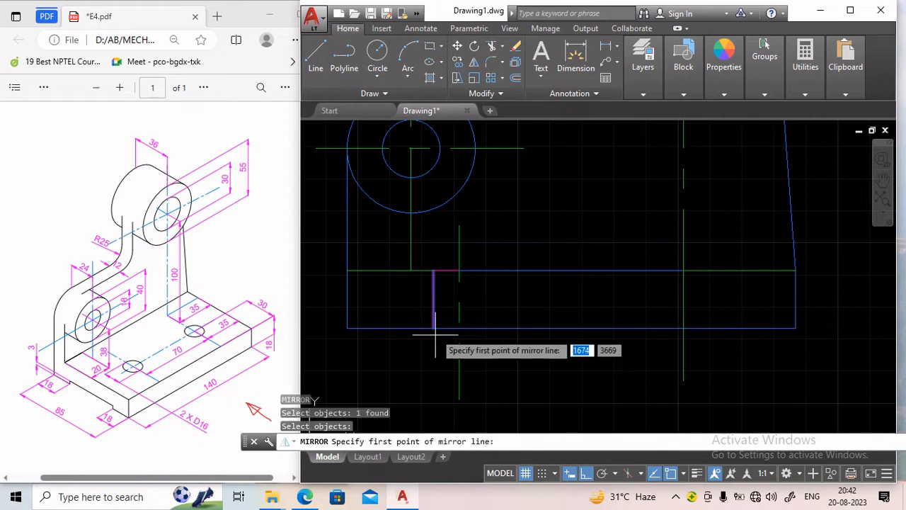
pyautogui.click(459, 270)
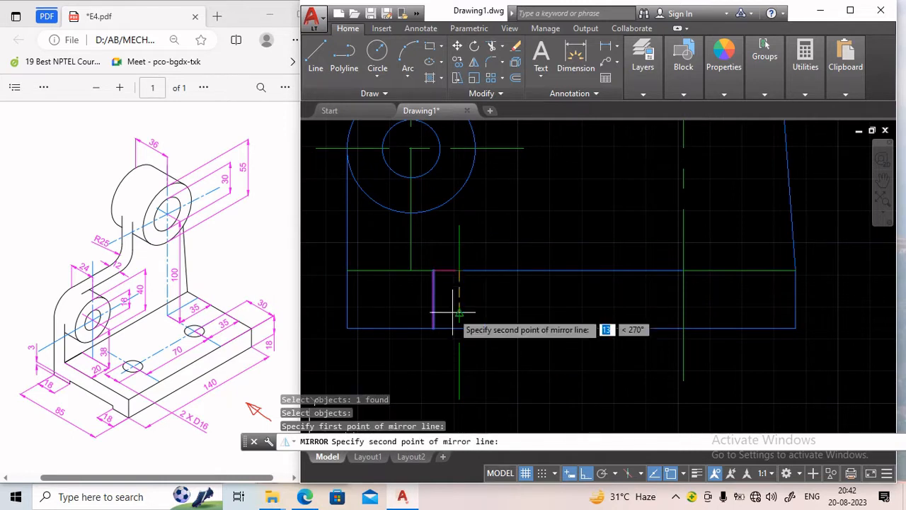
pyautogui.click(458, 326)
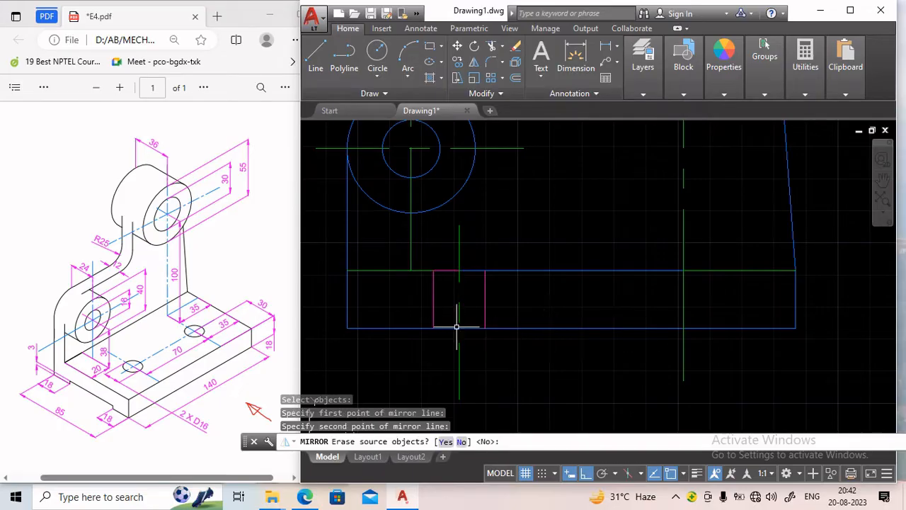
pyautogui.press('Return')
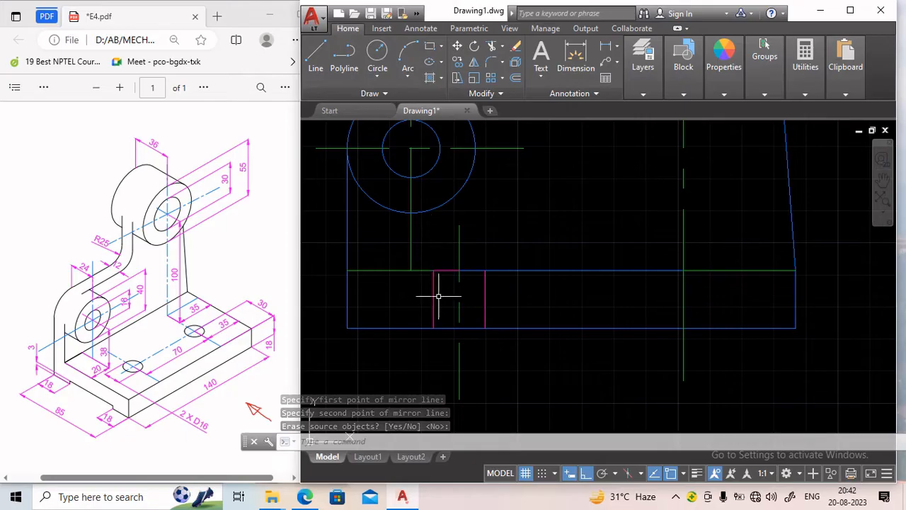
# Copy the pair of hidden lines from the left centre line to the right centre line on the base's top edge.
pyautogui.click(457, 62)
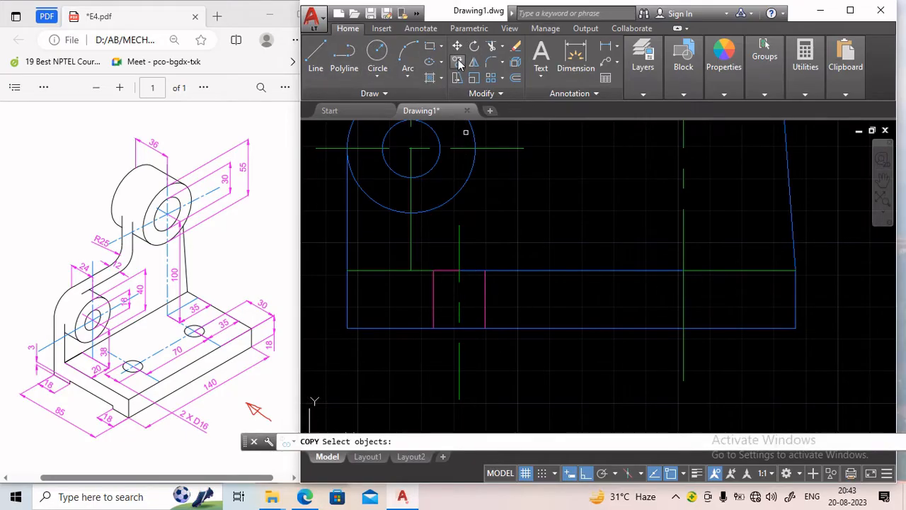
pyautogui.click(432, 300)
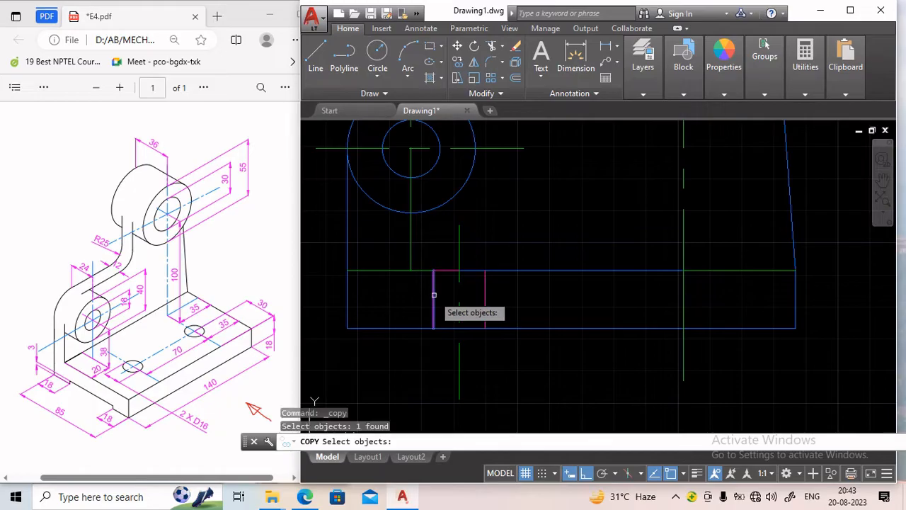
pyautogui.click(484, 290)
pyautogui.press('Return')
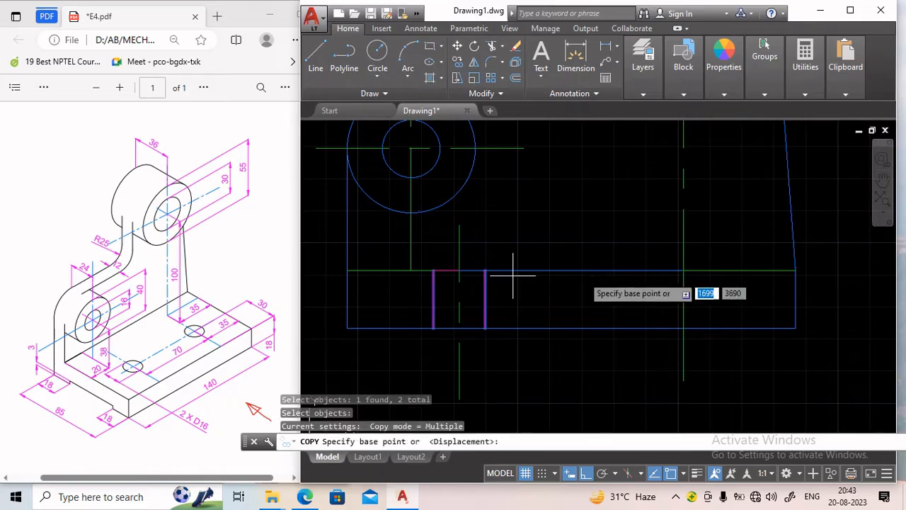
pyautogui.click(458, 270)
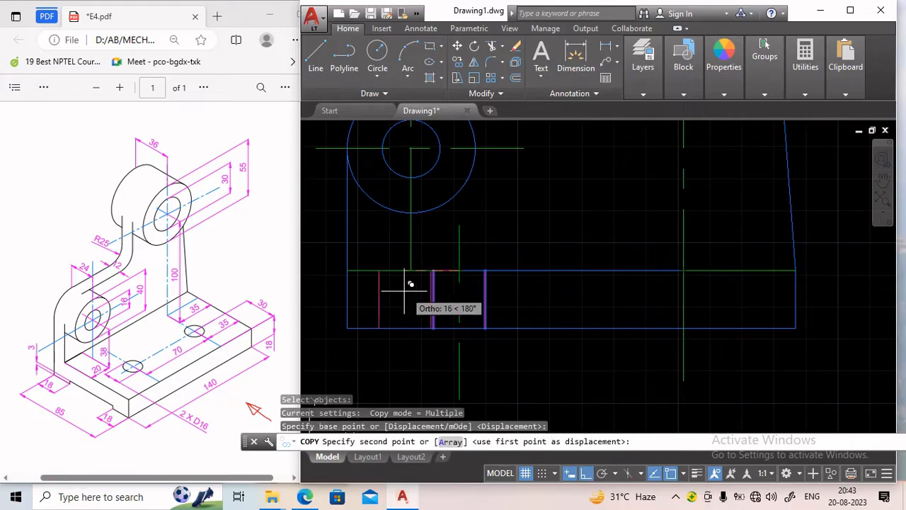
pyautogui.click(683, 270)
pyautogui.press('Return')
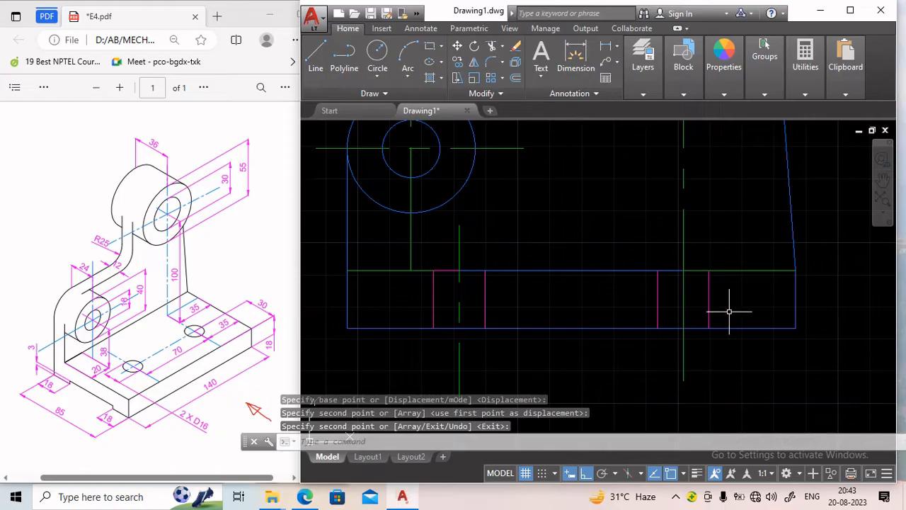
# Erase the horizontal centre line segments lying along the base's top edge.
pyautogui.click(439, 271)
pyautogui.click(396, 271)
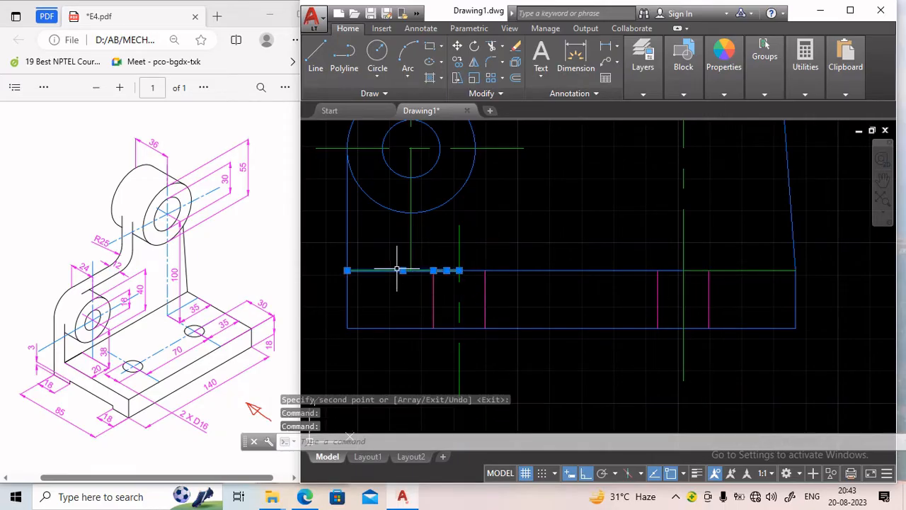
pyautogui.click(744, 270)
pyautogui.press('Delete')
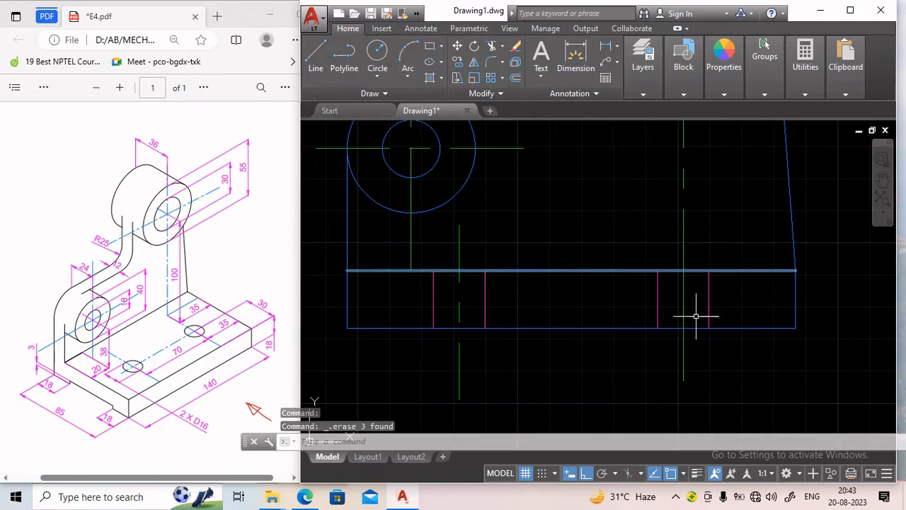
# Set the drawing's linetype scale (LTSCALE) to 0.3.
pyautogui.scroll(-1, 518, 310)
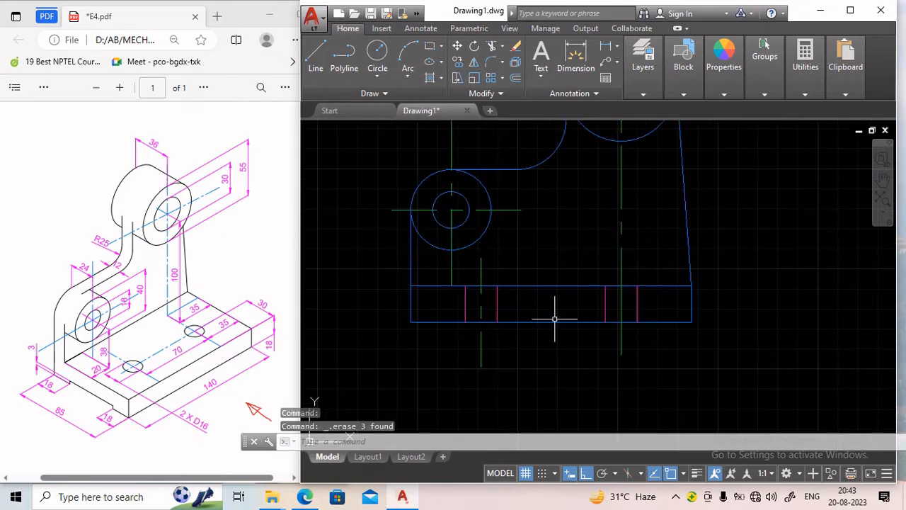
pyautogui.scroll(-3, 556, 314)
pyautogui.scroll(2, 586, 281)
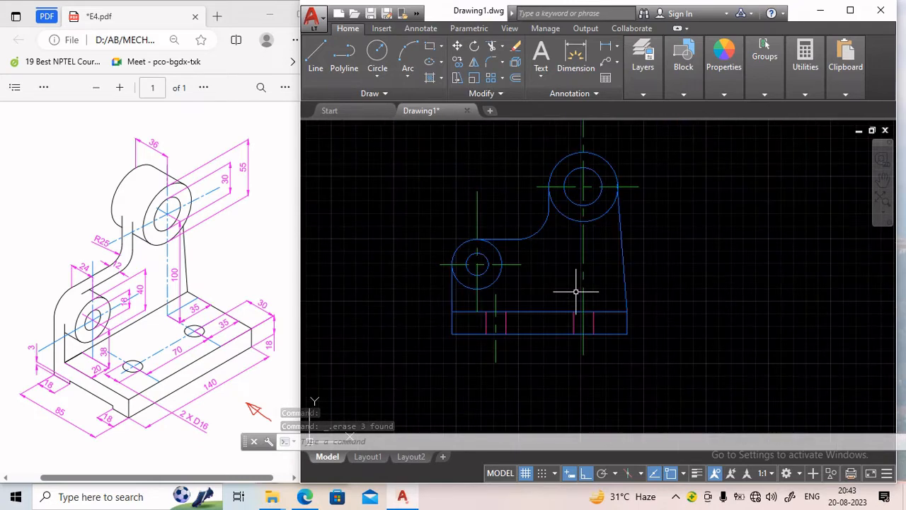
pyautogui.scroll(2, 563, 281)
pyautogui.scroll(-2, 576, 253)
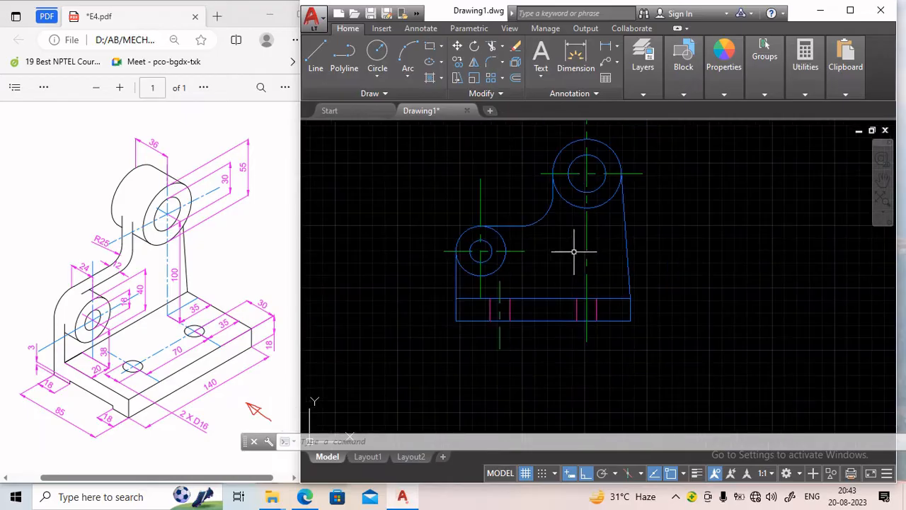
pyautogui.moveTo(576, 253); pyautogui.dragTo(507, 269, button='middle')
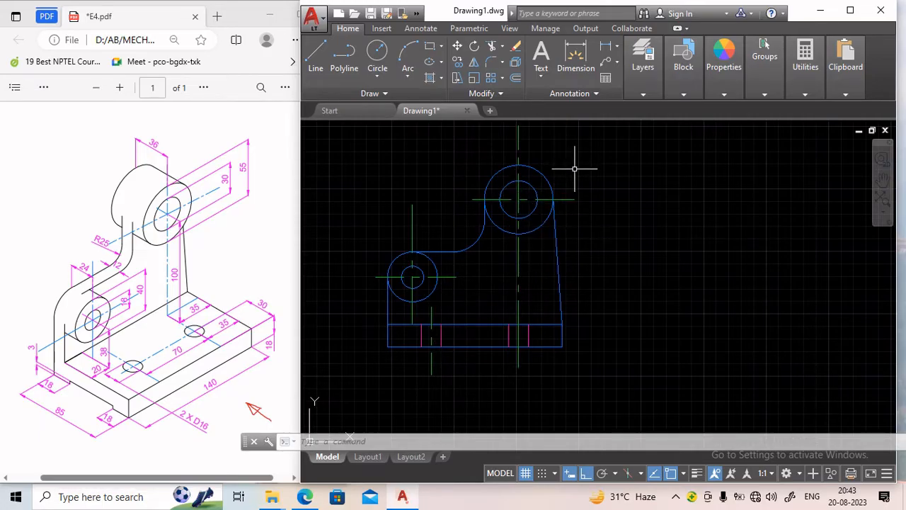
pyautogui.click(888, 475)
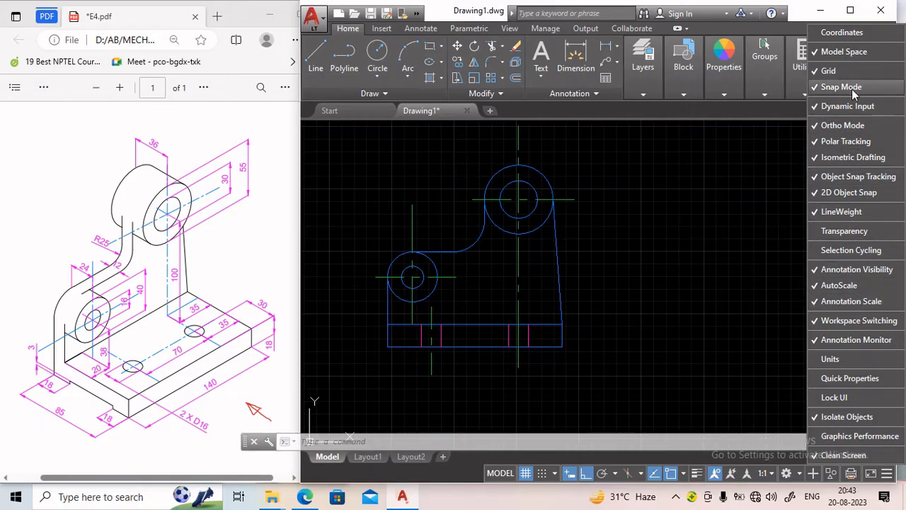
pyautogui.click(691, 306)
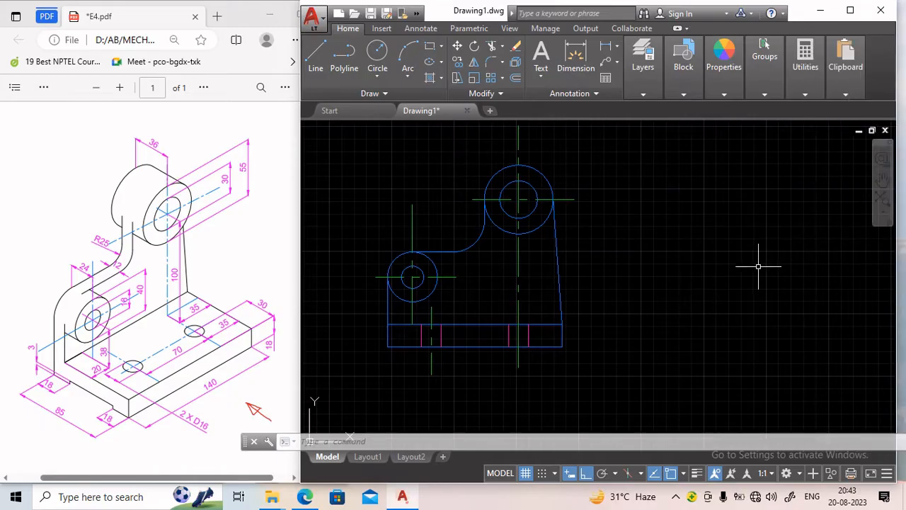
pyautogui.write('LTS')
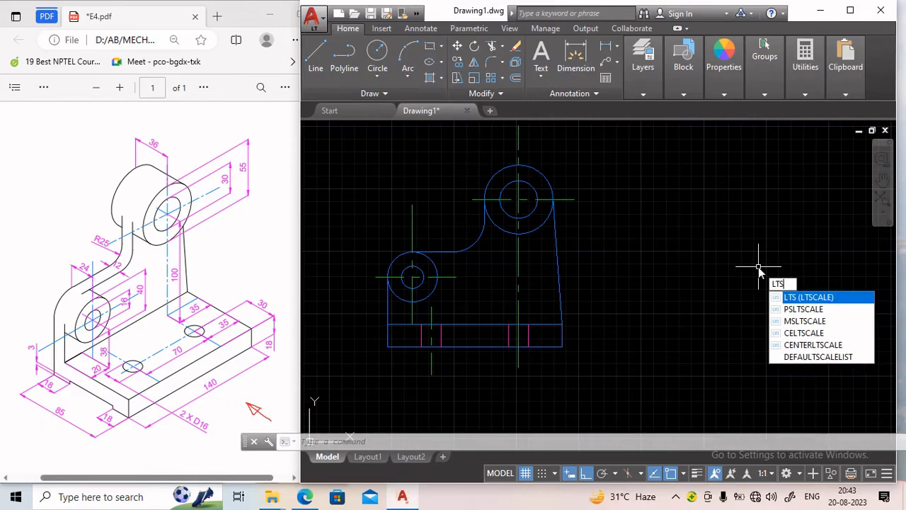
pyautogui.write('cale')
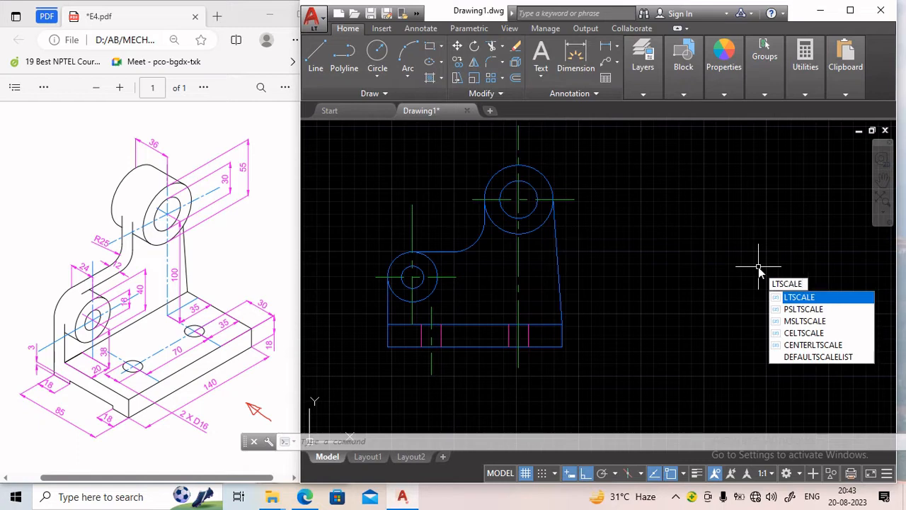
pyautogui.click(800, 298)
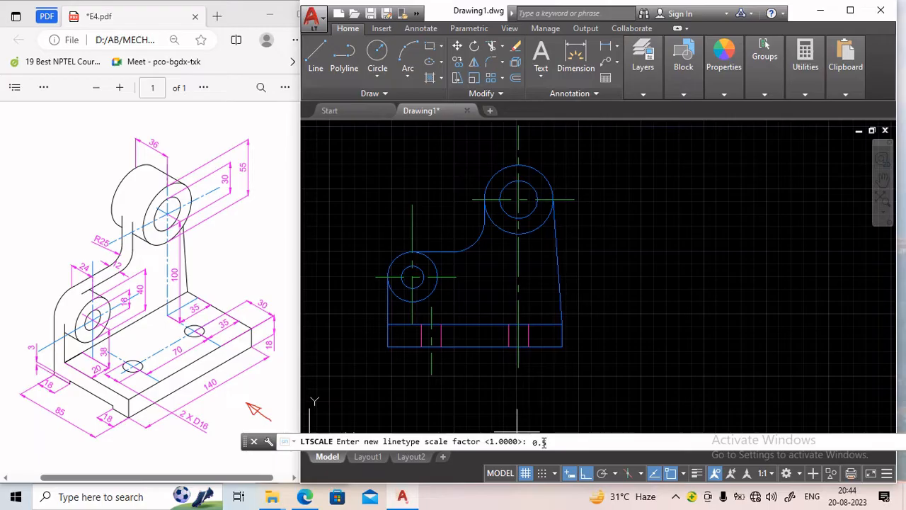
pyautogui.press('Return')
pyautogui.press('Escape')
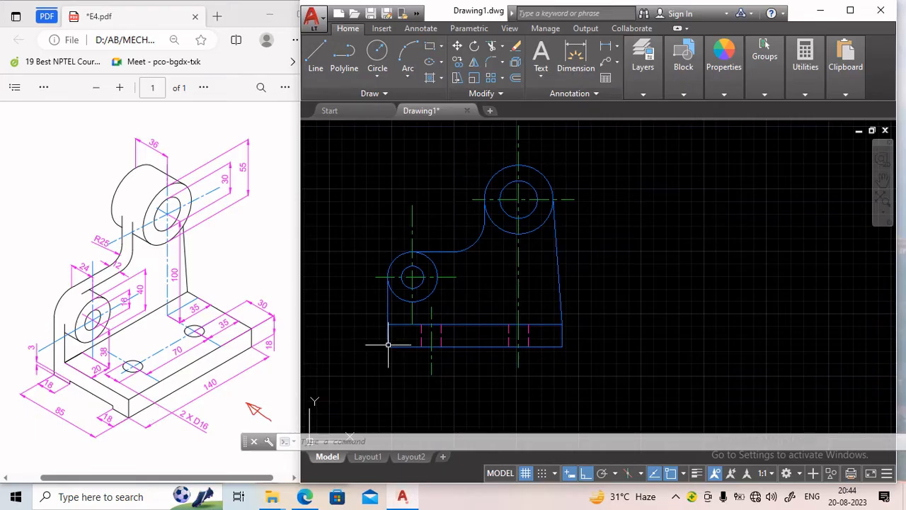
# Draw a line 3 mm above the base's bottom edge across its full width, erasing the 3 mm vertical starter segment.
pyautogui.scroll(2, 419, 343)
pyautogui.scroll(2, 420, 344)
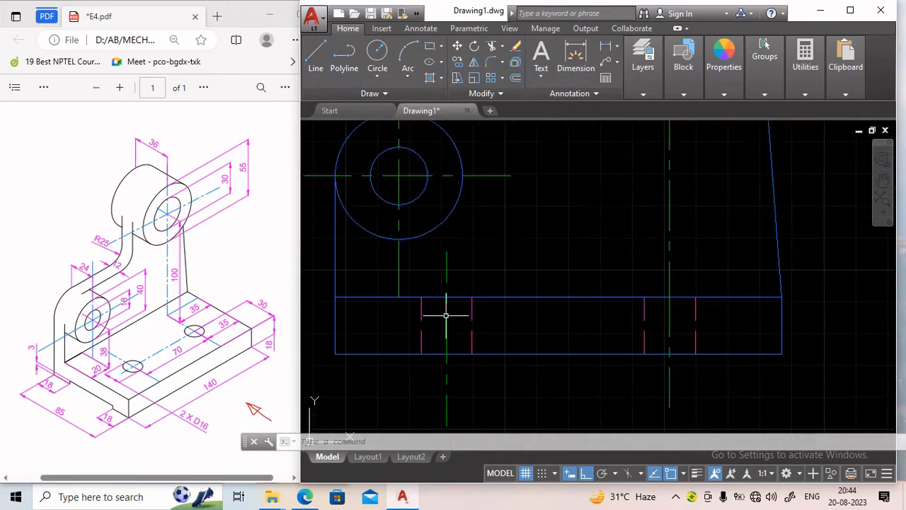
pyautogui.click(315, 56)
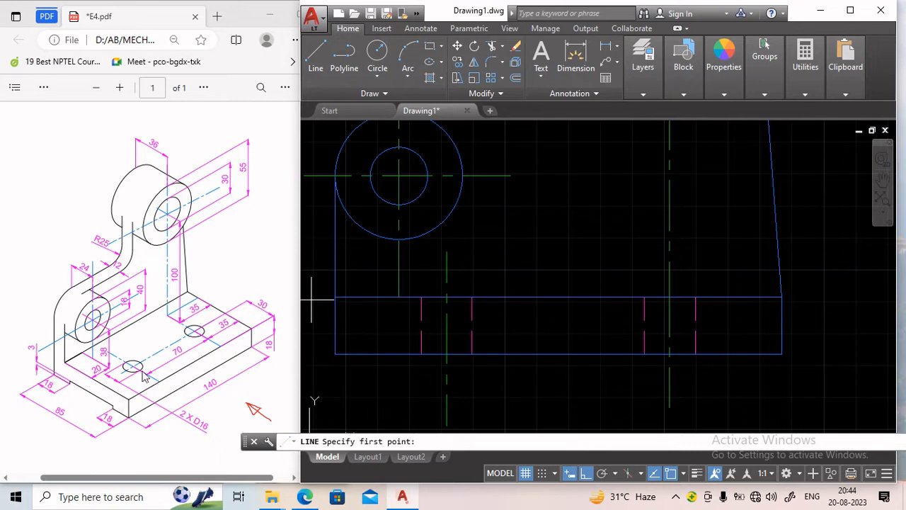
pyautogui.click(334, 353)
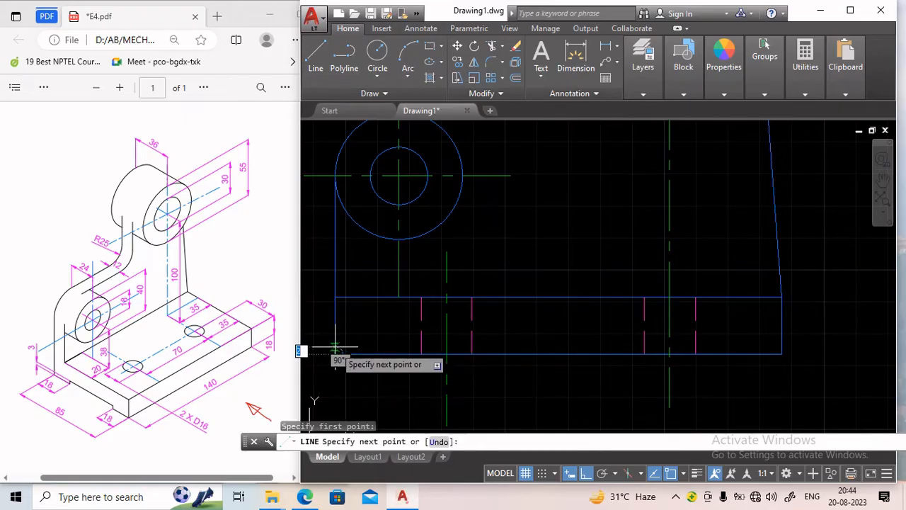
pyautogui.press('Return')
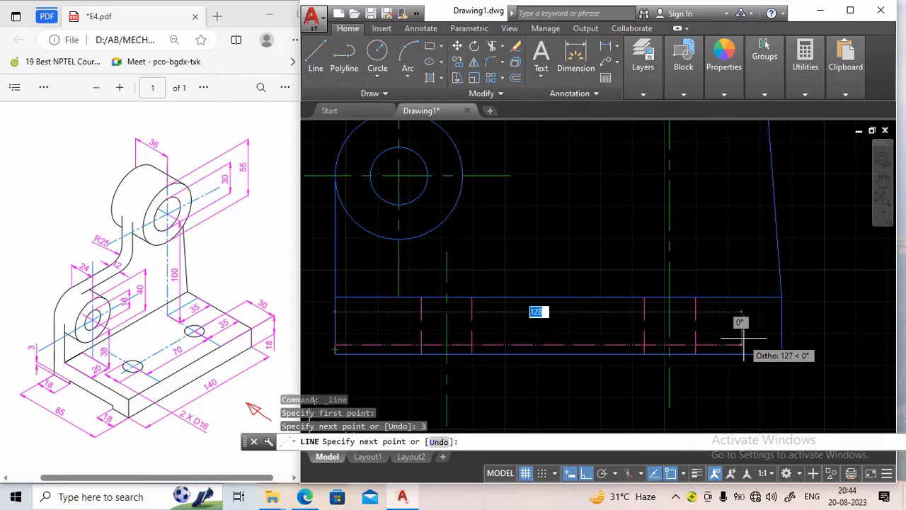
pyautogui.click(781, 345)
pyautogui.press('Return')
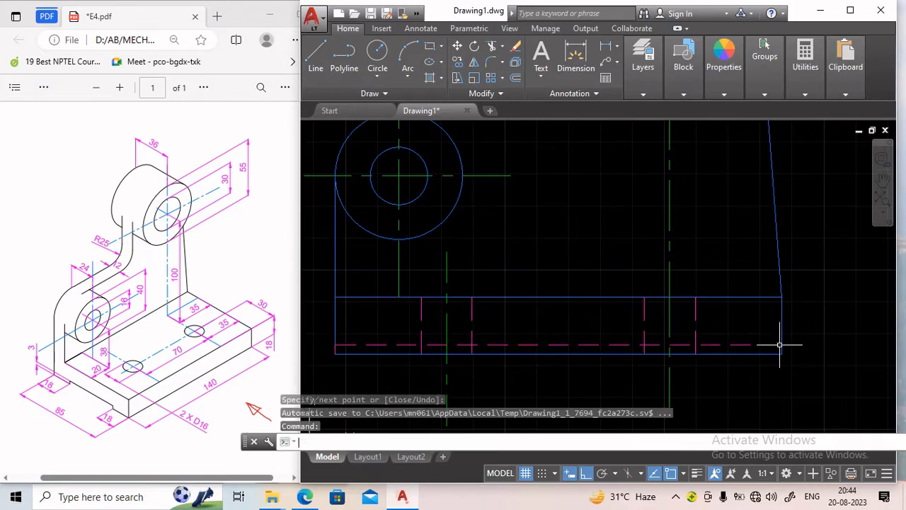
pyautogui.click(335, 345)
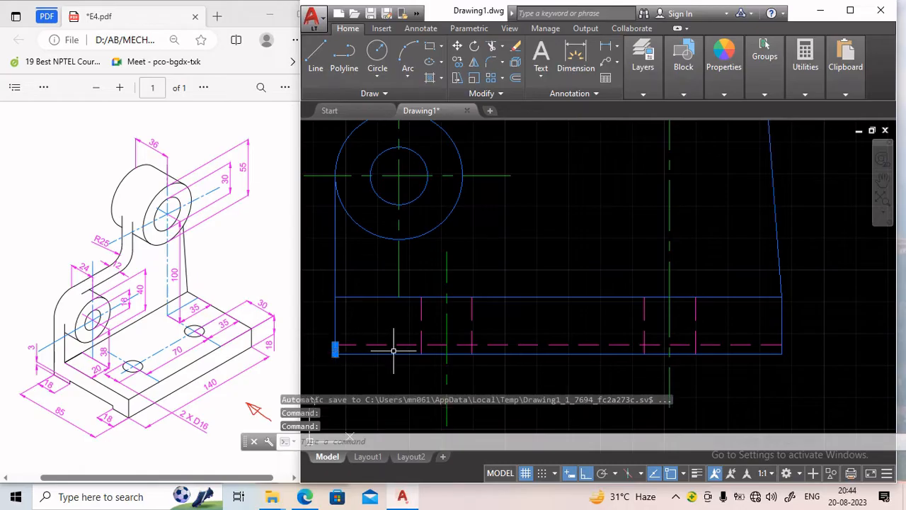
pyautogui.press('Delete')
pyautogui.scroll(-4, 428, 360)
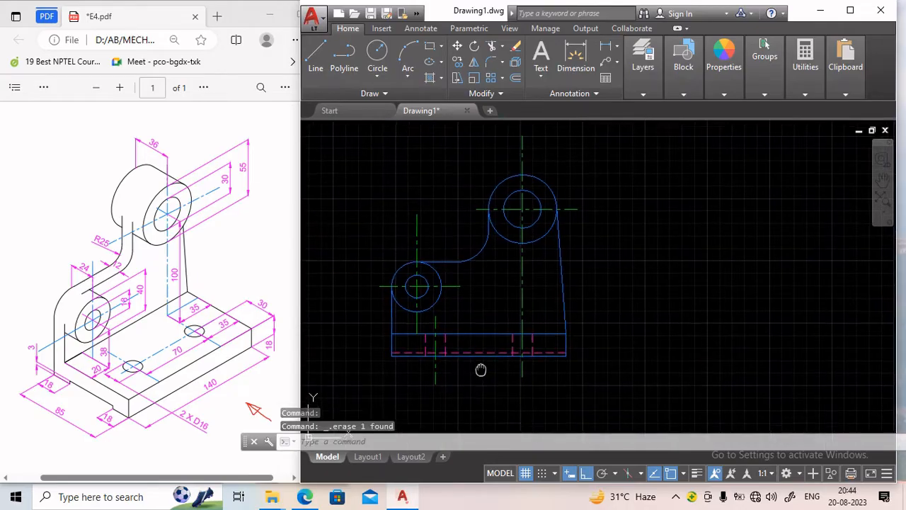
pyautogui.moveTo(479, 370); pyautogui.dragTo(465, 338, button='middle')
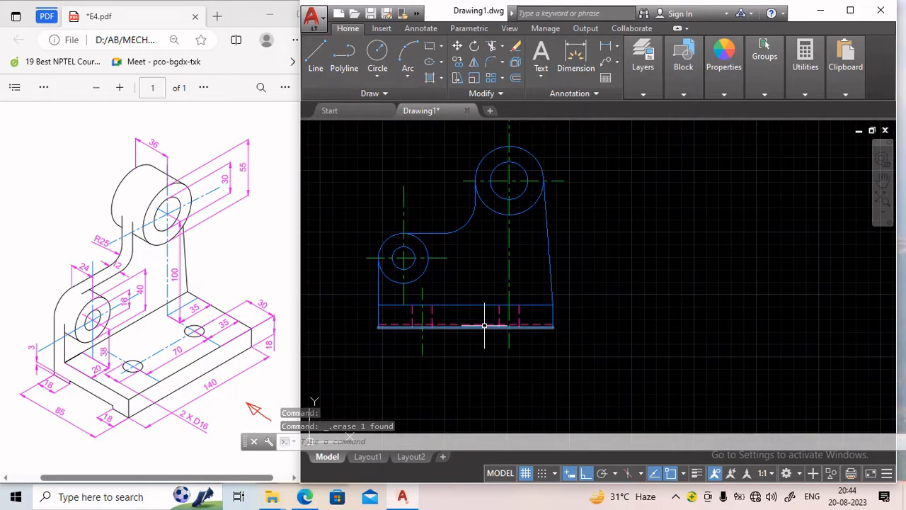
pyautogui.moveTo(552, 318)
pyautogui.mouseDown(button='middle')
pyautogui.moveTo(554, 297)
pyautogui.moveTo(552, 304)
pyautogui.moveTo(535, 271)
pyautogui.moveTo(546, 324)
pyautogui.moveTo(547, 314)
pyautogui.mouseUp(button='middle')
pyautogui.scroll(-2, 583, 293)
pyautogui.scroll(2, 536, 271)
pyautogui.click(683, 93)
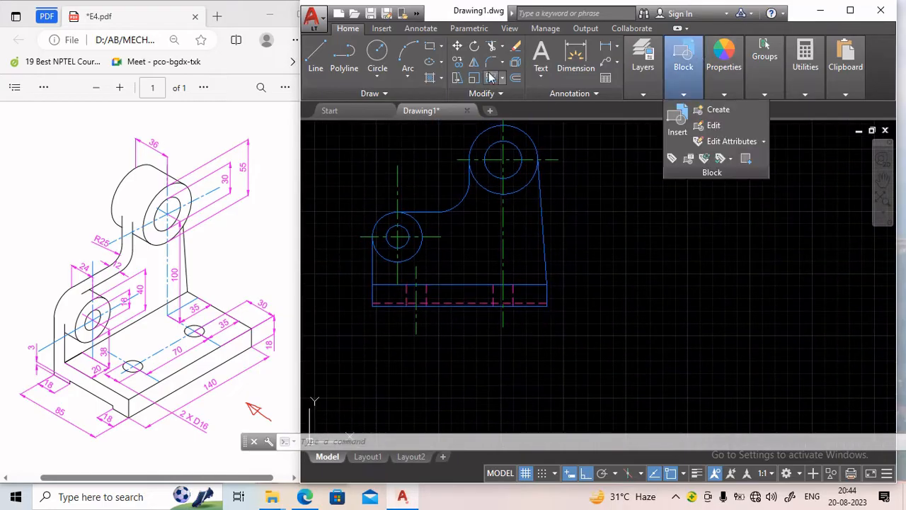
pyautogui.click(316, 55)
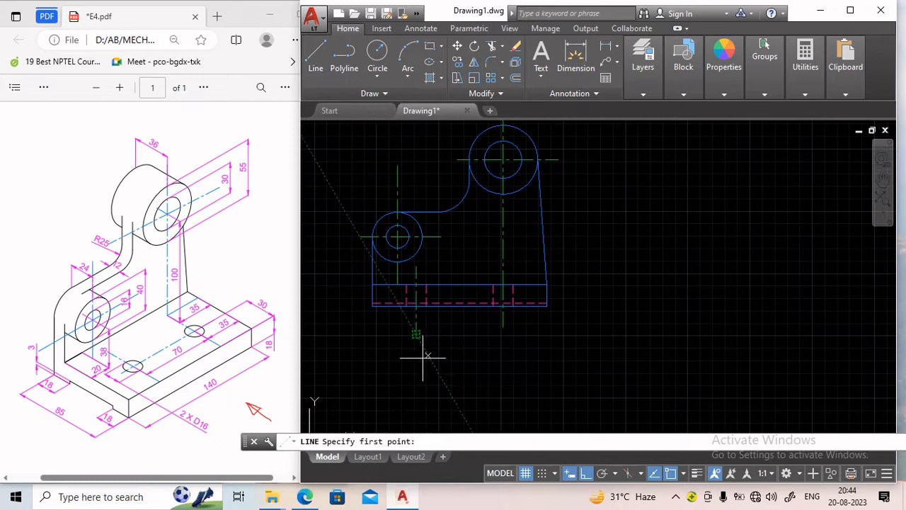
pyautogui.moveTo(420, 354); pyautogui.dragTo(436, 414, button='middle')
pyautogui.moveTo(597, 248); pyautogui.dragTo(597, 274, button='middle')
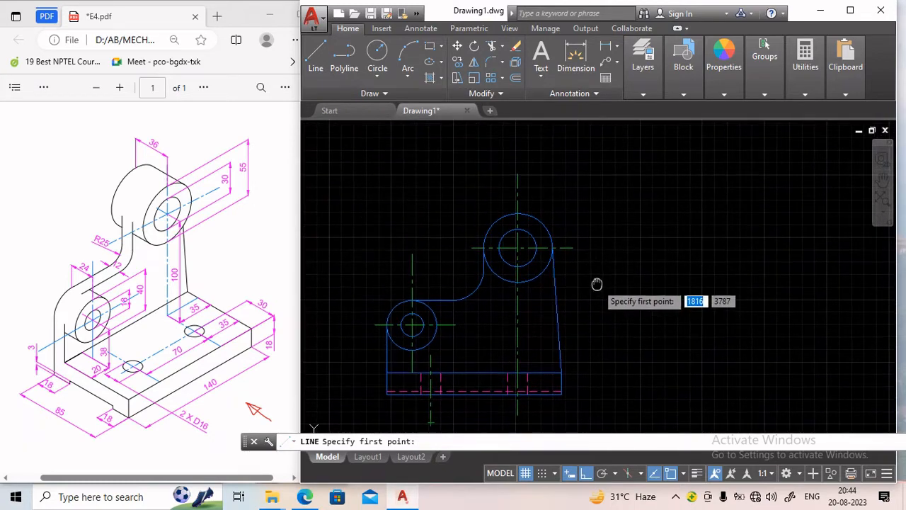
pyautogui.scroll(-2, 556, 262)
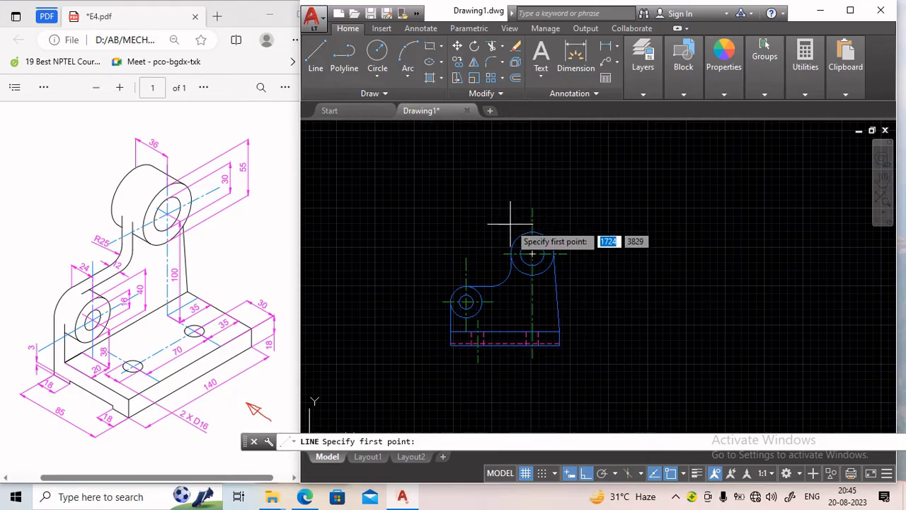
pyautogui.press('Escape')
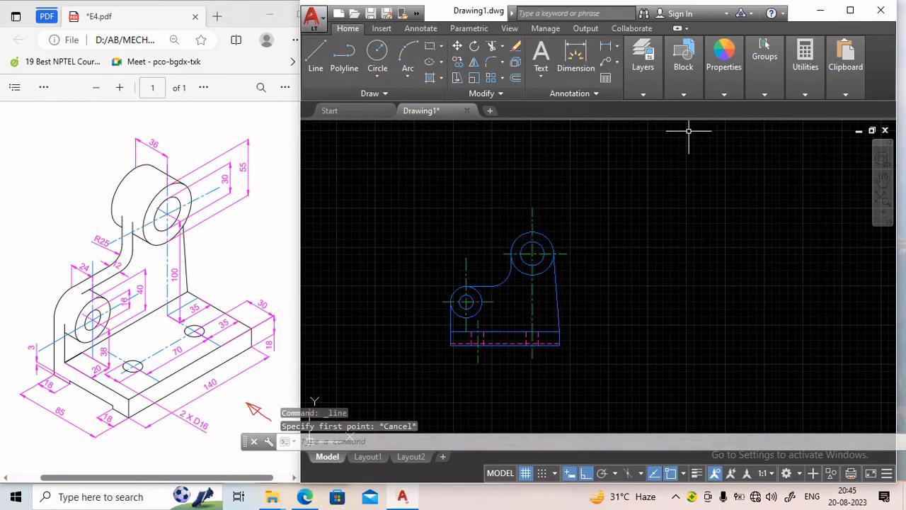
# Make the Thick layer current and draw a horizontal line in empty space above the front view.
pyautogui.click(658, 94)
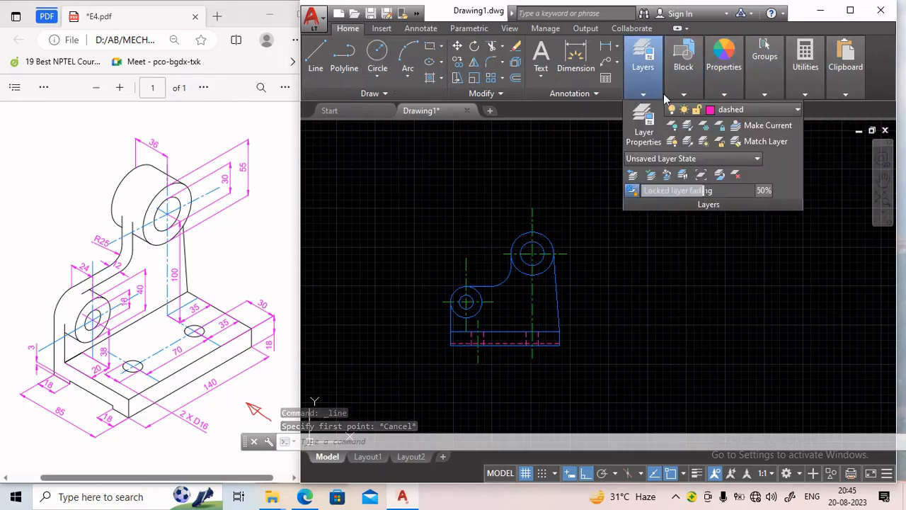
pyautogui.click(783, 109)
pyautogui.click(742, 172)
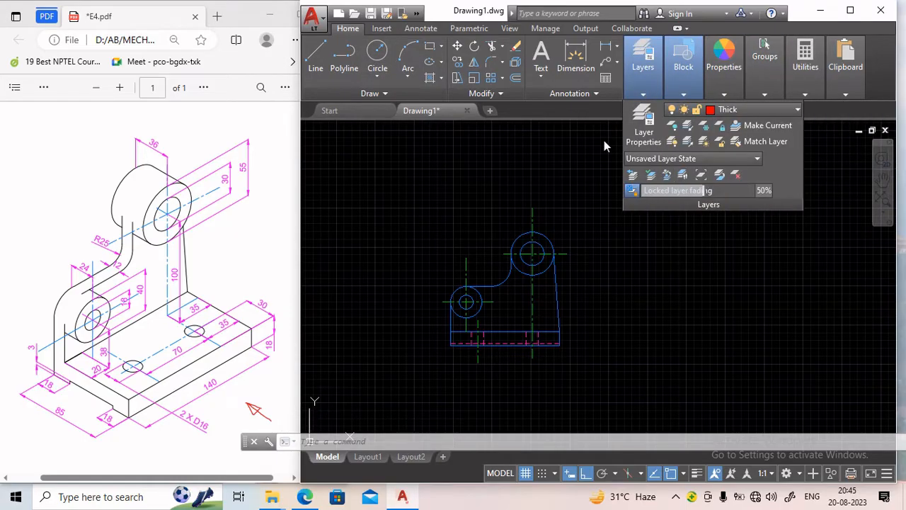
pyautogui.click(318, 57)
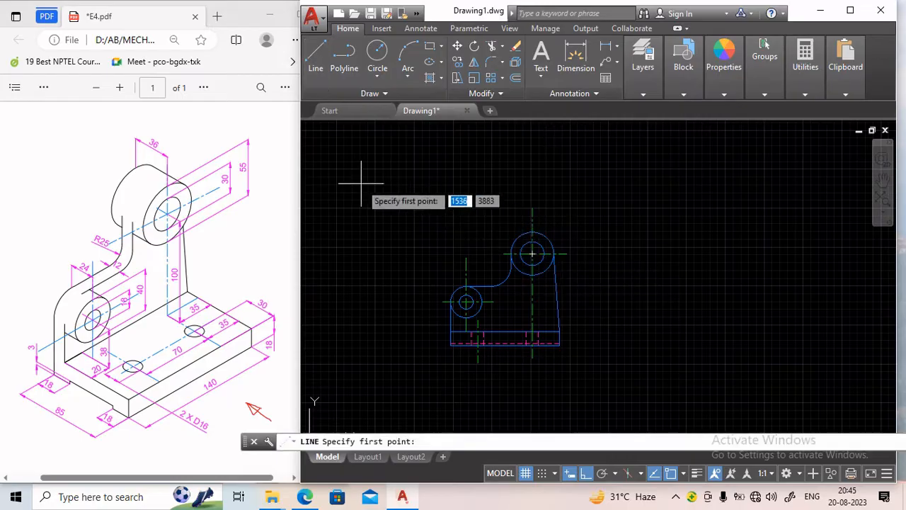
pyautogui.click(333, 192)
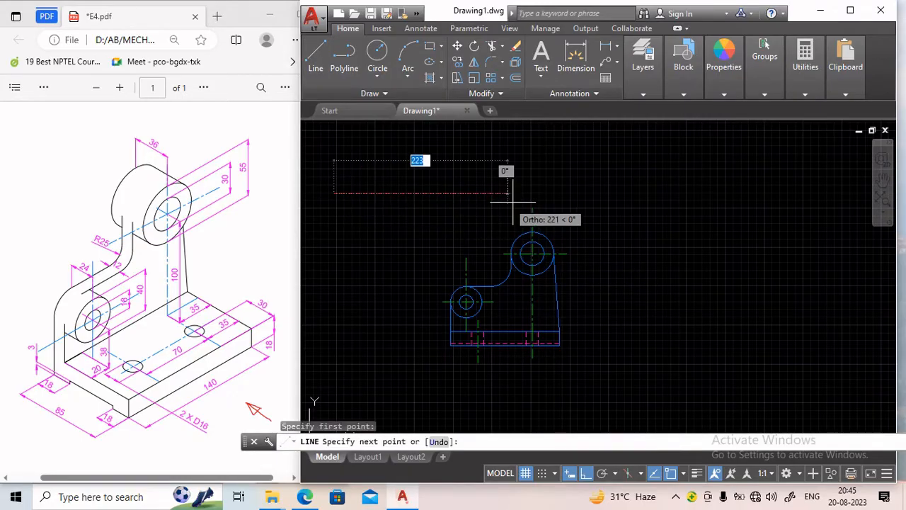
pyautogui.click(610, 205)
pyautogui.press('Return')
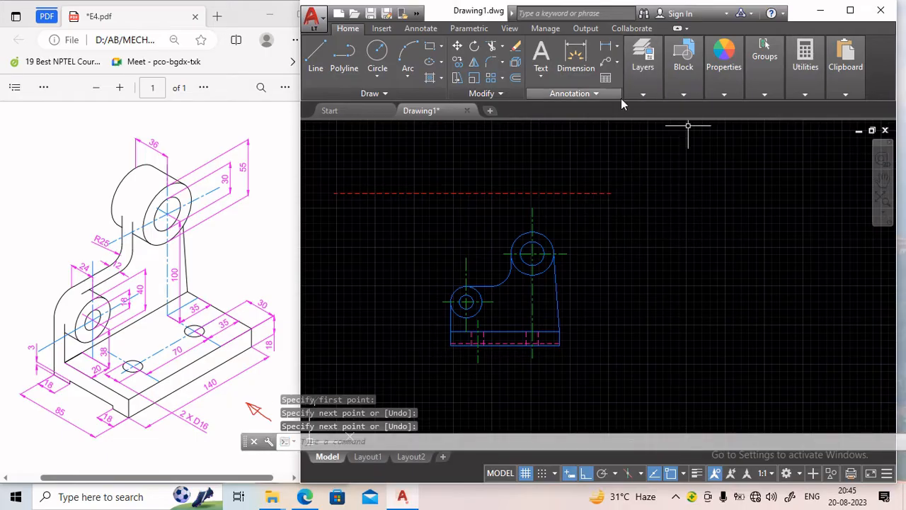
# Change the Thick layer's linetype to Continuous in the layer properties manager.
pyautogui.click(643, 95)
pyautogui.click(644, 128)
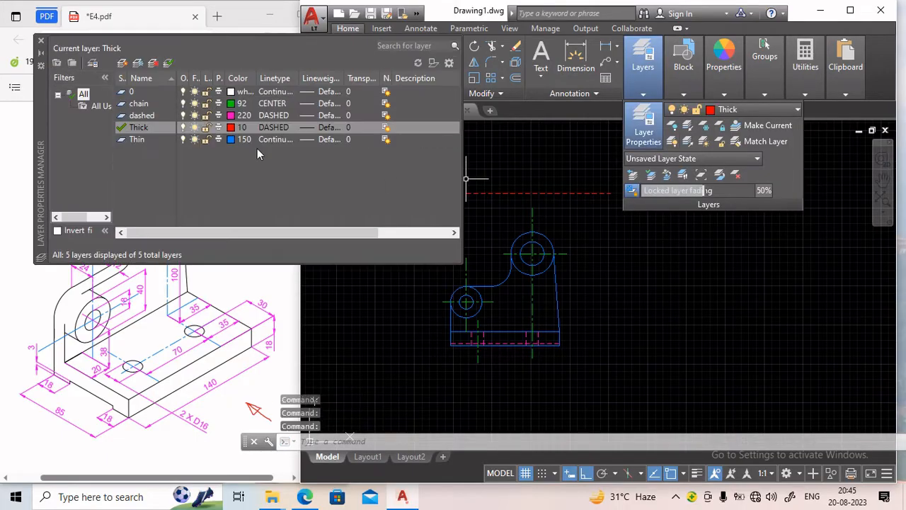
pyautogui.click(274, 132)
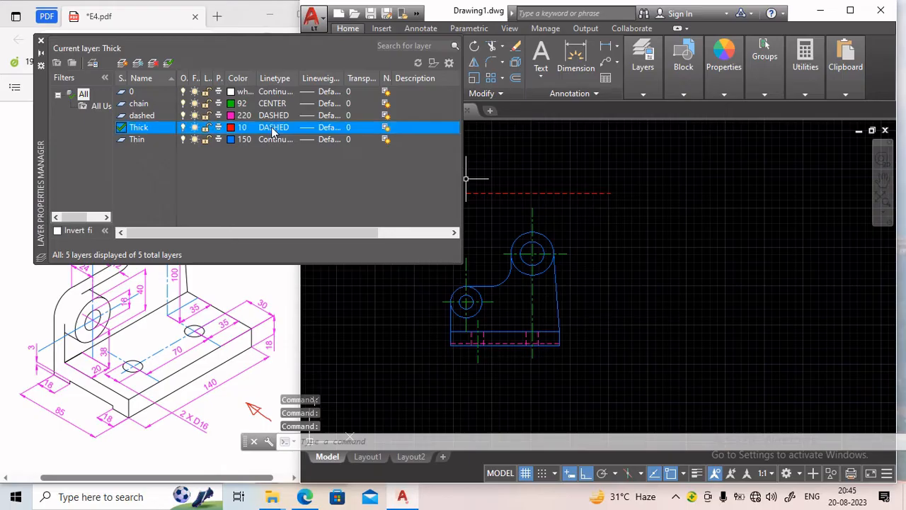
pyautogui.click(453, 223)
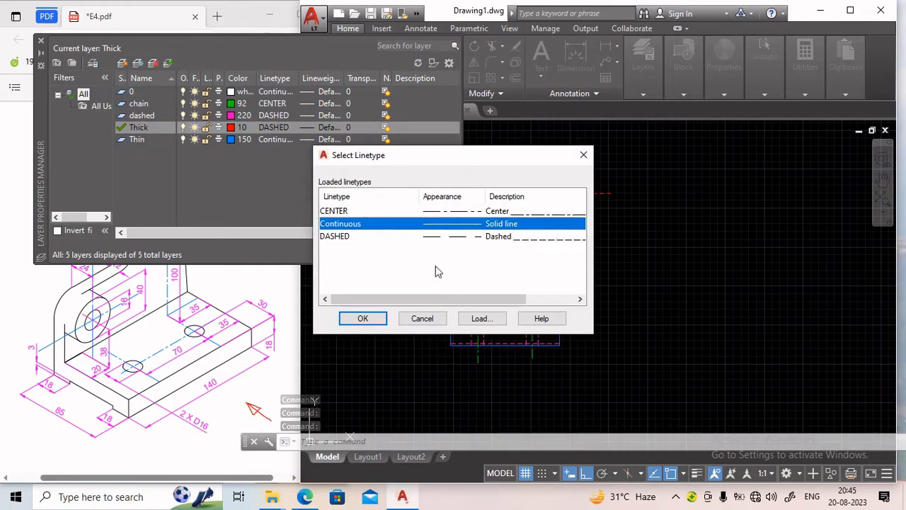
pyautogui.click(363, 318)
pyautogui.click(311, 133)
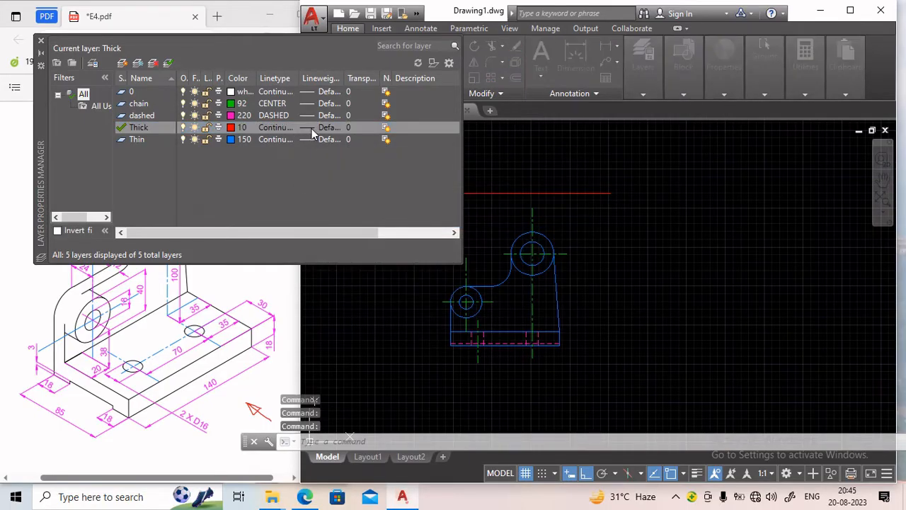
pyautogui.click(411, 267)
pyautogui.click(396, 342)
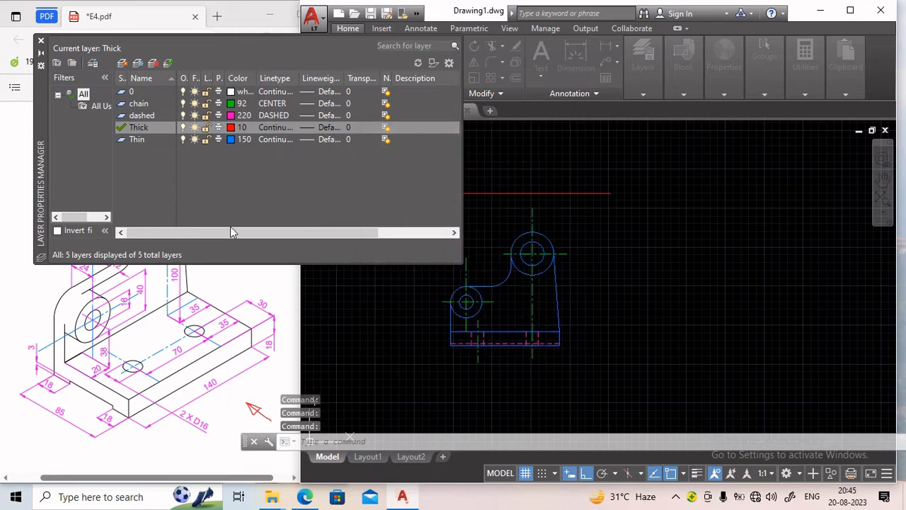
pyautogui.click(41, 41)
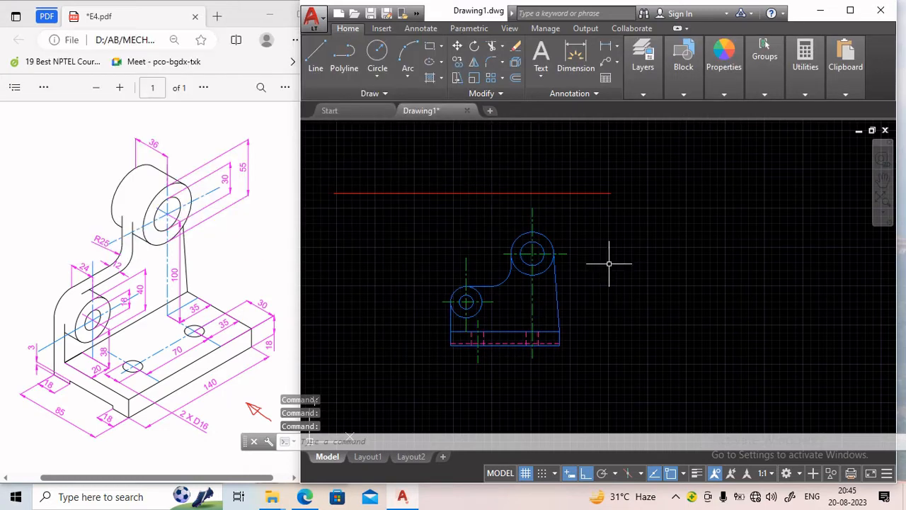
# Make the Thin layer current.
pyautogui.scroll(2, 503, 204)
pyautogui.scroll(2, 521, 184)
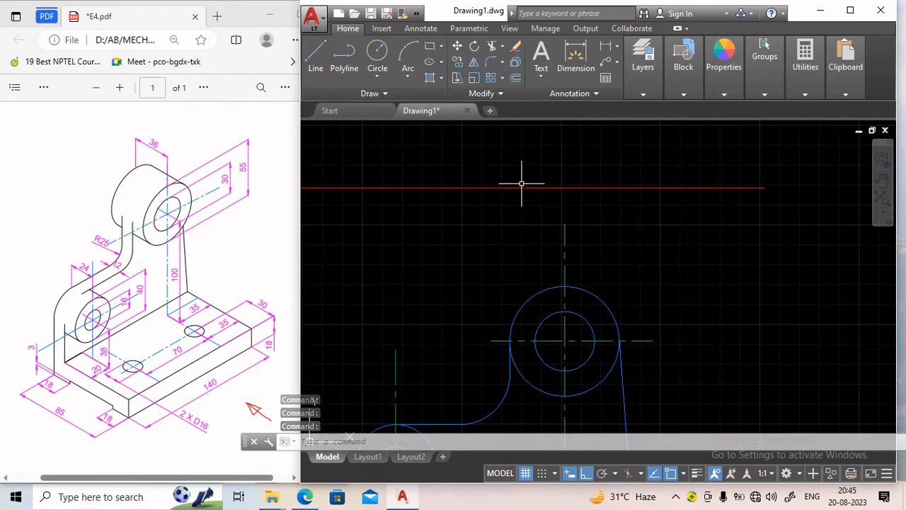
pyautogui.scroll(-4, 521, 184)
pyautogui.moveTo(472, 222); pyautogui.dragTo(494, 249, button='middle')
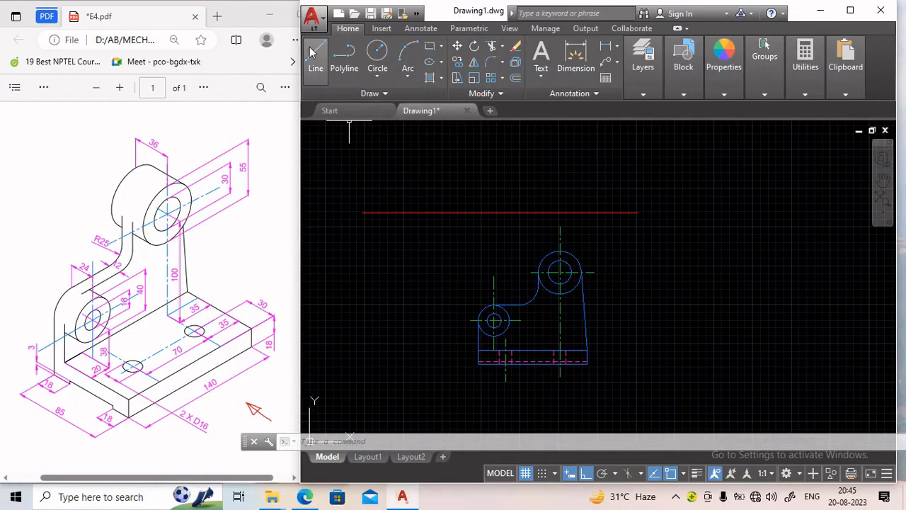
pyautogui.click(644, 91)
pyautogui.click(751, 107)
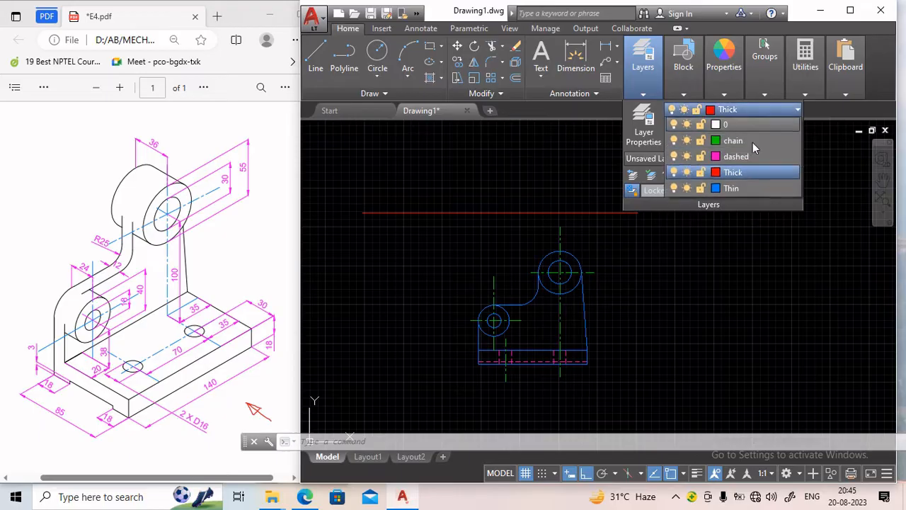
pyautogui.click(750, 189)
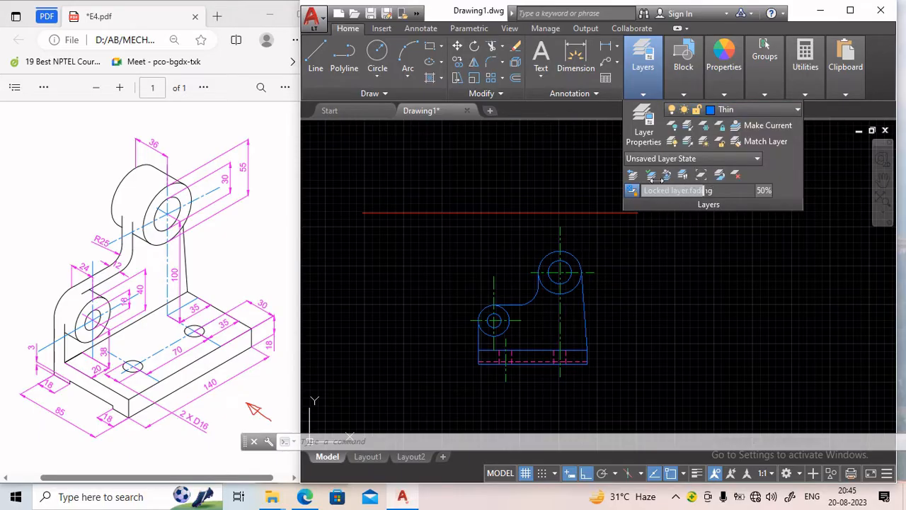
# Draw a vertical projection line up from the base's bottom-left corner past the red line, then a 140 mm horizontal line to the right.
pyautogui.click(316, 58)
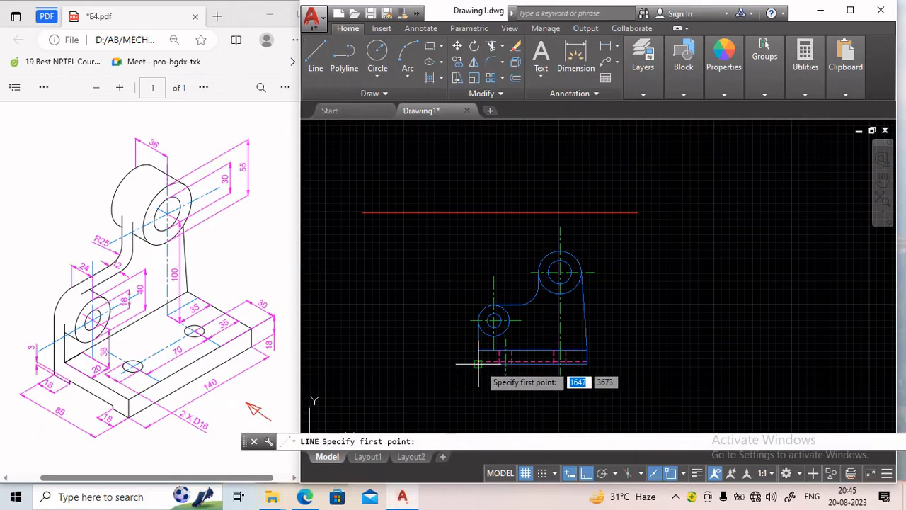
pyautogui.click(478, 364)
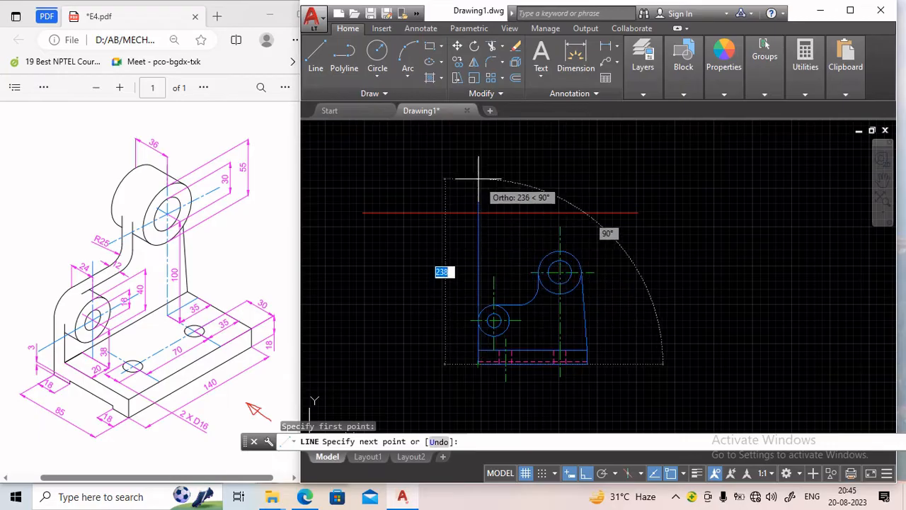
pyautogui.moveTo(479, 171); pyautogui.dragTo(479, 208, button='middle')
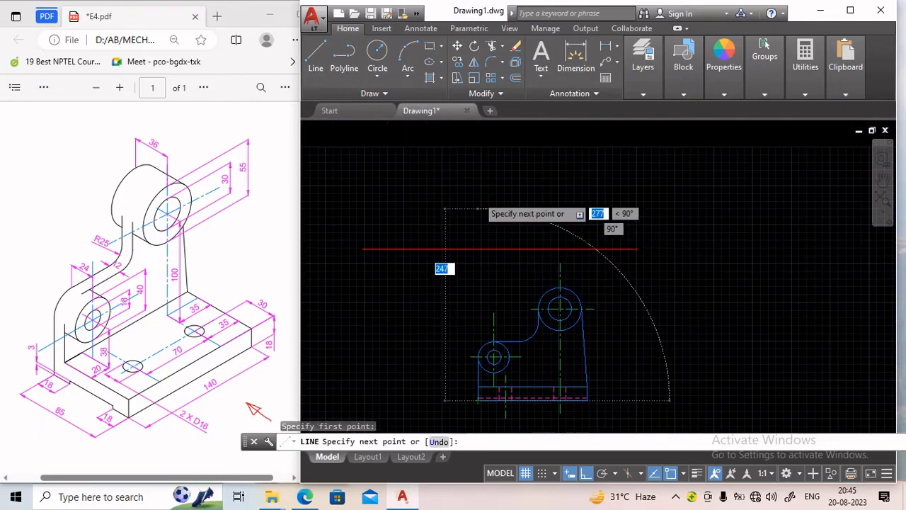
pyautogui.click(478, 190)
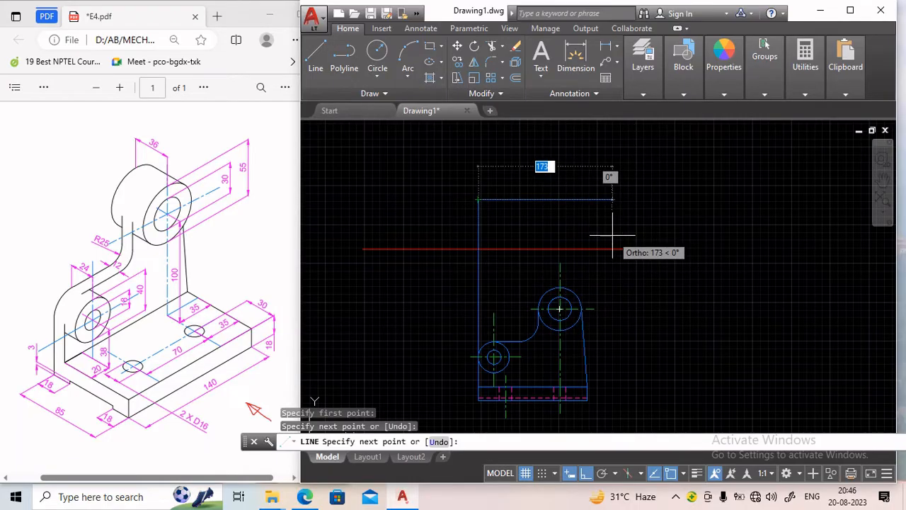
pyautogui.write('140')
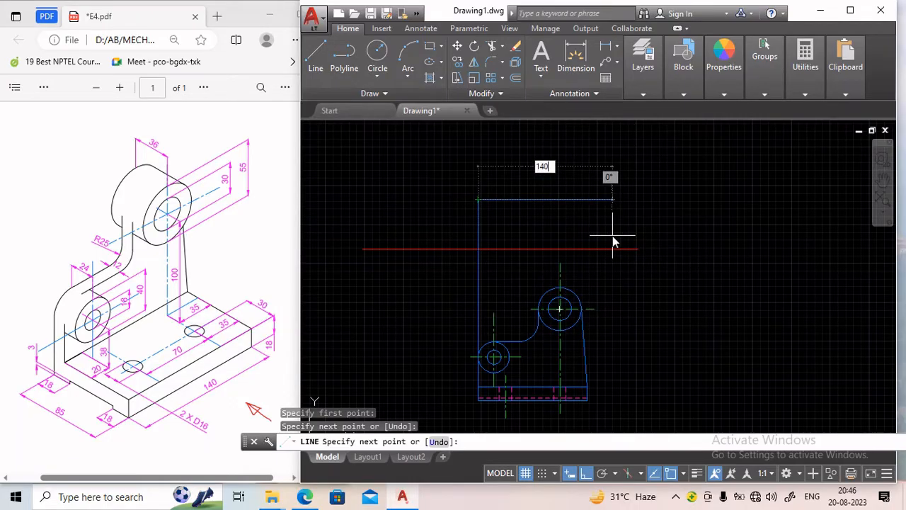
pyautogui.press('Return')
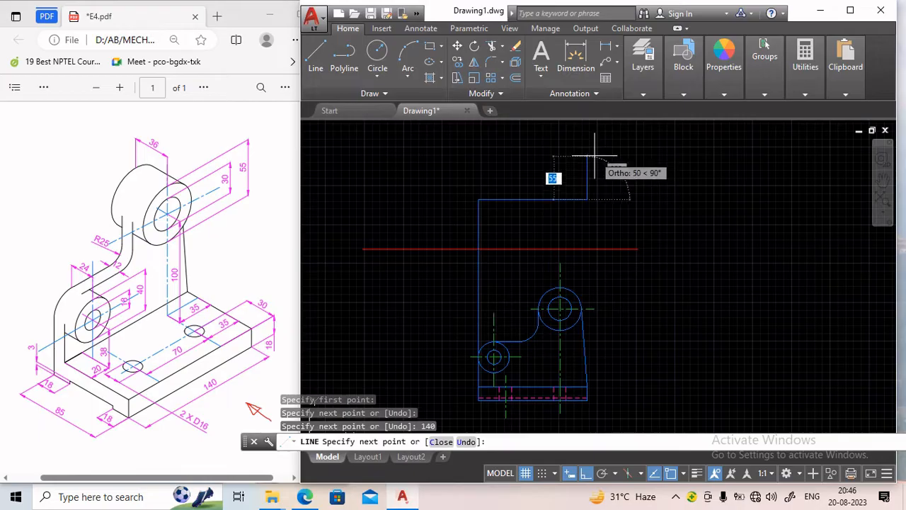
# Continue the outline 73 mm up and back left, closing a 140 × 73 mm rectangle onto the projection line.
pyautogui.moveTo(594, 161); pyautogui.dragTo(600, 218, button='middle')
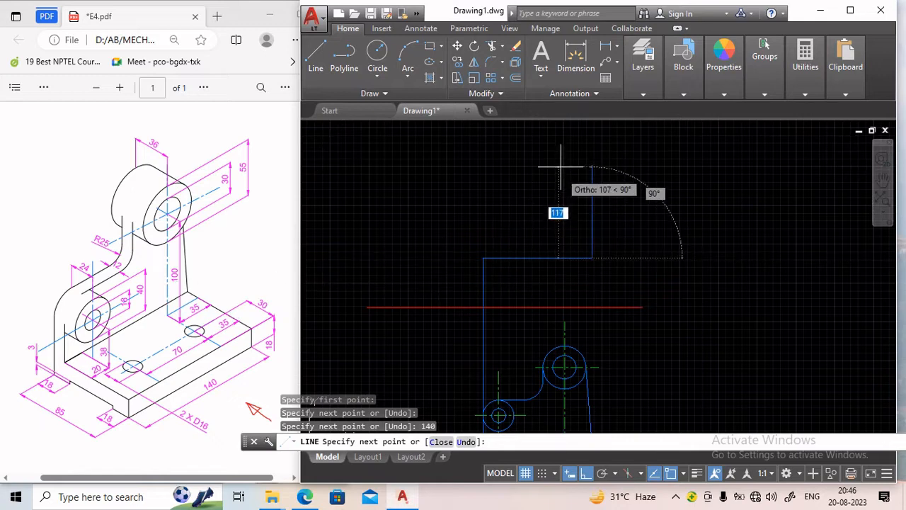
pyautogui.write('73')
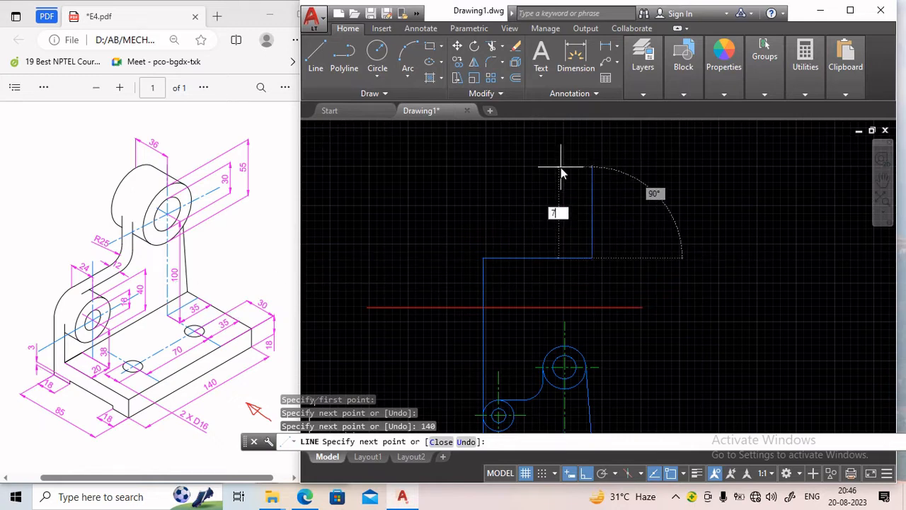
pyautogui.press('Return')
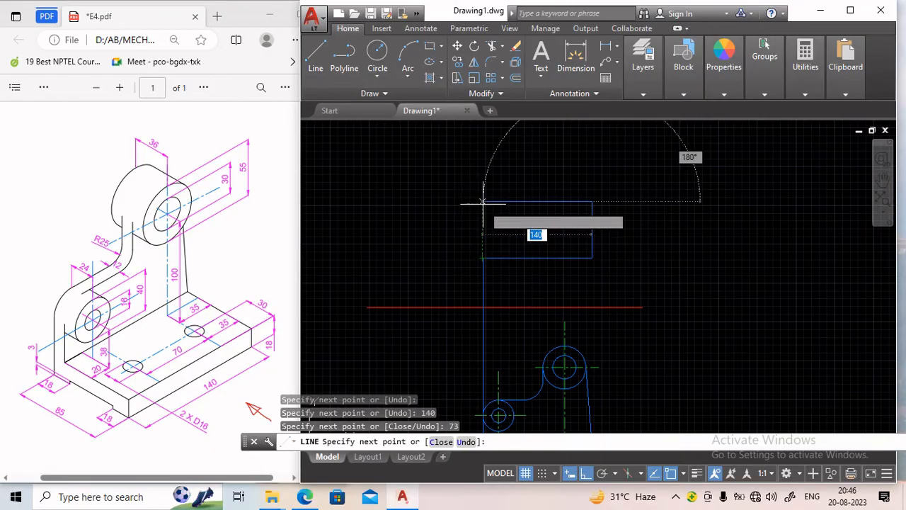
pyautogui.click(482, 225)
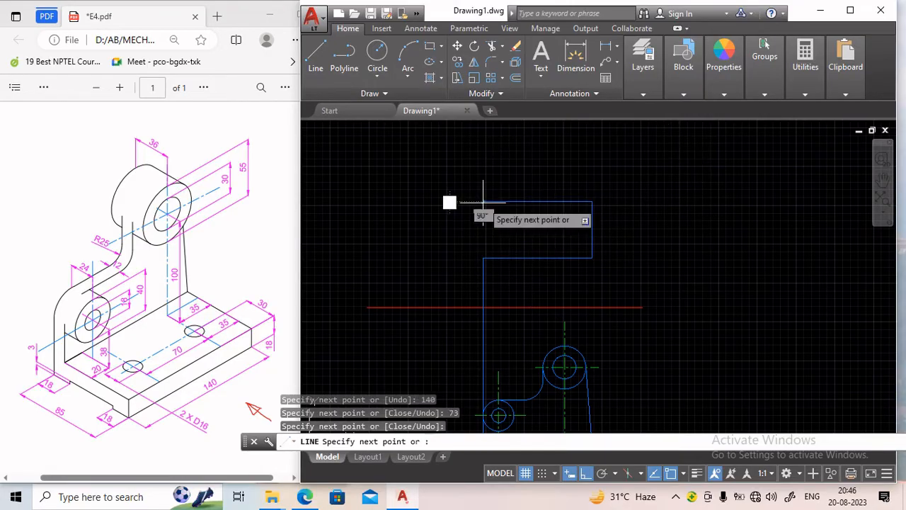
pyautogui.click(483, 257)
pyautogui.press('Return')
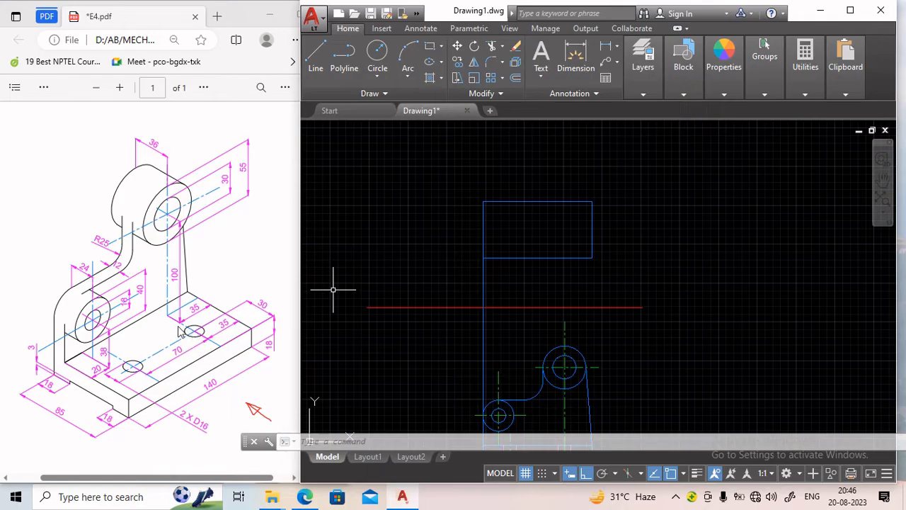
# Make the chain layer current.
pyautogui.scroll(-2, 197, 335)
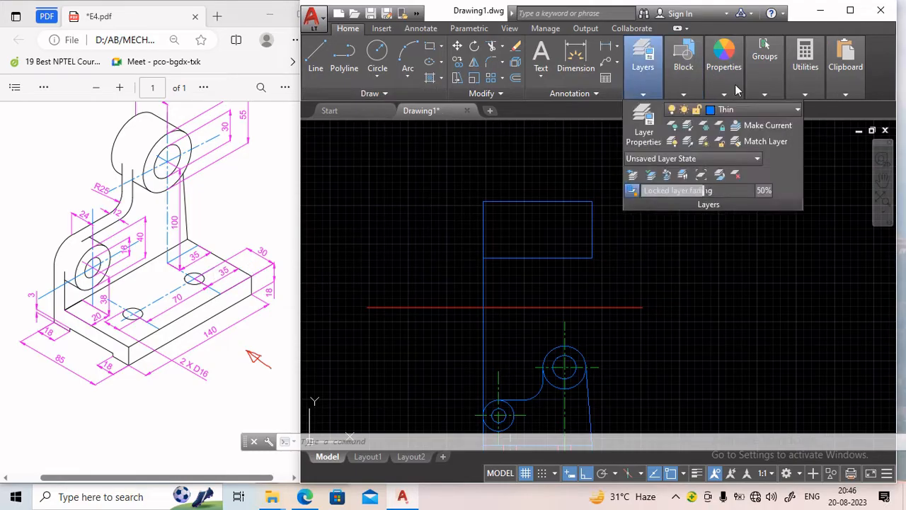
pyautogui.moveTo(643, 84)
pyautogui.click(758, 109)
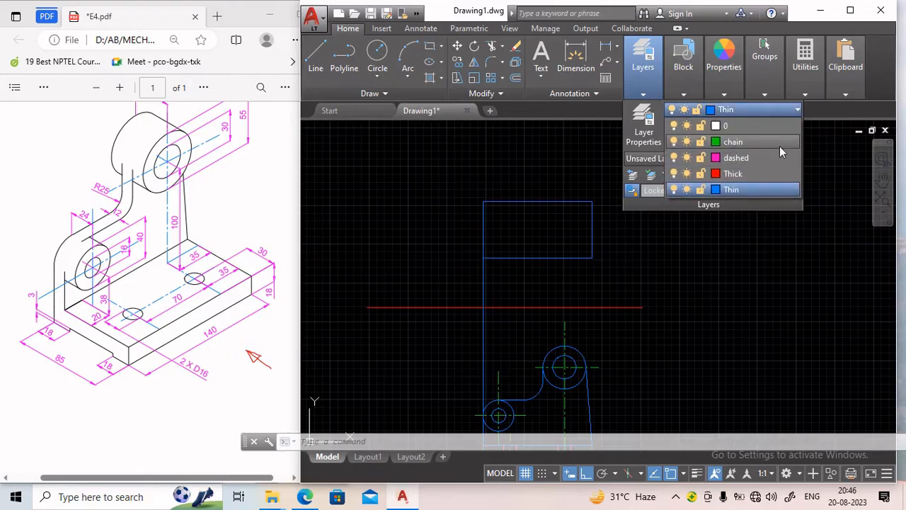
pyautogui.click(746, 158)
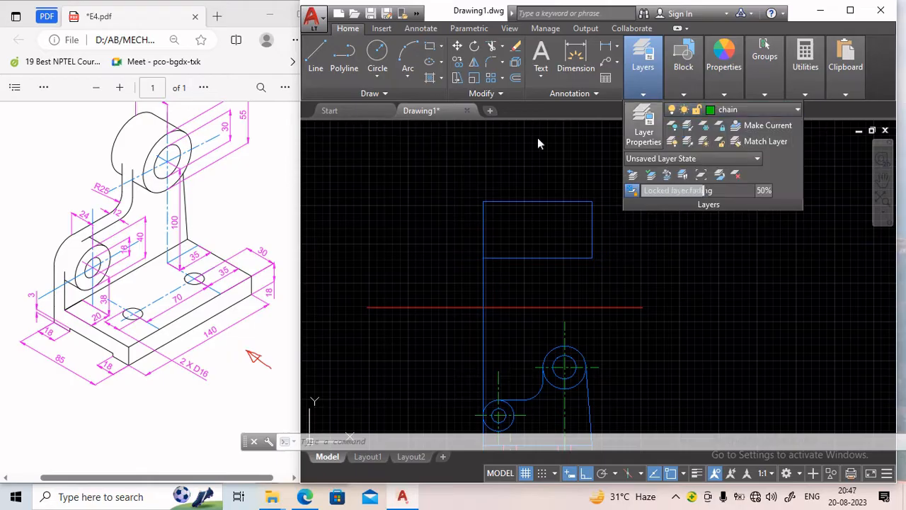
# Draw a line 30 mm up the rectangle's right edge from its lower corner, then 35 mm left as a centre line.
pyautogui.click(315, 57)
pyautogui.scroll(2, 602, 257)
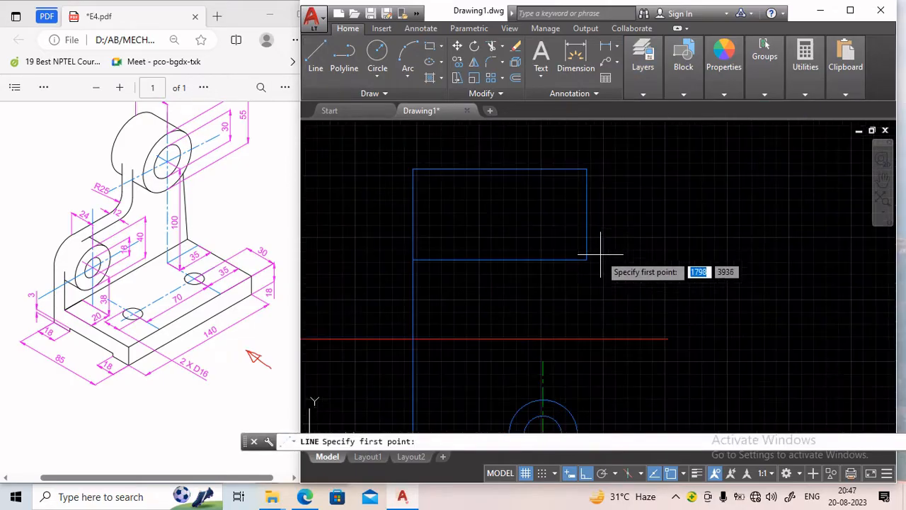
pyautogui.click(584, 259)
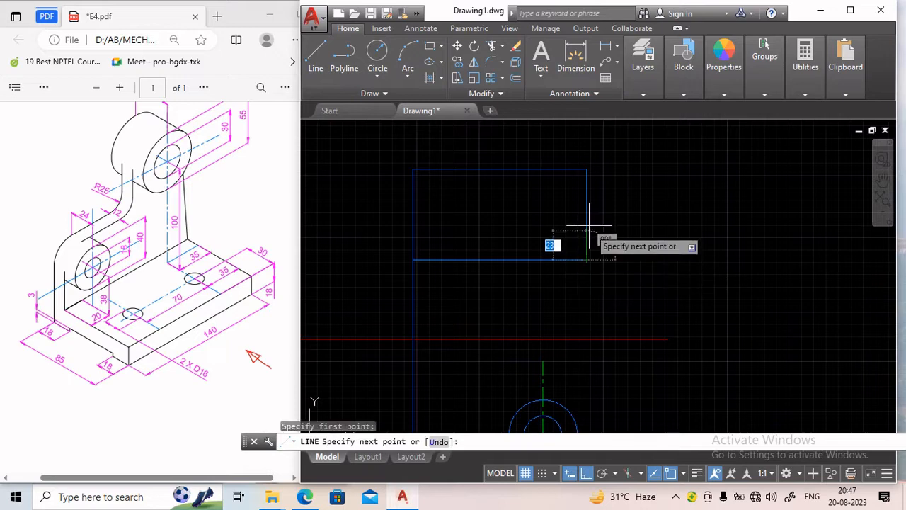
pyautogui.write('3')
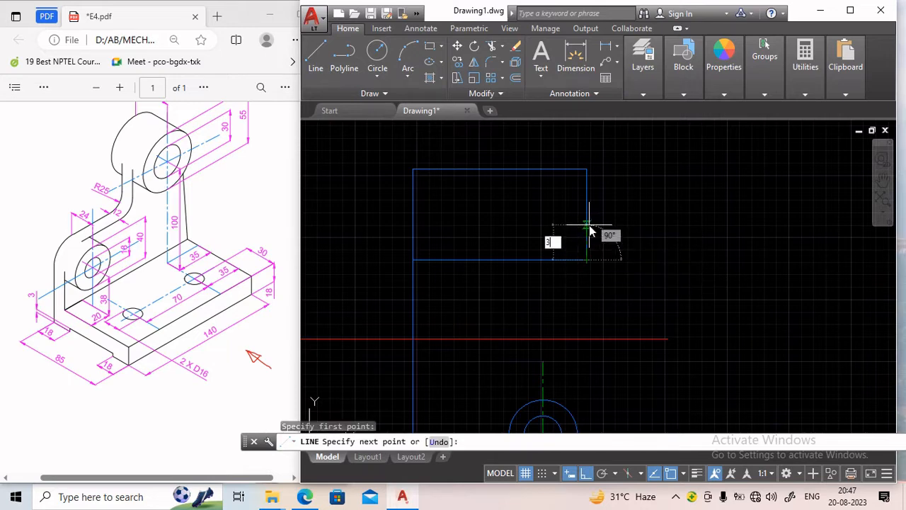
pyautogui.write('0')
pyautogui.press('Return')
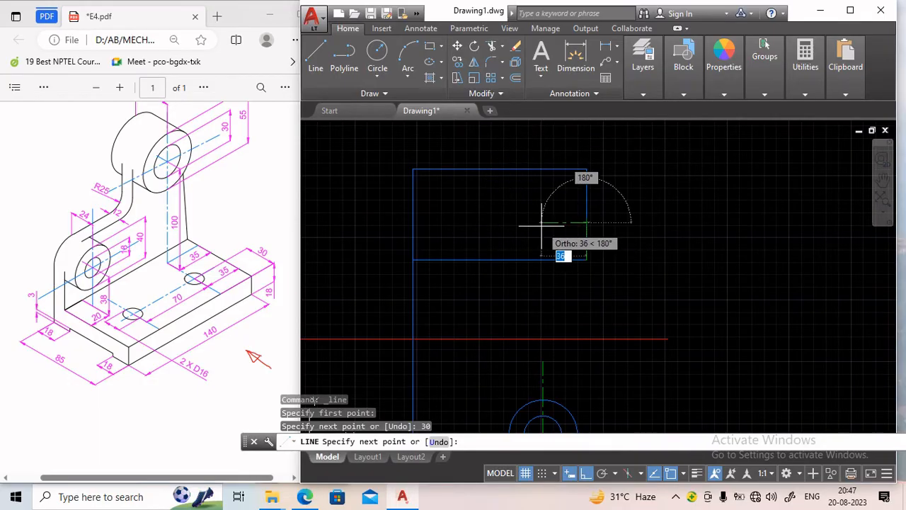
pyautogui.write('3')
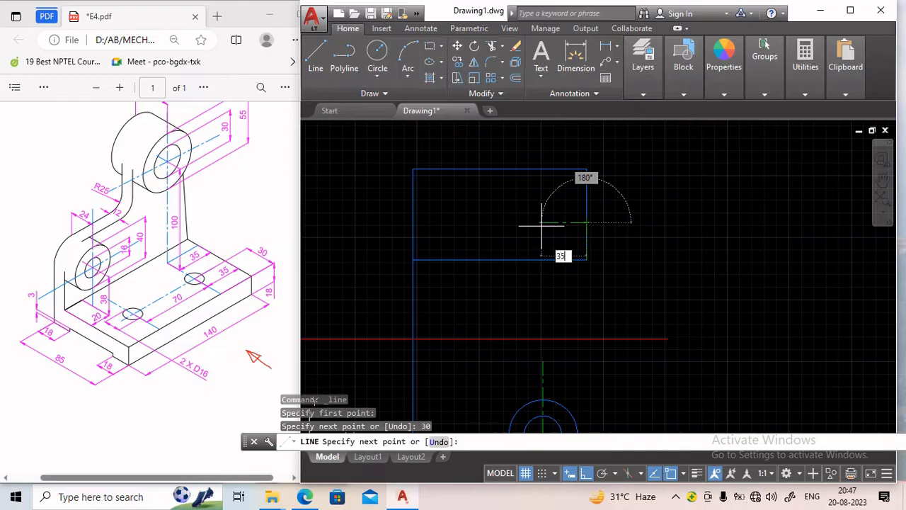
pyautogui.write('5')
pyautogui.press('Return')
pyautogui.press('Return')
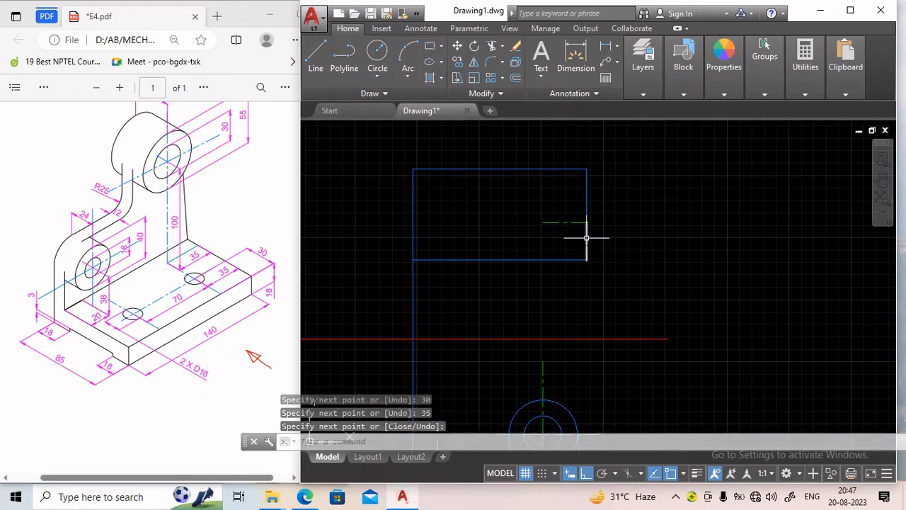
# Make the Thin layer current and draw a 16 mm diameter circle centred on the end of the centre line.
pyautogui.click(649, 88)
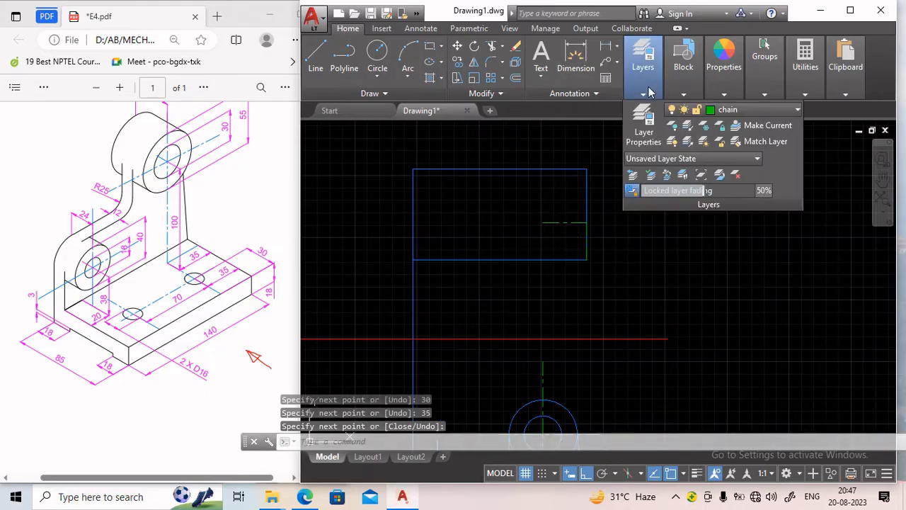
pyautogui.click(775, 110)
pyautogui.click(742, 194)
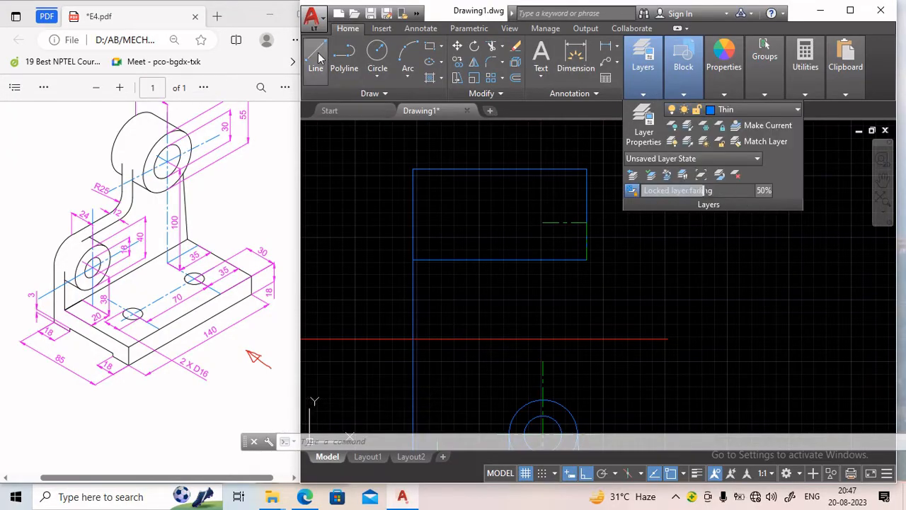
pyautogui.click(377, 56)
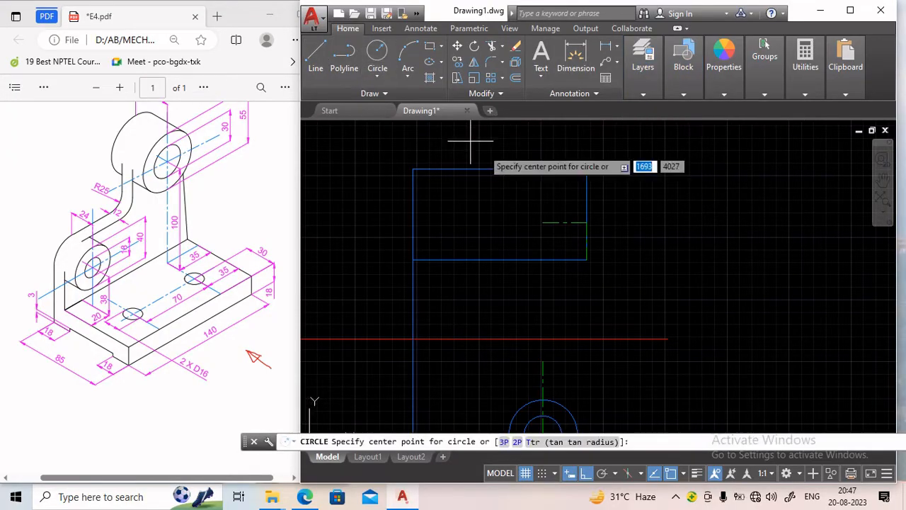
pyautogui.click(542, 222)
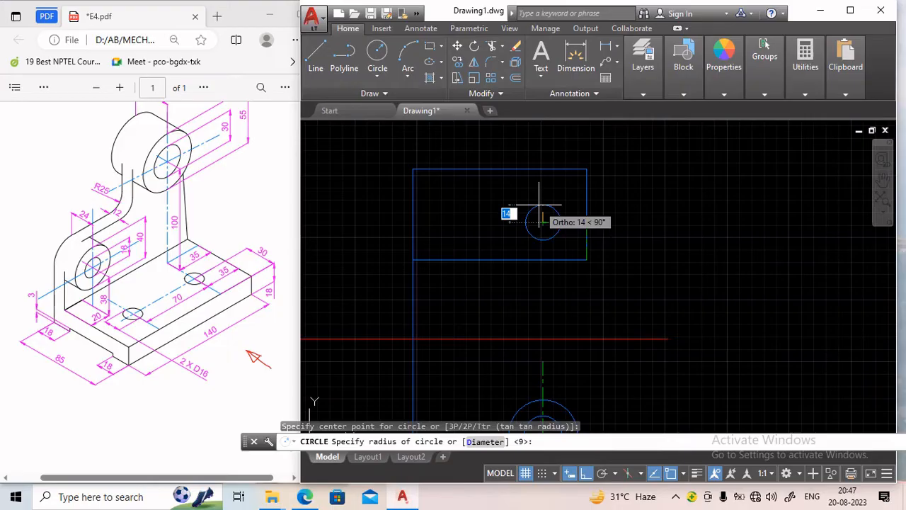
pyautogui.write('d')
pyautogui.press('Return')
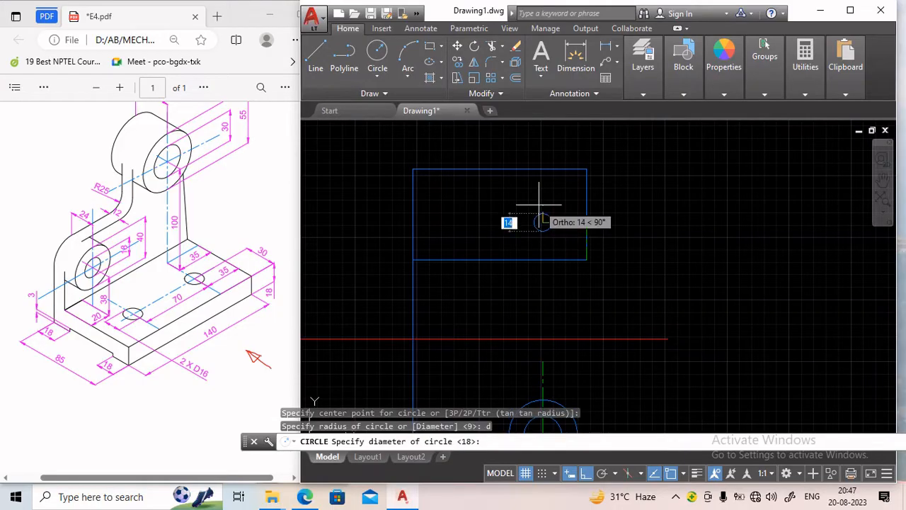
pyautogui.write('16')
pyautogui.press('Return')
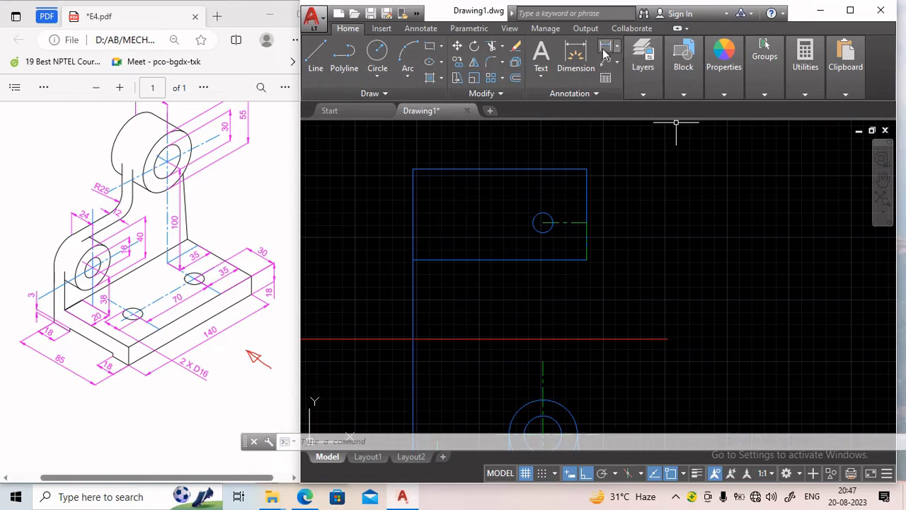
# Make the chain layer current and draw a 70 mm horizontal centre line left from the circle's centre.
pyautogui.click(642, 71)
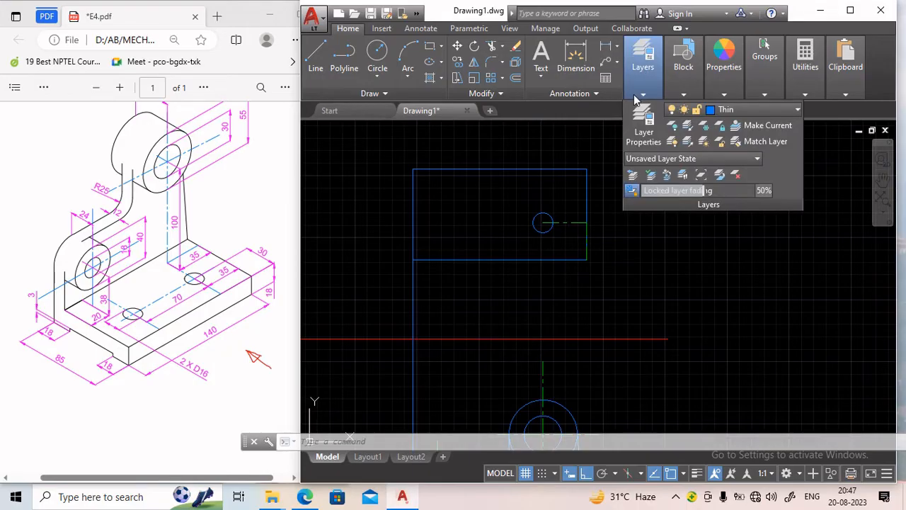
pyautogui.click(728, 111)
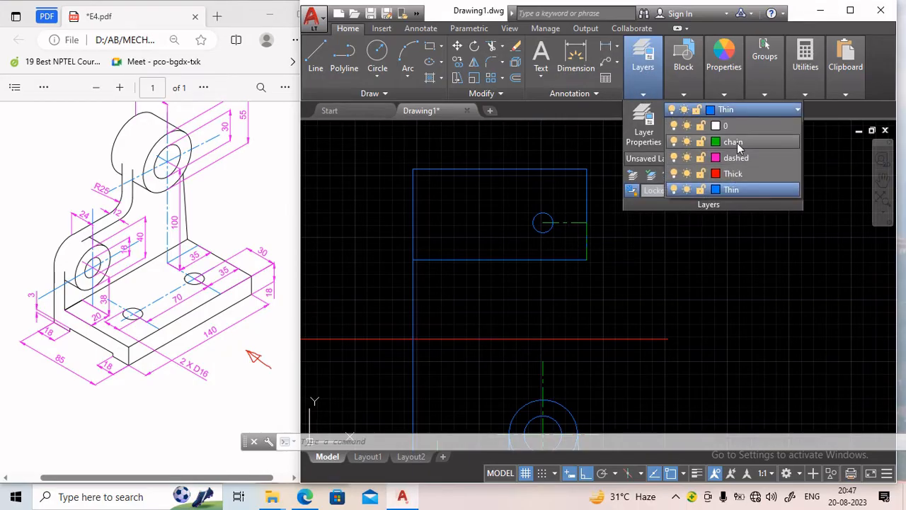
pyautogui.click(734, 142)
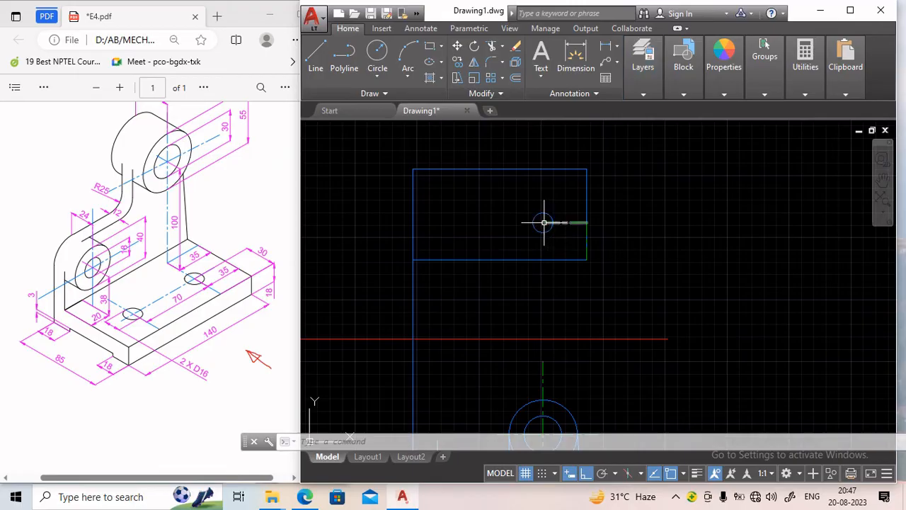
pyautogui.click(316, 64)
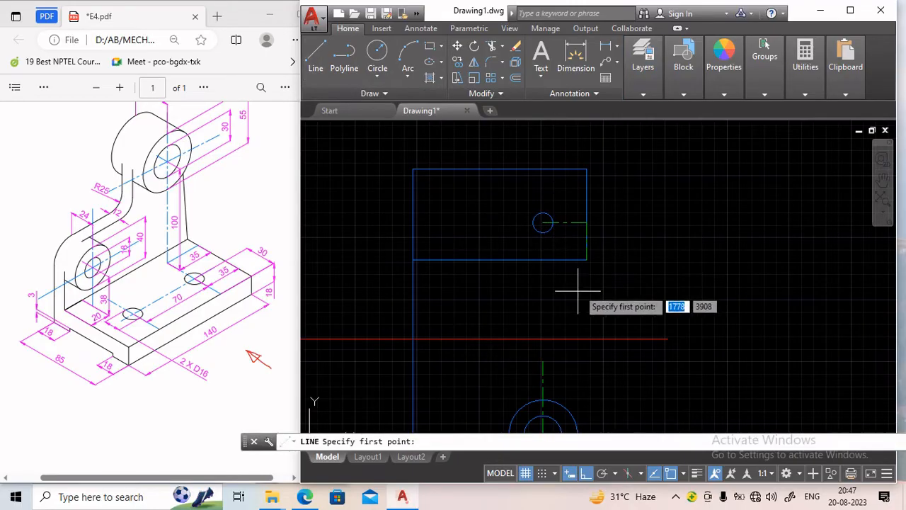
pyautogui.click(542, 223)
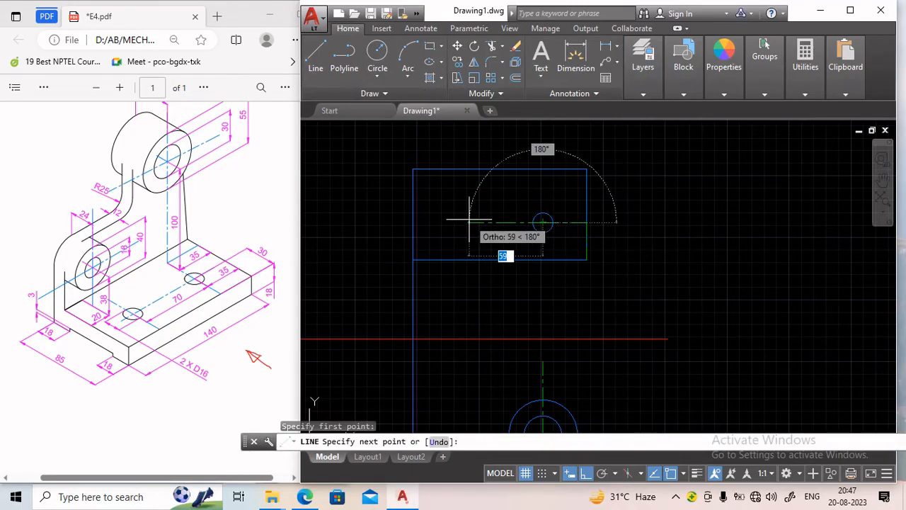
pyautogui.write('70')
pyautogui.press('Return')
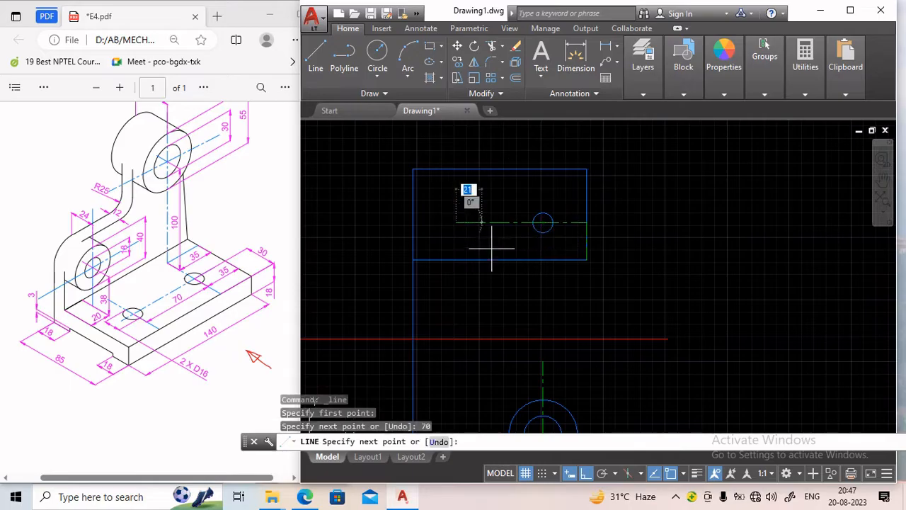
pyautogui.press('Return')
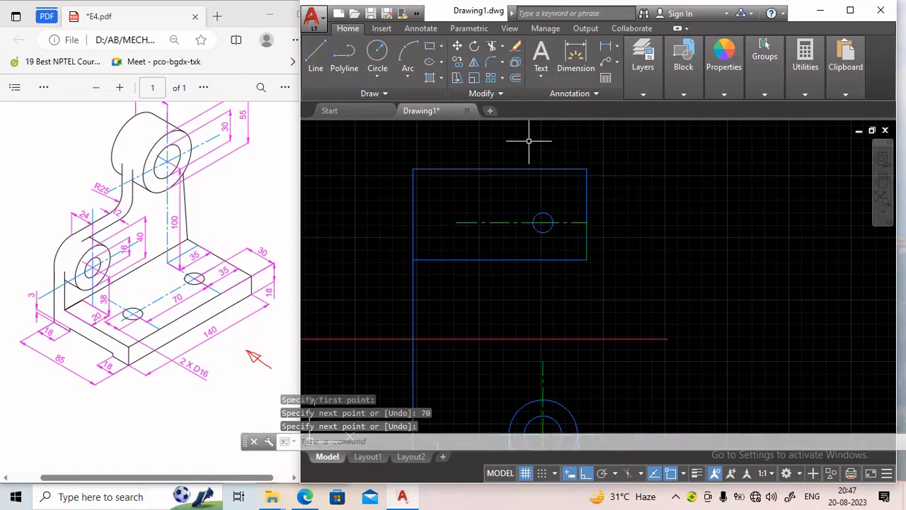
# Copy the 16 mm circle 70 mm to the left along the centre line.
pyautogui.click(458, 63)
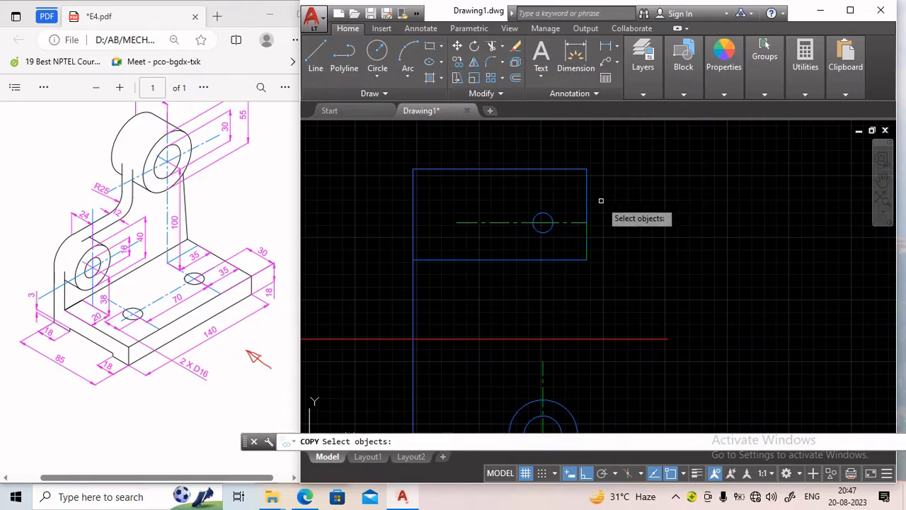
pyautogui.click(544, 215)
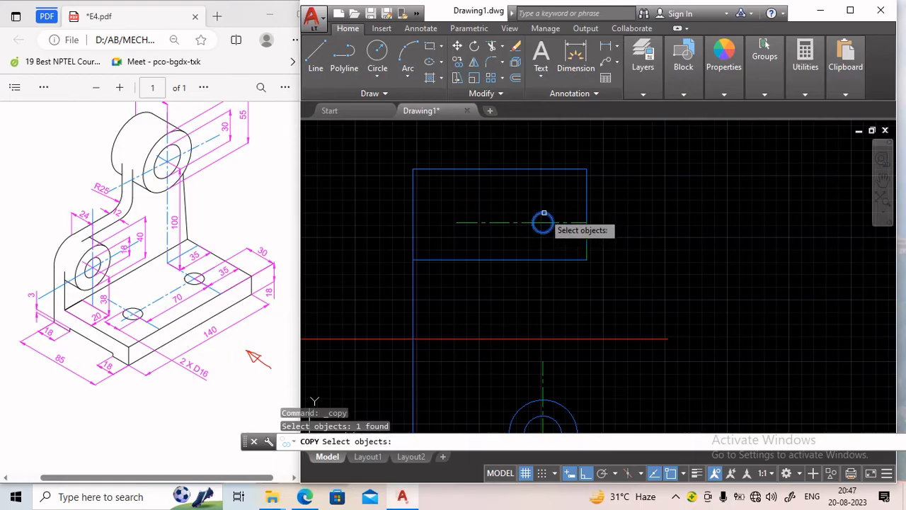
pyautogui.press('Return')
pyautogui.click(542, 222)
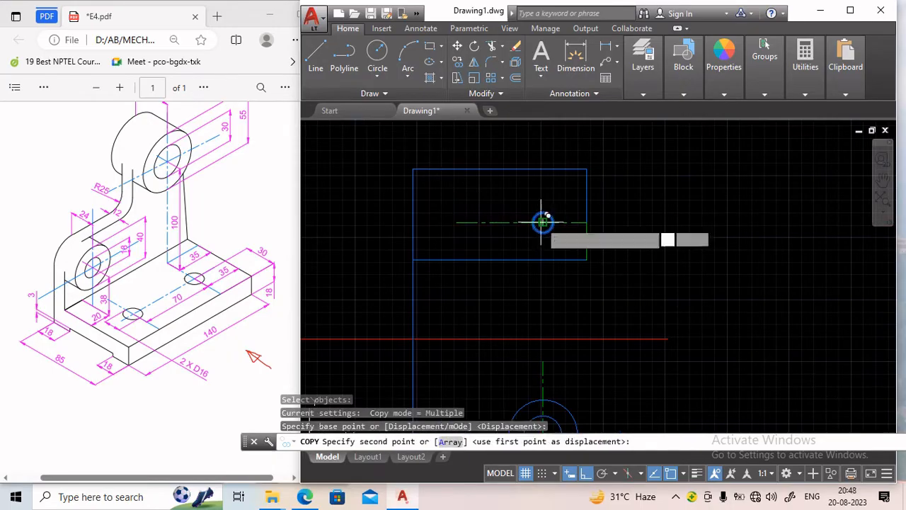
pyautogui.scroll(4, 489, 217)
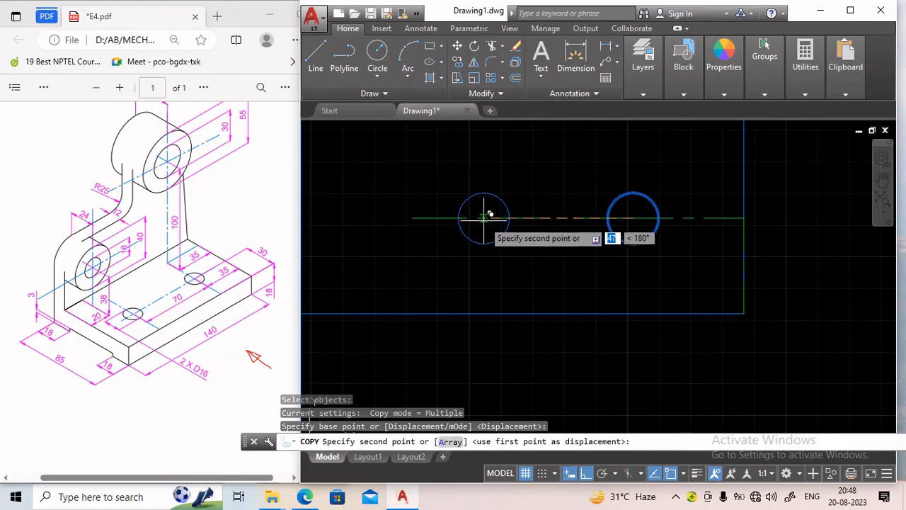
pyautogui.moveTo(485, 215); pyautogui.dragTo(515, 277, button='middle')
pyautogui.write('70')
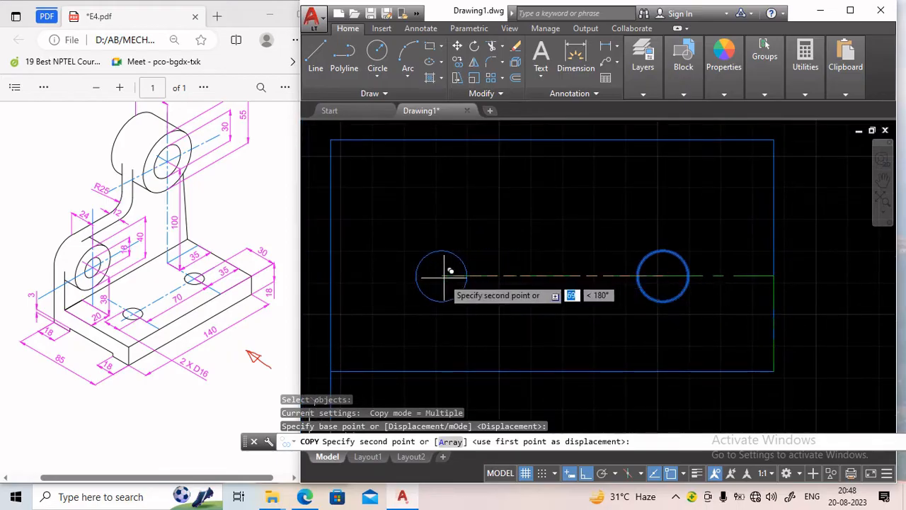
pyautogui.press('Return')
pyautogui.press('Return')
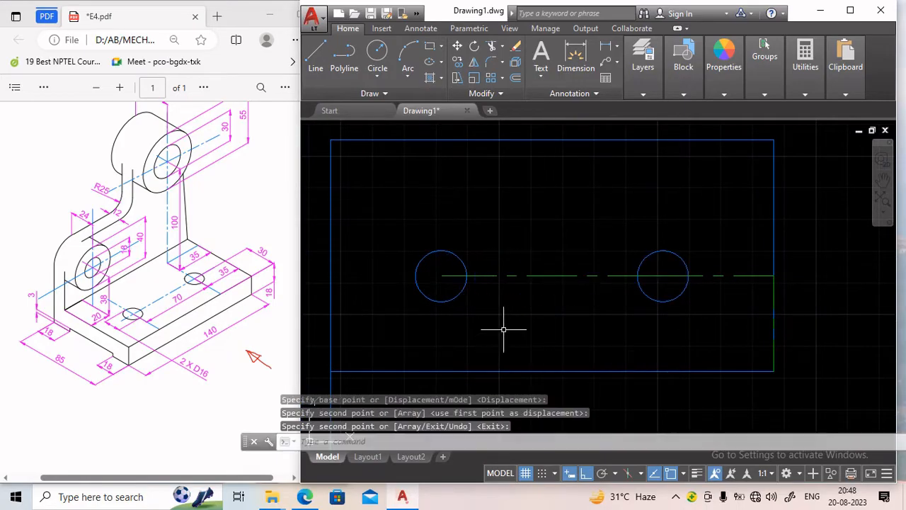
pyautogui.scroll(-2, 668, 242)
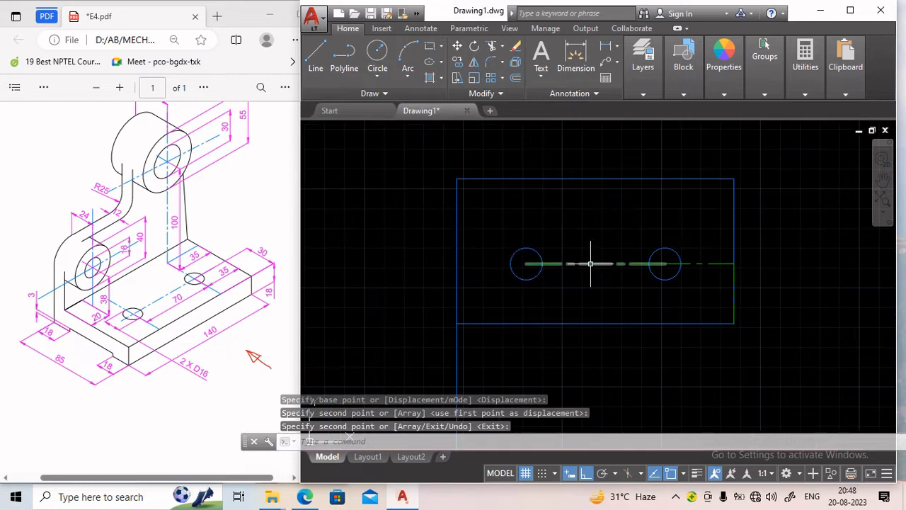
pyautogui.click(561, 264)
pyautogui.click(525, 264)
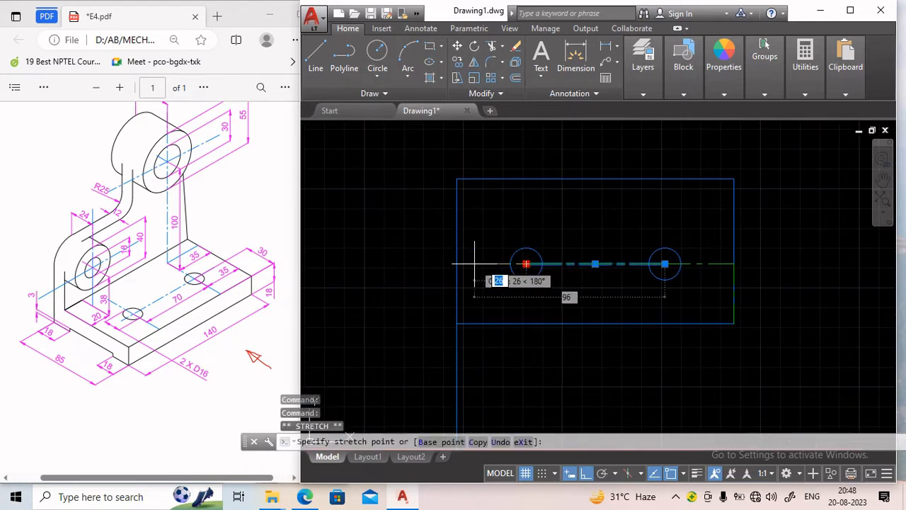
pyautogui.write('co')
pyautogui.press('Return')
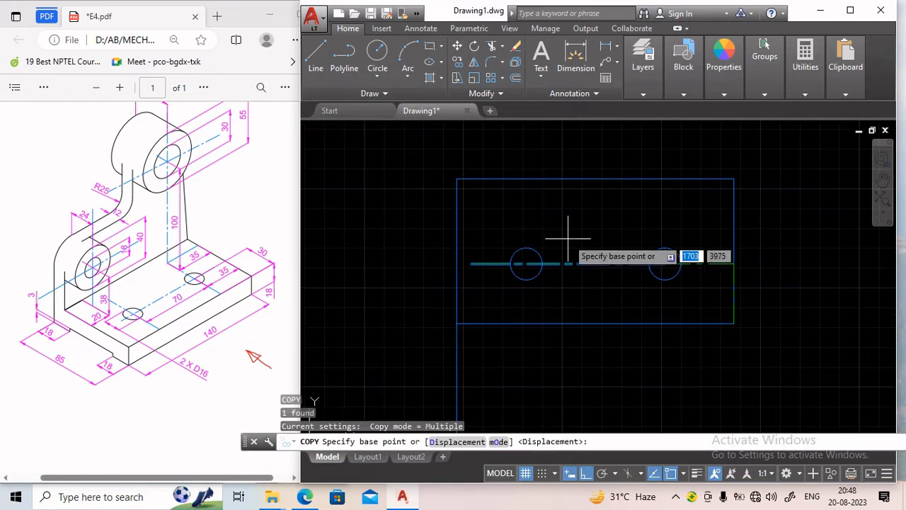
pyautogui.press('Escape')
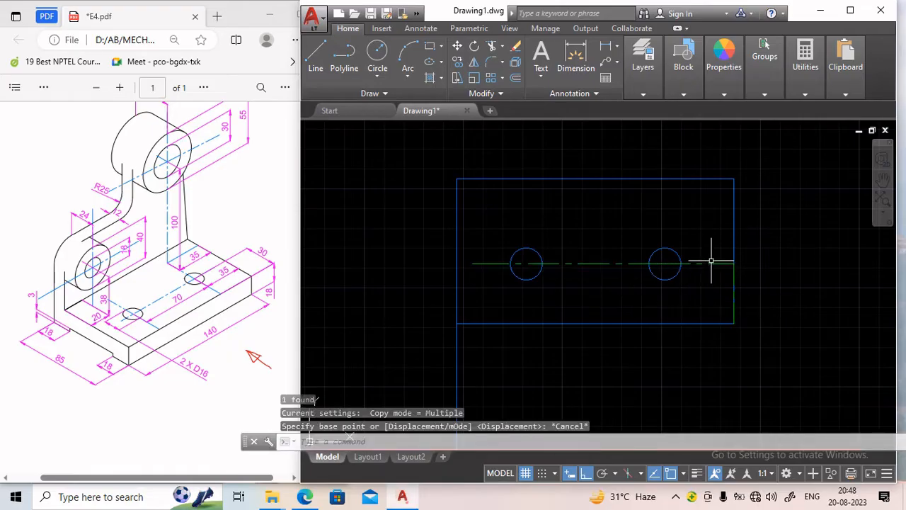
# Delete the short centre line on the rectangle's right edge.
pyautogui.click(733, 284)
pyautogui.press('Delete')
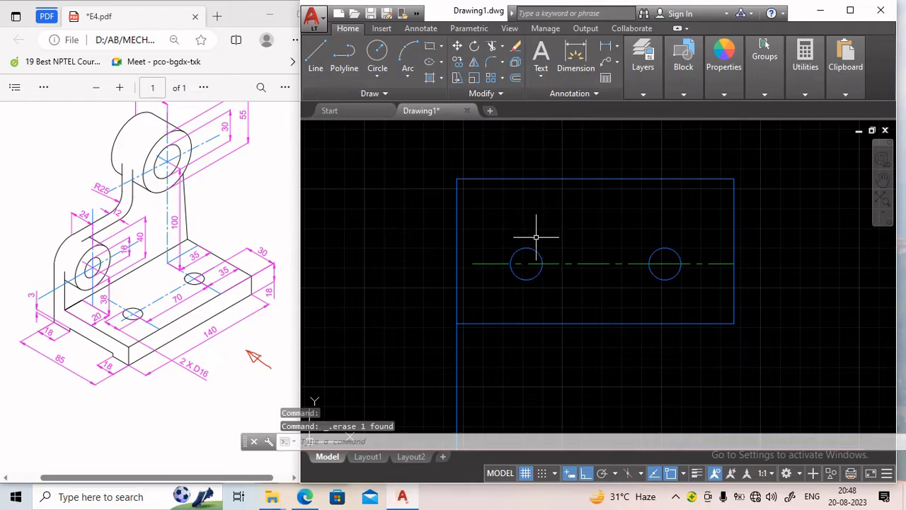
# Draw vertical centre lines through the centres of both circles.
pyautogui.click(318, 47)
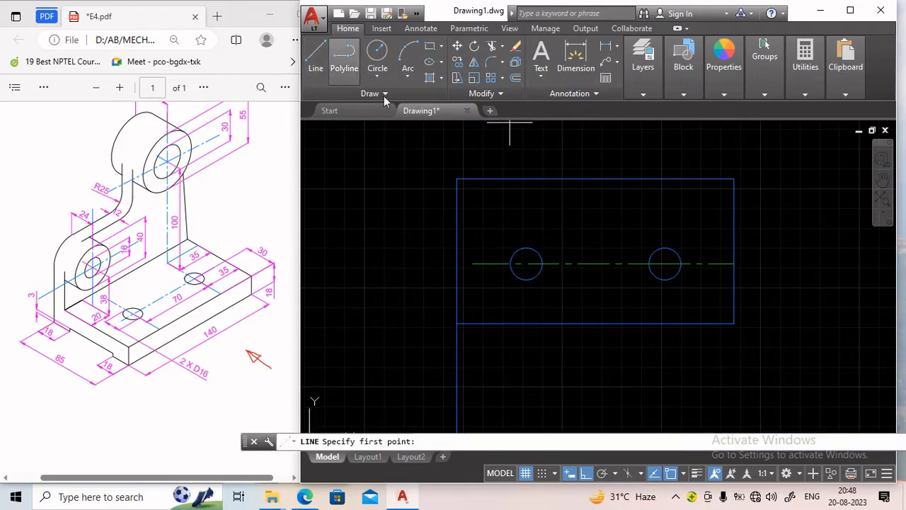
pyautogui.click(657, 94)
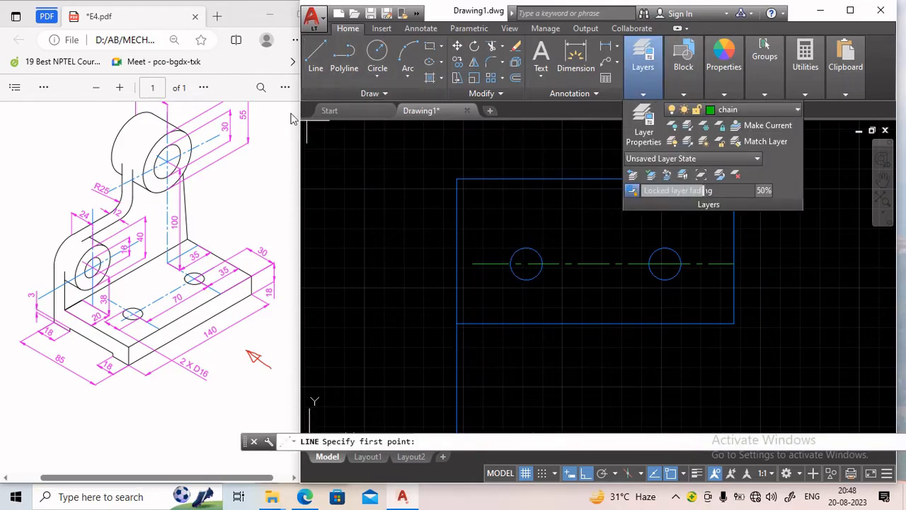
pyautogui.click(310, 71)
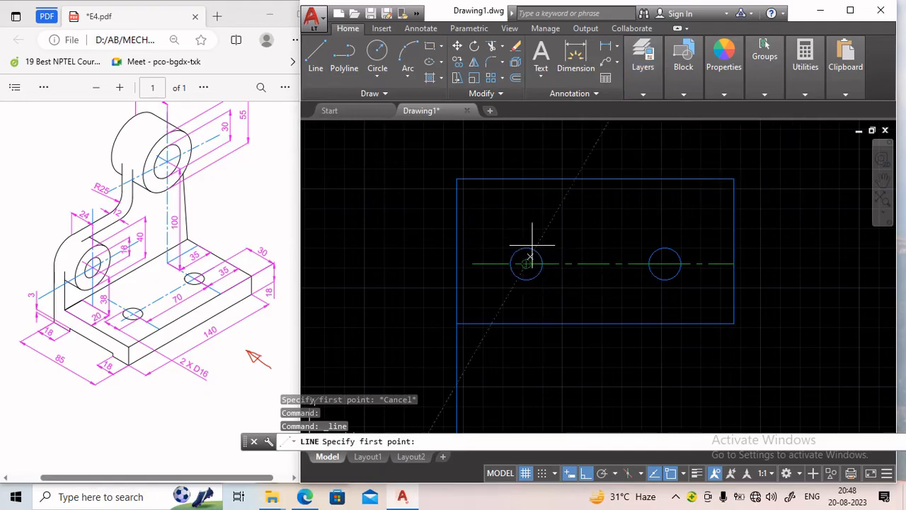
pyautogui.click(525, 216)
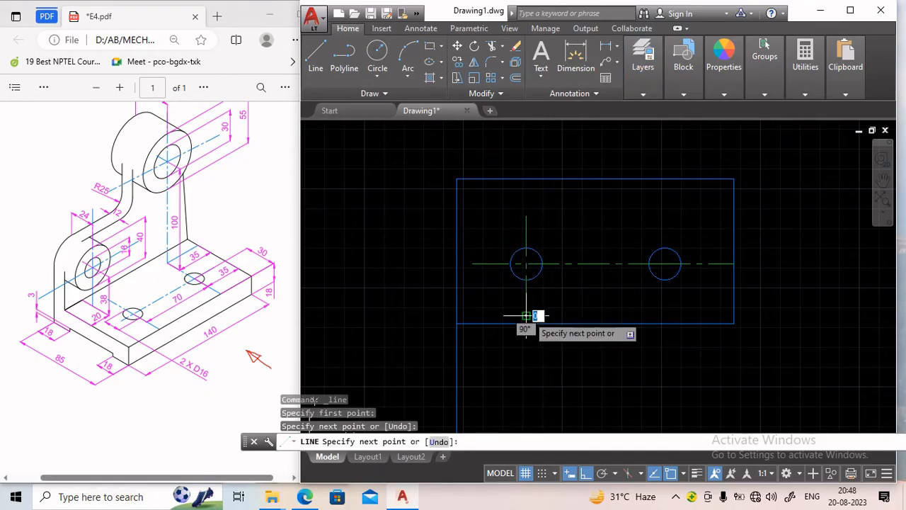
pyautogui.click(525, 314)
pyautogui.press('Return')
pyautogui.press('Return')
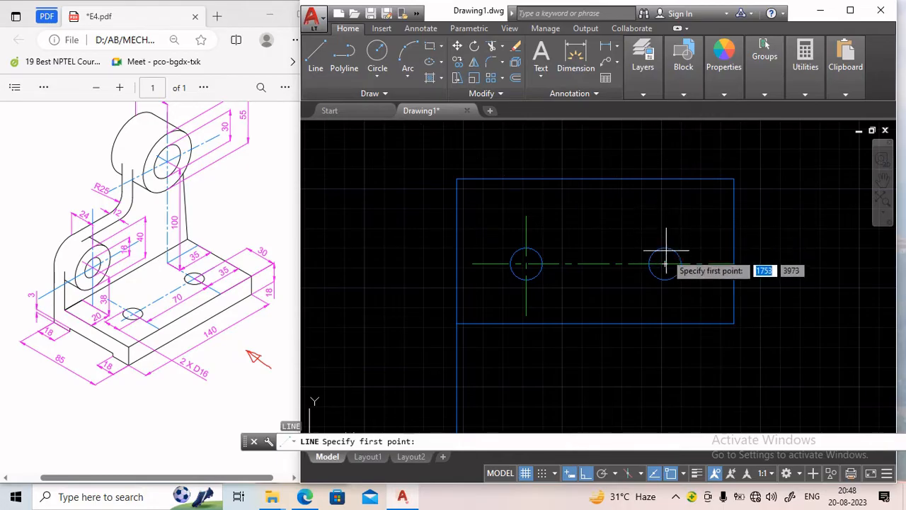
pyautogui.click(664, 249)
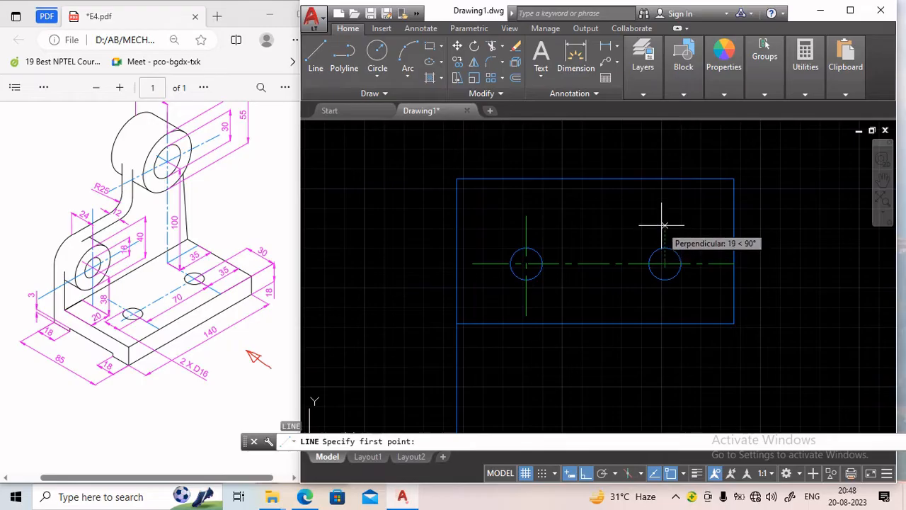
pyautogui.click(666, 300)
pyautogui.press('Return')
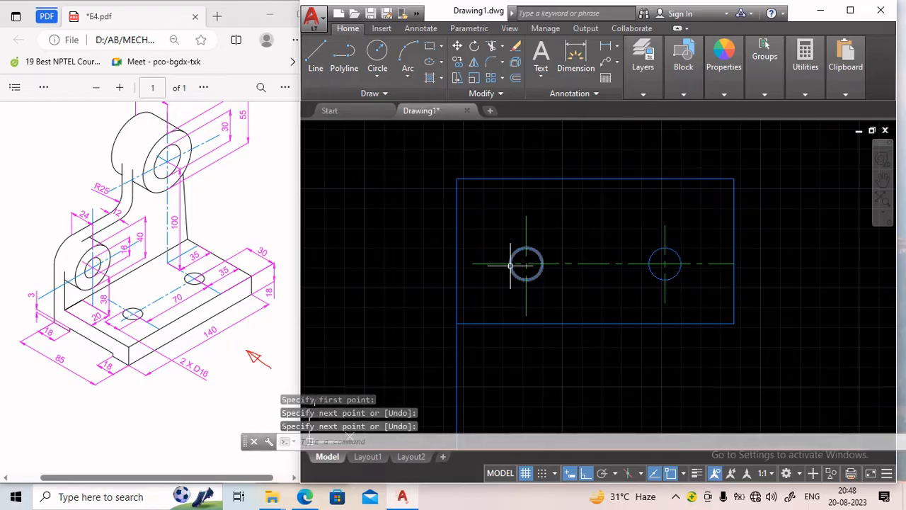
# Make the dashed layer current and draw a horizontal hidden line 18 mm above the top view rectangle's bottom edge.
pyautogui.scroll(-2, 524, 264)
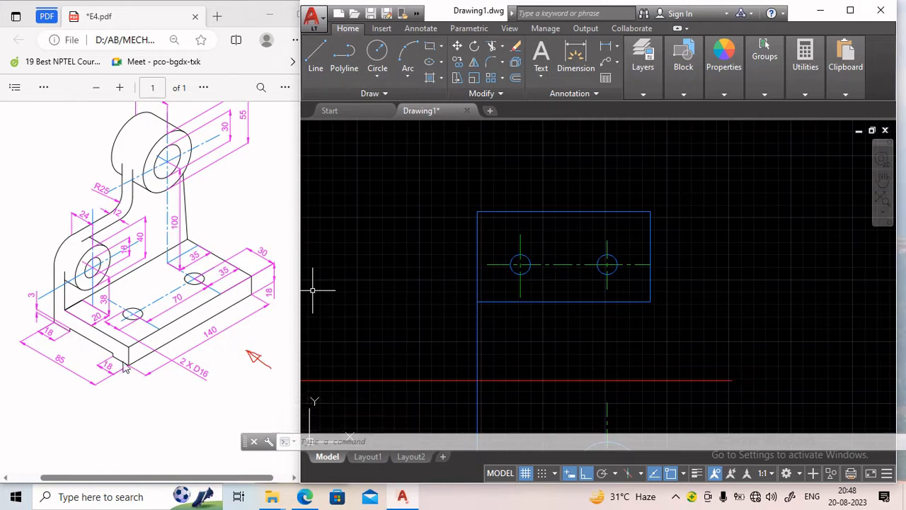
pyautogui.click(659, 63)
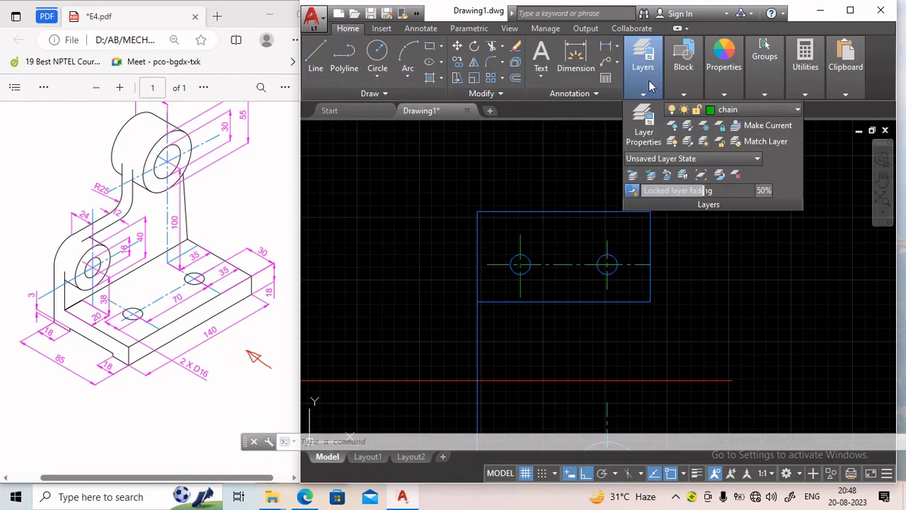
pyautogui.moveTo(642, 61)
pyautogui.click(751, 110)
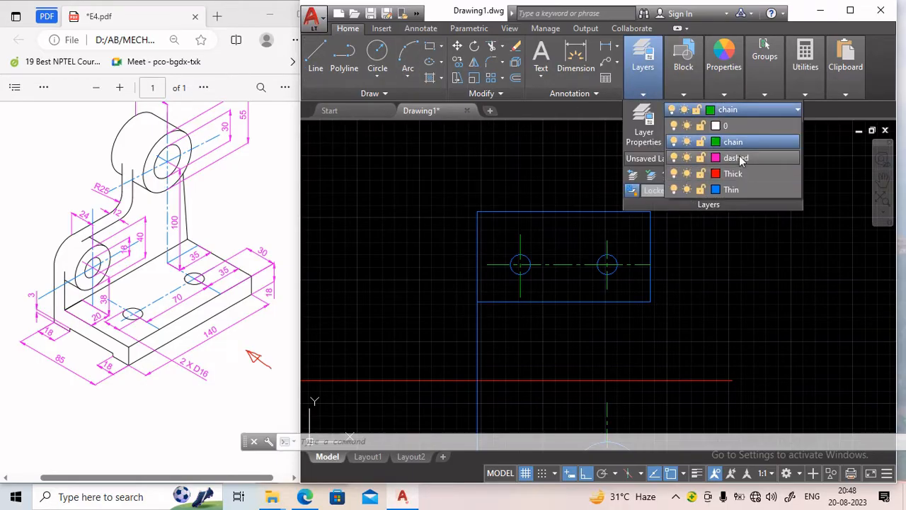
pyautogui.click(736, 158)
pyautogui.click(316, 53)
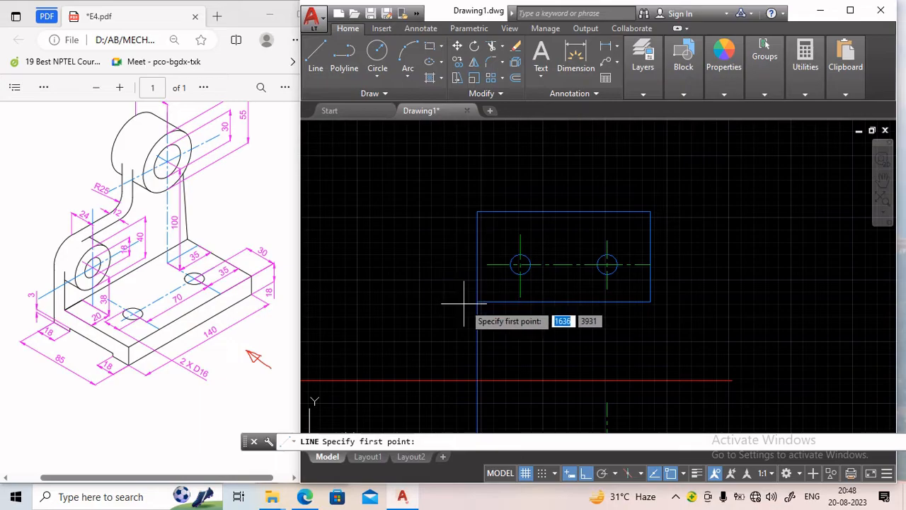
pyautogui.click(477, 301)
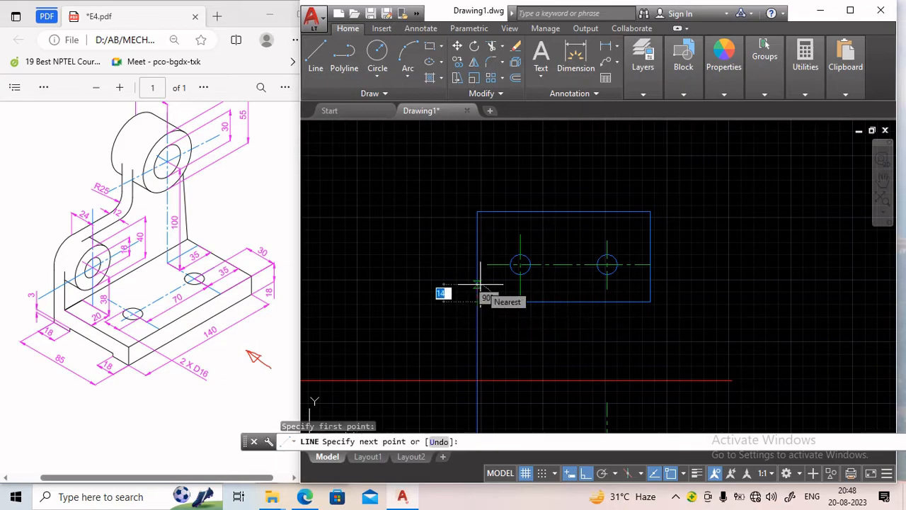
pyautogui.write('18')
pyautogui.press('Return')
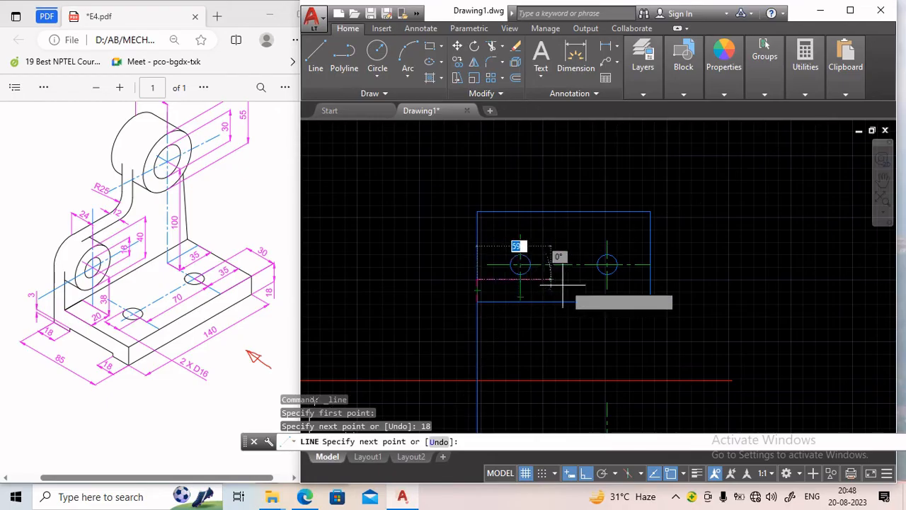
pyautogui.click(650, 279)
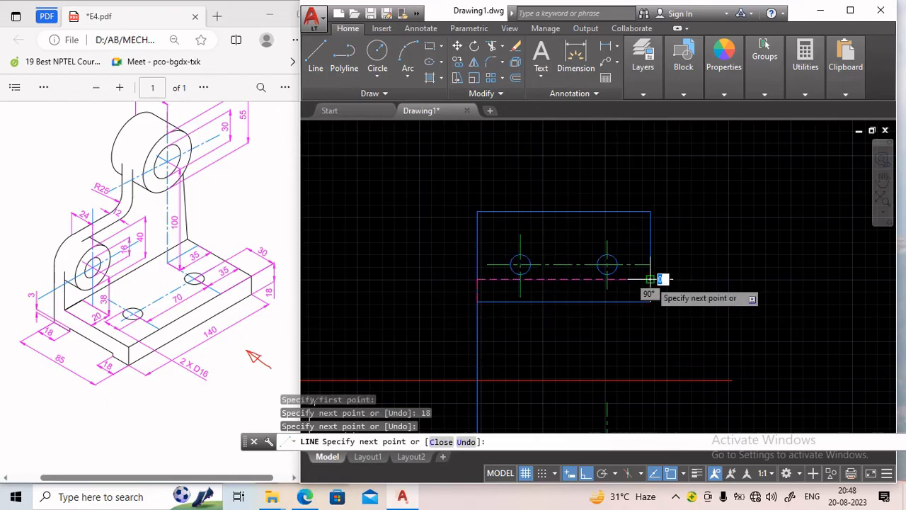
pyautogui.press('Return')
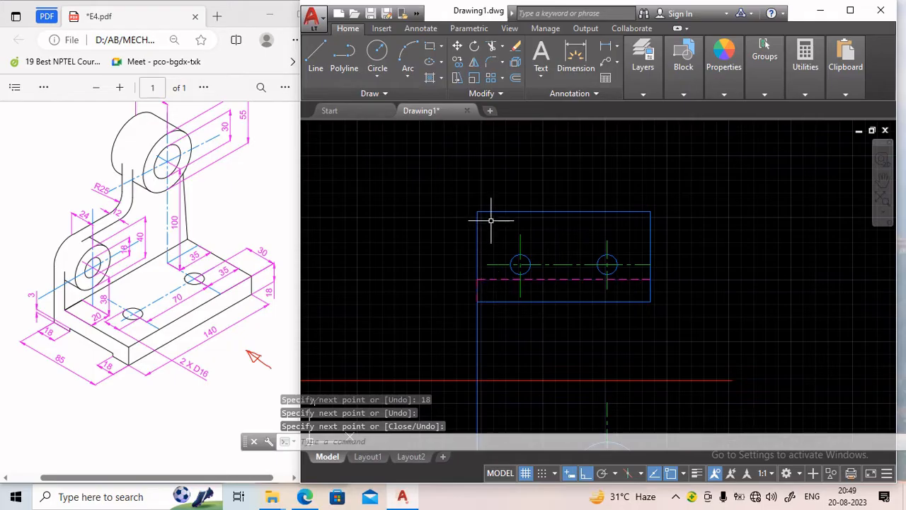
# Draw a horizontal hidden line 18 mm below the rectangle's top edge, spanning to its right edge.
pyautogui.click(316, 63)
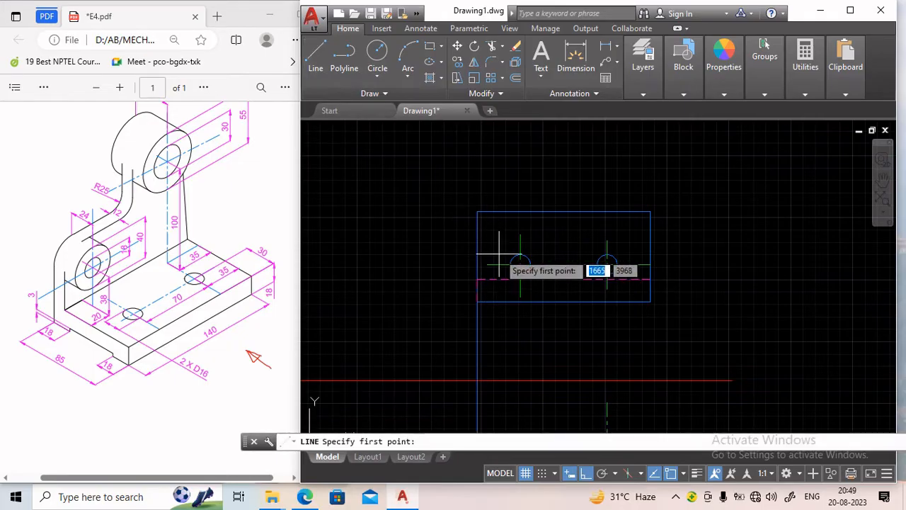
pyautogui.click(477, 211)
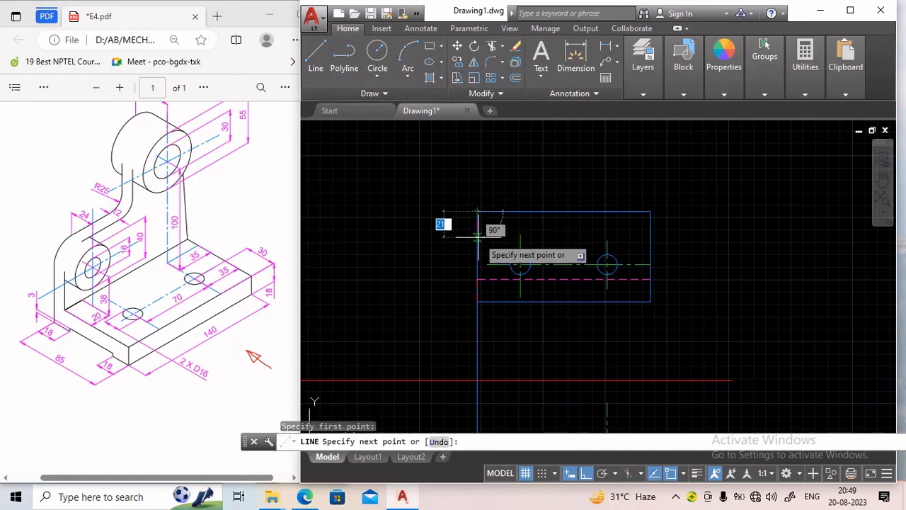
pyautogui.write('1')
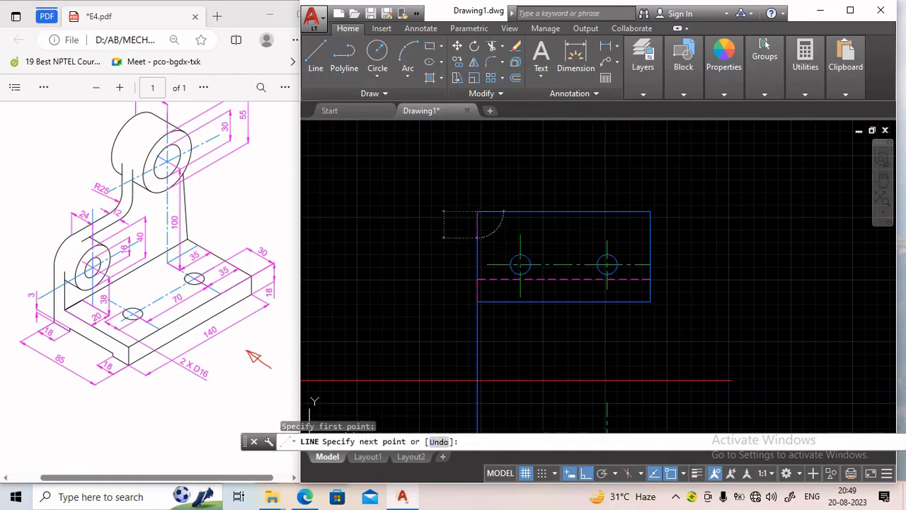
pyautogui.write('8')
pyautogui.press('Return')
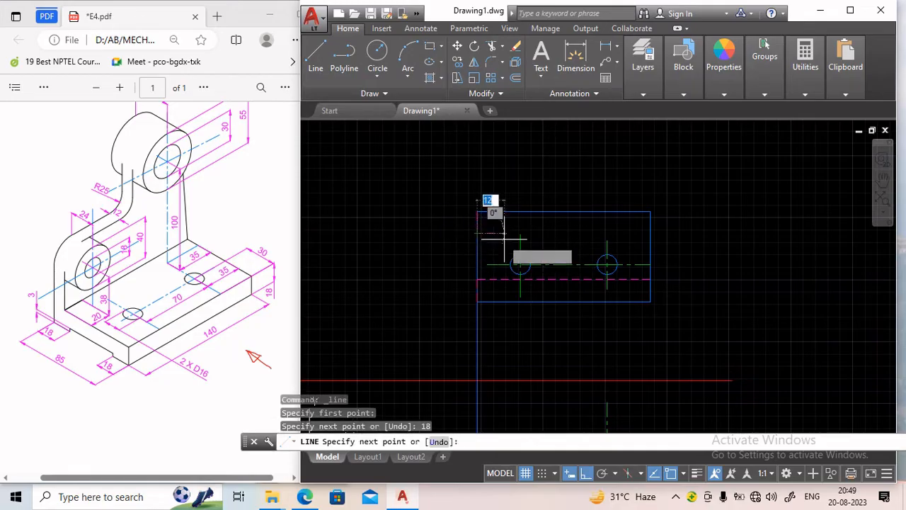
pyautogui.click(651, 239)
pyautogui.press('Return')
# Delete the two short dashed segments lying along the rectangle's left edge.
pyautogui.click(477, 223)
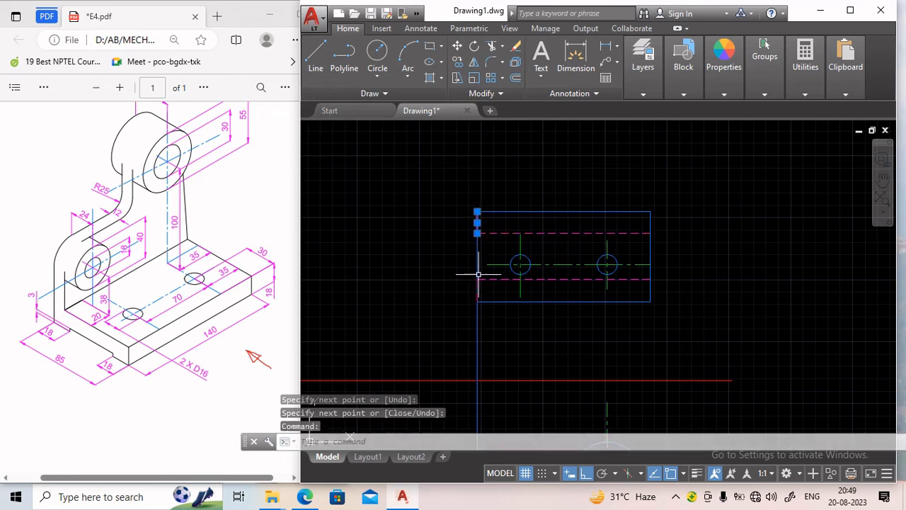
pyautogui.click(479, 289)
pyautogui.press('Delete')
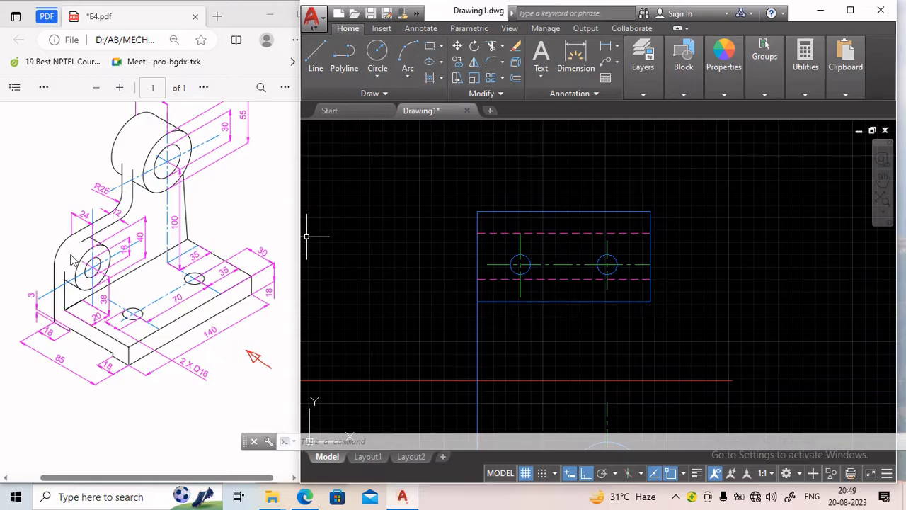
# Make the Thin layer current and draw a 12 mm high strip along the top of the rectangle, closing to its right edge.
pyautogui.click(156, 216)
pyautogui.scroll(1, 163, 218)
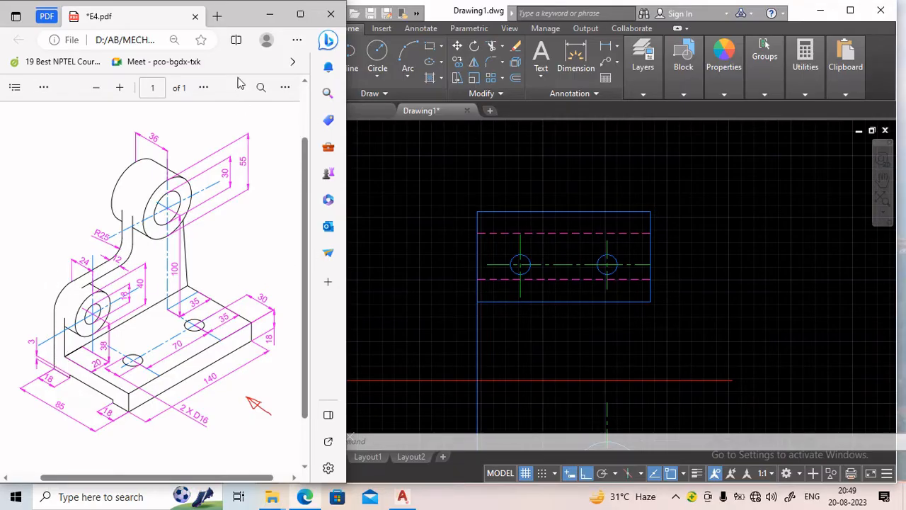
pyautogui.click(653, 91)
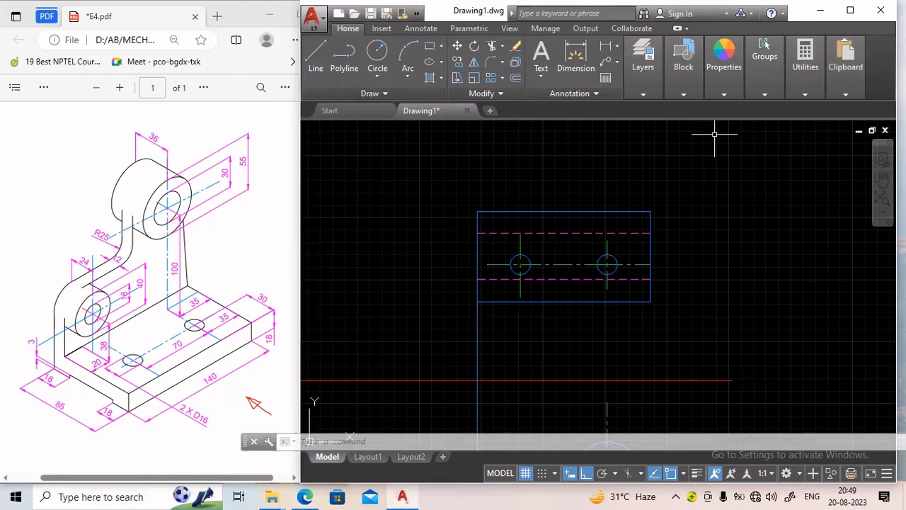
pyautogui.click(642, 96)
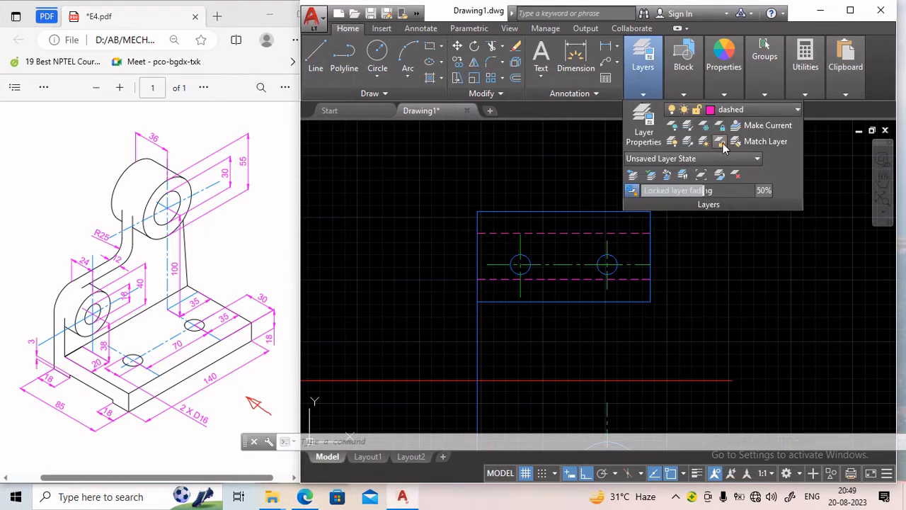
pyautogui.click(736, 109)
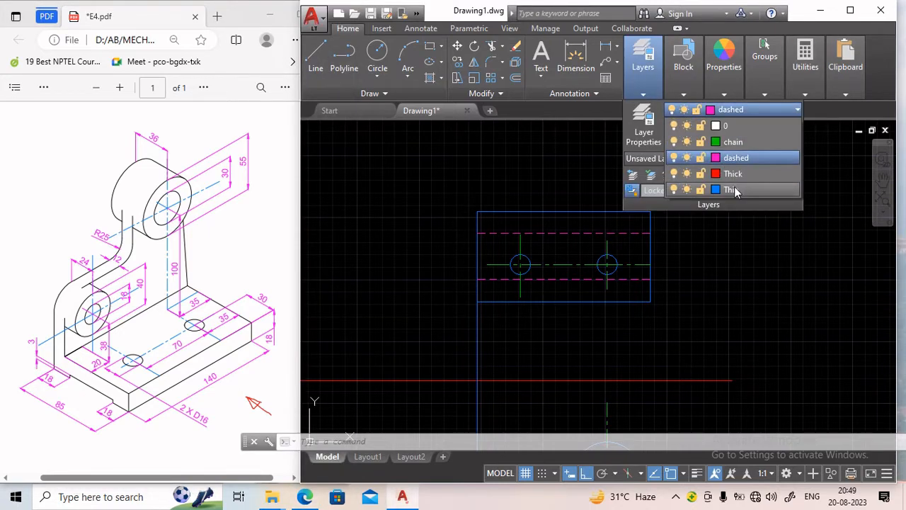
pyautogui.click(732, 174)
pyautogui.click(315, 55)
pyautogui.click(477, 211)
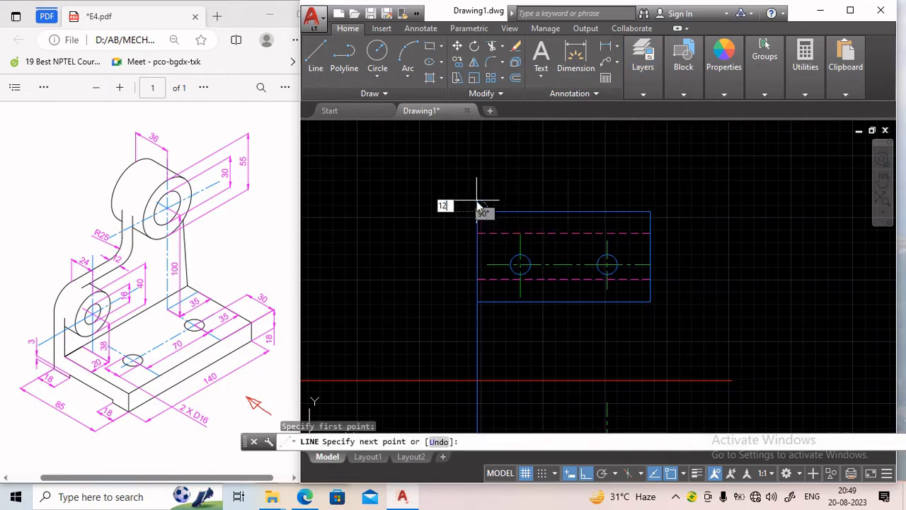
pyautogui.write('12')
pyautogui.press('Return')
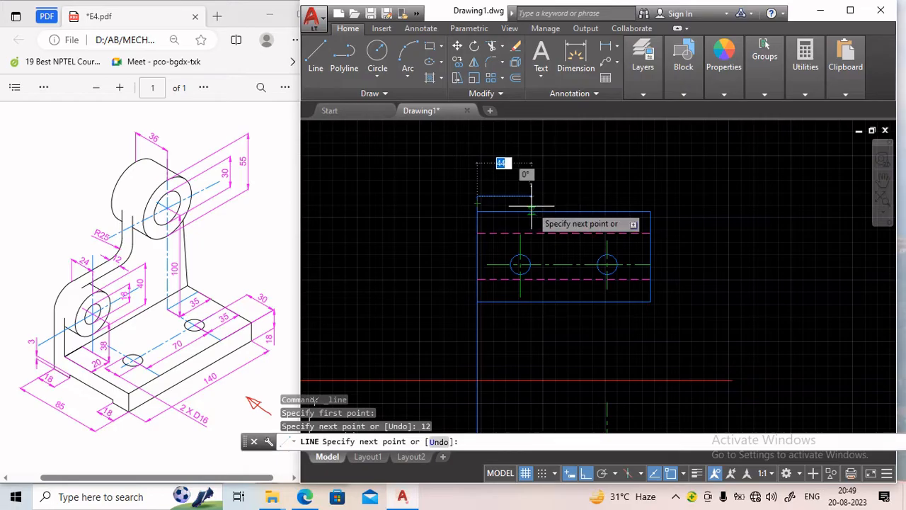
pyautogui.click(649, 196)
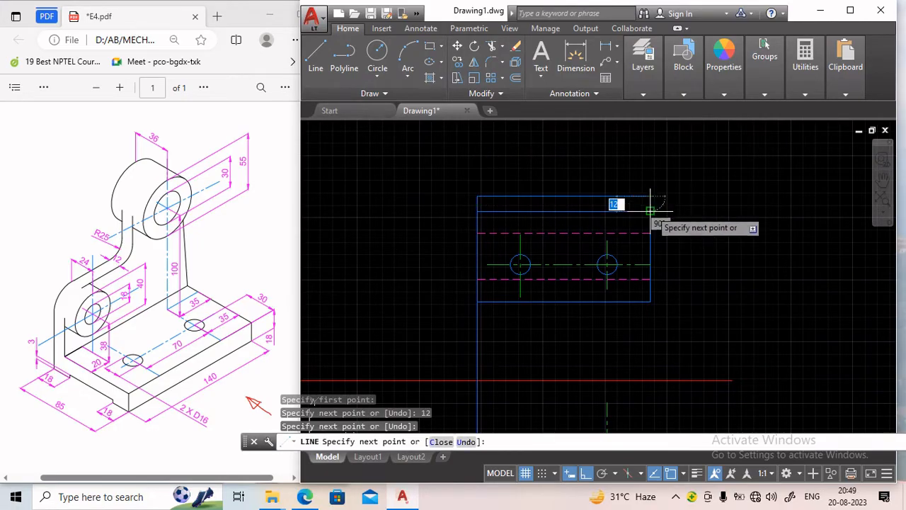
pyautogui.click(650, 210)
pyautogui.press('Return')
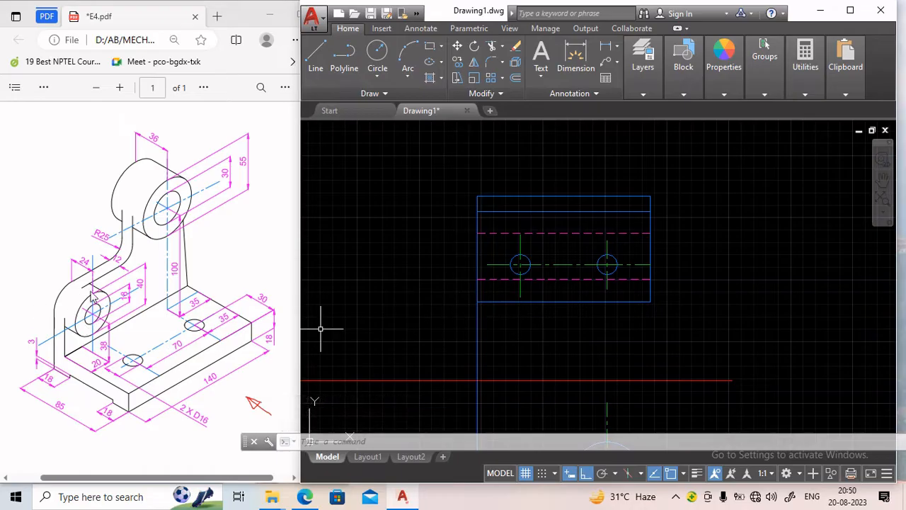
# Switch to the dashed layer and draw a short vertical hidden line in the top strip, aligned with the front view's lower-left hole.
pyautogui.moveTo(391, 326); pyautogui.dragTo(359, 271, button='middle')
pyautogui.scroll(-2, 362, 270)
pyautogui.moveTo(403, 338); pyautogui.dragTo(398, 299, button='middle')
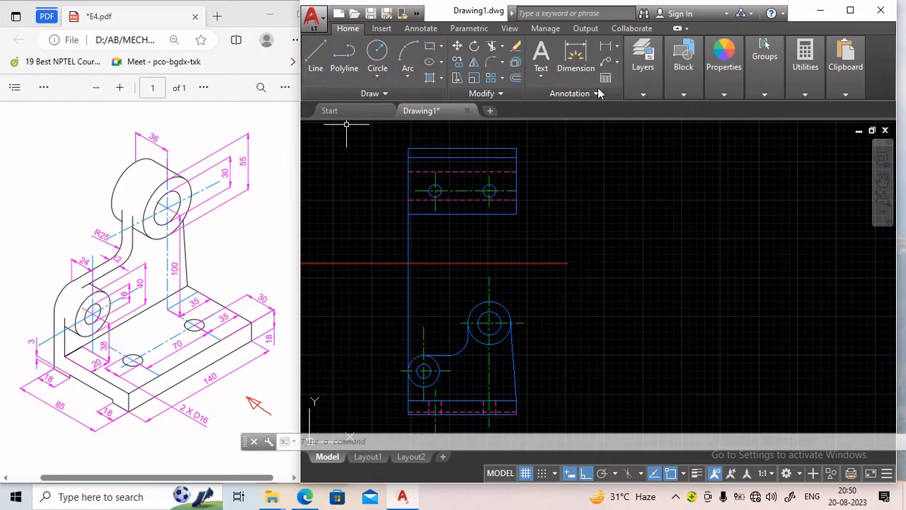
pyautogui.click(639, 94)
pyautogui.moveTo(680, 97)
pyautogui.click(777, 109)
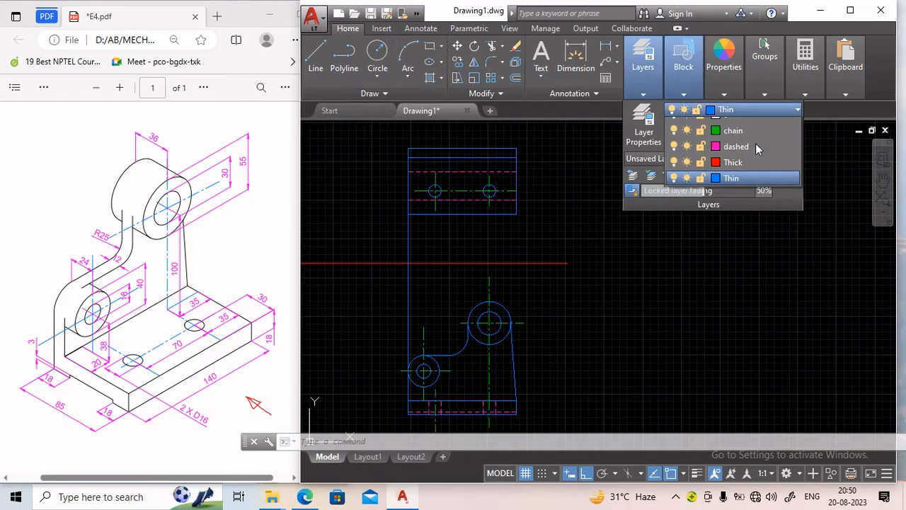
pyautogui.click(732, 145)
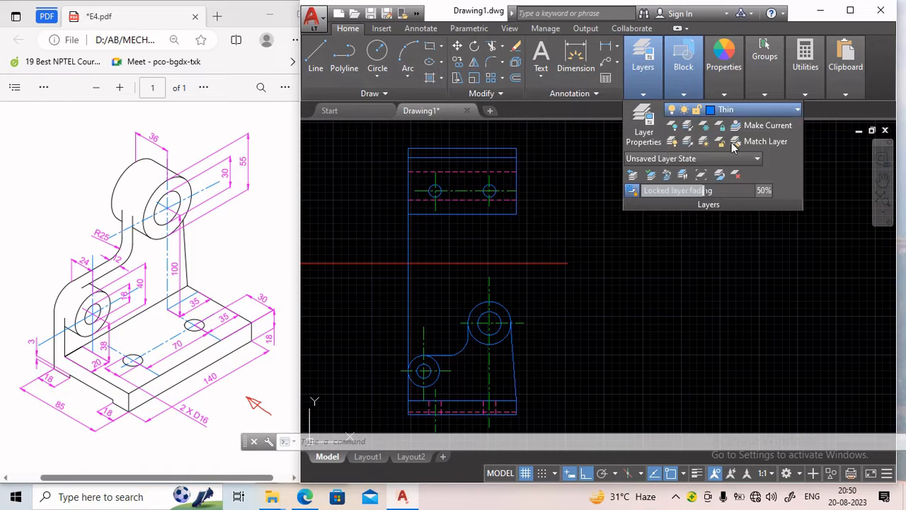
pyautogui.click(315, 56)
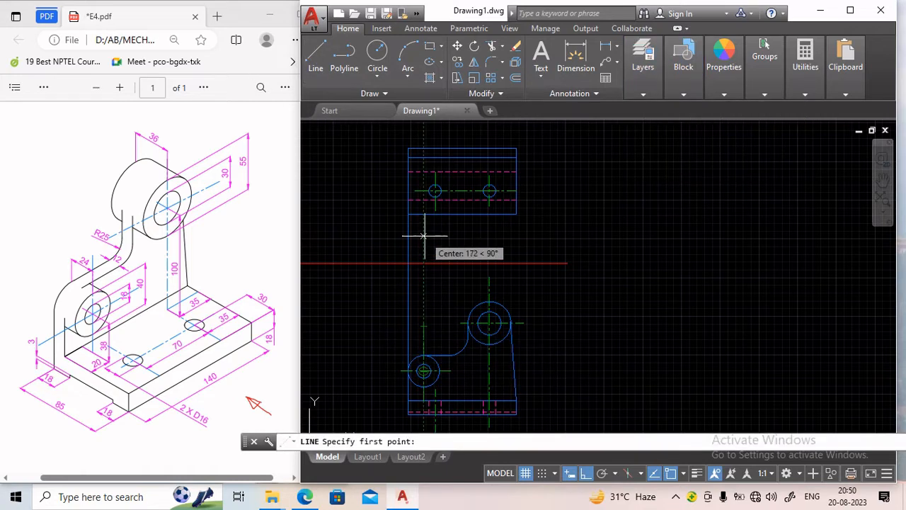
pyautogui.click(422, 163)
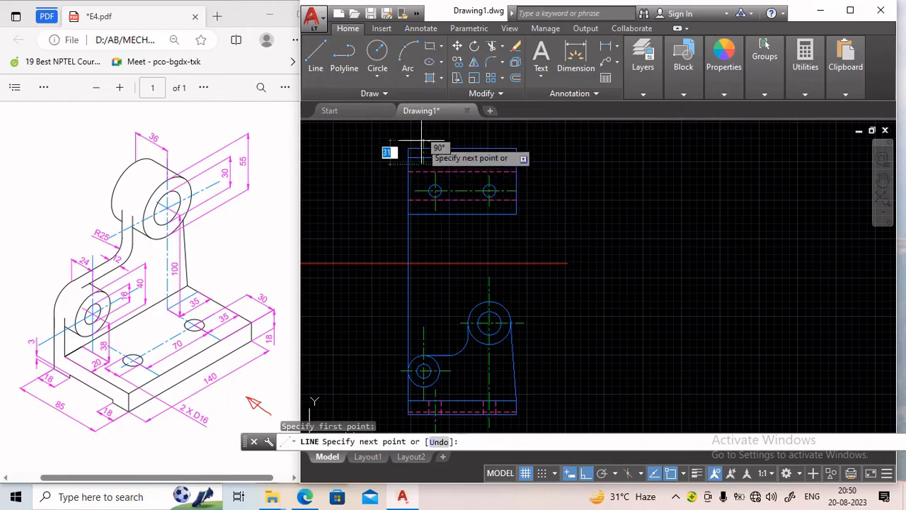
pyautogui.click(423, 140)
pyautogui.press('Return')
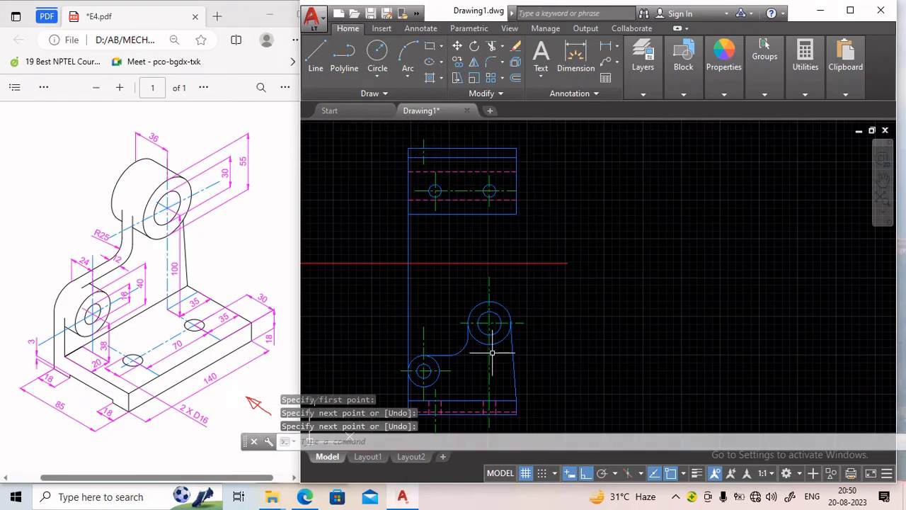
pyautogui.press('Return')
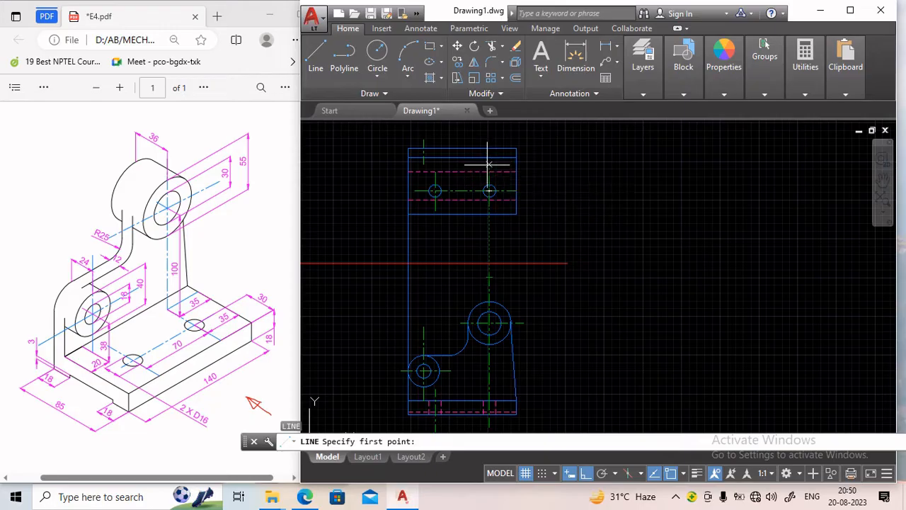
pyautogui.scroll(4, 489, 157)
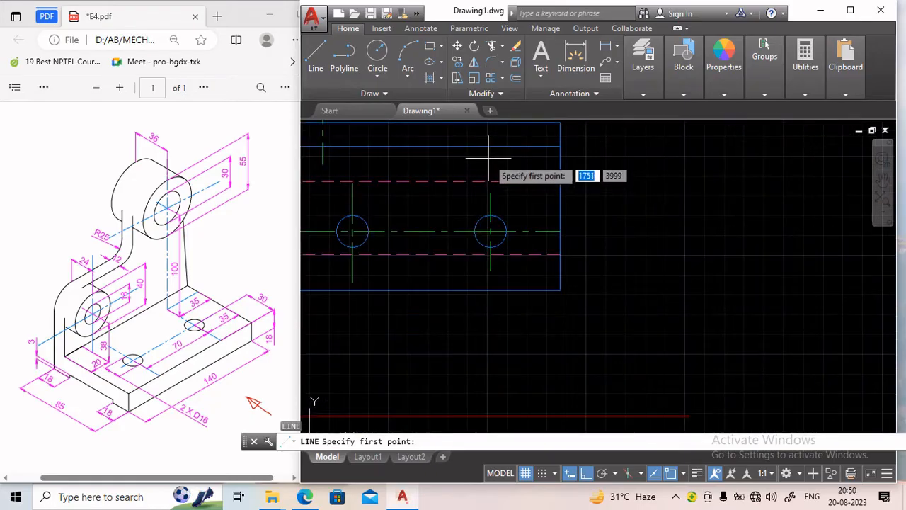
pyautogui.scroll(-2, 487, 170)
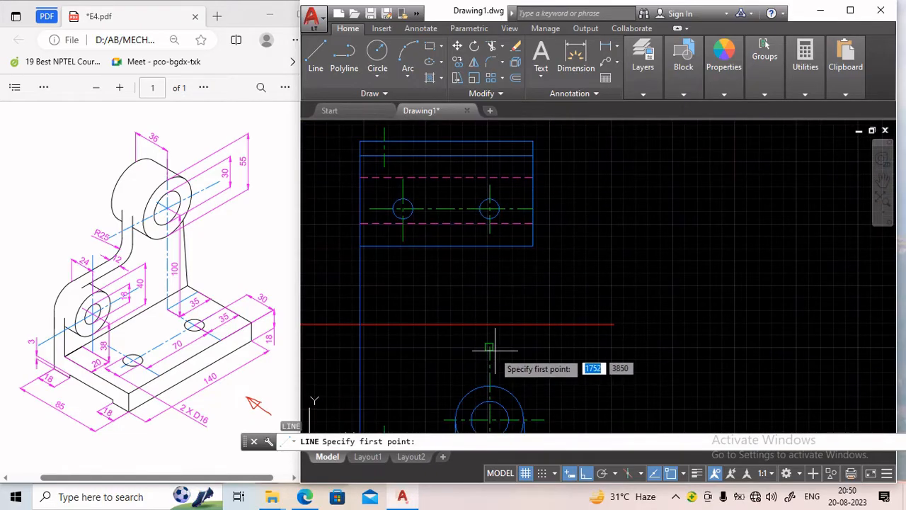
pyautogui.click(489, 167)
pyautogui.press('Return')
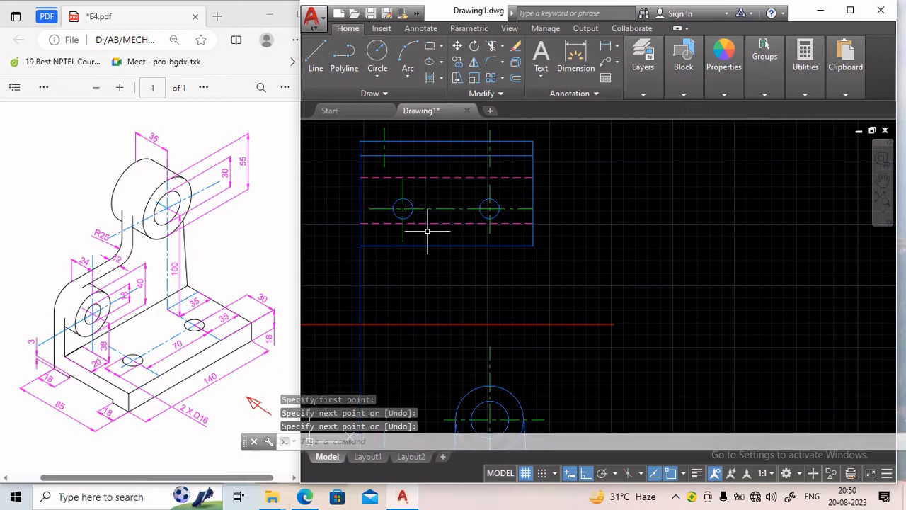
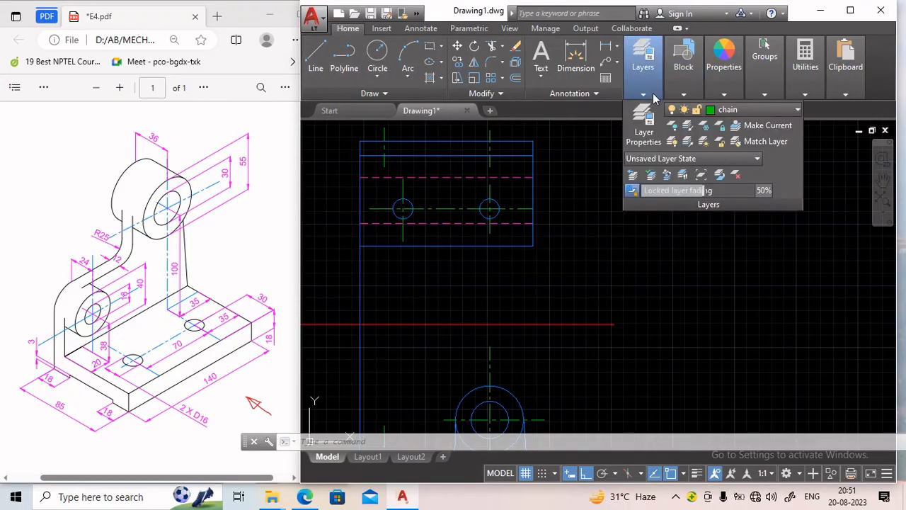
# Make the Thin layer current and draw a 24 mm deep by 40 mm wide box at the top view's upper-left corner.
pyautogui.click(780, 109)
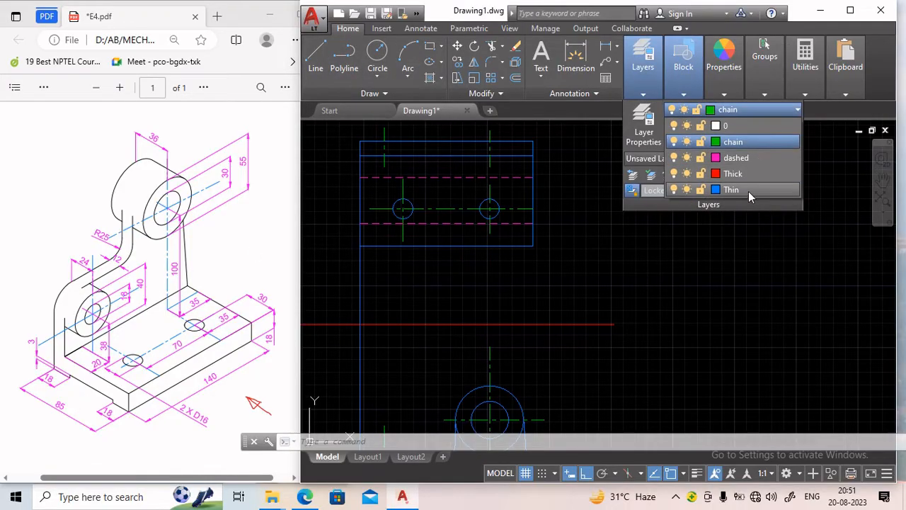
pyautogui.click(748, 190)
pyautogui.click(316, 57)
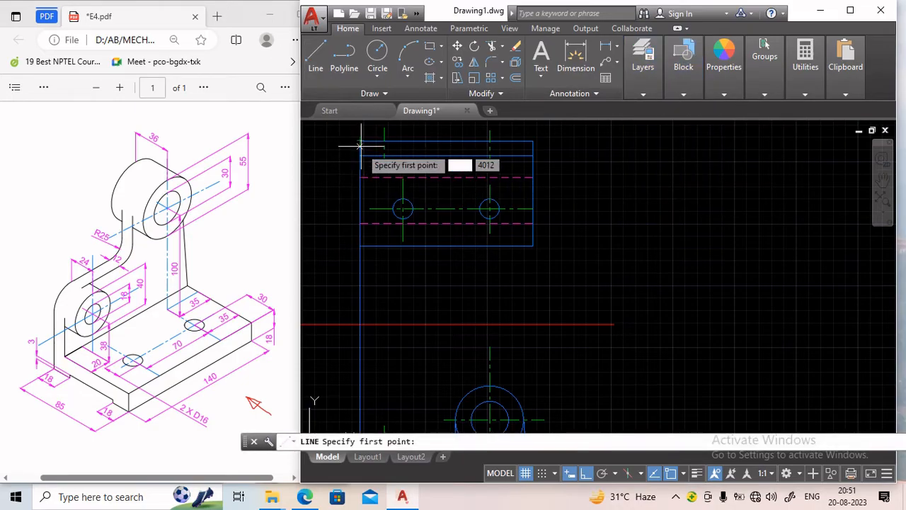
pyautogui.click(360, 140)
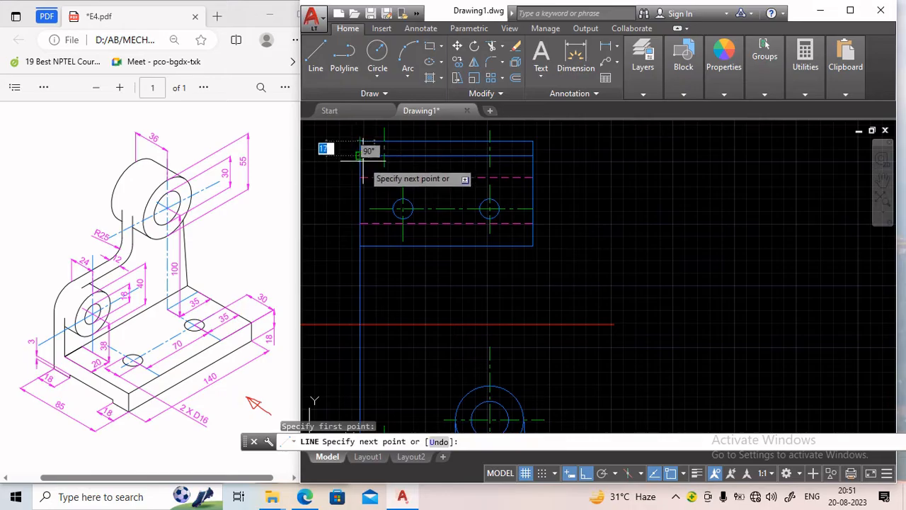
pyautogui.write('24')
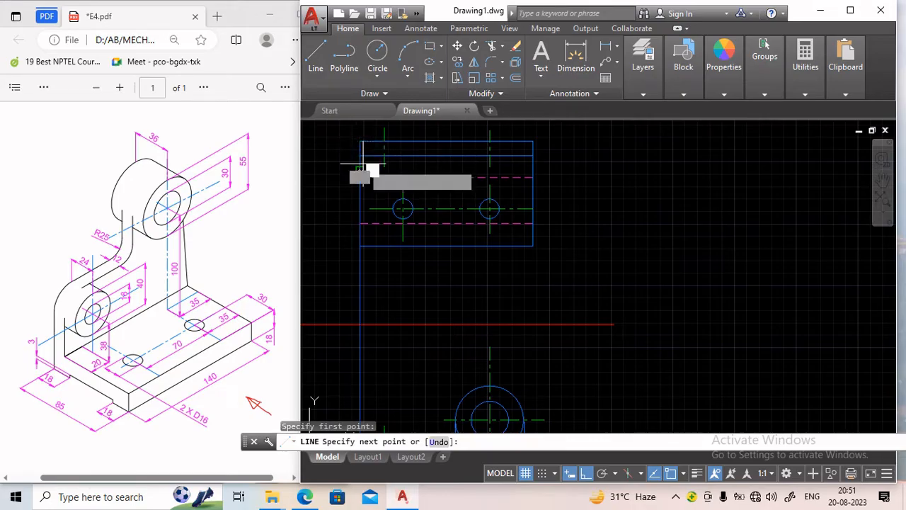
pyautogui.press('Return')
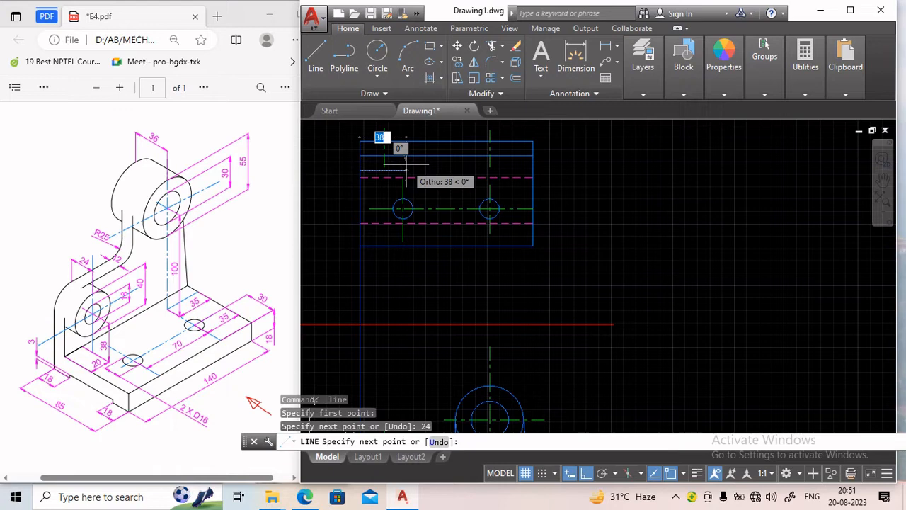
pyautogui.write('4')
pyautogui.press('Return')
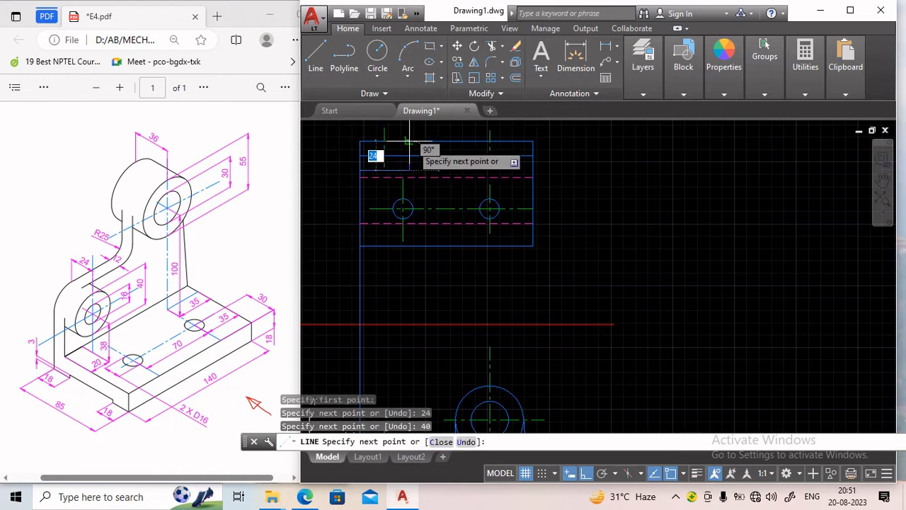
pyautogui.click(410, 143)
pyautogui.press('Return')
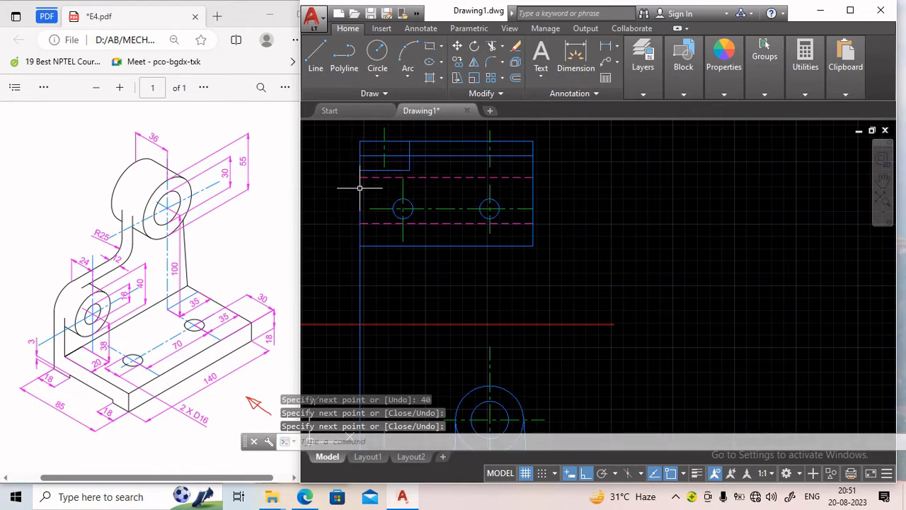
# Trim and delete the strip's horizontal line segments lying inside the new corner box.
pyautogui.scroll(2, 393, 151)
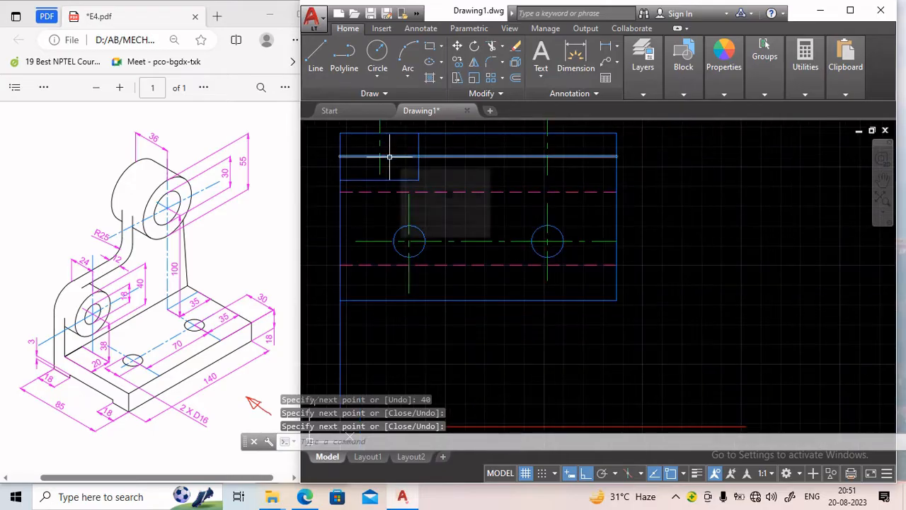
pyautogui.click(491, 46)
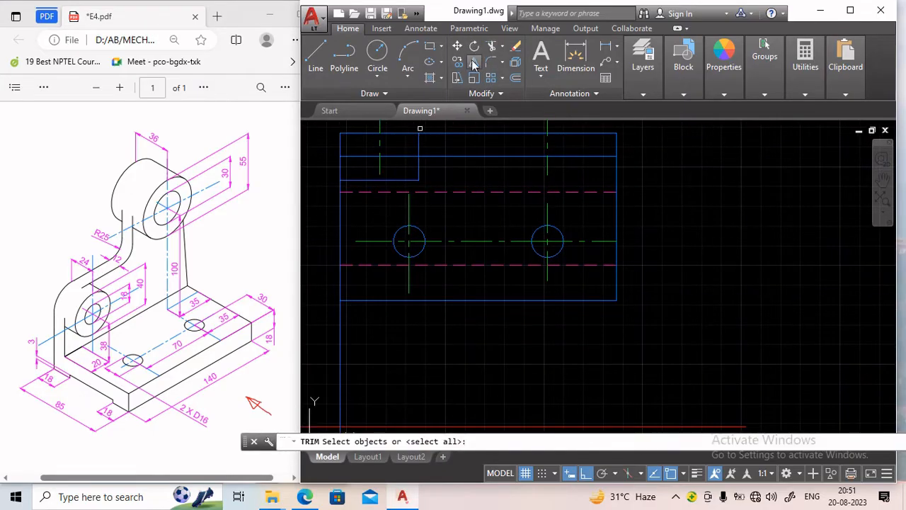
pyautogui.click(408, 155)
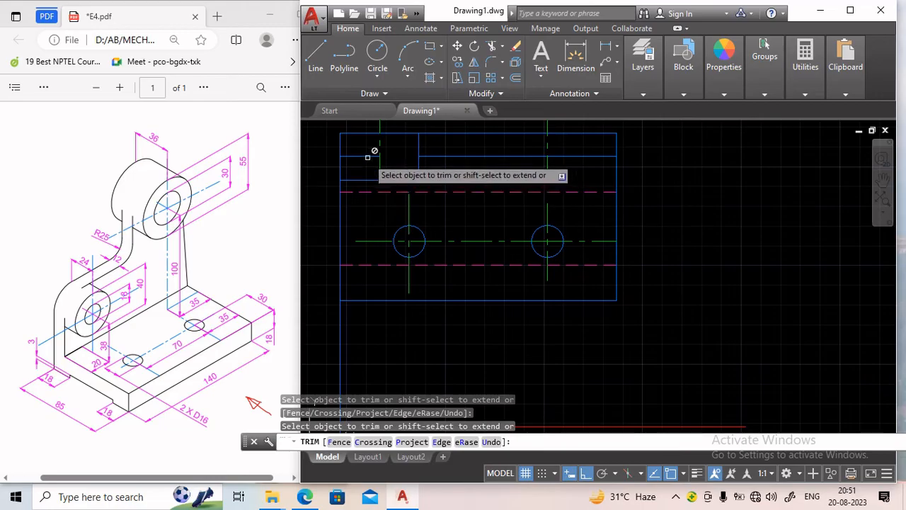
pyautogui.press('Escape')
pyautogui.click(360, 156)
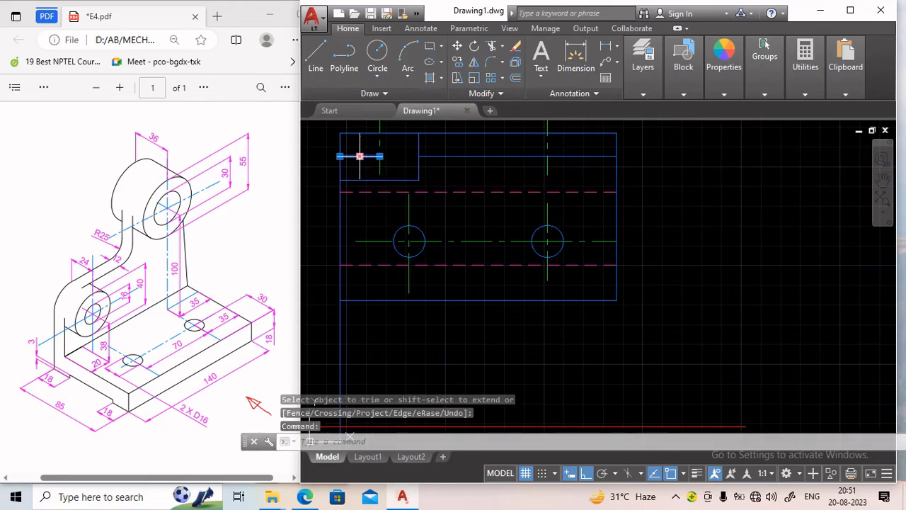
pyautogui.press('Delete')
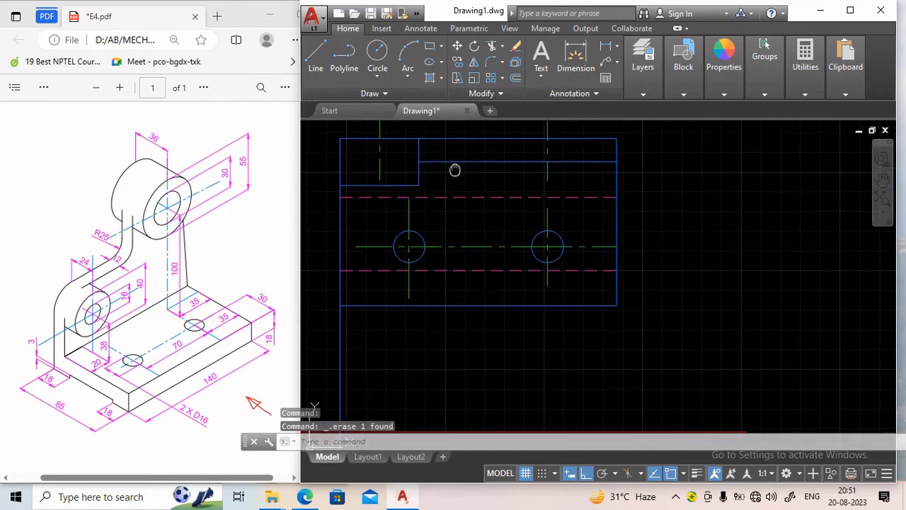
# Switch to the dashed layer and draw a vertical hidden line spanning the corner box's height, left of its centre line.
pyautogui.moveTo(455, 168)
pyautogui.mouseDown(button='middle')
pyautogui.moveTo(456, 210)
pyautogui.moveTo(465, 212)
pyautogui.mouseUp(button='middle')
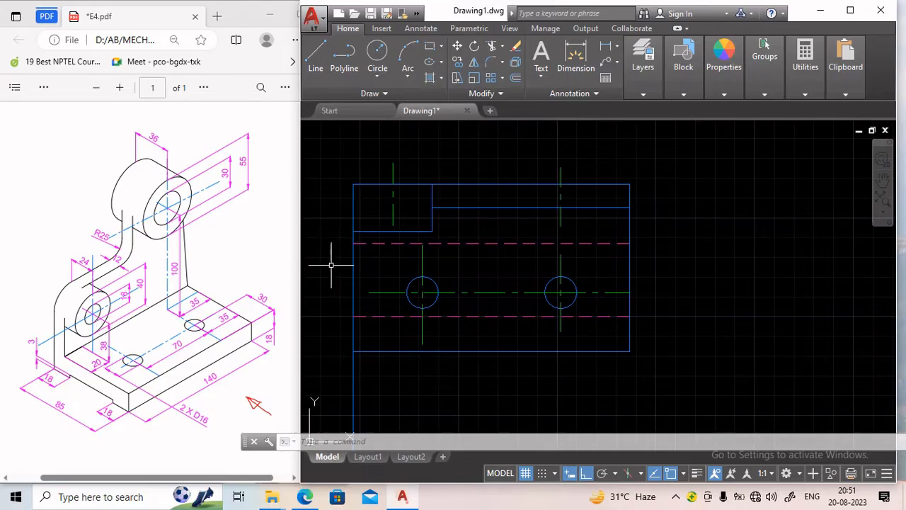
pyautogui.scroll(-3, 376, 261)
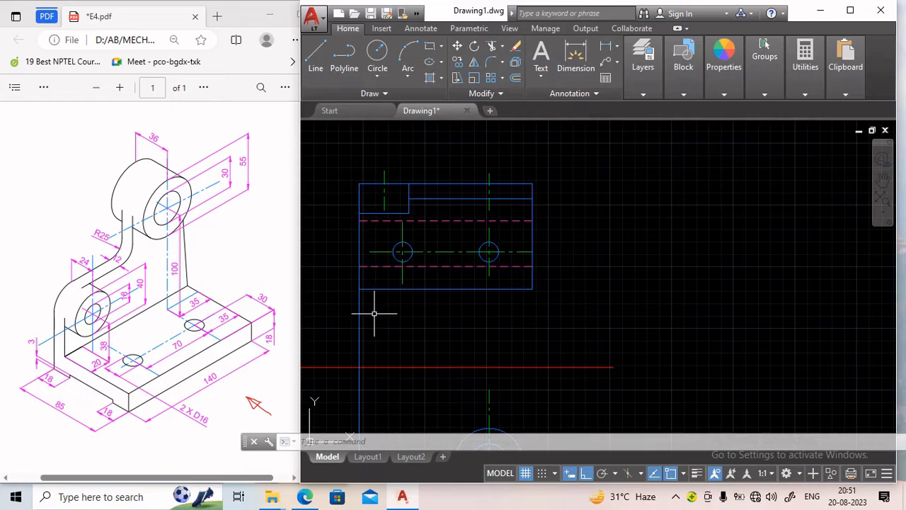
pyautogui.scroll(-2, 375, 313)
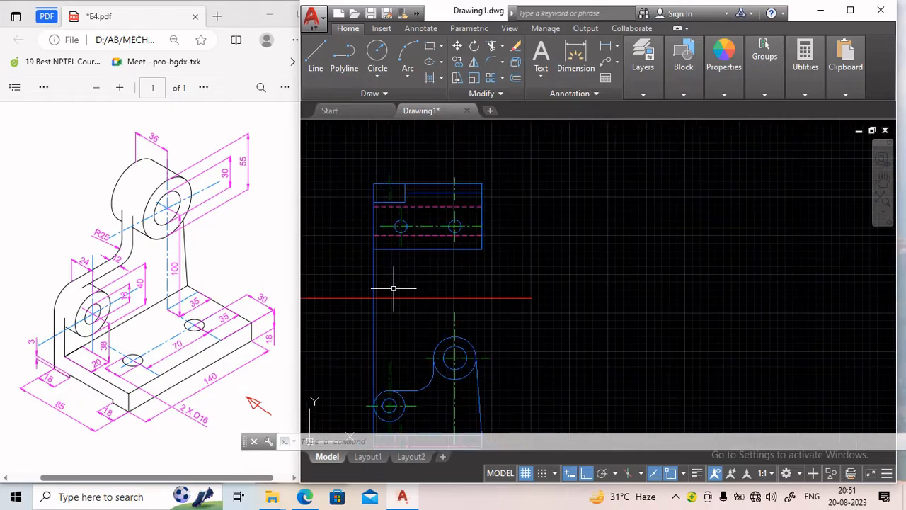
pyautogui.moveTo(403, 284)
pyautogui.mouseDown(button='middle')
pyautogui.moveTo(400, 255)
pyautogui.moveTo(412, 245)
pyautogui.mouseUp(button='middle')
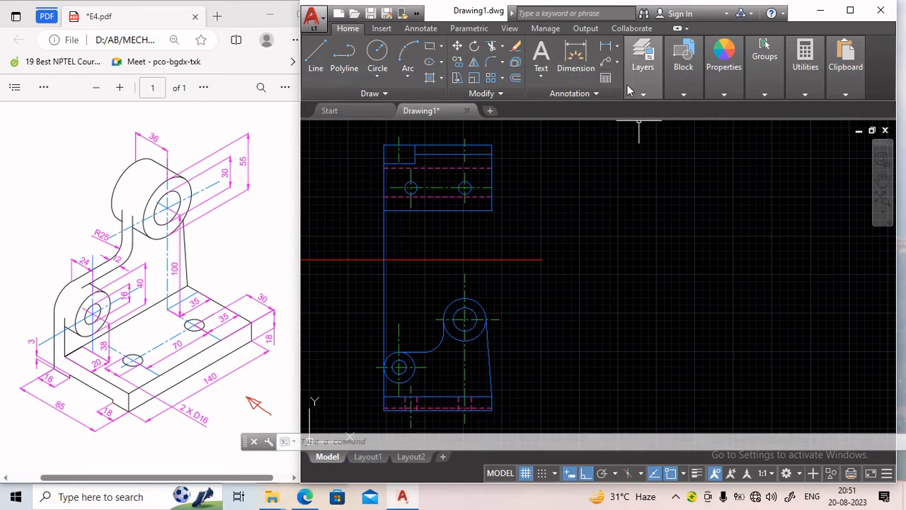
pyautogui.moveTo(641, 95)
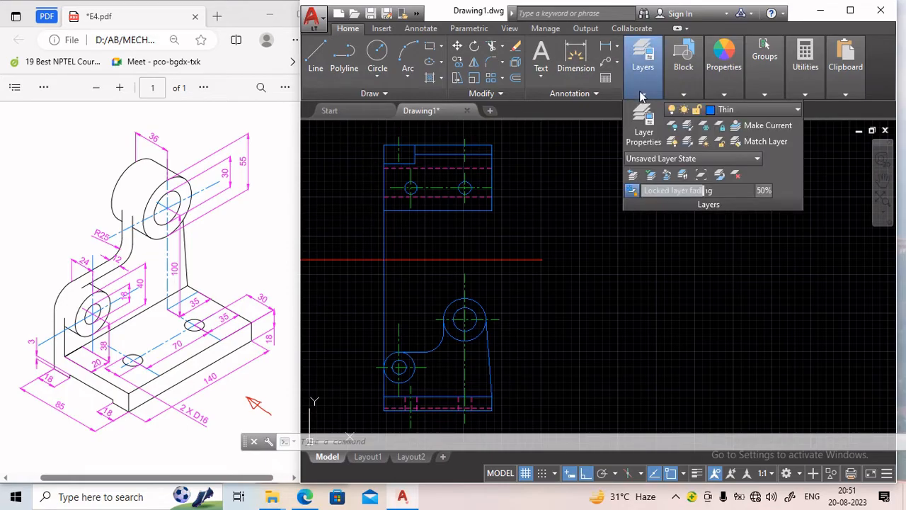
pyautogui.click(747, 111)
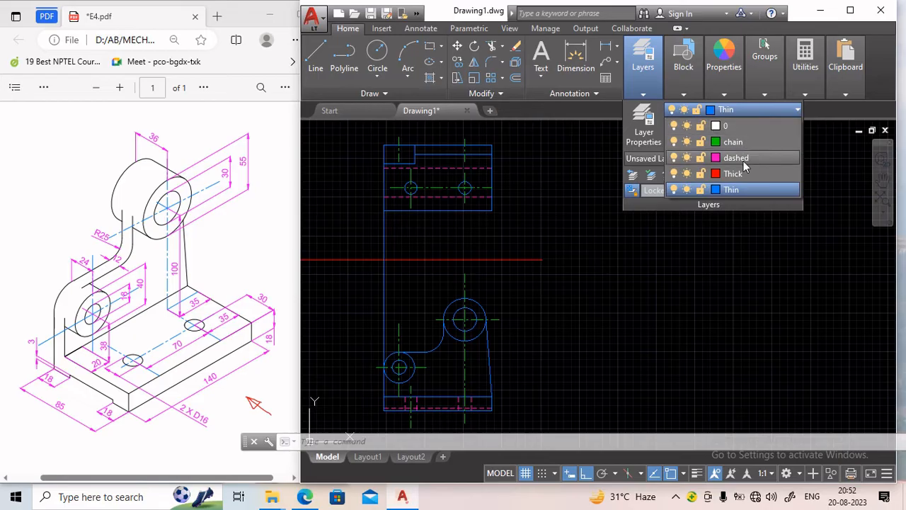
pyautogui.click(744, 163)
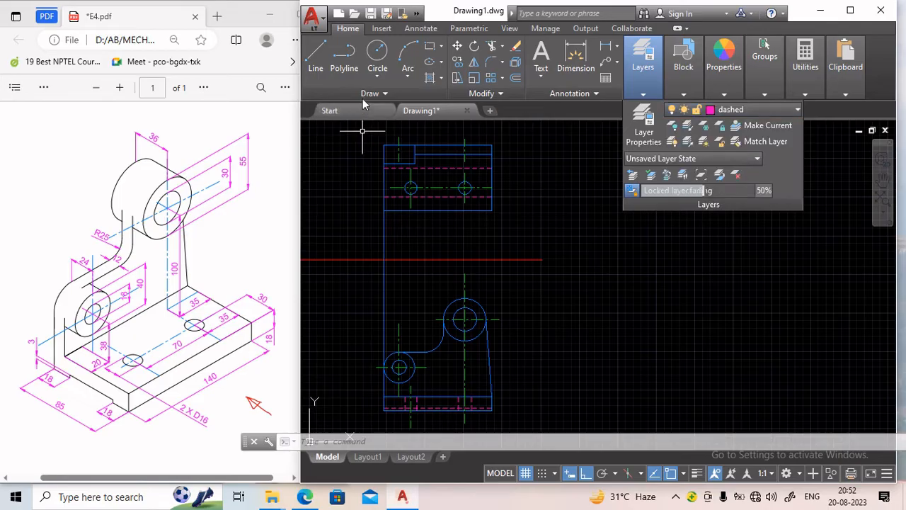
pyautogui.click(315, 64)
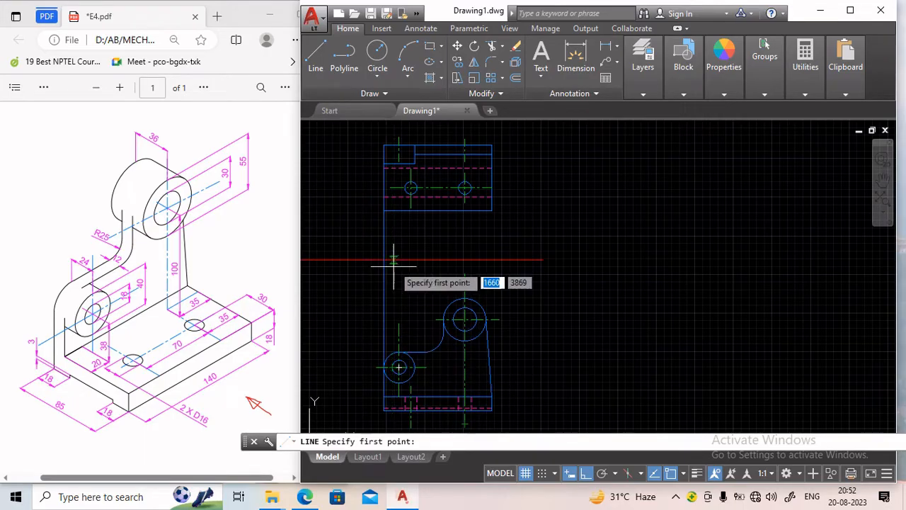
pyautogui.click(393, 148)
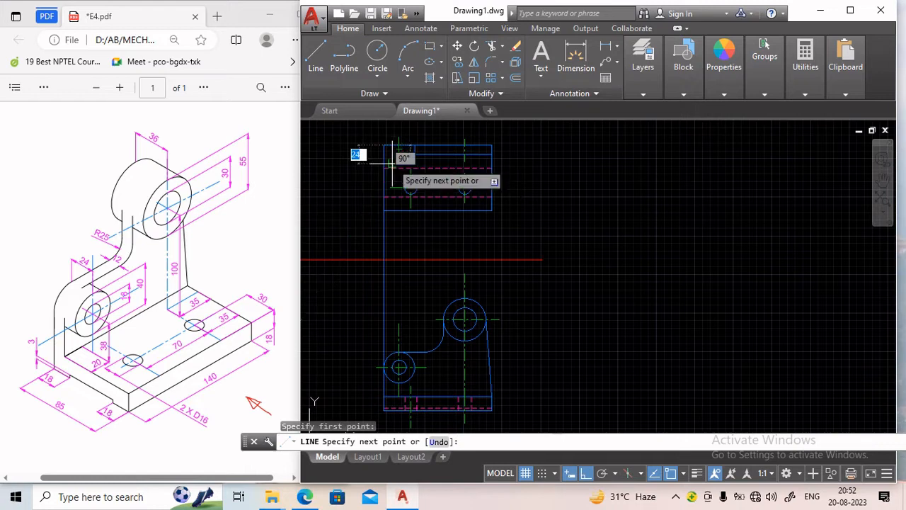
pyautogui.scroll(4, 394, 164)
pyautogui.click(390, 165)
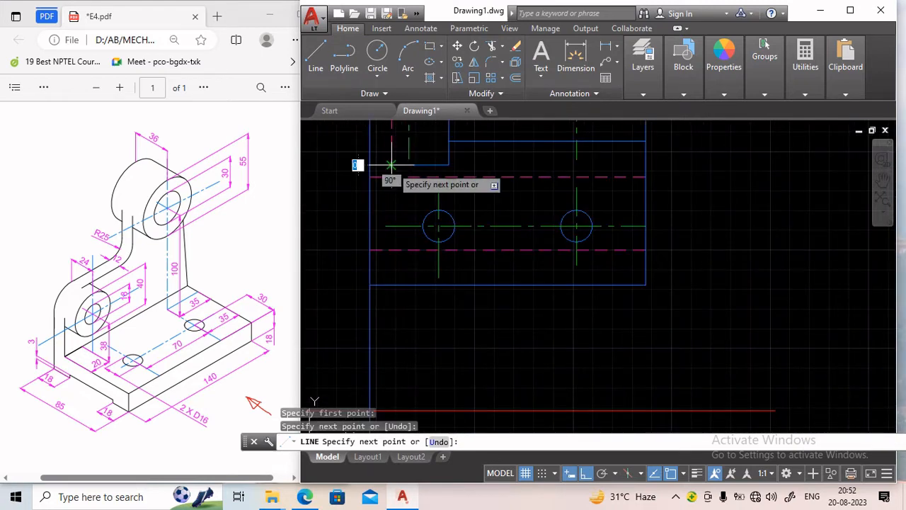
pyautogui.press('Escape')
# Mirror the hidden line about the box's vertical centre line, keeping the original.
pyautogui.scroll(-3, 409, 196)
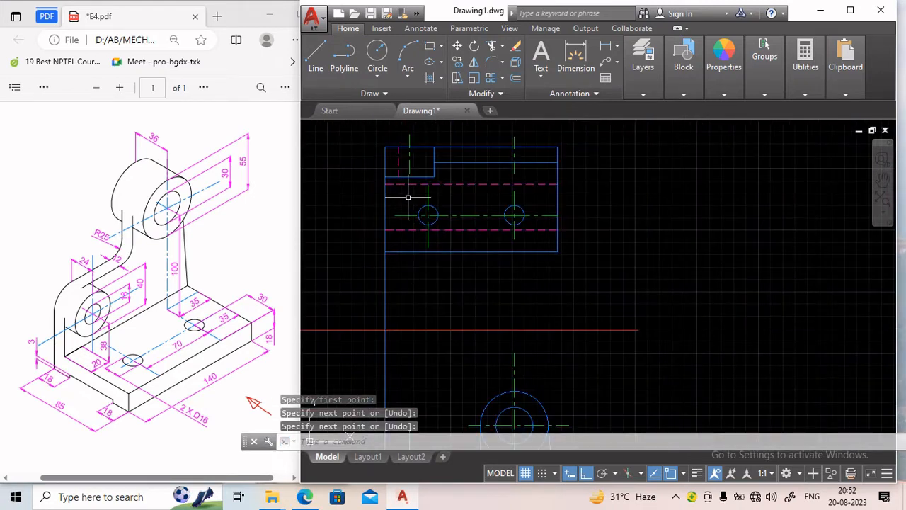
pyautogui.scroll(4, 396, 166)
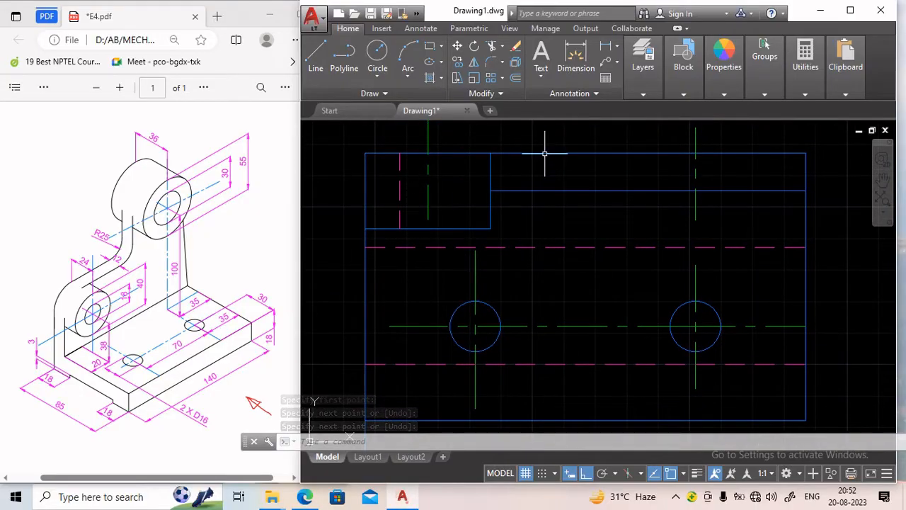
pyautogui.click(477, 65)
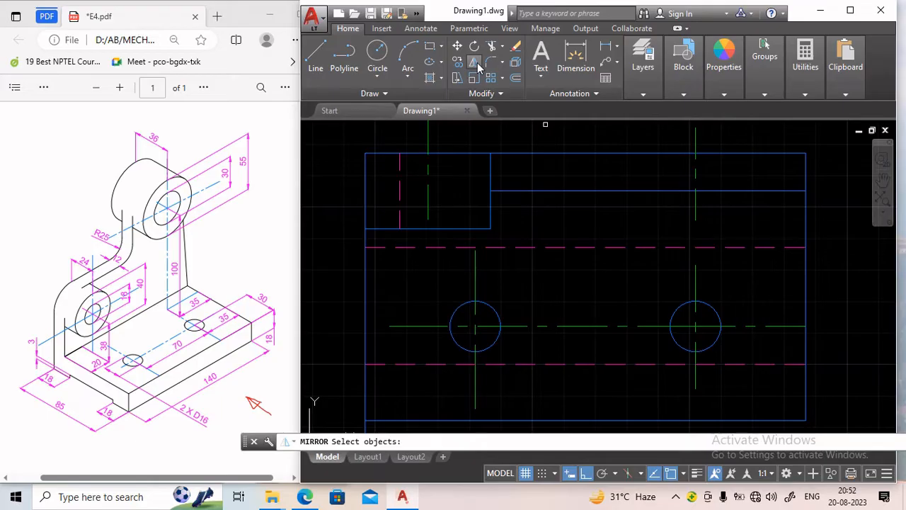
pyautogui.click(400, 191)
pyautogui.press('Return')
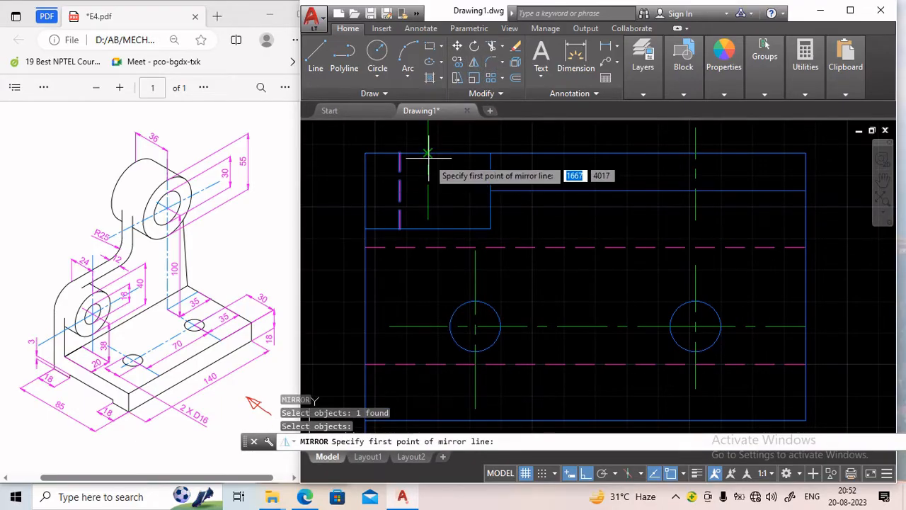
pyautogui.click(428, 153)
pyautogui.click(429, 237)
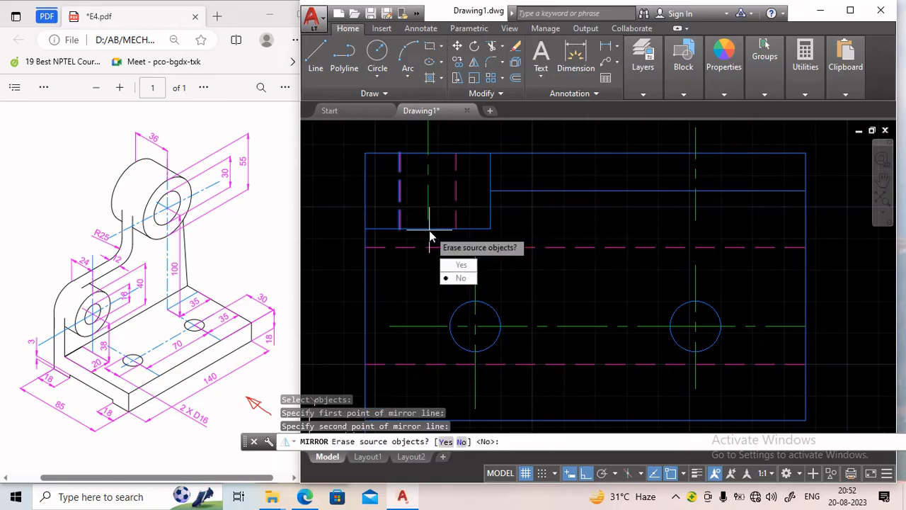
pyautogui.press('Return')
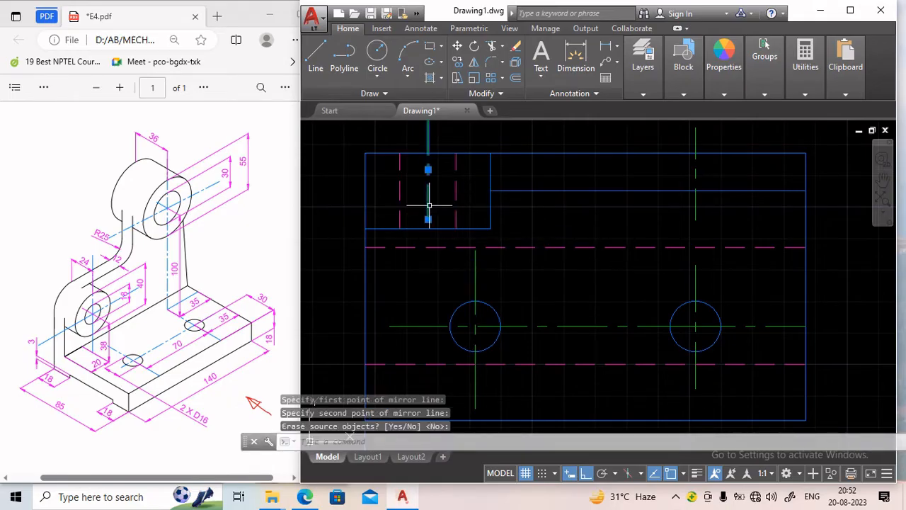
# Stretch the box's vertical centre line downward about 14 mm.
pyautogui.click(427, 219)
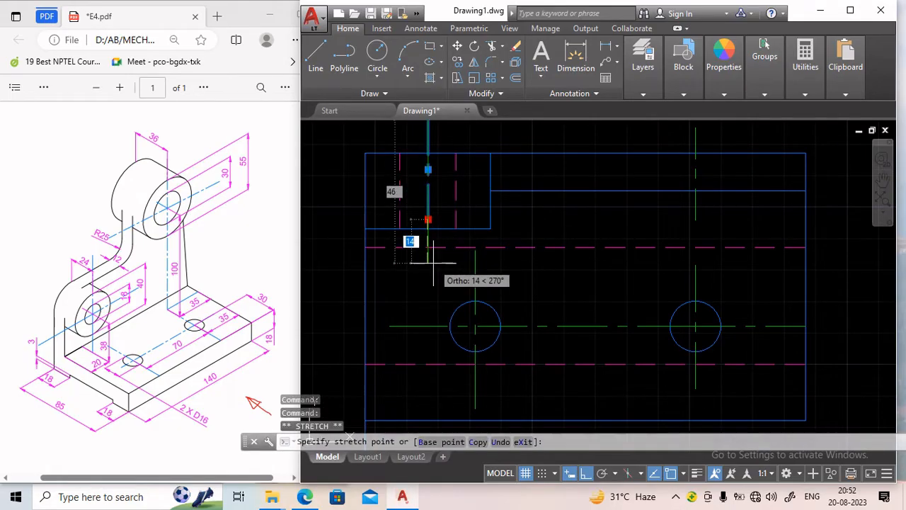
pyautogui.click(433, 262)
pyautogui.press('Escape')
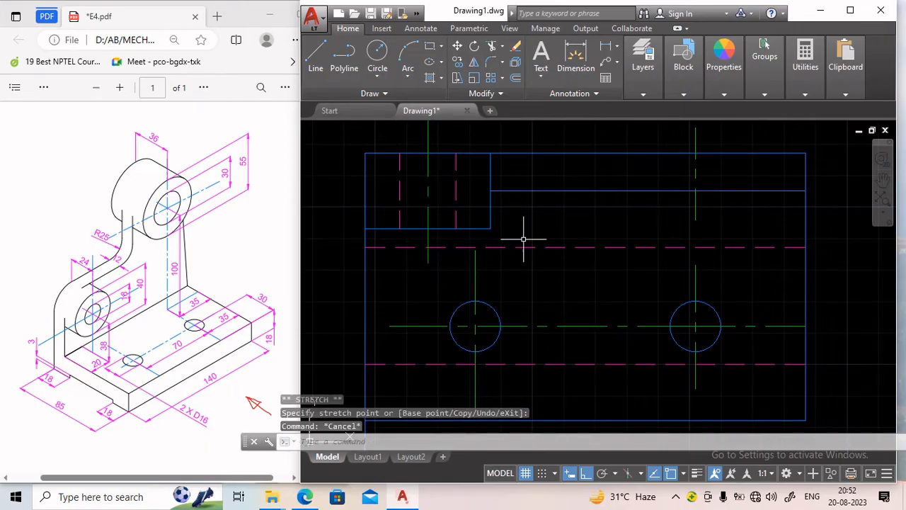
# Draw a vertical hidden line from above the box aligned with the right circle's quadrant, extending 36 mm downward.
pyautogui.scroll(-2, 629, 254)
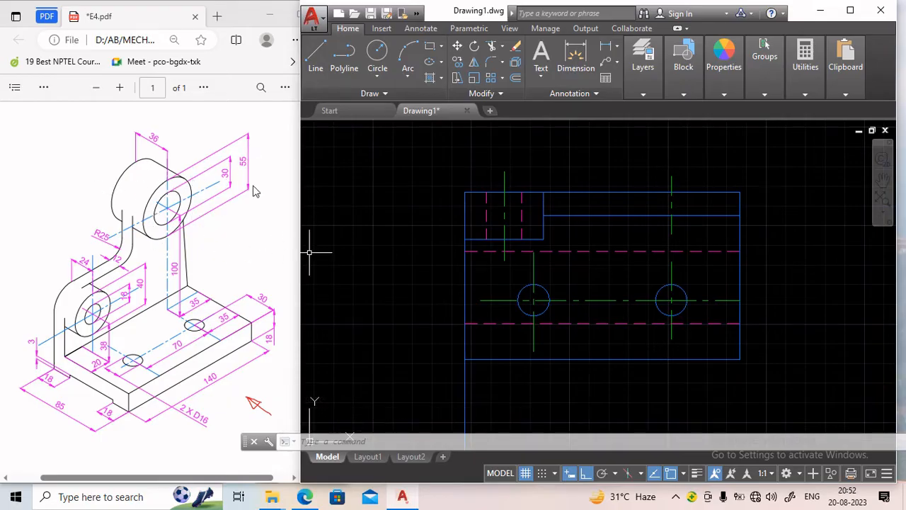
pyautogui.scroll(-2, 478, 299)
pyautogui.moveTo(551, 364); pyautogui.dragTo(435, 267, button='middle')
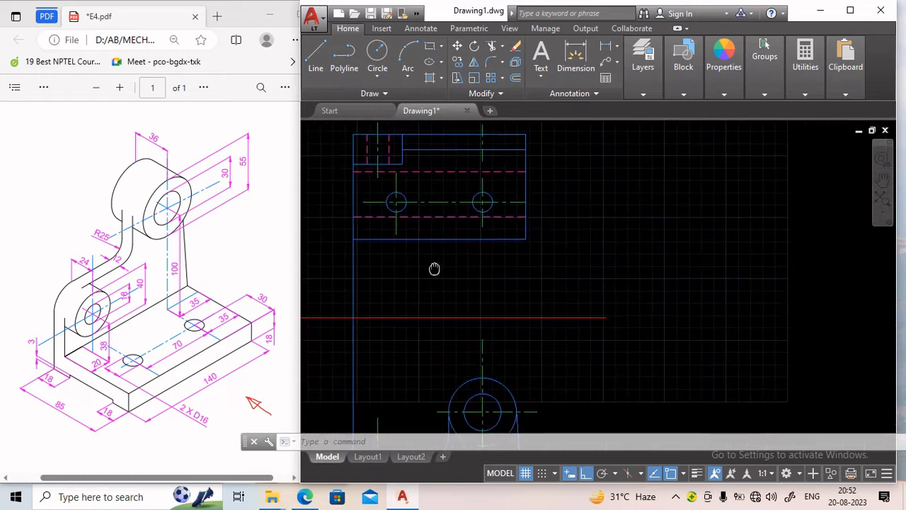
pyautogui.scroll(-2, 486, 286)
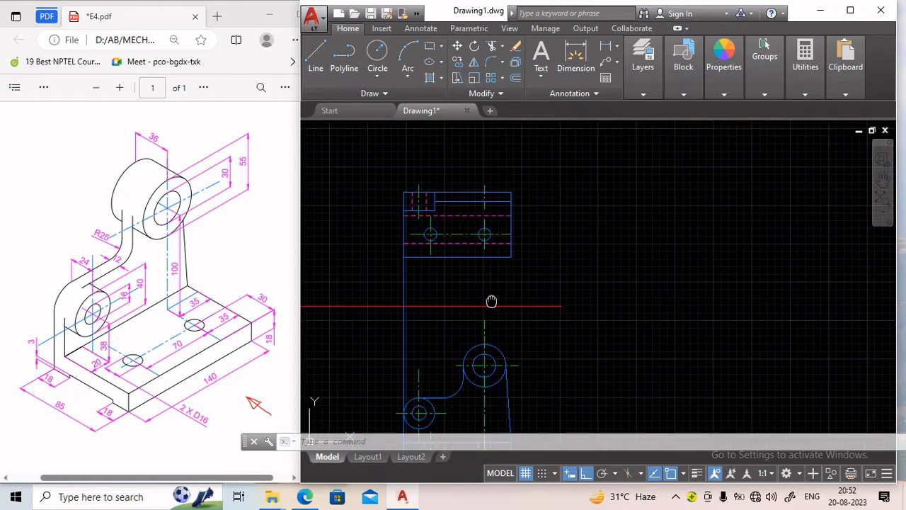
pyautogui.moveTo(491, 301); pyautogui.dragTo(463, 287, button='middle')
pyautogui.click(644, 95)
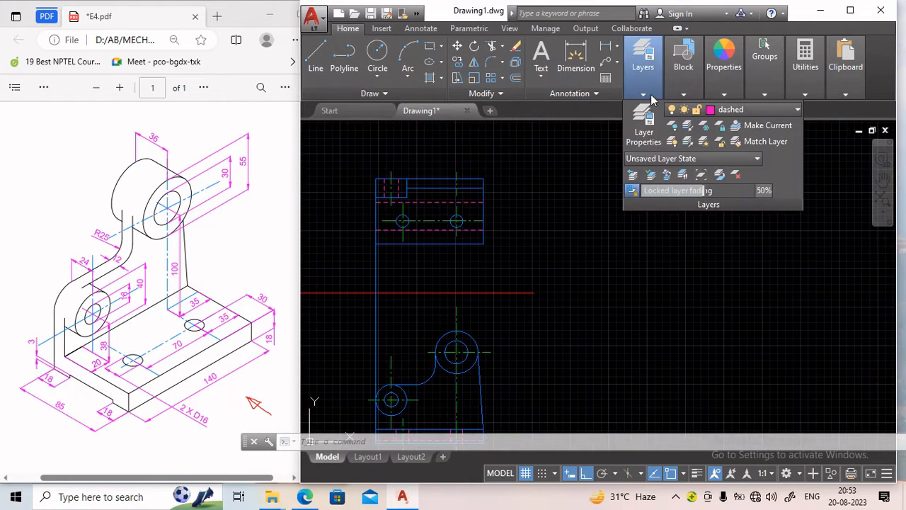
pyautogui.click(683, 94)
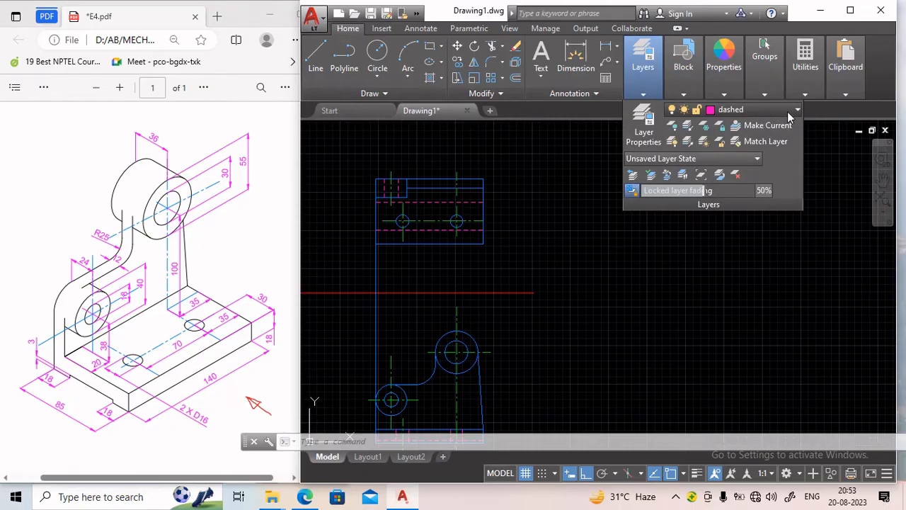
pyautogui.click(787, 111)
pyautogui.click(309, 63)
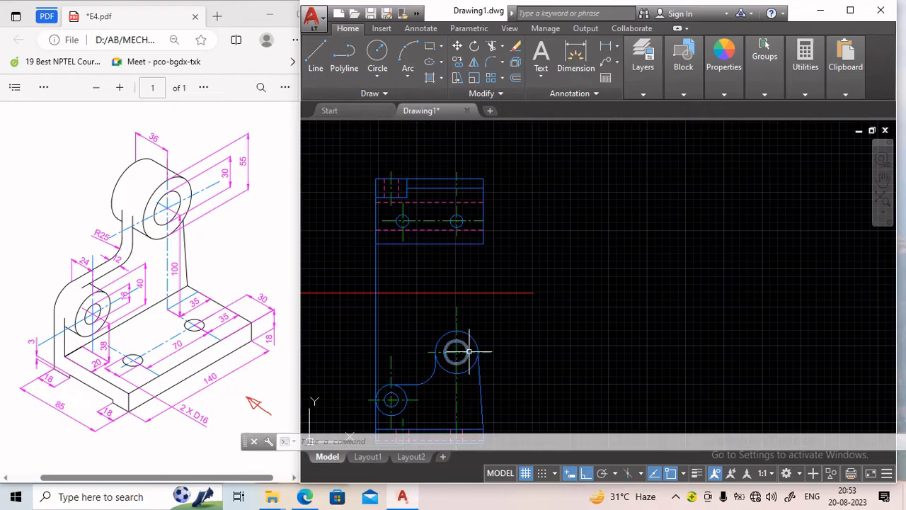
pyautogui.click(316, 55)
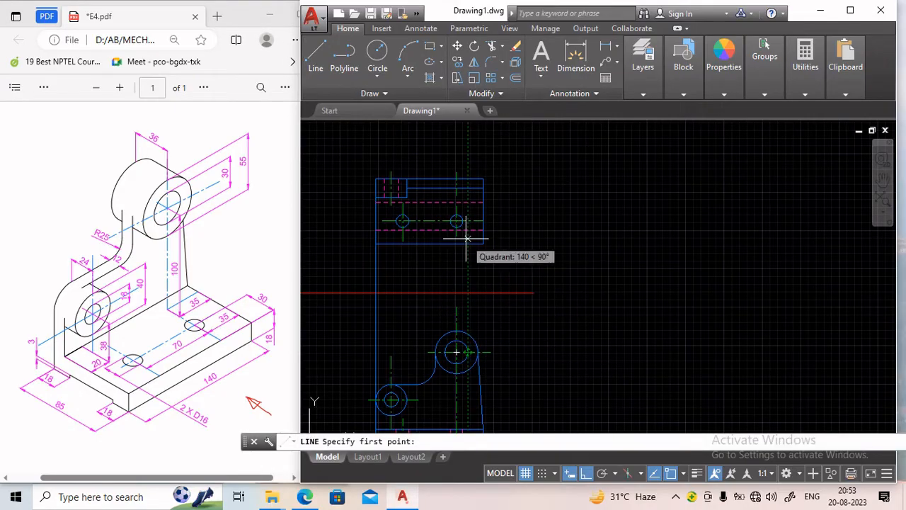
pyautogui.click(466, 167)
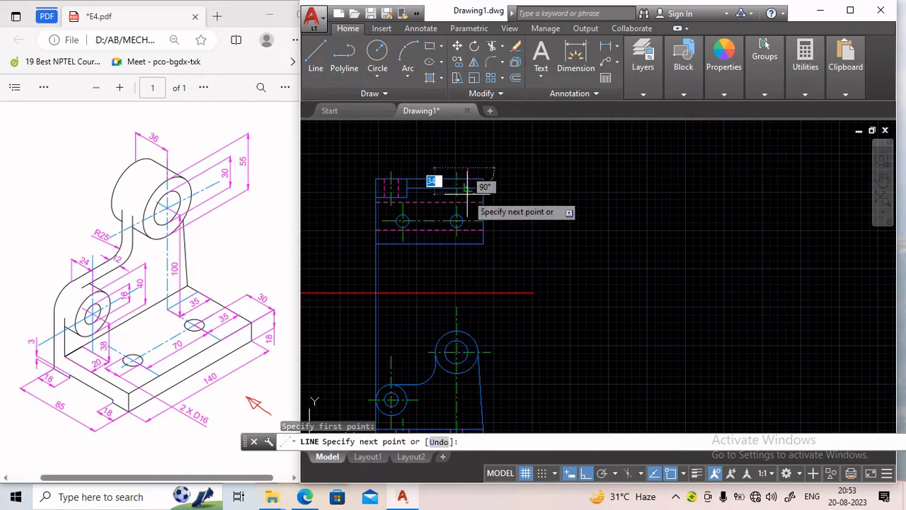
pyautogui.scroll(2, 467, 188)
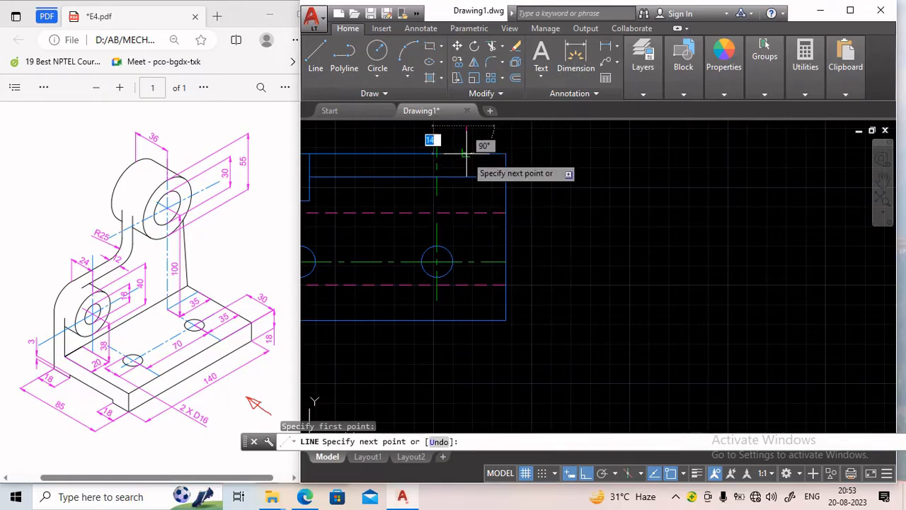
pyautogui.click(467, 177)
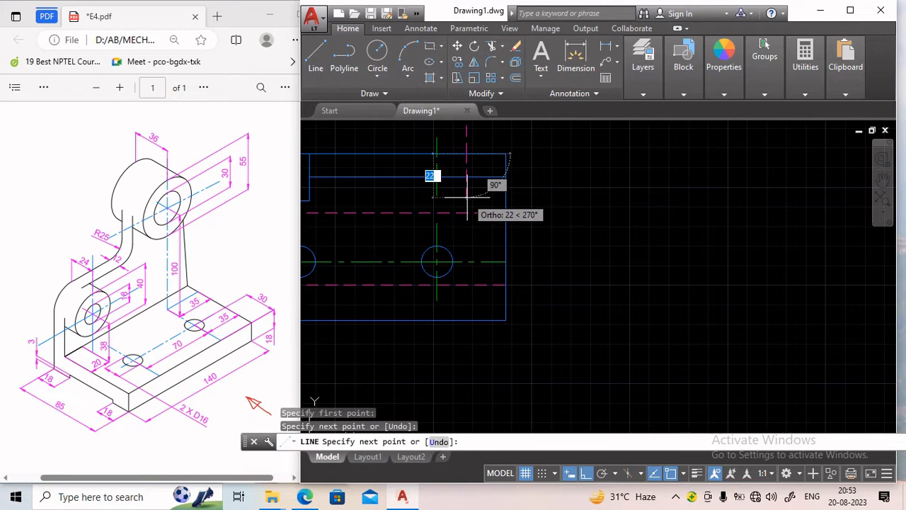
pyautogui.write('3')
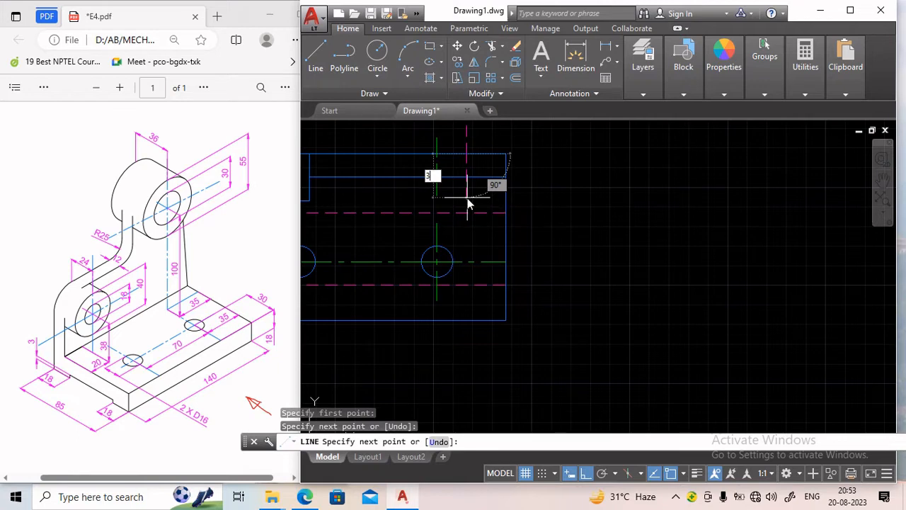
pyautogui.write('6')
pyautogui.press('Return')
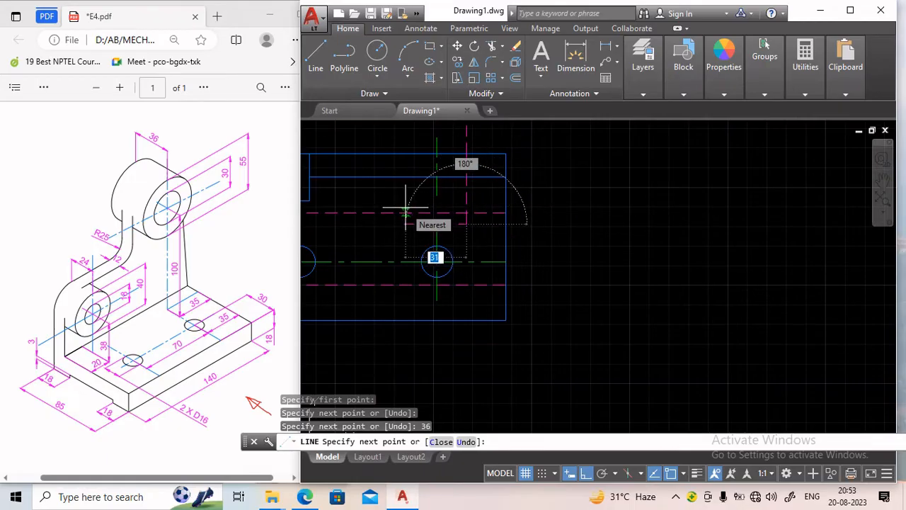
pyautogui.press('Escape')
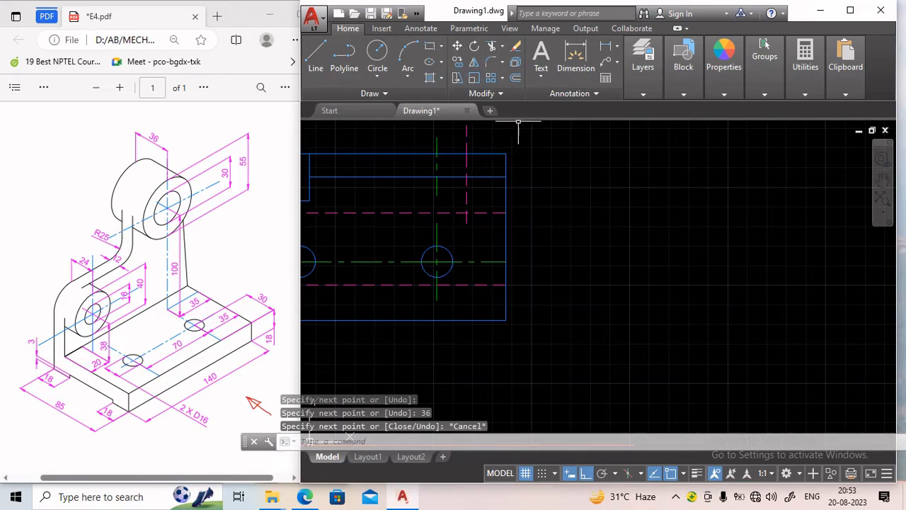
# Remove the hidden line's segment projecting above the box's top edge.
pyautogui.write('tr')
pyautogui.press('Return')
pyautogui.press('Return')
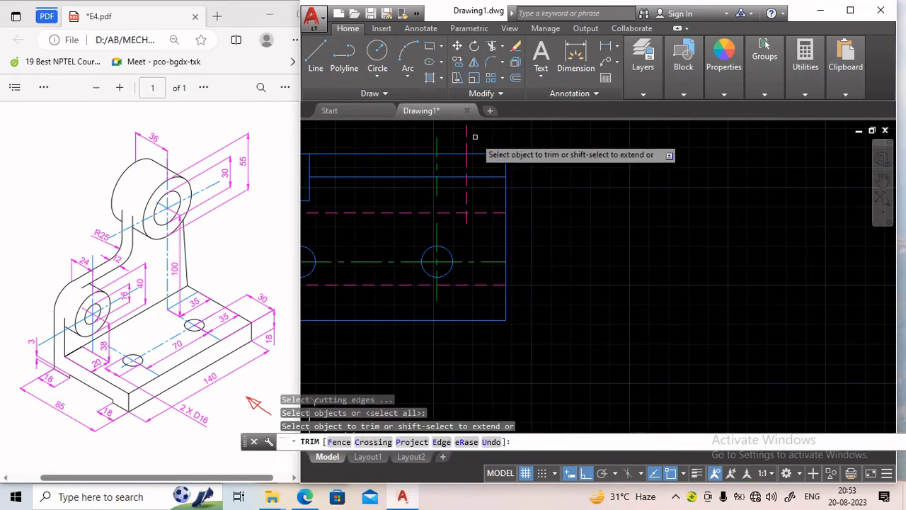
pyautogui.press('Return')
pyautogui.press('Return')
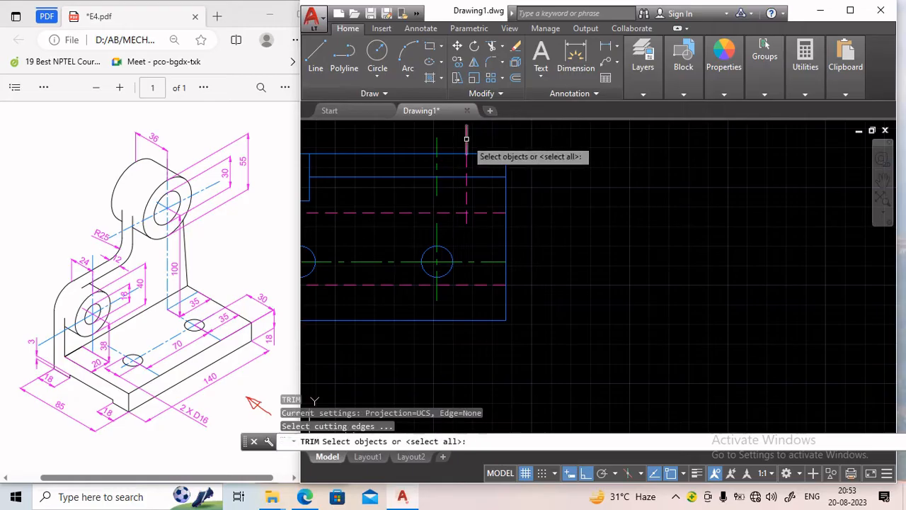
pyautogui.click(466, 138)
pyautogui.press('Return')
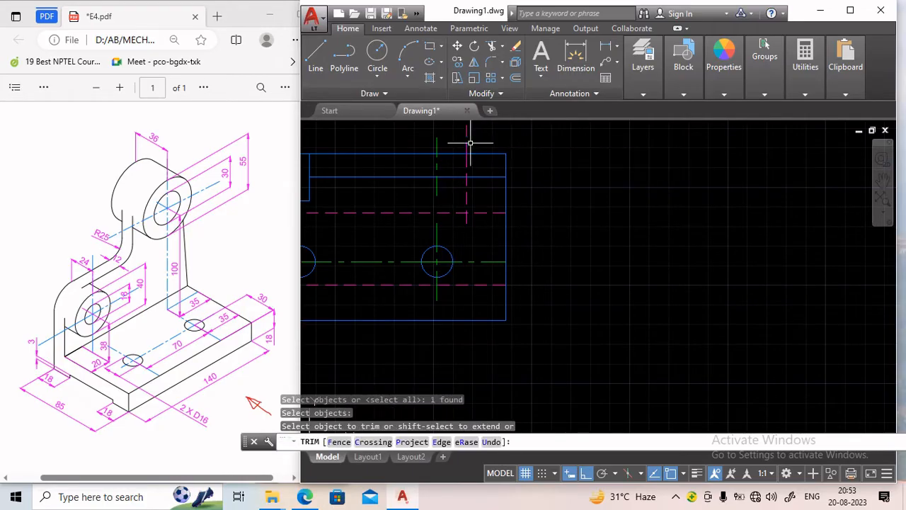
pyautogui.press('Return')
pyautogui.press('Return')
pyautogui.press('Return')
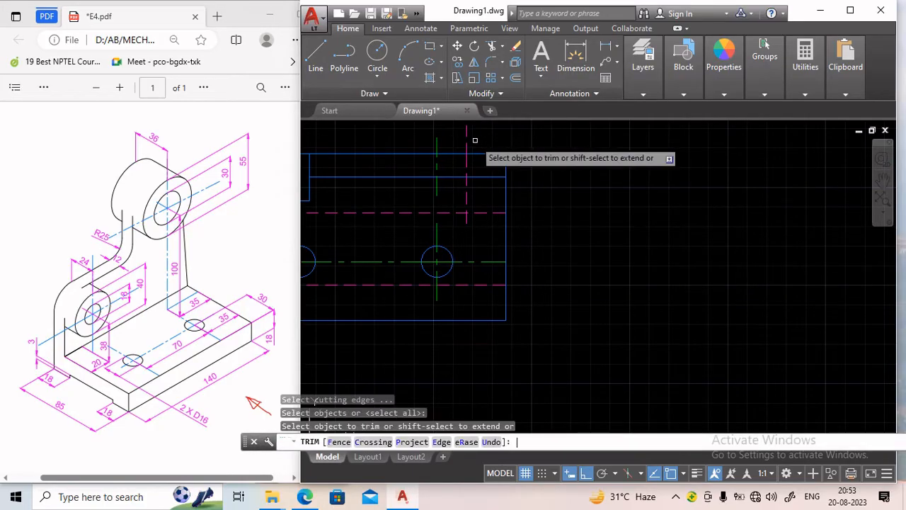
pyautogui.click(468, 128)
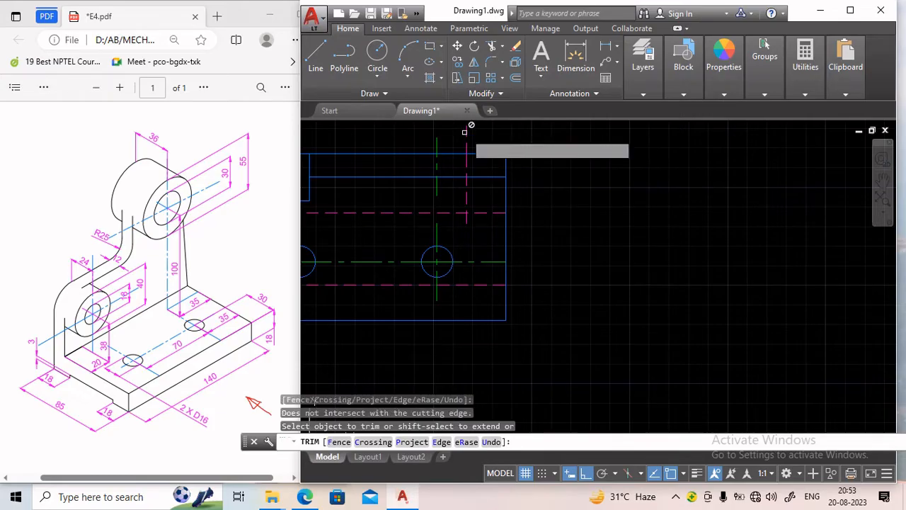
pyautogui.press('Escape')
pyautogui.click(467, 133)
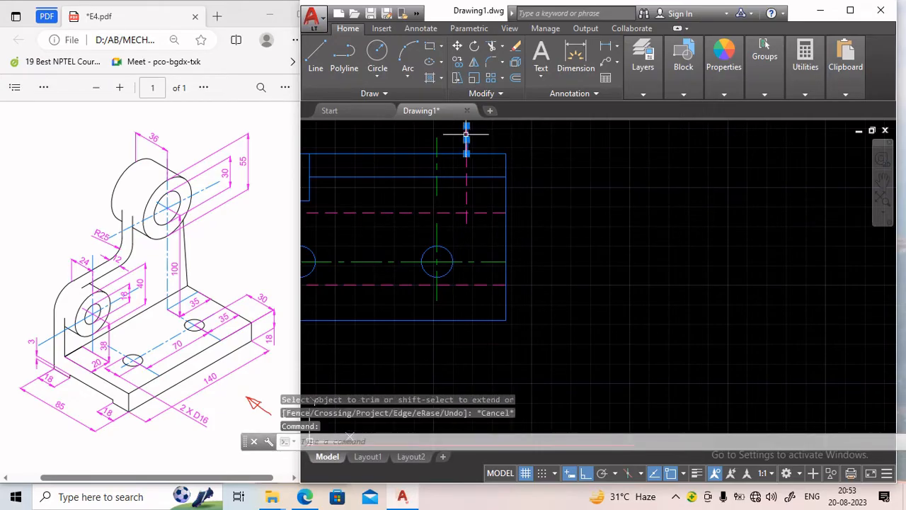
pyautogui.press('Delete')
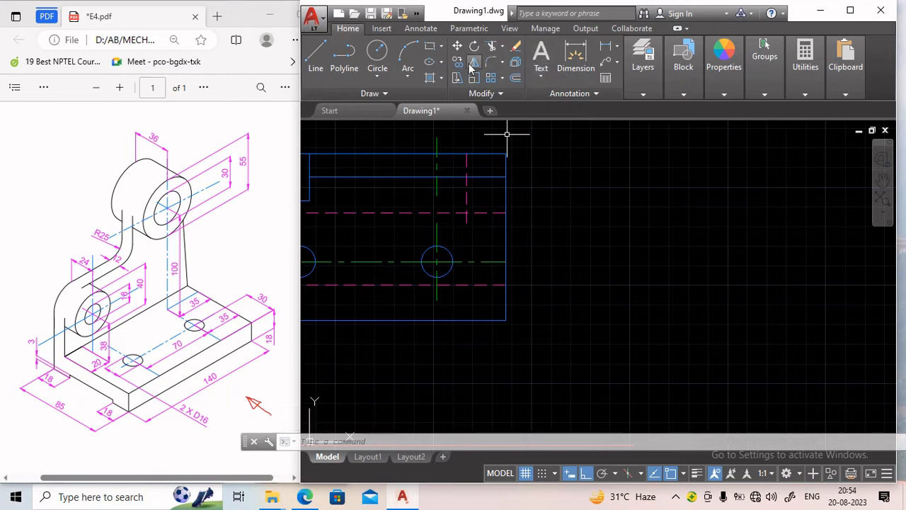
# Mirror the new hidden line about the right circle's vertical centre line, keeping the original.
pyautogui.click(466, 190)
pyautogui.press('Return')
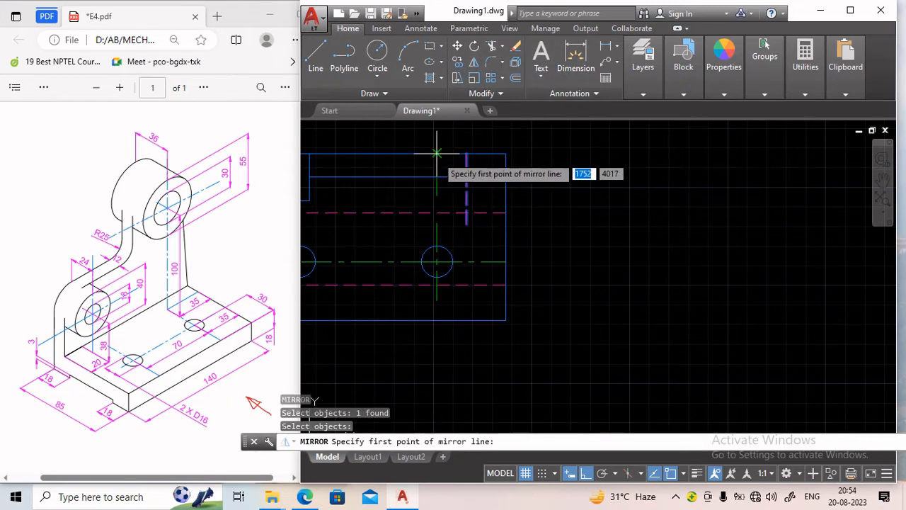
pyautogui.click(437, 153)
pyautogui.click(438, 214)
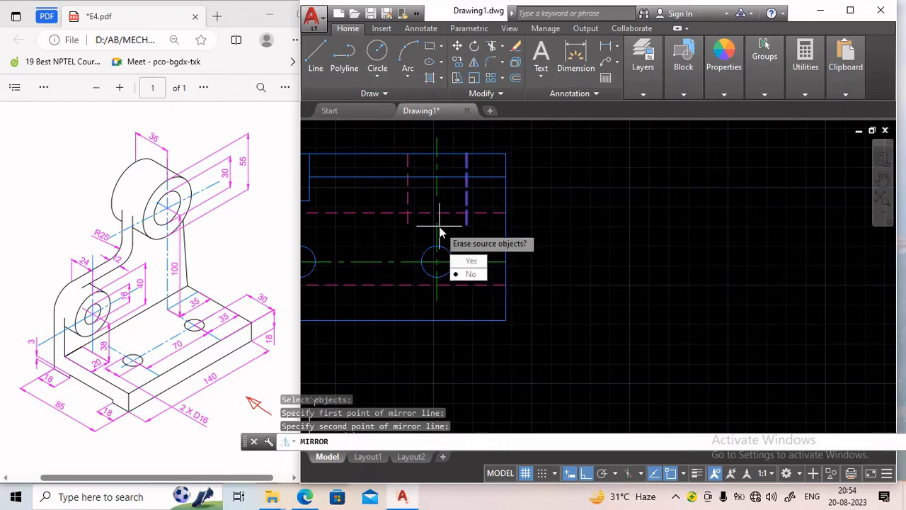
pyautogui.press('Return')
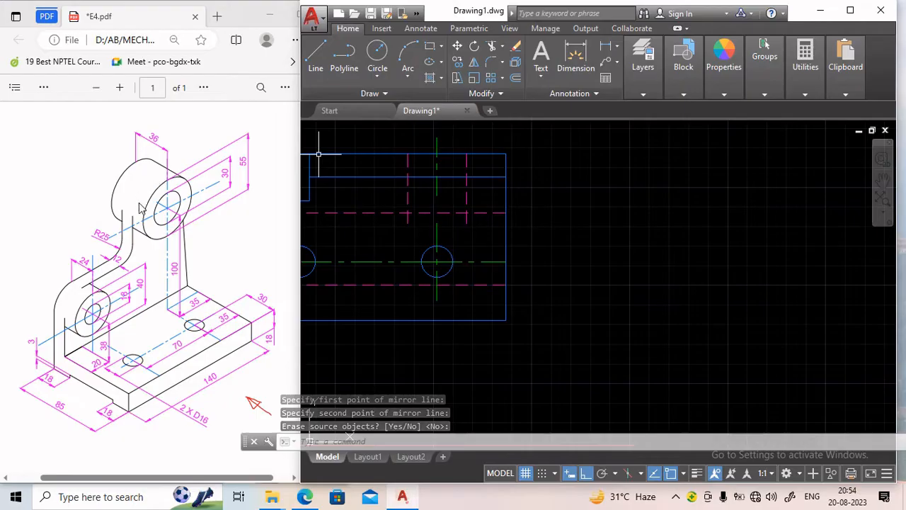
# Switch to the Thin layer and draw a vertical line from the upper hidden line up to the box's top edge.
pyautogui.click(644, 94)
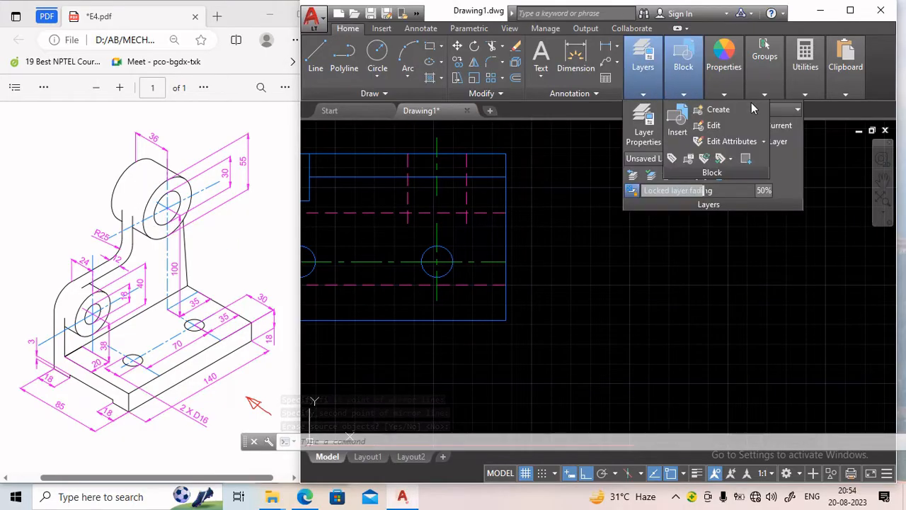
pyautogui.click(785, 109)
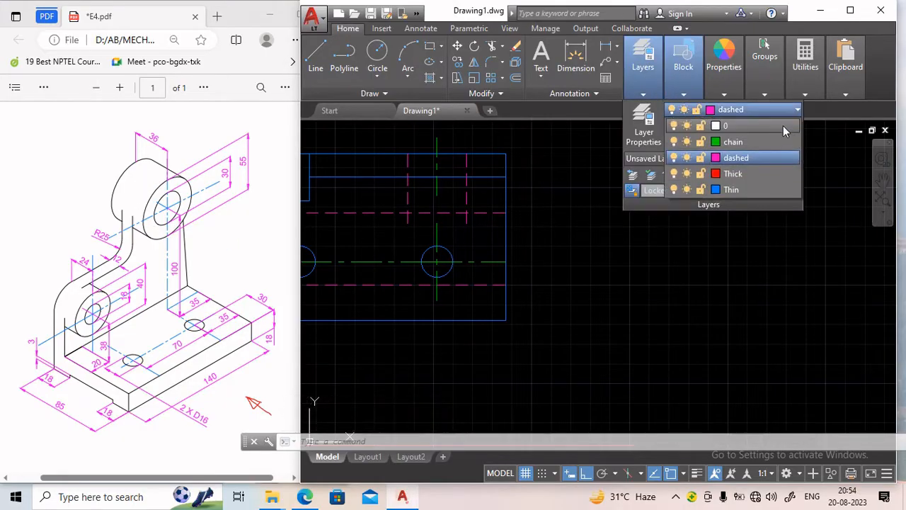
pyautogui.click(745, 188)
pyautogui.click(315, 56)
pyautogui.scroll(-2, 460, 228)
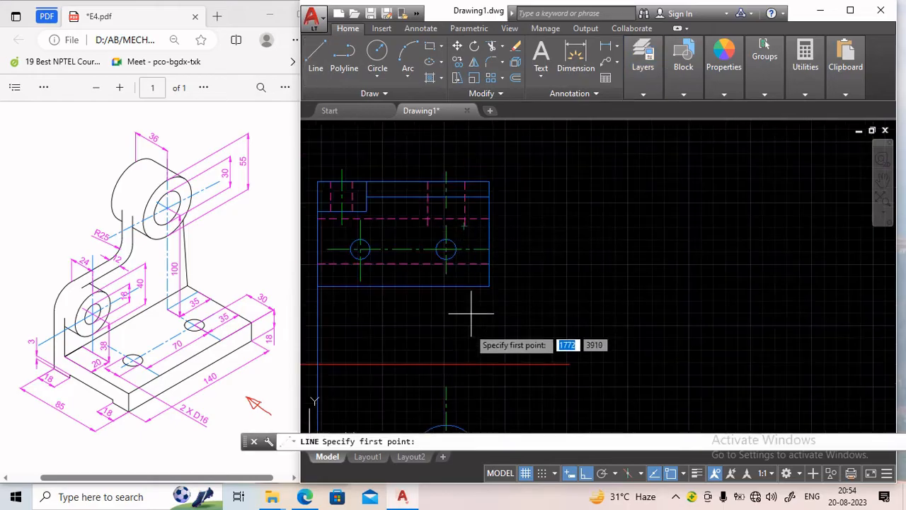
pyautogui.moveTo(464, 324); pyautogui.dragTo(461, 280, button='middle')
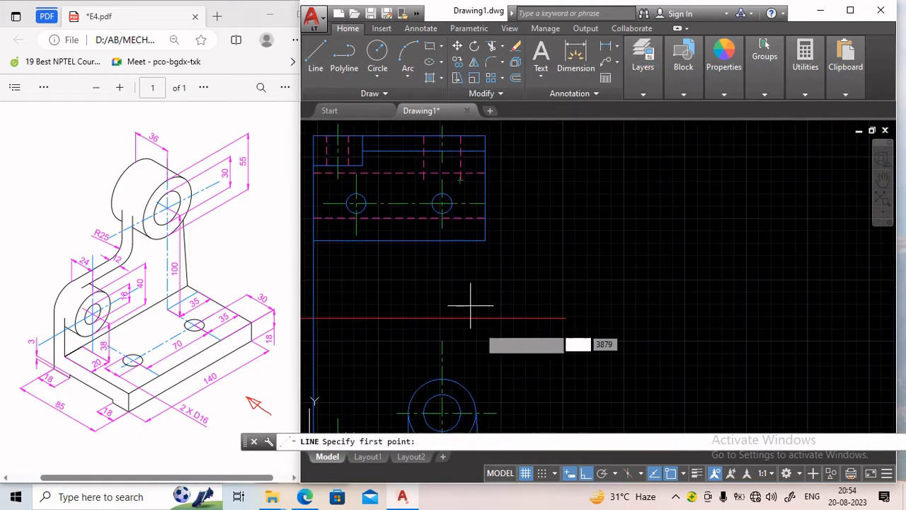
pyautogui.click(472, 176)
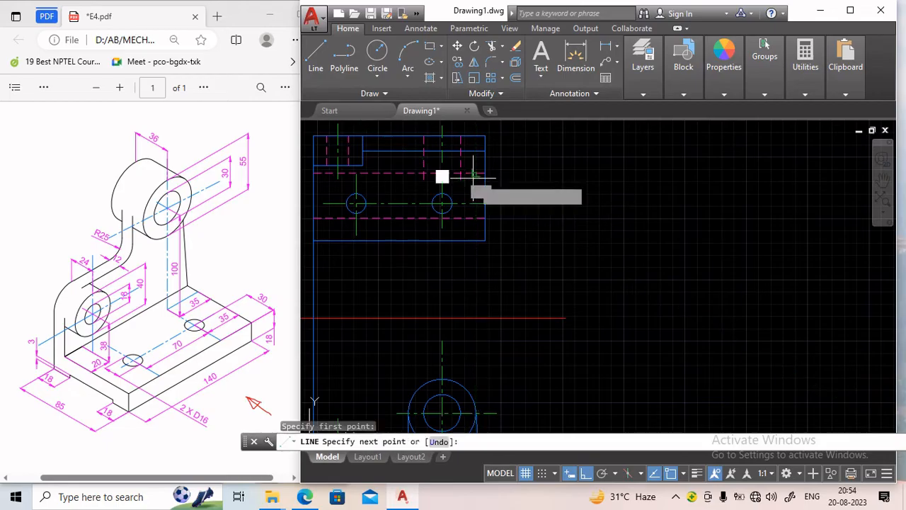
pyautogui.click(476, 136)
pyautogui.press('Return')
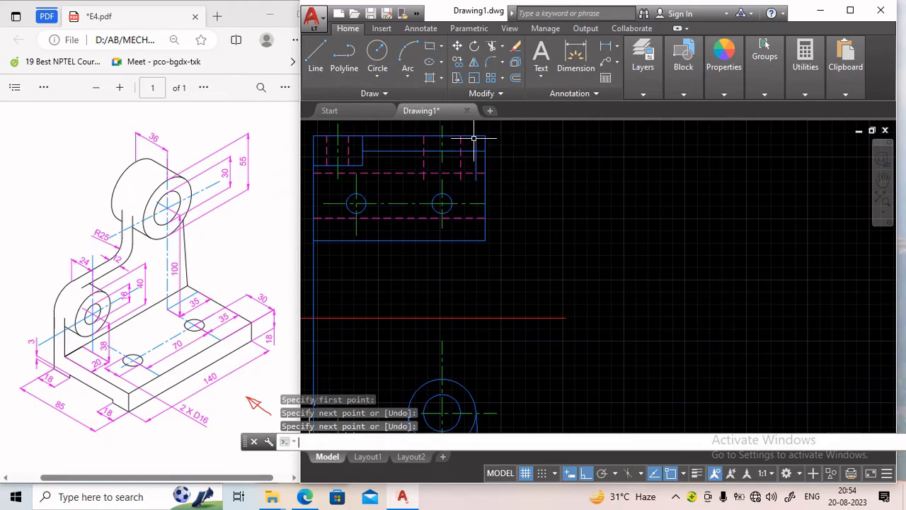
# Mirror the new vertical line about the right circle's vertical centre line, keeping the original.
pyautogui.click(474, 62)
pyautogui.scroll(4, 441, 138)
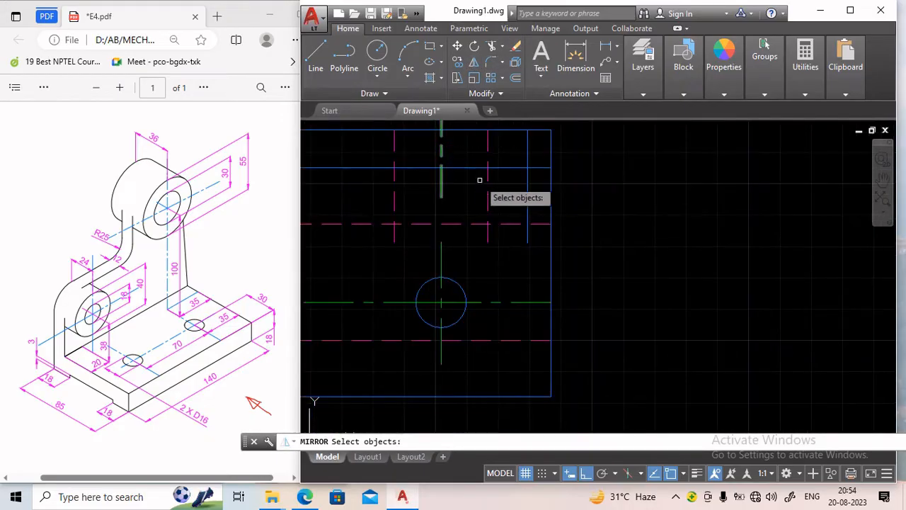
pyautogui.click(527, 185)
pyautogui.press('Return')
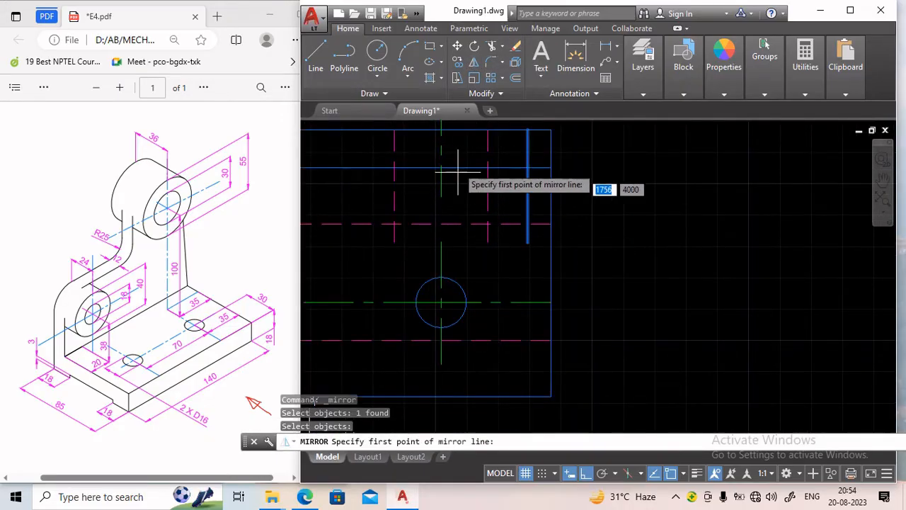
pyautogui.click(437, 130)
pyautogui.click(443, 241)
pyautogui.press('Return')
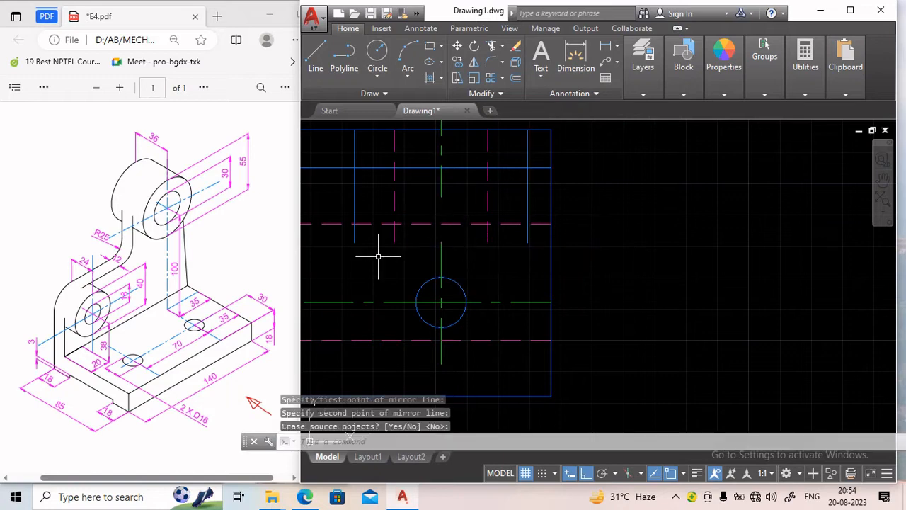
# Draw a horizontal line joining the lower ends of the two new vertical lines.
pyautogui.click(316, 56)
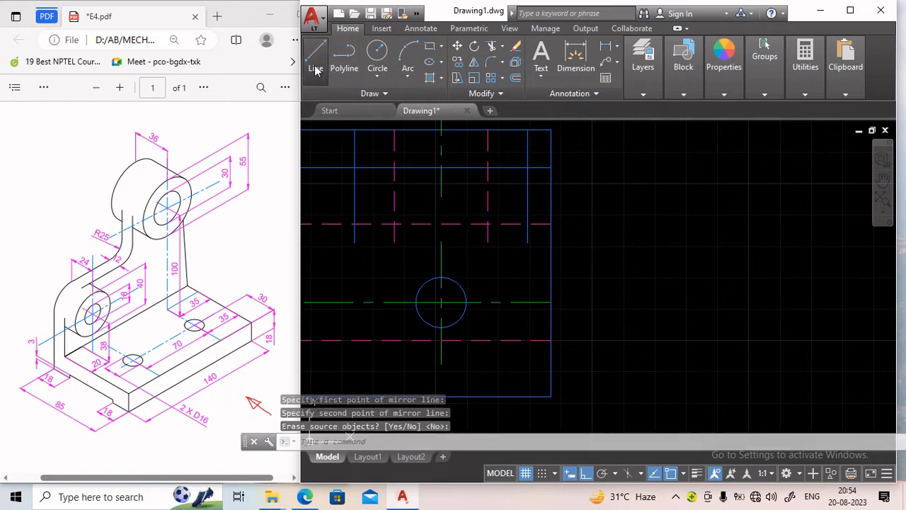
pyautogui.click(355, 242)
pyautogui.click(527, 242)
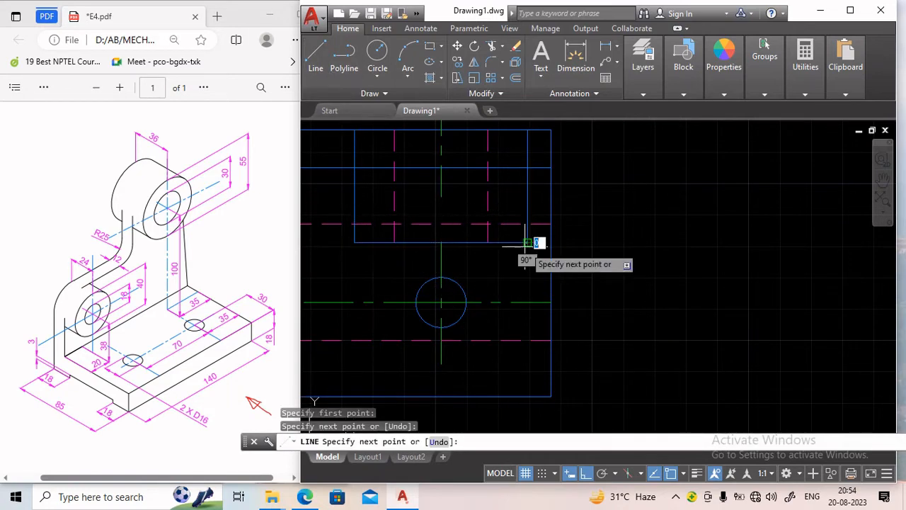
pyautogui.press('Return')
pyautogui.scroll(-2, 591, 225)
pyautogui.moveTo(585, 213); pyautogui.dragTo(588, 229, button='middle')
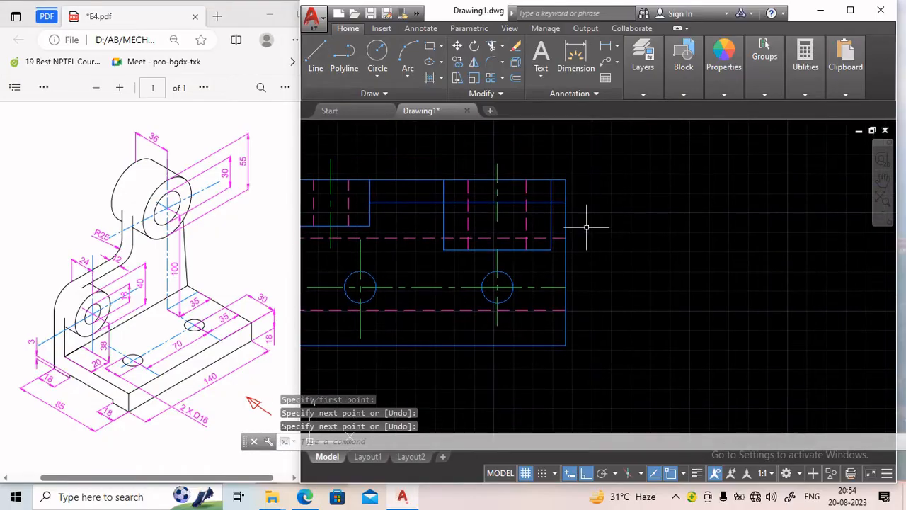
# Stretch the lower end of the right circle's upper centre line down to the raised block's lower edge.
pyautogui.click(498, 207)
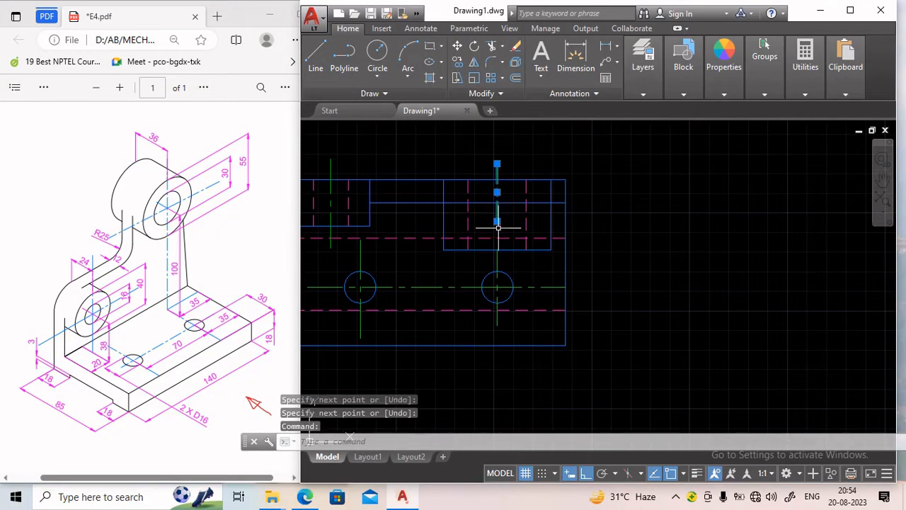
pyautogui.click(497, 222)
pyautogui.click(497, 249)
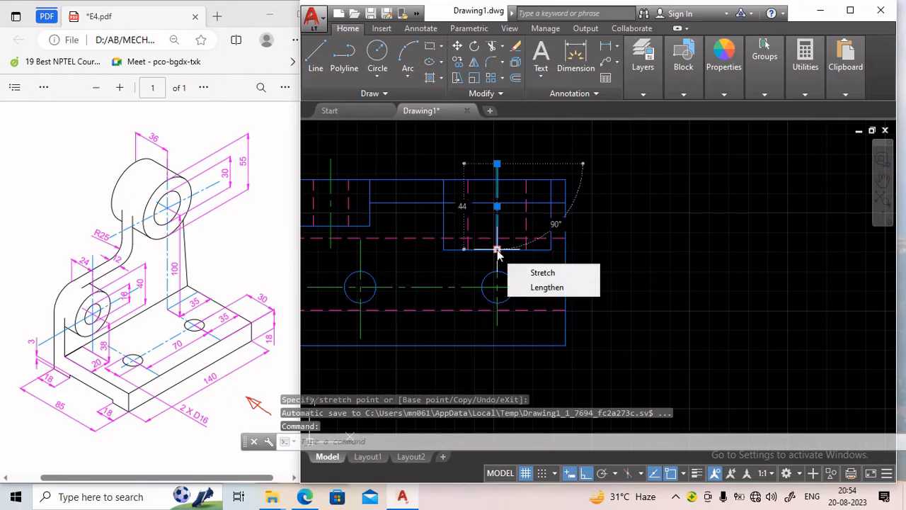
pyautogui.press('Escape')
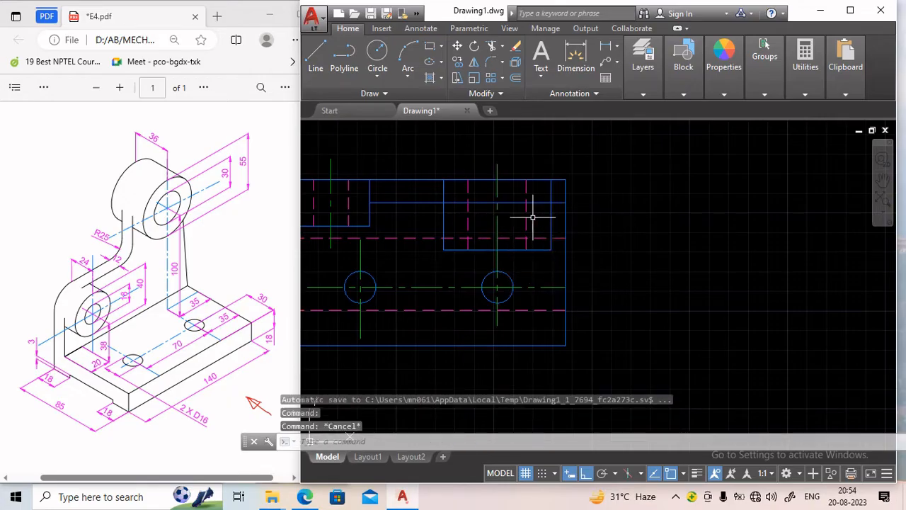
# Trim the horizontal line where it runs through the right raised block of the top view.
pyautogui.scroll(-3, 598, 202)
pyautogui.scroll(1, 598, 200)
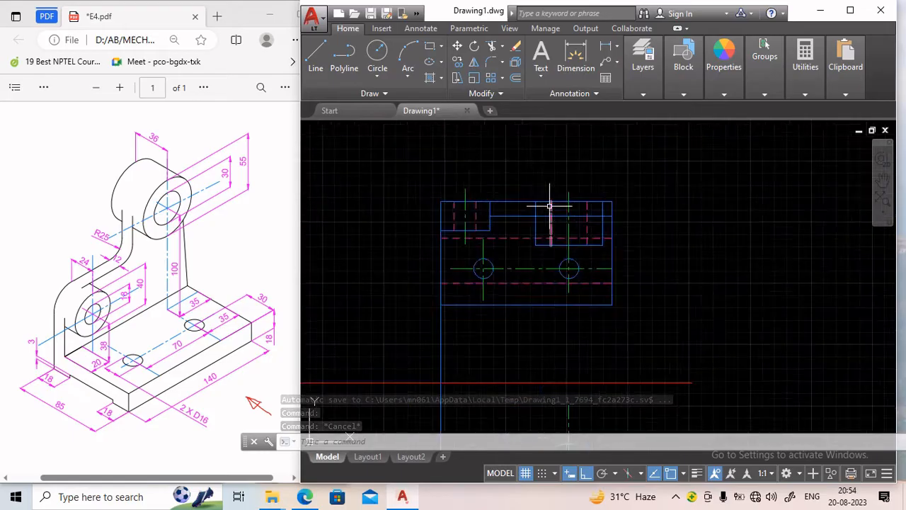
pyautogui.scroll(2, 549, 206)
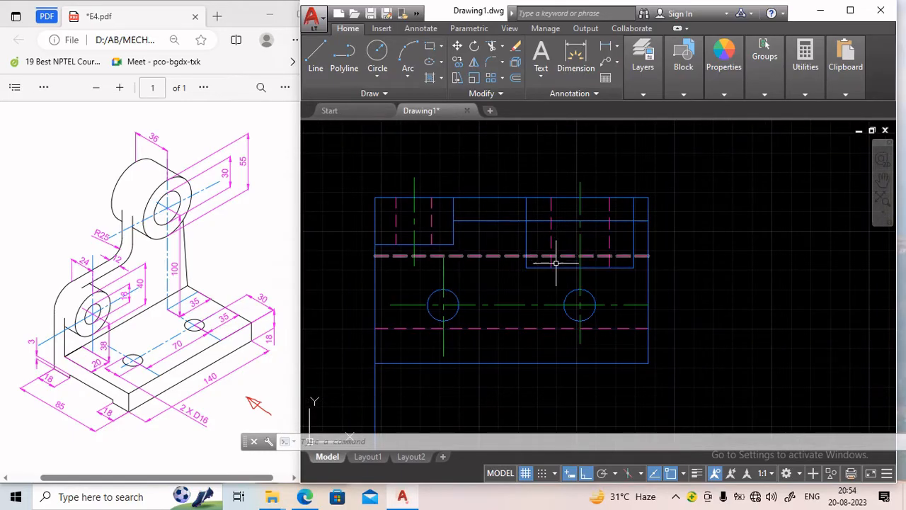
pyautogui.click(493, 48)
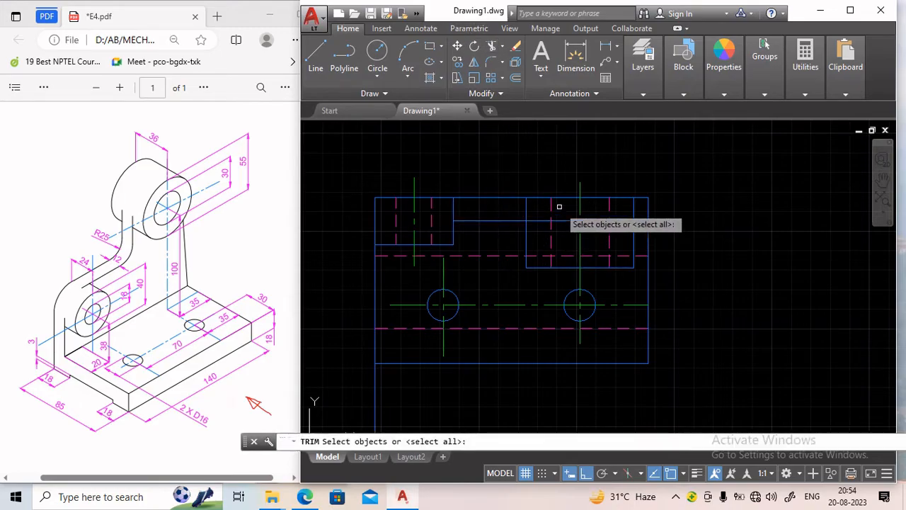
pyautogui.press('Return')
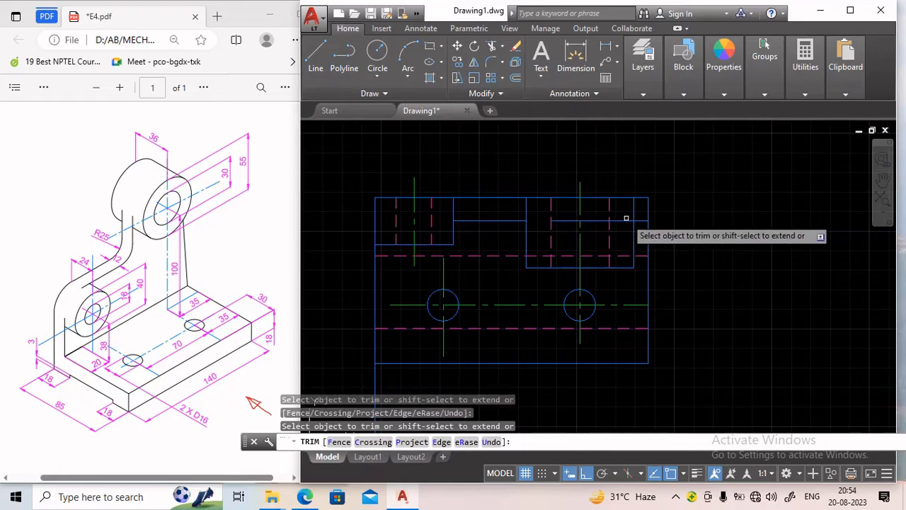
pyautogui.press('Return')
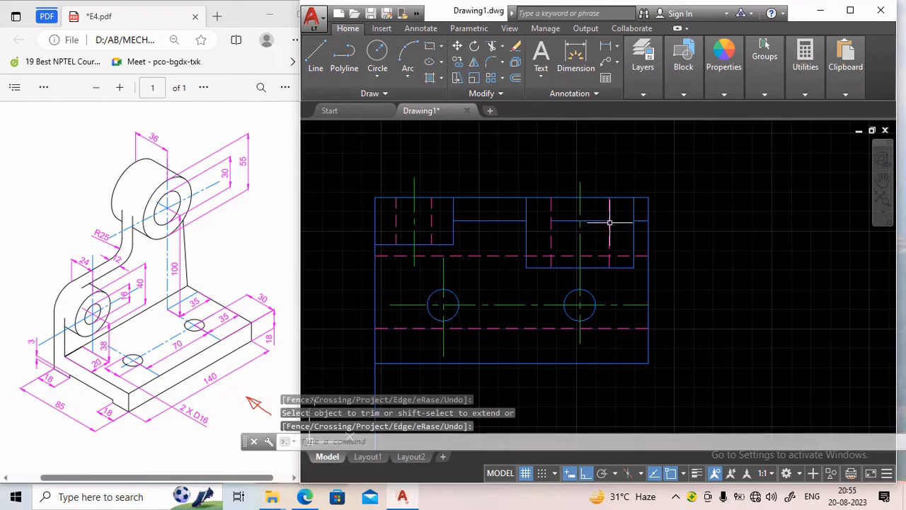
# Delete the leftover horizontal segment between the hidden lines inside the right raised block.
pyautogui.click(640, 220)
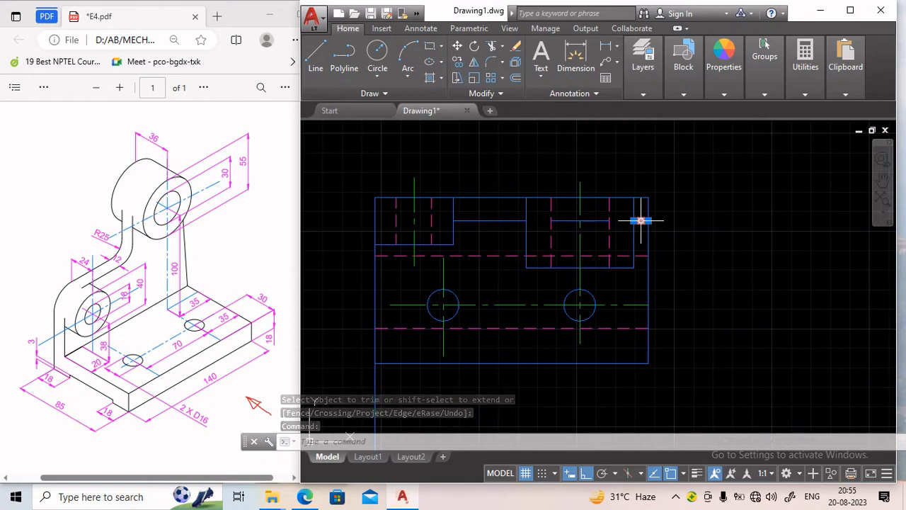
pyautogui.press('Escape')
pyautogui.click(597, 220)
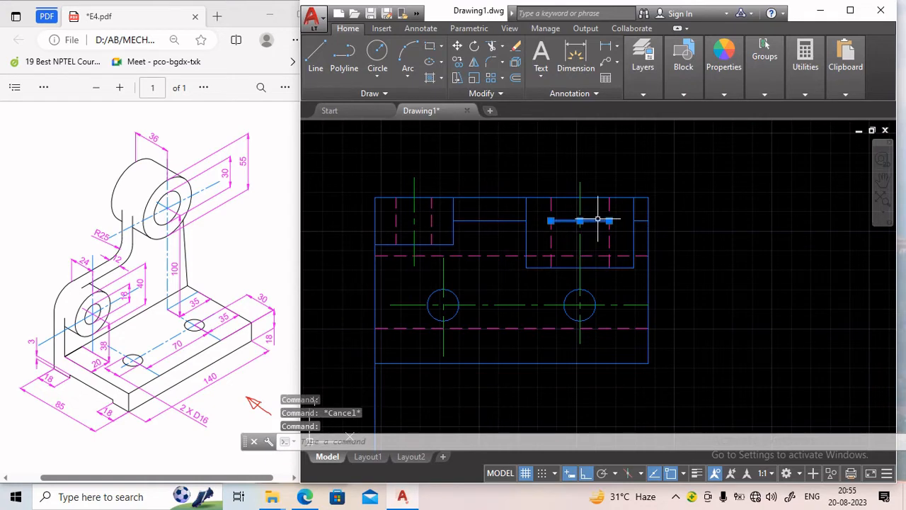
pyautogui.press('Delete')
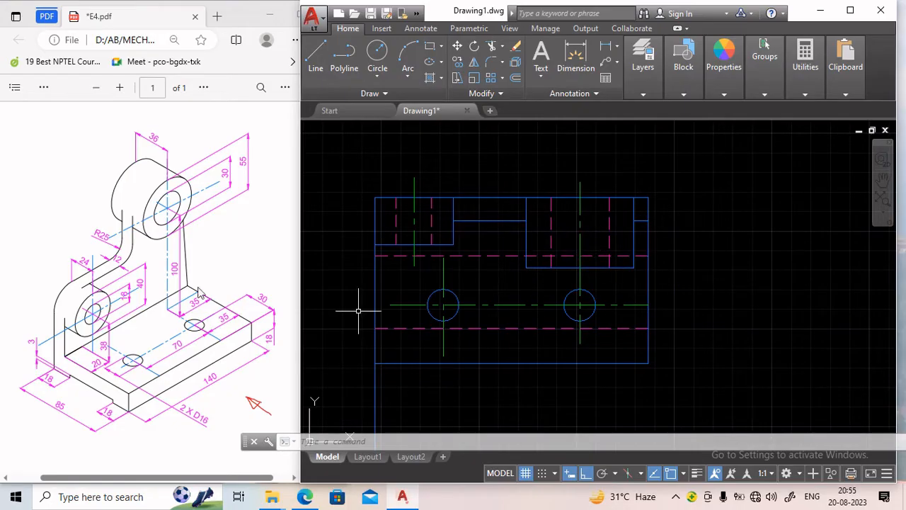
# Lengthen the red horizontal construction line further to the left by stretching its end.
pyautogui.scroll(-2, 415, 304)
pyautogui.moveTo(414, 304)
pyautogui.mouseDown(button='middle')
pyautogui.moveTo(430, 337)
pyautogui.moveTo(443, 259)
pyautogui.mouseUp(button='middle')
pyautogui.scroll(-2, 424, 265)
pyautogui.scroll(-1, 443, 259)
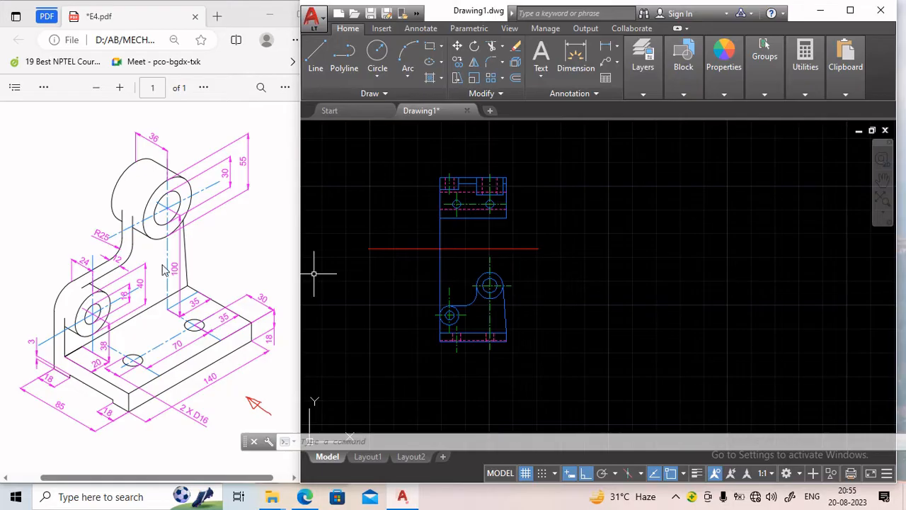
pyautogui.click(377, 247)
pyautogui.moveTo(367, 297); pyautogui.dragTo(407, 284, button='middle')
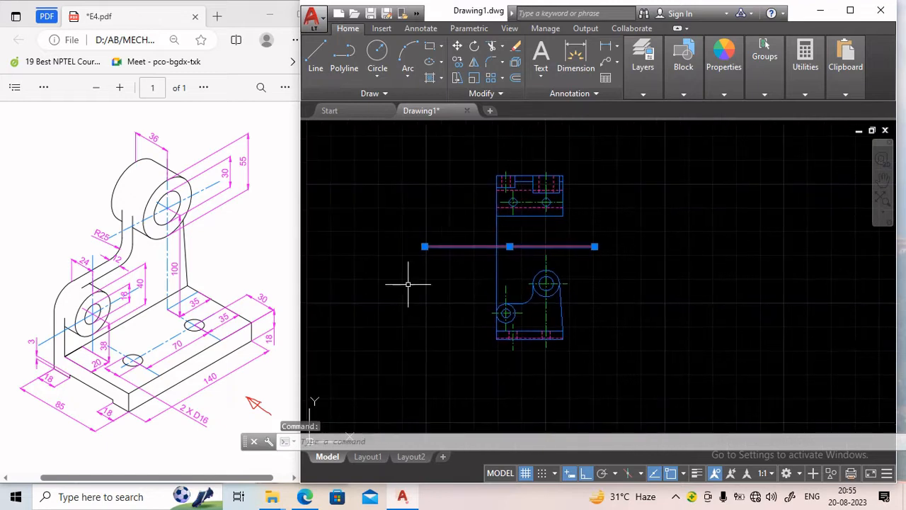
pyautogui.click(425, 246)
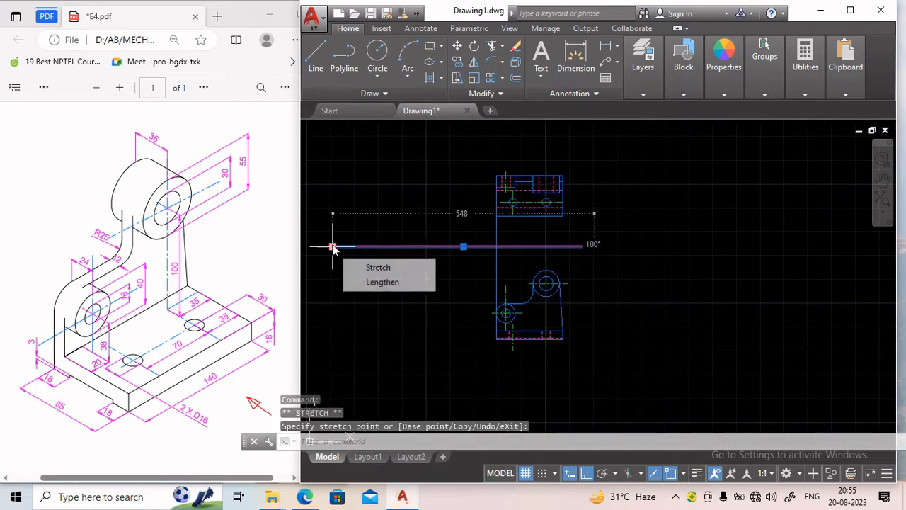
pyautogui.click(333, 247)
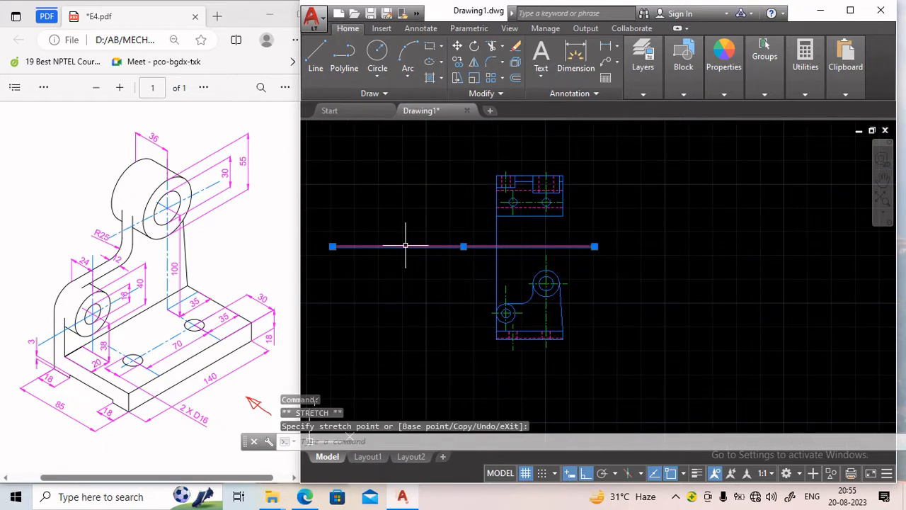
pyautogui.press('Escape')
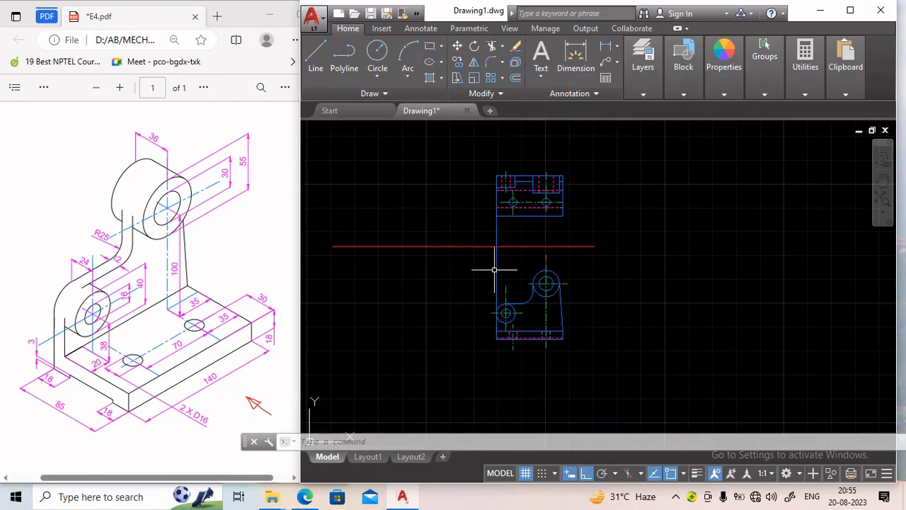
# Switch to the Thick layer and draw a vertical construction line crossing the horizontal one, left of the views.
pyautogui.click(315, 55)
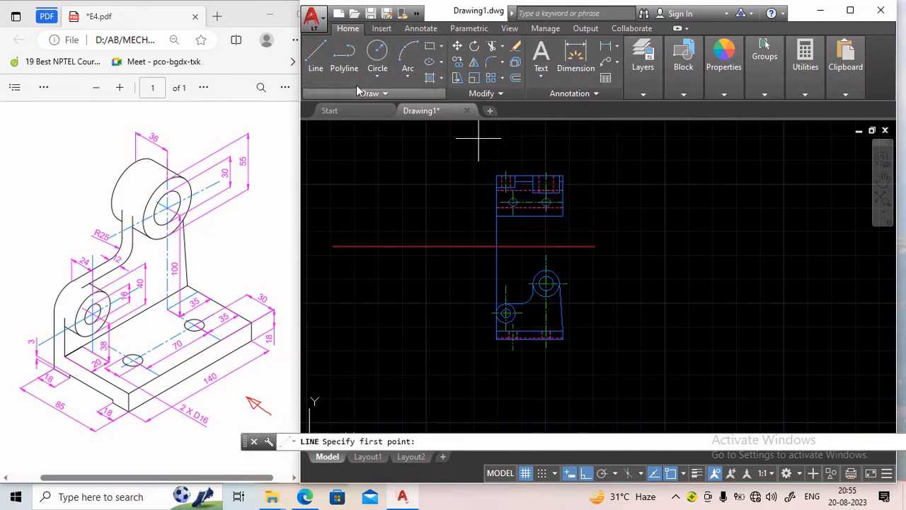
pyautogui.click(644, 95)
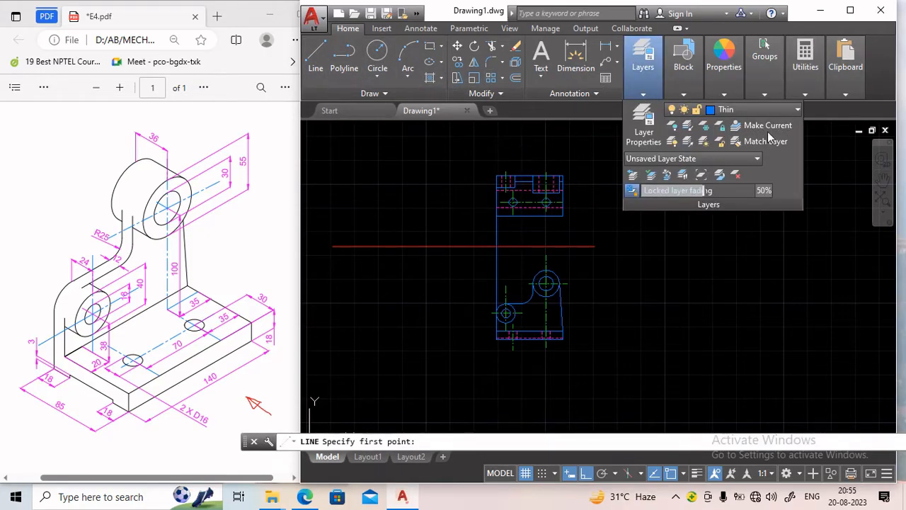
pyautogui.click(782, 110)
pyautogui.click(736, 174)
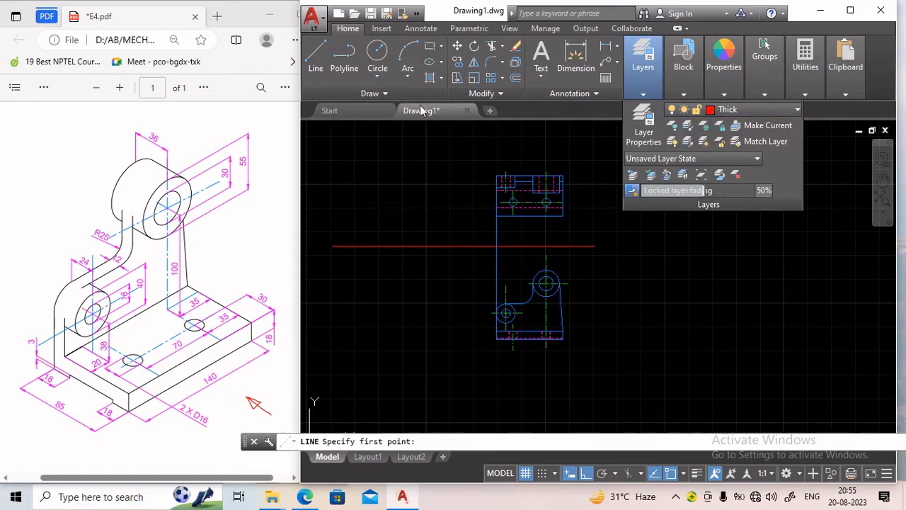
pyautogui.click(316, 55)
pyautogui.click(468, 153)
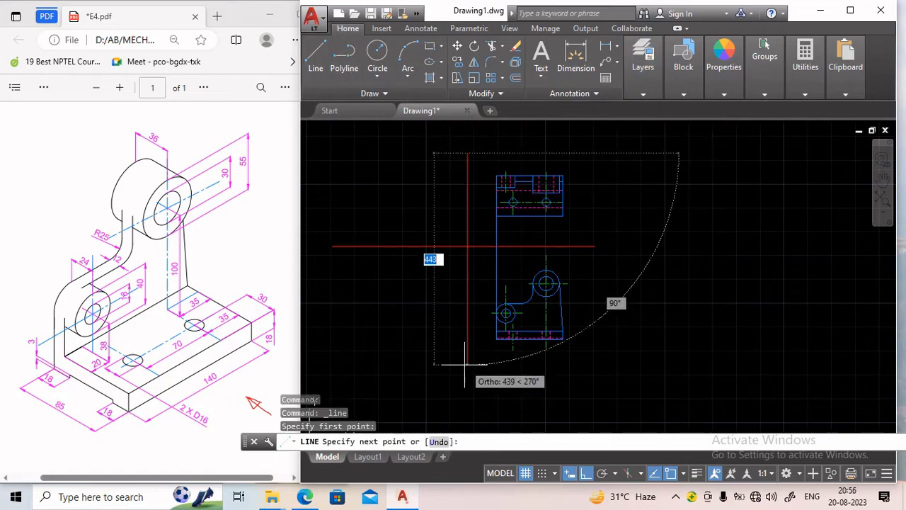
pyautogui.press('Escape')
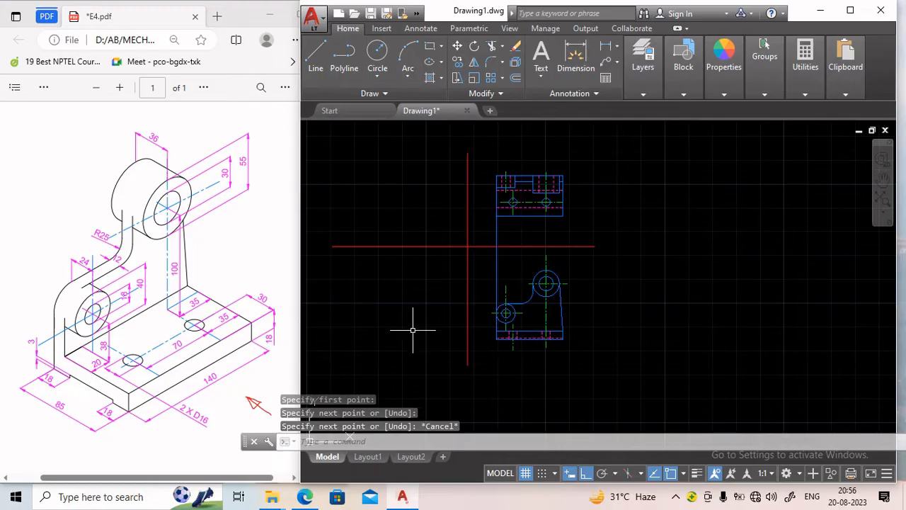
# Switch to the Thin layer and draw a 45° mitre line at 225° from the top view's lower-left corner.
pyautogui.scroll(4, 460, 361)
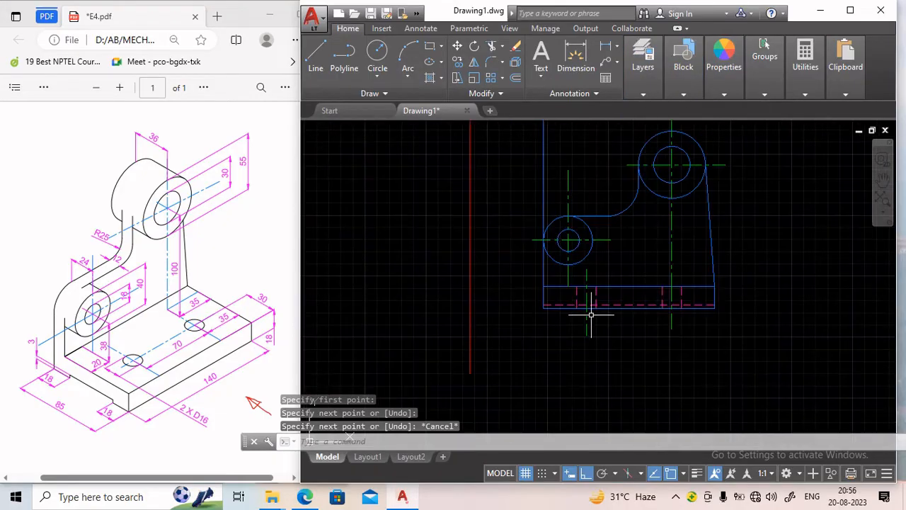
pyautogui.moveTo(535, 312); pyautogui.dragTo(639, 335, button='middle')
pyautogui.scroll(-3, 540, 293)
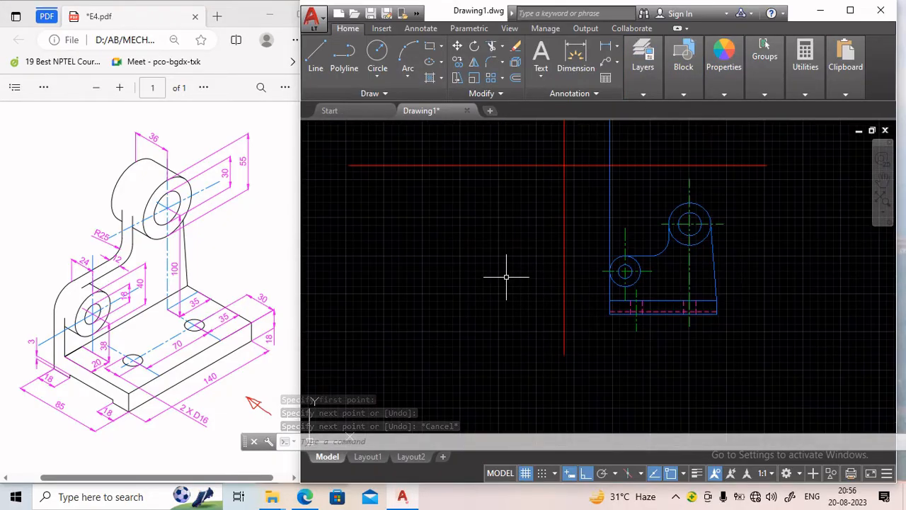
pyautogui.moveTo(505, 275); pyautogui.dragTo(549, 302, button='middle')
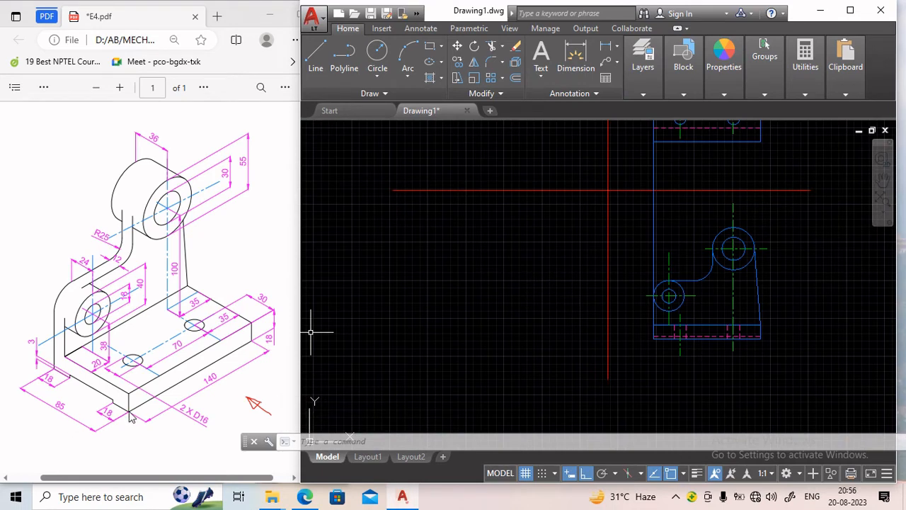
pyautogui.moveTo(551, 282); pyautogui.dragTo(555, 316, button='middle')
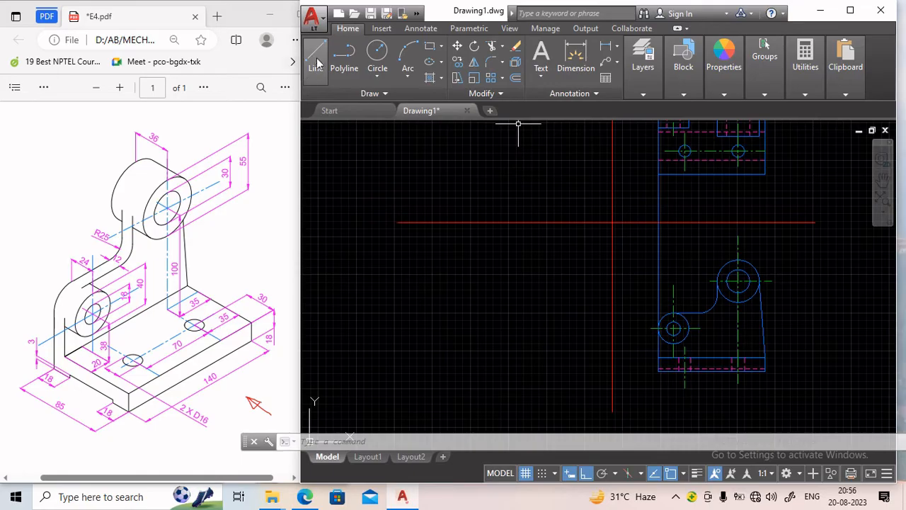
pyautogui.click(657, 93)
pyautogui.click(751, 112)
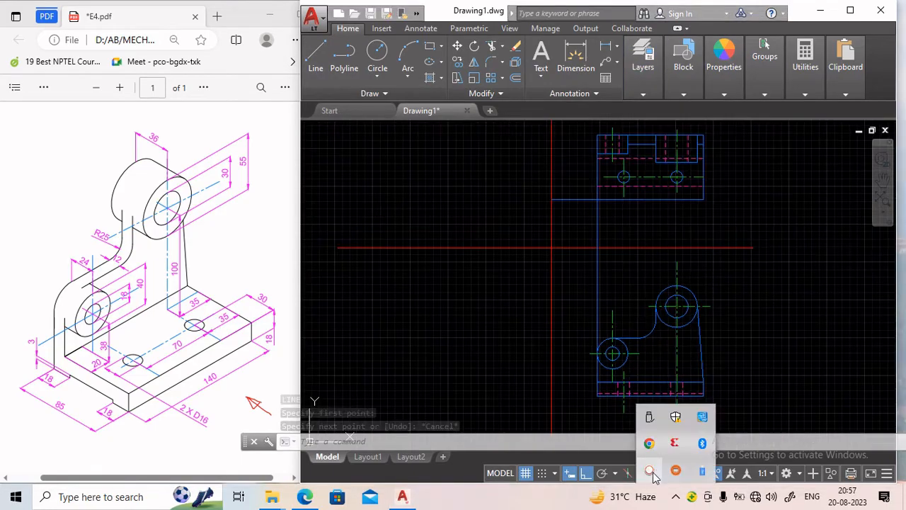
pyautogui.click(652, 473)
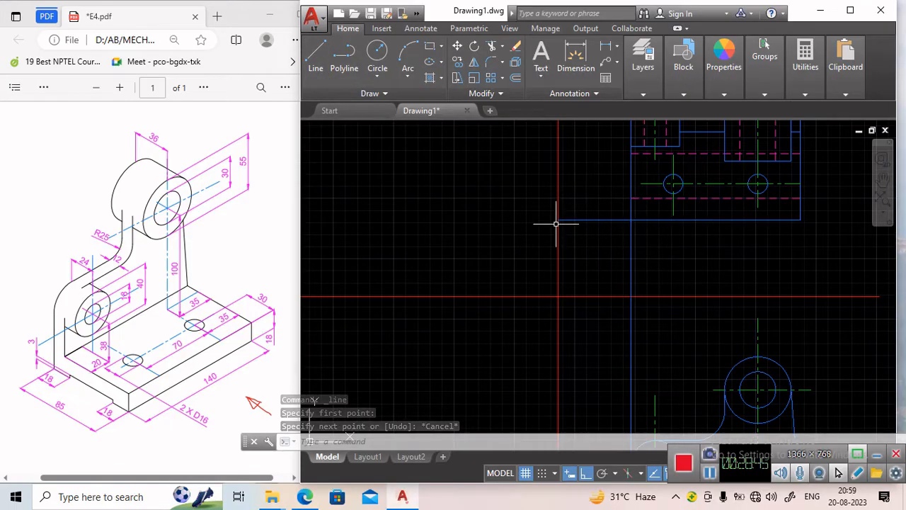
pyautogui.click(316, 56)
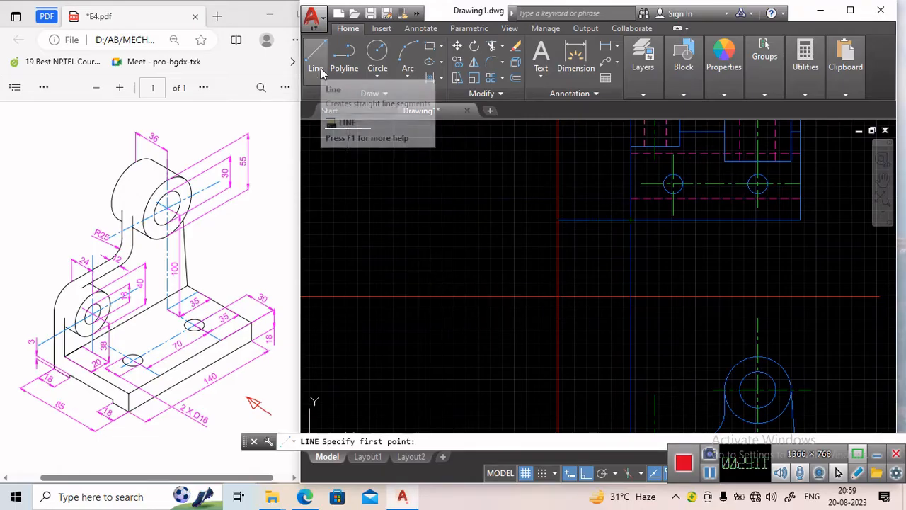
pyautogui.click(558, 220)
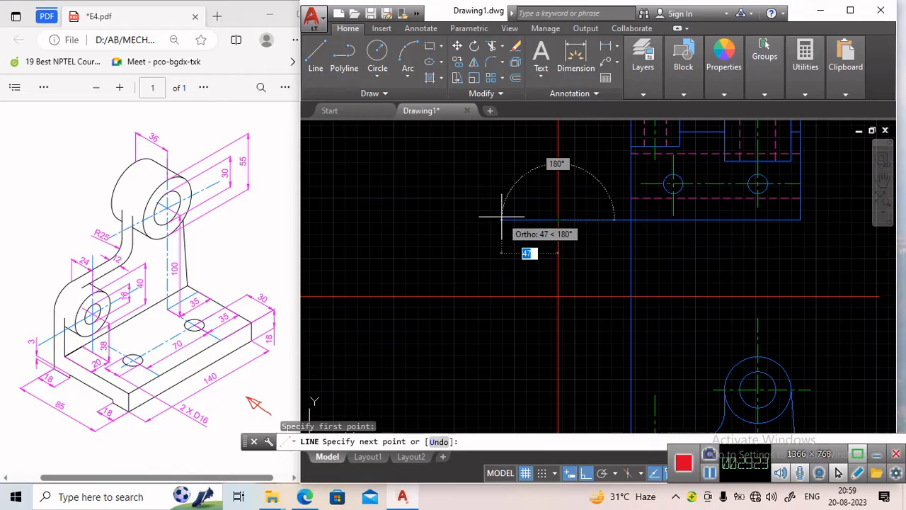
pyautogui.press('Tab')
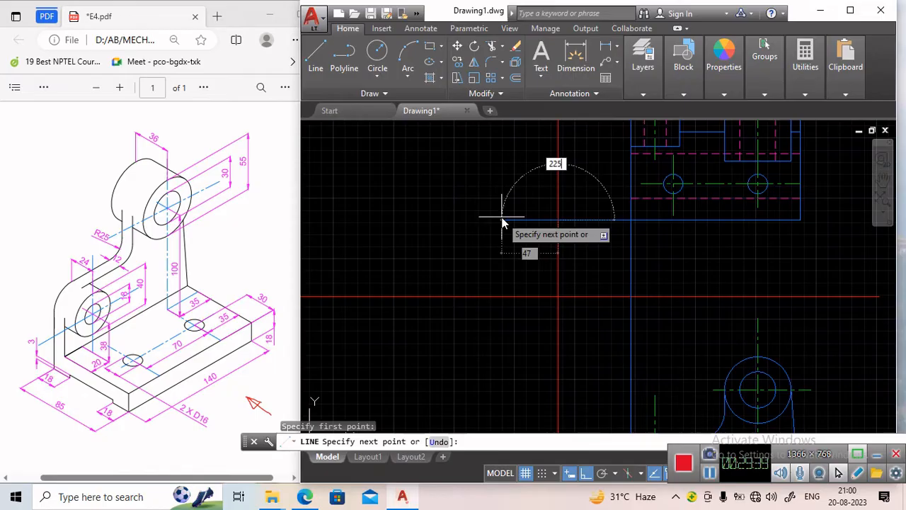
pyautogui.press('Tab')
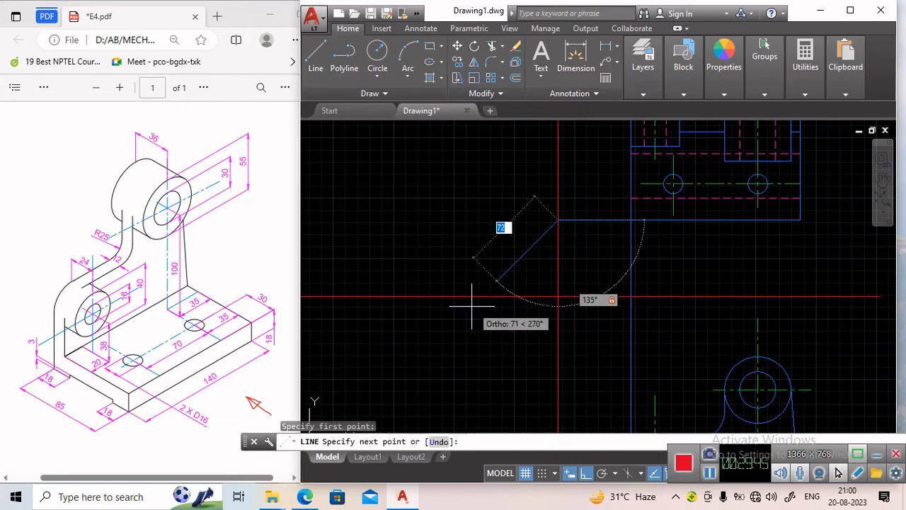
pyautogui.click(438, 331)
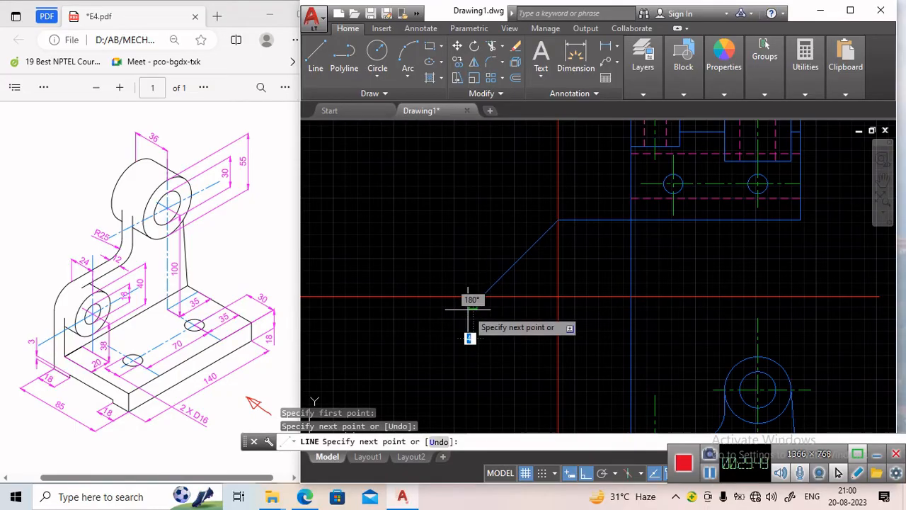
pyautogui.press('Escape')
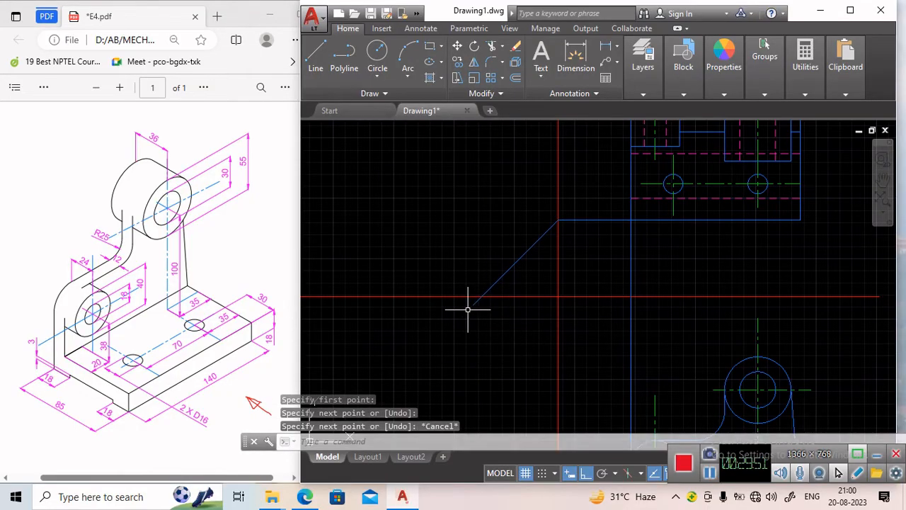
# Draw a vertical projection line downward from where the mitre line meets the red horizontal construction line.
pyautogui.click(316, 57)
pyautogui.moveTo(445, 313); pyautogui.dragTo(431, 238, button='middle')
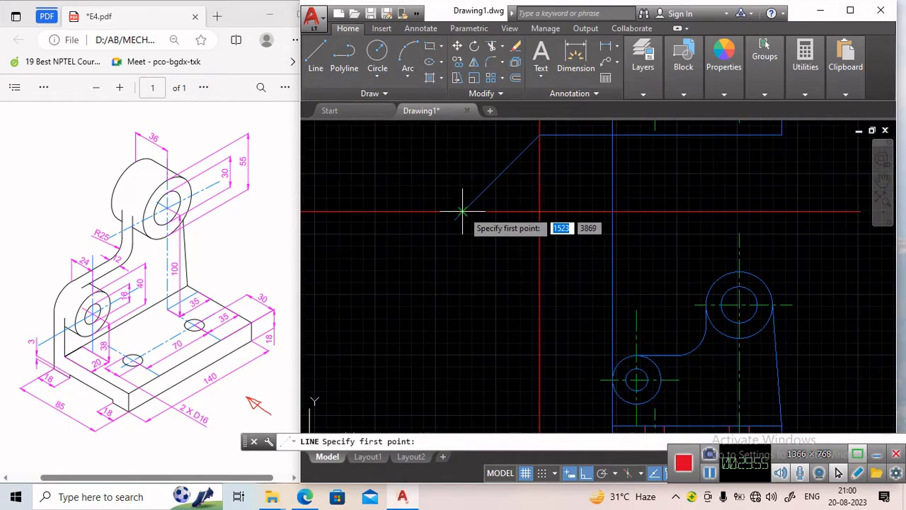
pyautogui.click(429, 211)
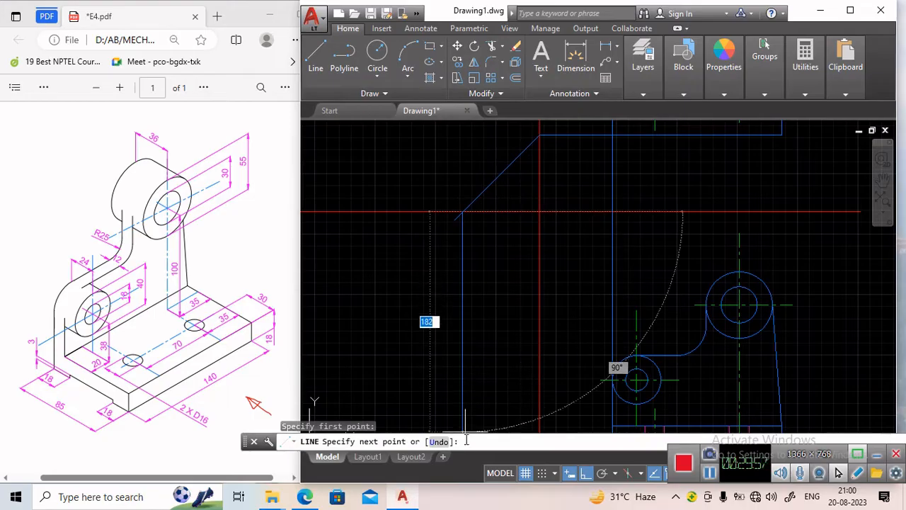
pyautogui.moveTo(462, 414); pyautogui.dragTo(467, 307, button='middle')
pyautogui.click(467, 369)
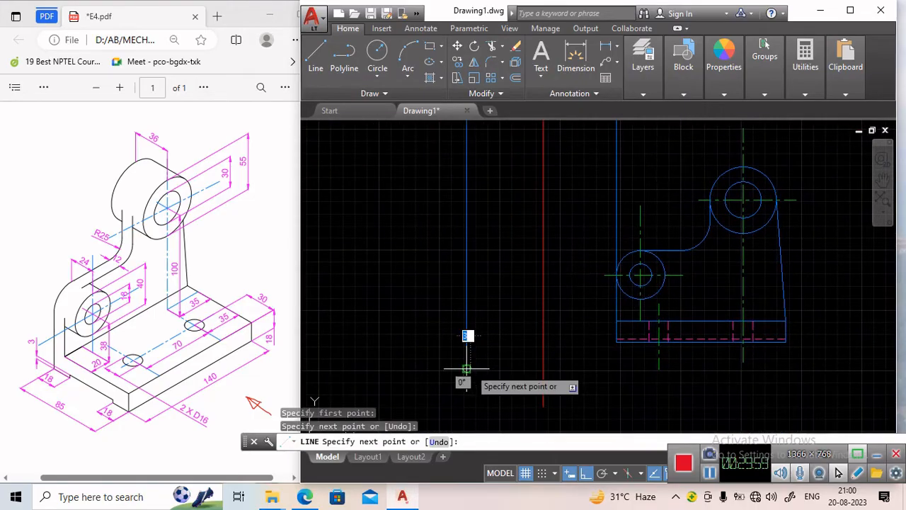
pyautogui.press('Return')
pyautogui.press('Return')
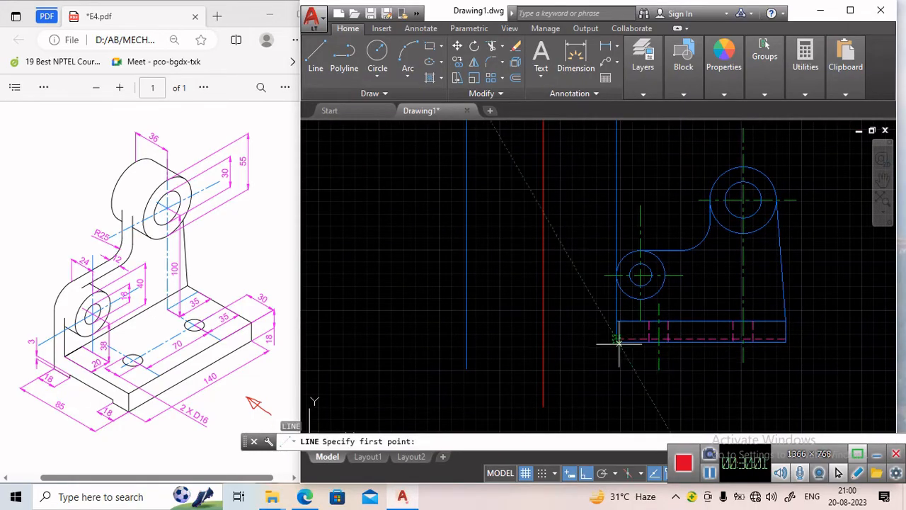
# Draw a horizontal line 140 long from the front view's lower-left corner leftward to the new vertical projection line.
pyautogui.click(618, 342)
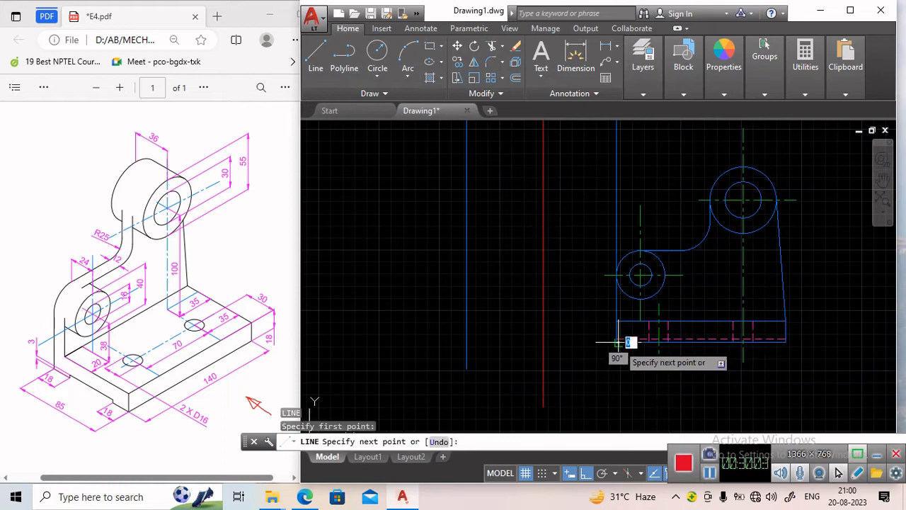
pyautogui.click(467, 342)
pyautogui.press('Return')
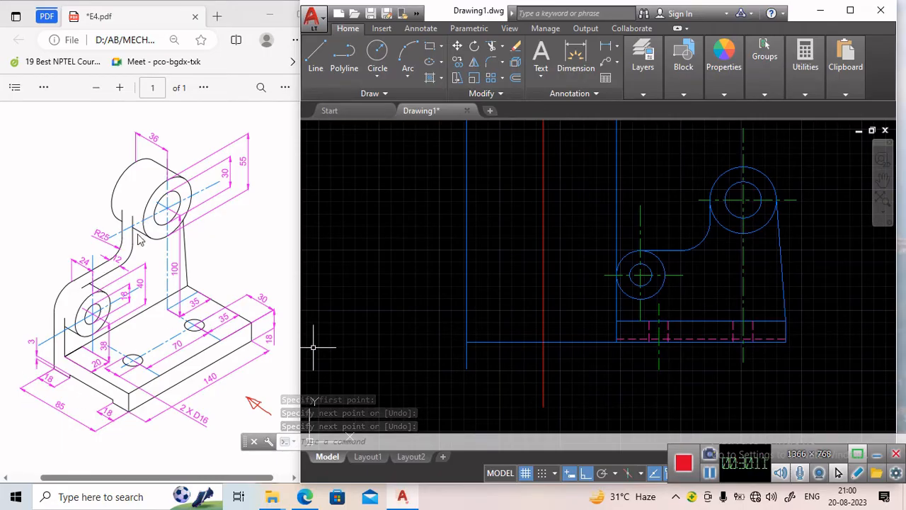
# Start the side view from the corner of the projection lines with a line 18 up and 73 to the left.
pyautogui.moveTo(388, 271); pyautogui.dragTo(489, 282, button='middle')
pyautogui.click(315, 51)
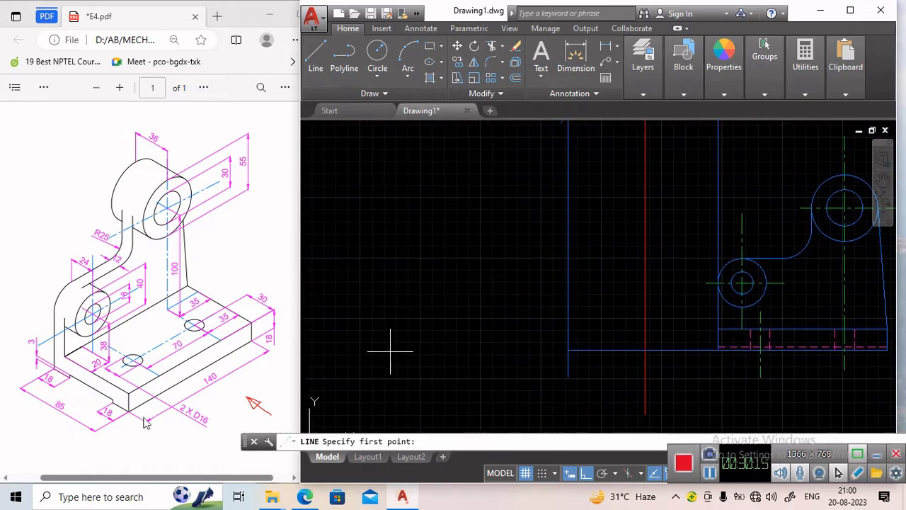
pyautogui.click(568, 350)
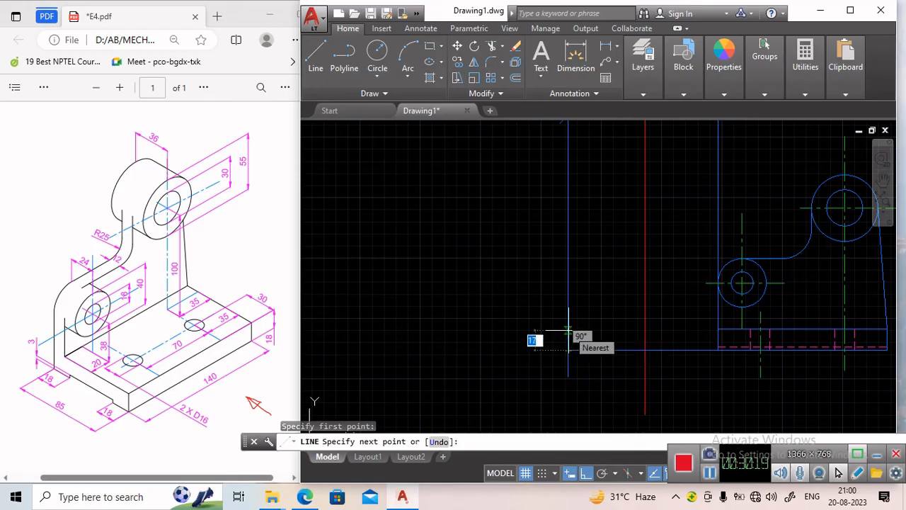
pyautogui.write('1')
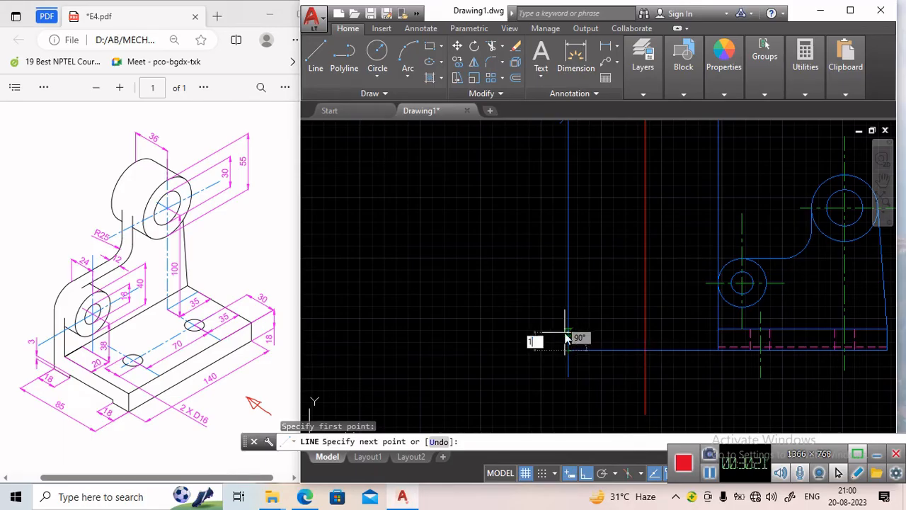
pyautogui.press('Return')
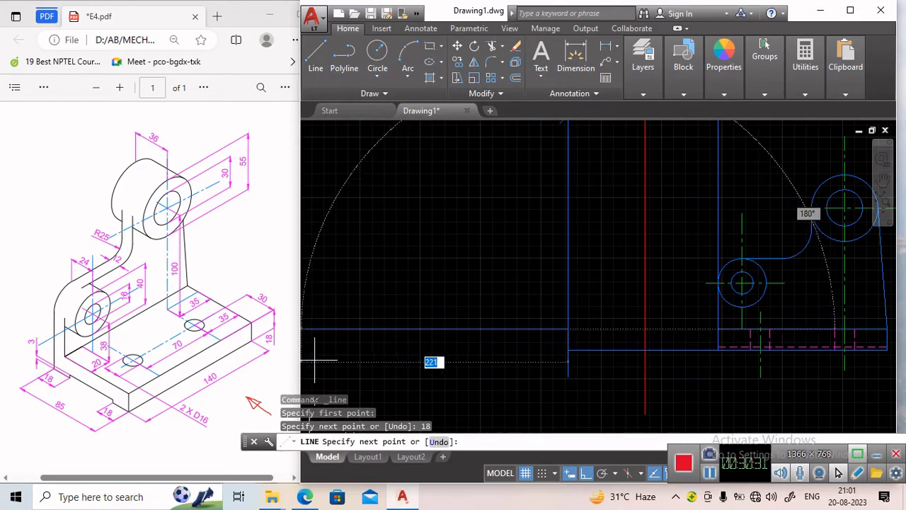
pyautogui.write('73')
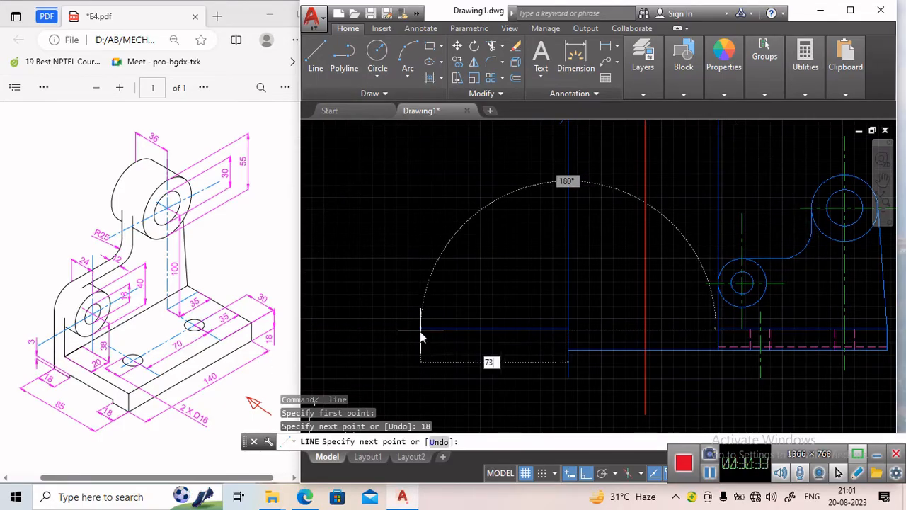
pyautogui.press('Return')
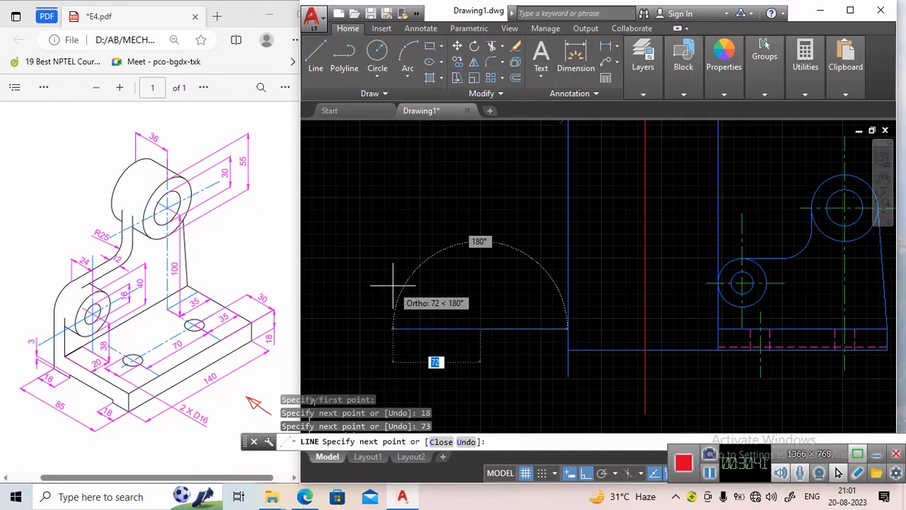
pyautogui.press('Escape')
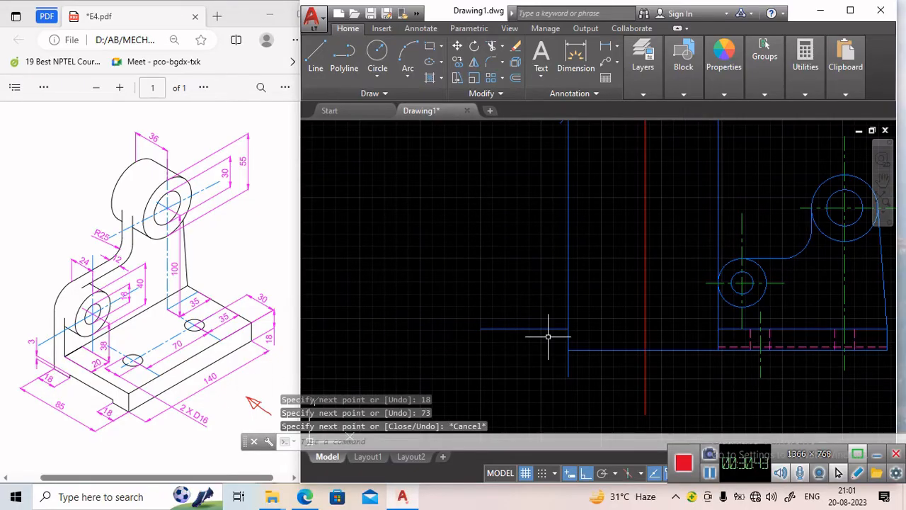
# Draw the side view's notched bottom edge from the same corner with segments 18, 3, 49, 3 and 18 long.
pyautogui.press('Return')
pyautogui.click(568, 348)
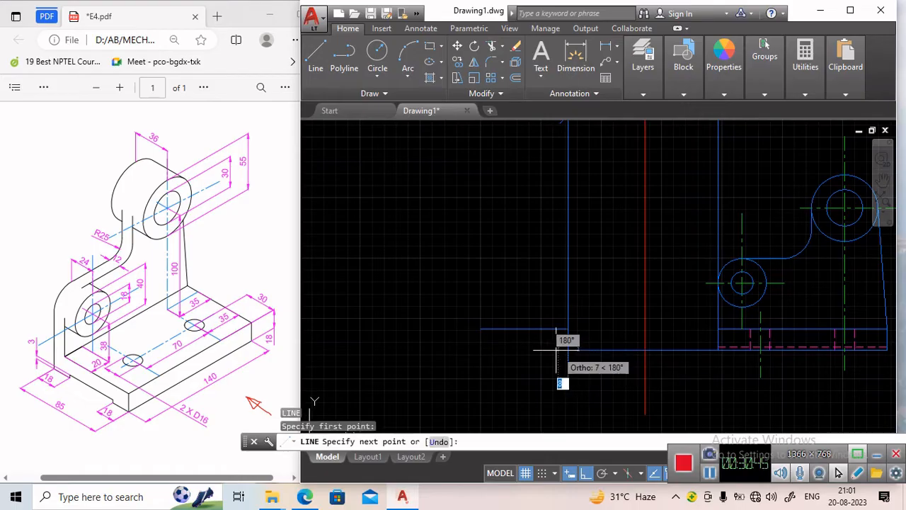
pyautogui.write('1')
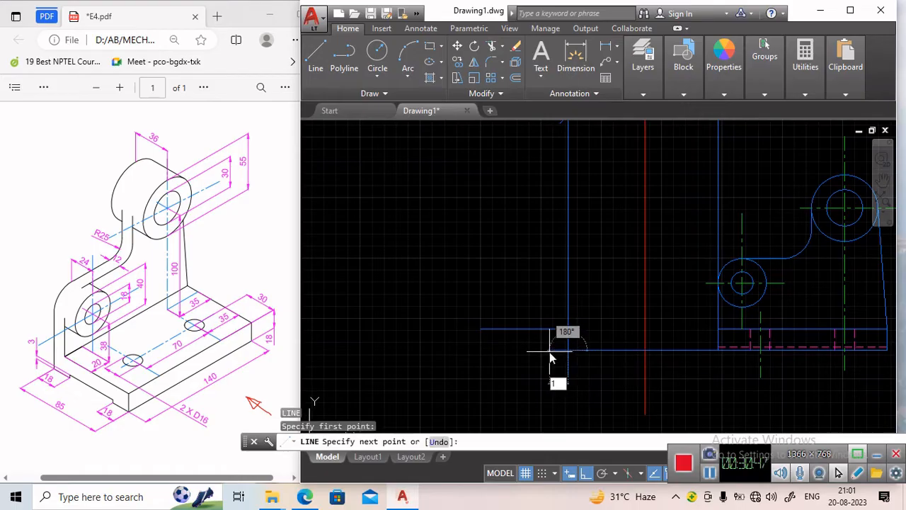
pyautogui.write('8')
pyautogui.press('Return')
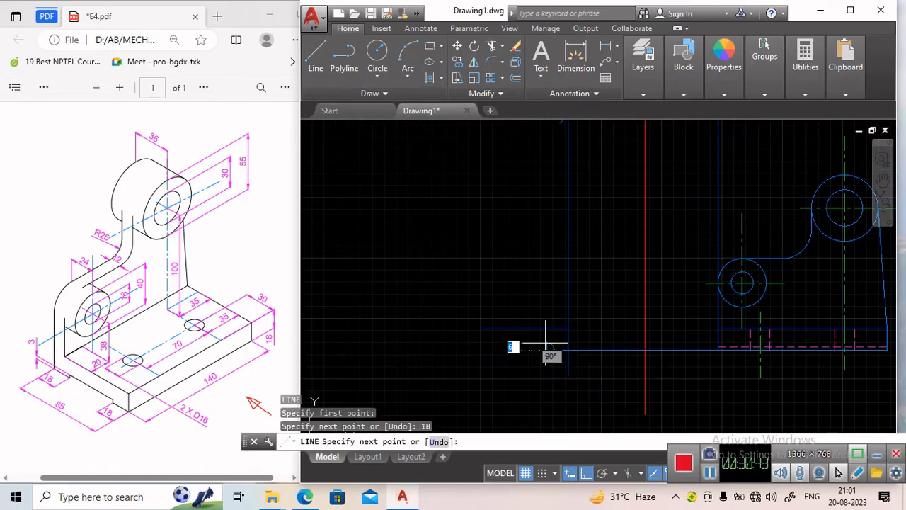
pyautogui.write('3')
pyautogui.press('Return')
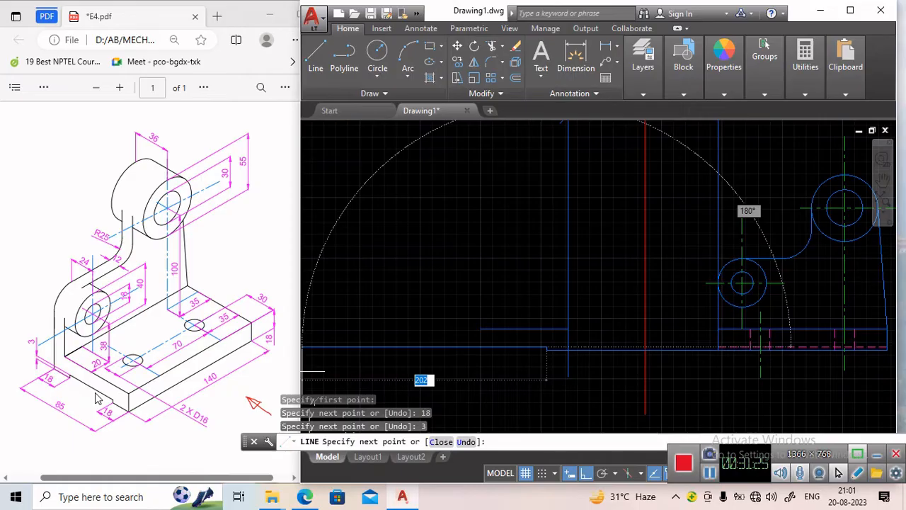
pyautogui.press('Return')
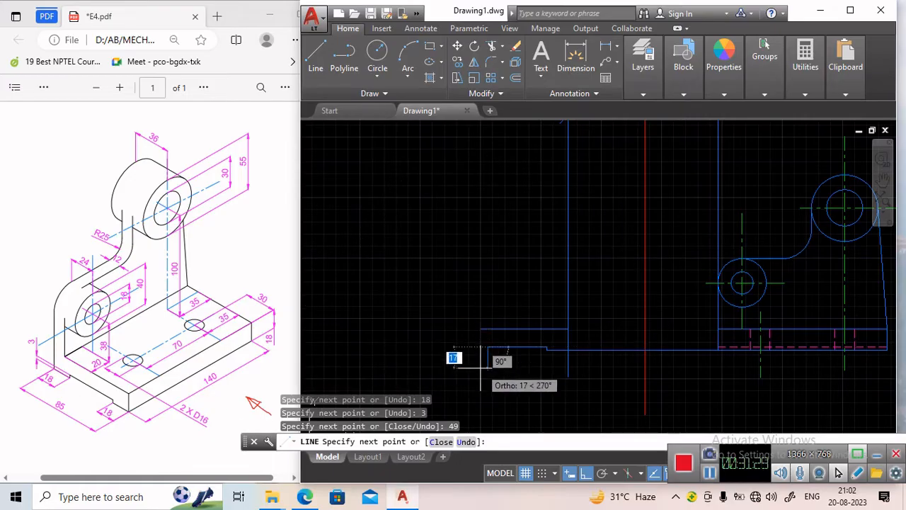
pyautogui.press('BackSpace')
pyautogui.write('3')
pyautogui.press('Return')
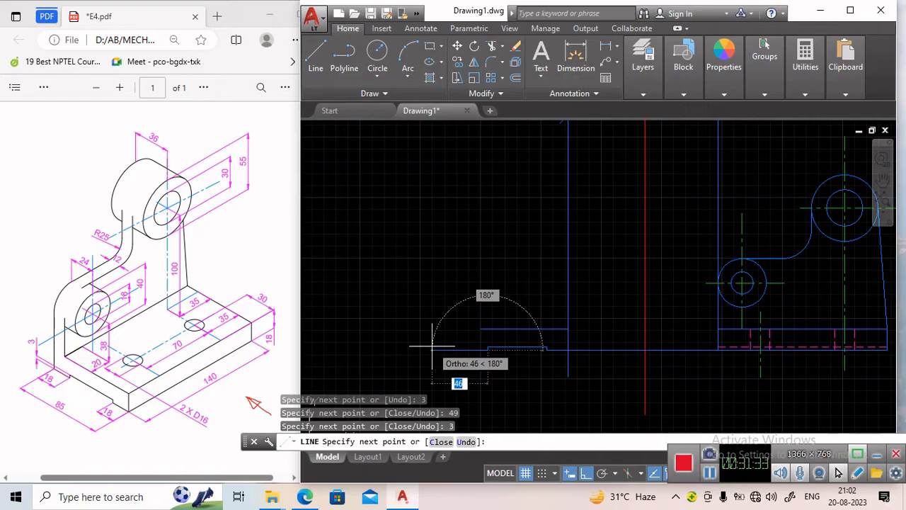
pyautogui.write('18')
pyautogui.press('Return')
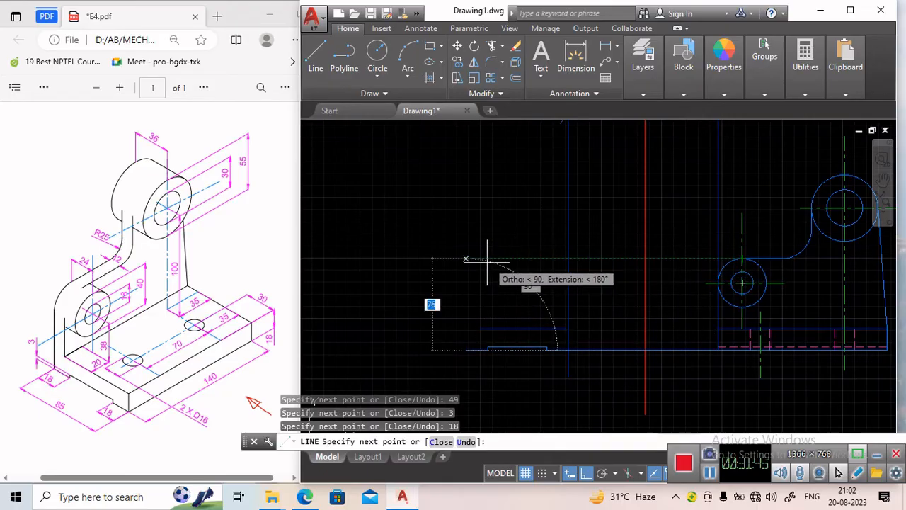
# Complete the upright of the side view: line up to the top, 12 across, and back down to the base step.
pyautogui.click(465, 258)
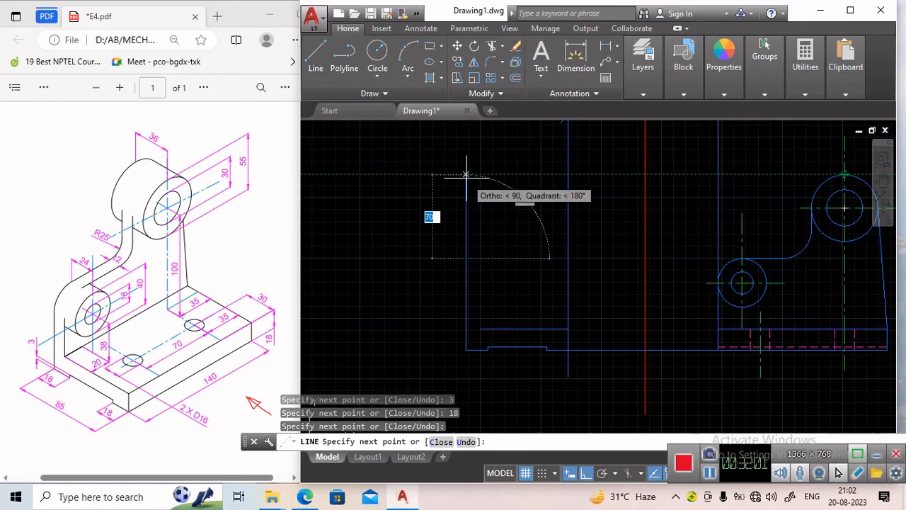
pyautogui.click(465, 175)
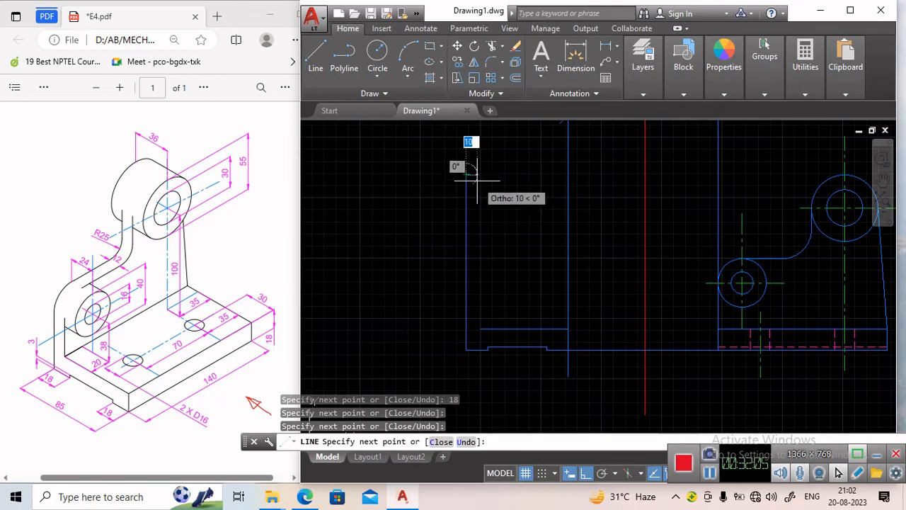
pyautogui.write('1')
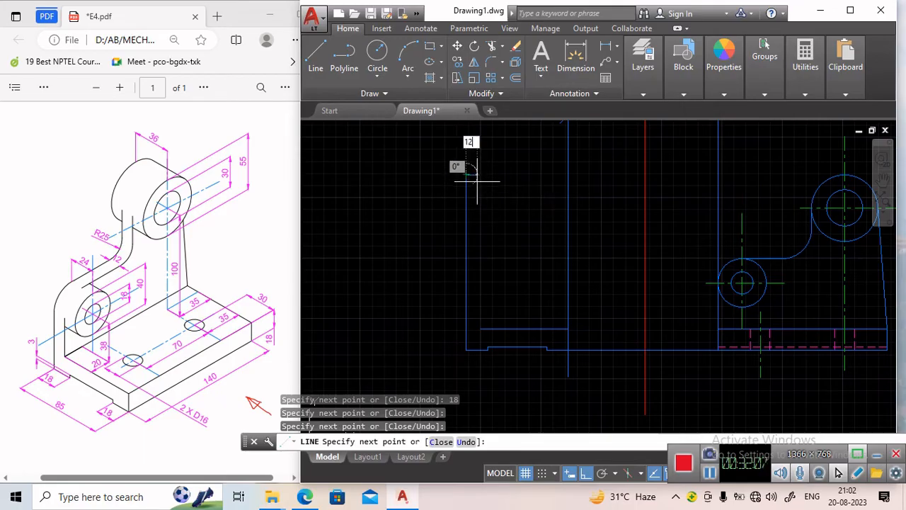
pyautogui.write('2')
pyautogui.press('Return')
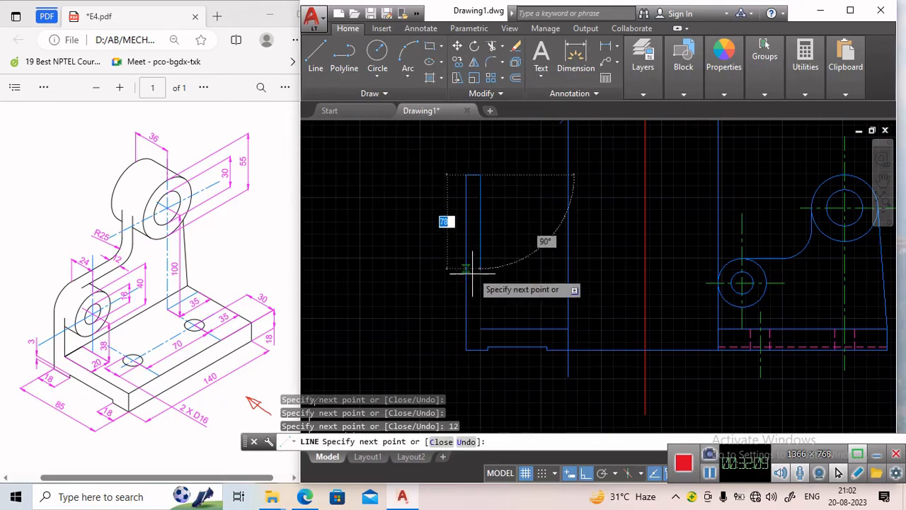
pyautogui.click(480, 329)
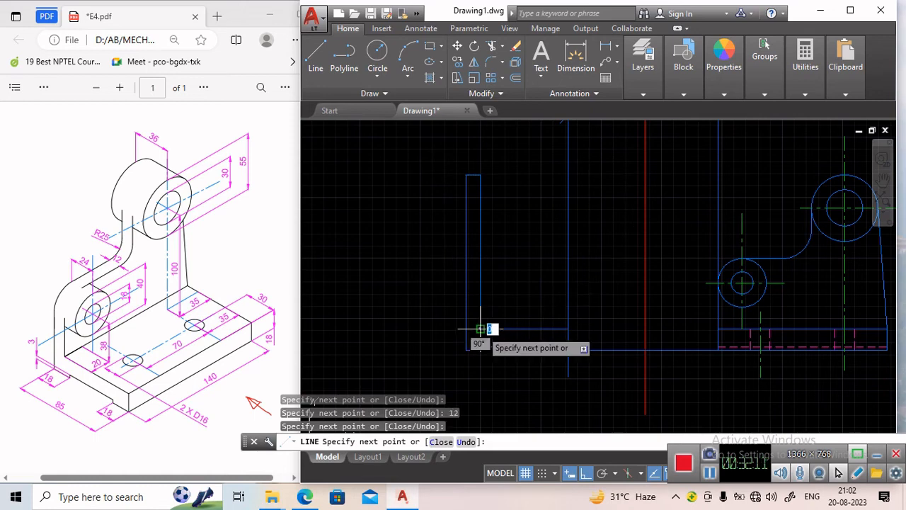
pyautogui.press('Return')
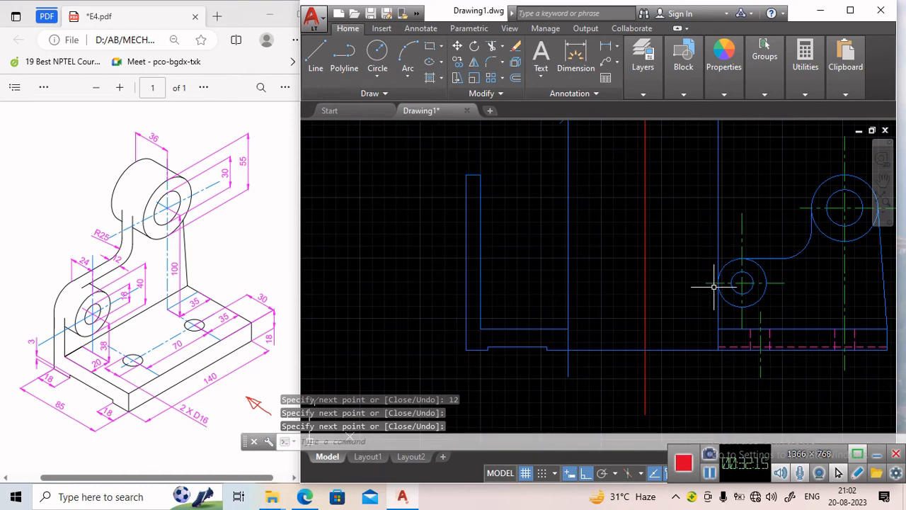
# Make the chain layer current.
pyautogui.click(654, 95)
pyautogui.moveTo(679, 96)
pyautogui.click(788, 109)
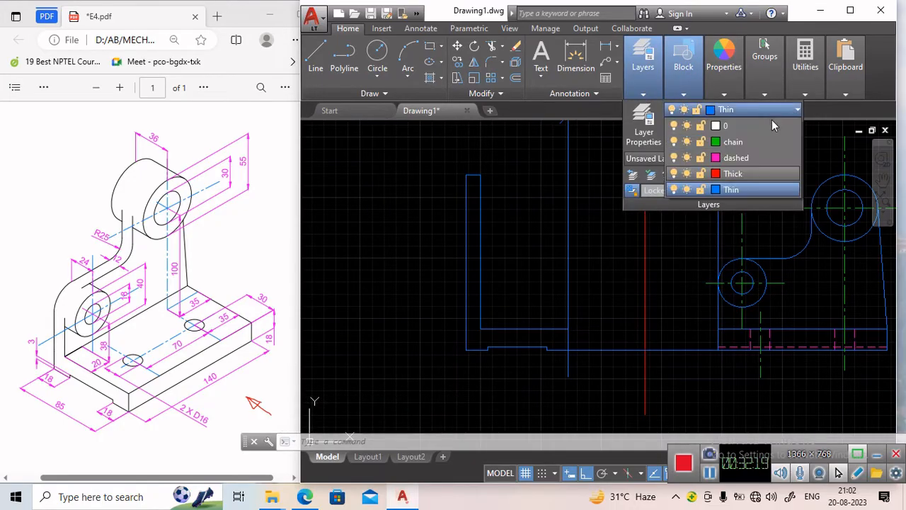
pyautogui.click(748, 142)
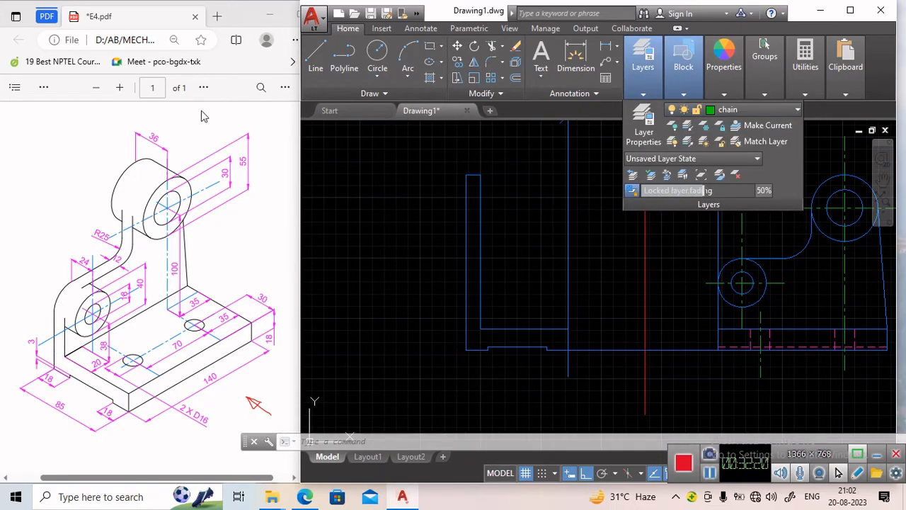
# Draw a horizontal centre line across the side view level with the lower hole's centre.
pyautogui.click(316, 54)
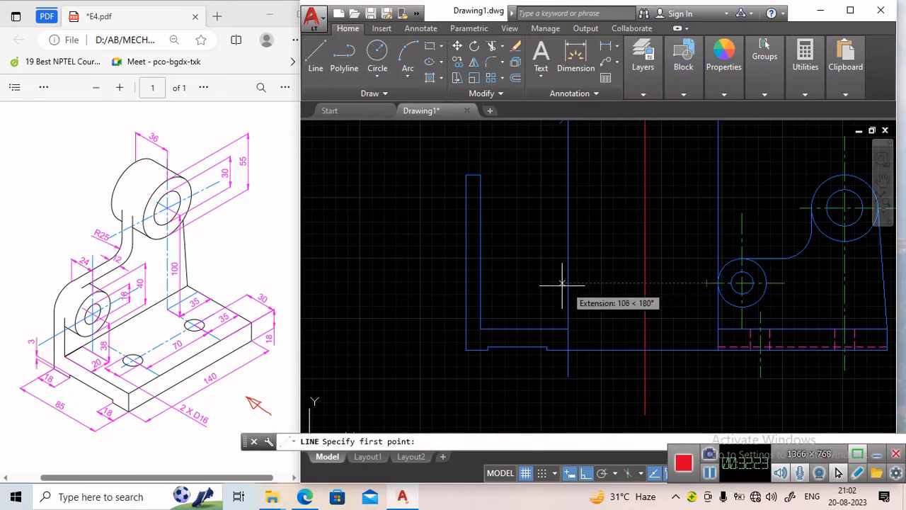
pyautogui.click(465, 283)
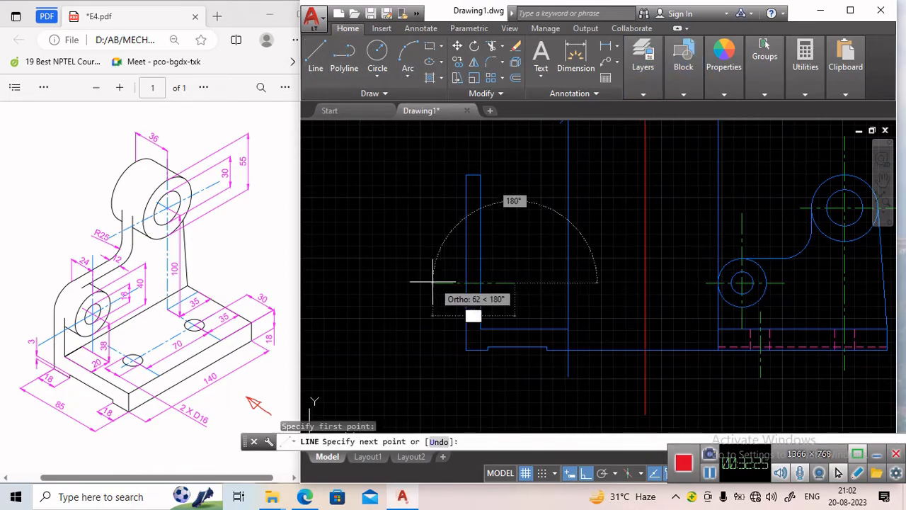
pyautogui.press('Escape')
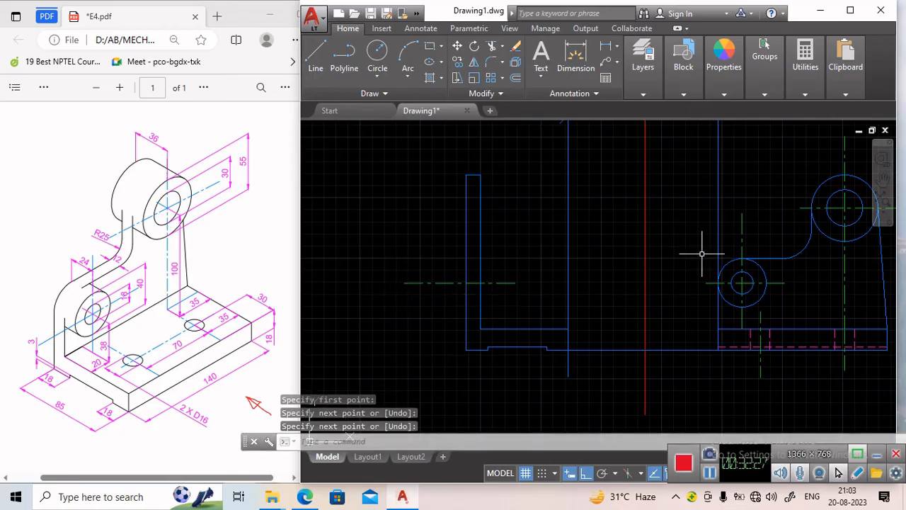
# Draw a horizontal centre line across the side view level with the upper boss's centre.
pyautogui.press('Return')
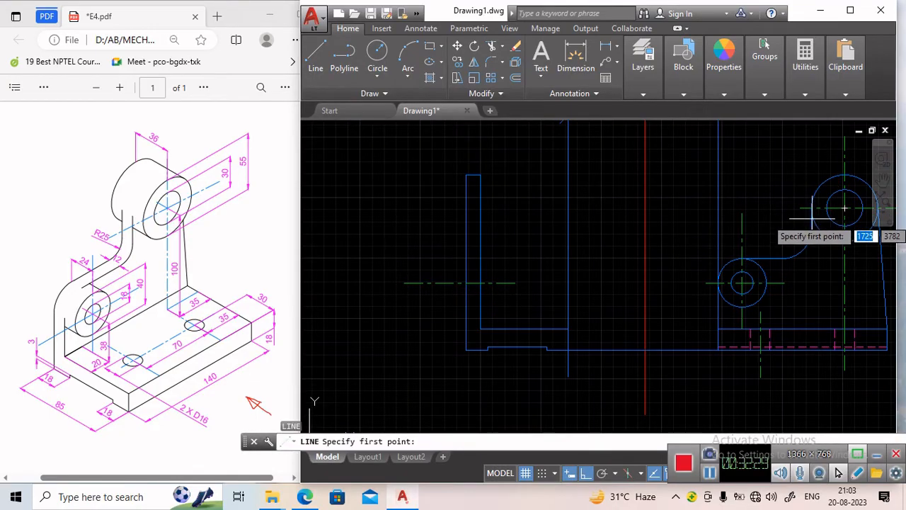
pyautogui.click(525, 208)
pyautogui.click(414, 208)
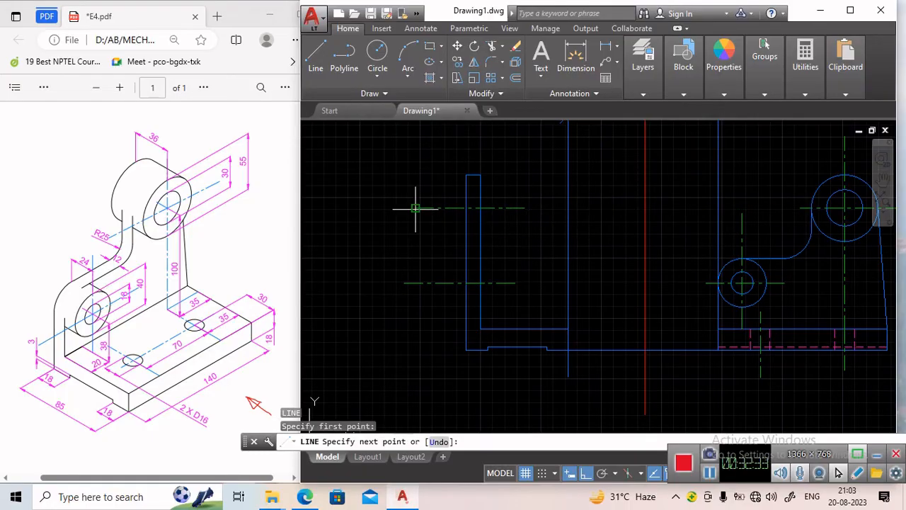
pyautogui.press('Return')
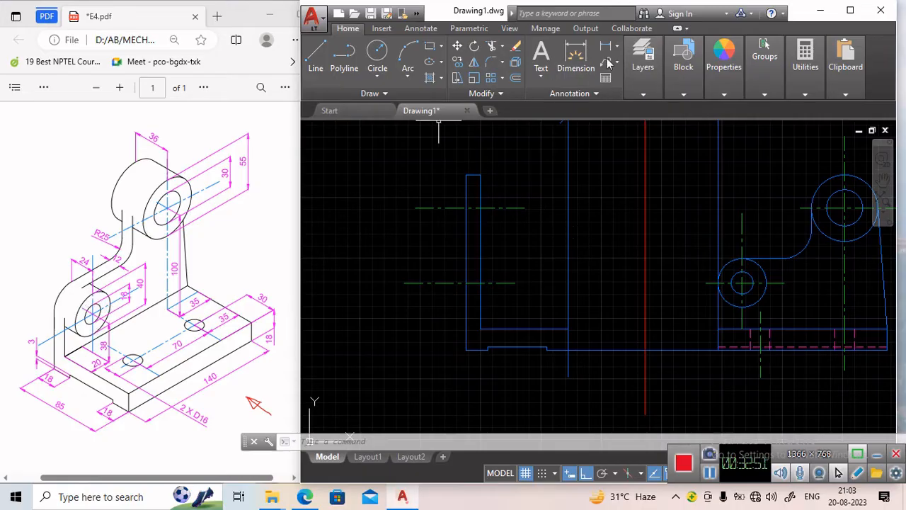
# Make the Thin layer current and draw the lower boss in the side view: 24 across, 40 down, back to the upright.
pyautogui.click(653, 91)
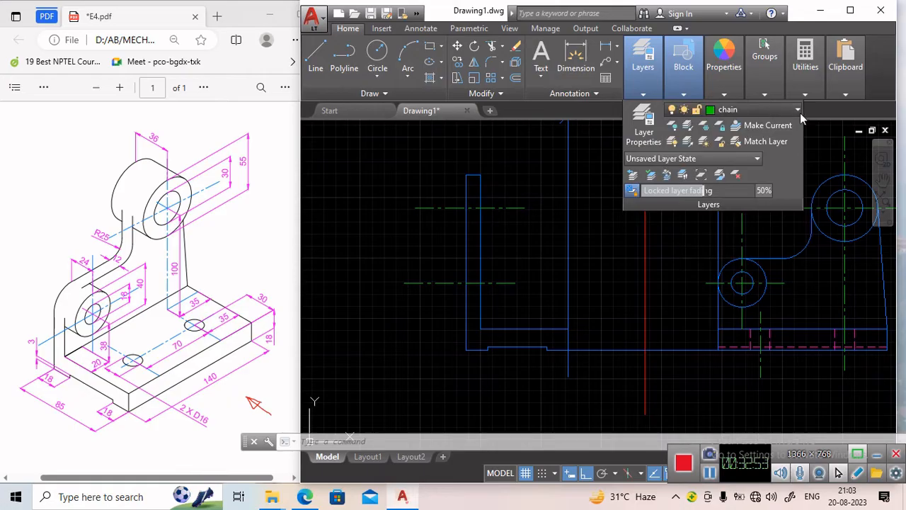
pyautogui.click(750, 109)
pyautogui.click(731, 189)
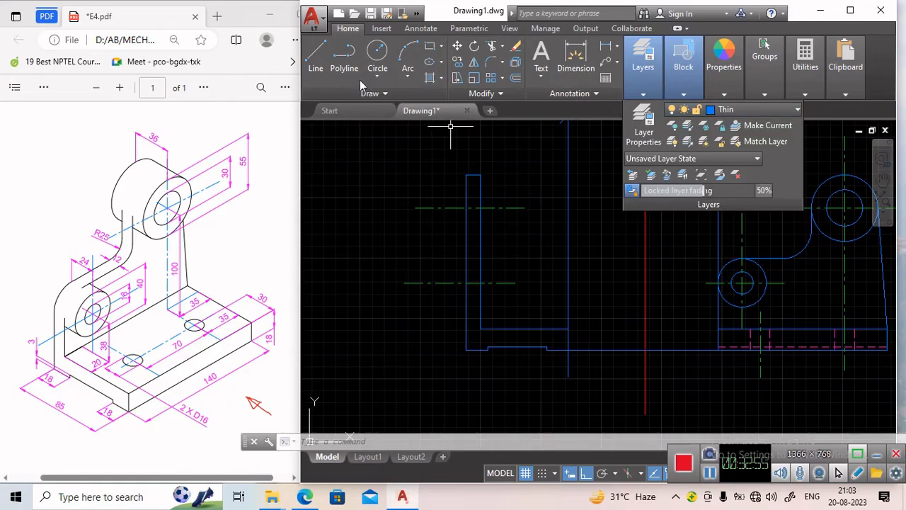
pyautogui.click(316, 57)
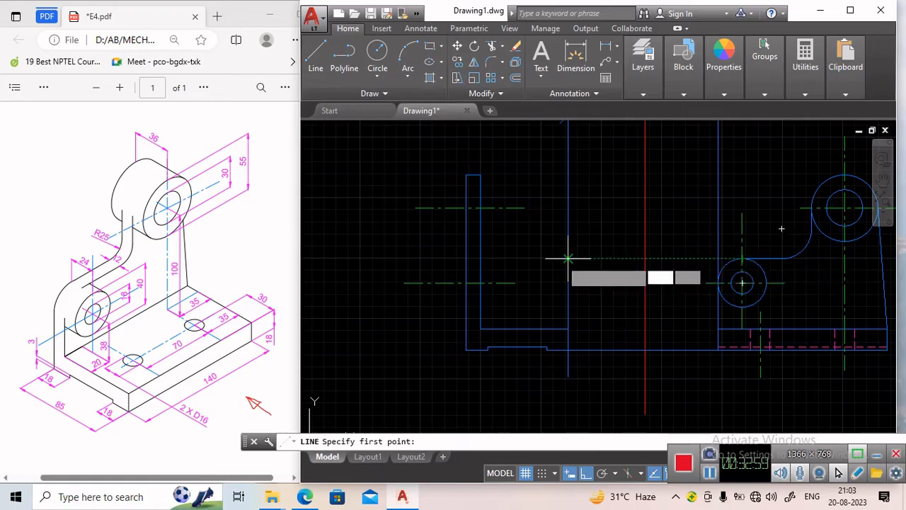
pyautogui.click(466, 258)
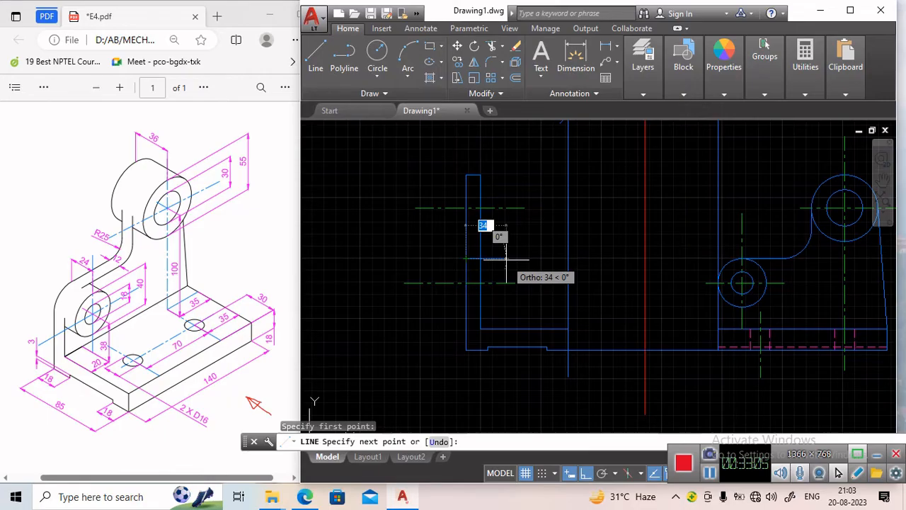
pyautogui.write('2')
pyautogui.press('Return')
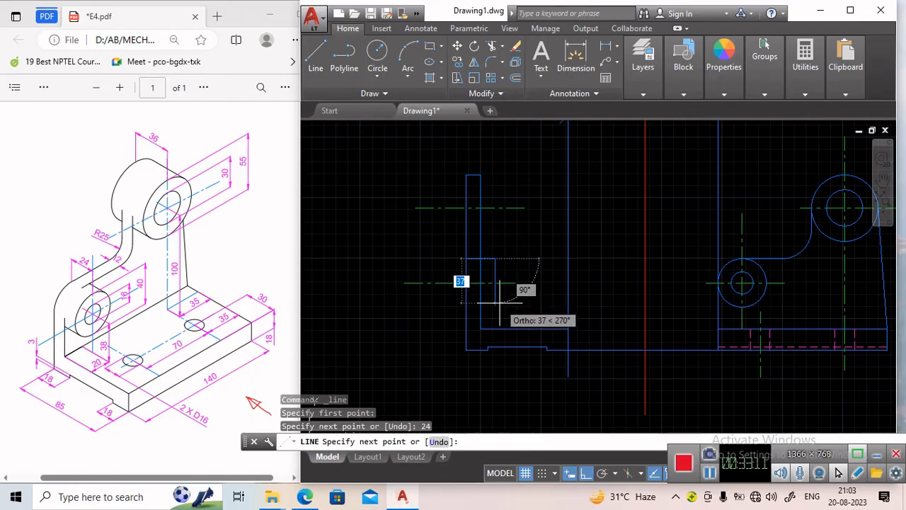
pyautogui.write('40')
pyautogui.press('Return')
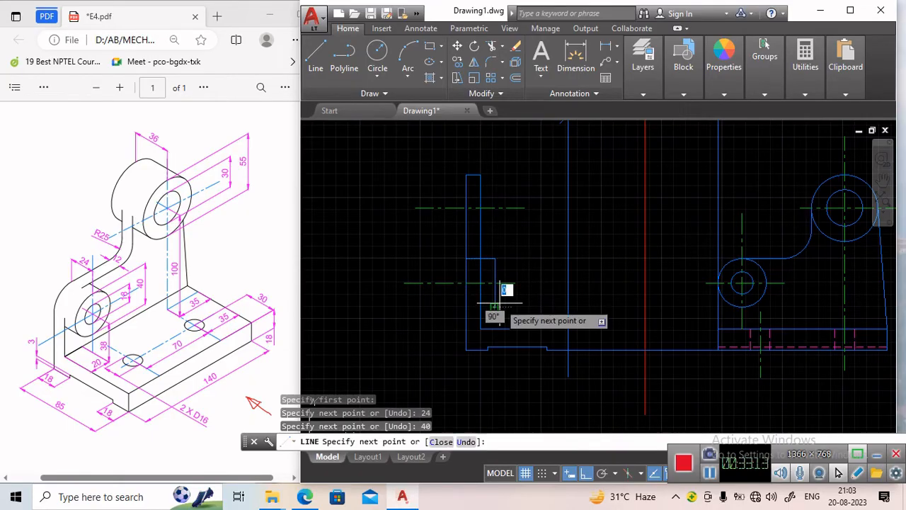
pyautogui.scroll(3, 465, 306)
pyautogui.click(461, 307)
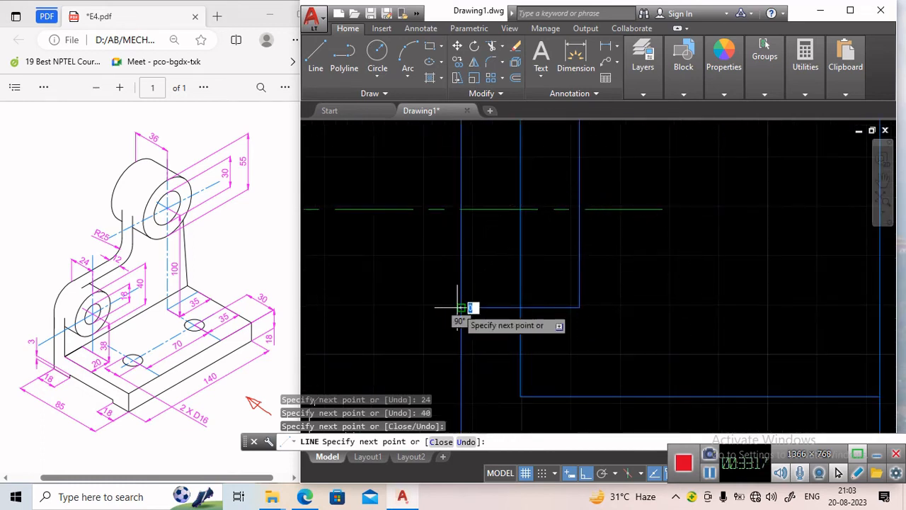
pyautogui.press('Return')
pyautogui.scroll(-2, 480, 301)
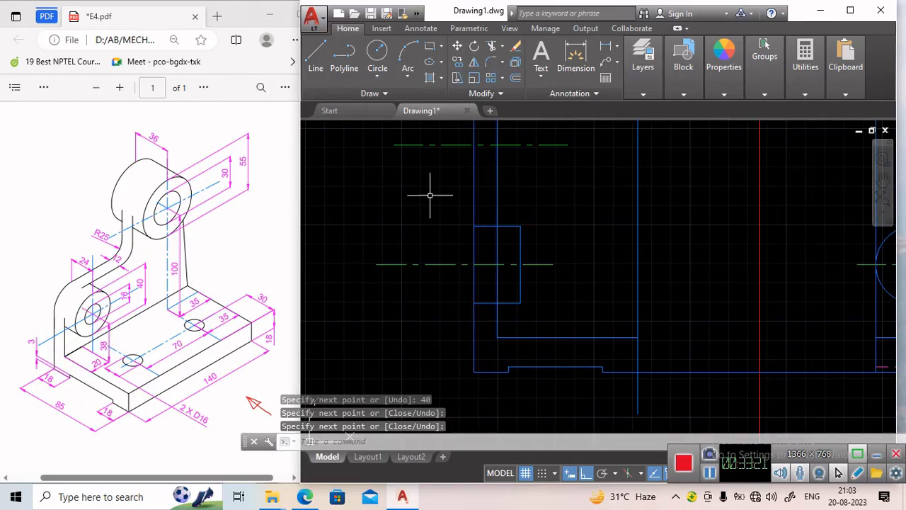
# Draw the upper boss outline in the side view: 12 out, 55 down, 36 across and back up to the top.
pyautogui.moveTo(465, 177); pyautogui.dragTo(463, 299, button='middle')
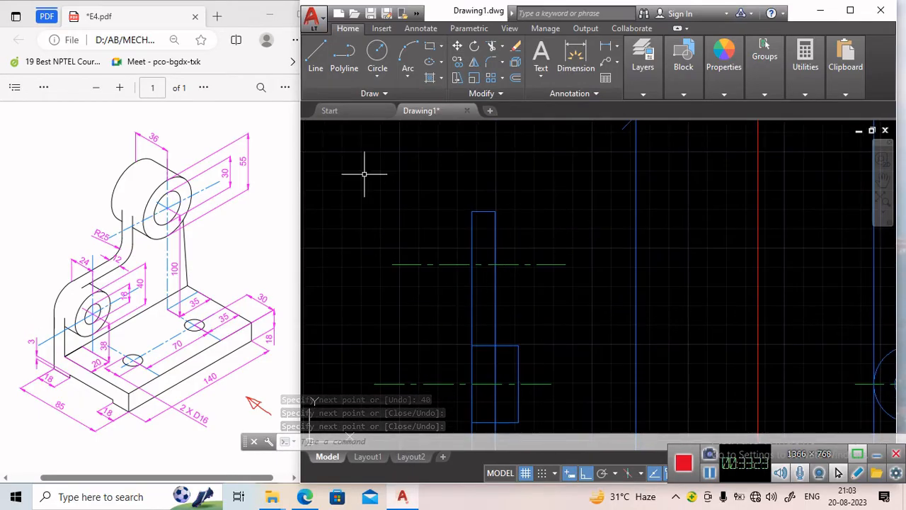
pyautogui.click(316, 56)
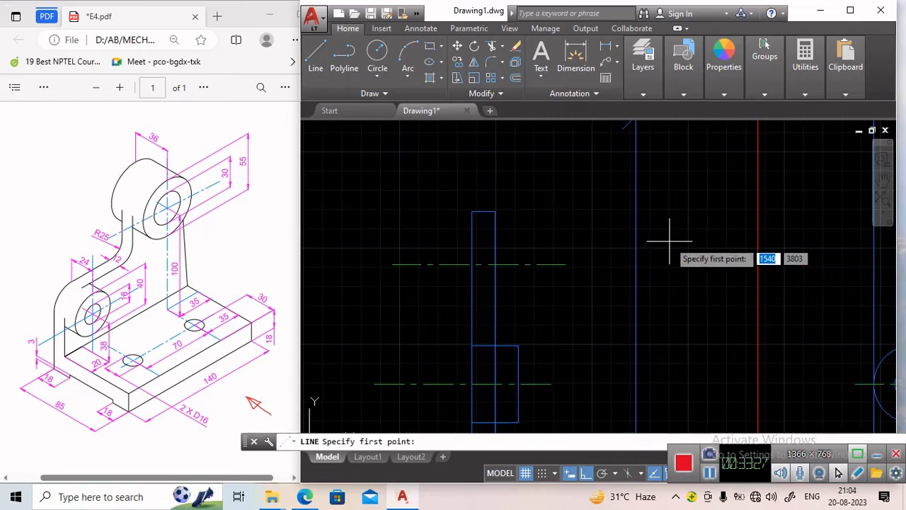
pyautogui.moveTo(667, 239)
pyautogui.mouseDown(button='middle')
pyautogui.moveTo(566, 238)
pyautogui.moveTo(570, 261)
pyautogui.mouseUp(button='middle')
pyautogui.scroll(-2, 565, 238)
pyautogui.scroll(2, 608, 236)
pyautogui.moveTo(368, 256); pyautogui.dragTo(412, 238, button='middle')
pyautogui.scroll(-2, 412, 237)
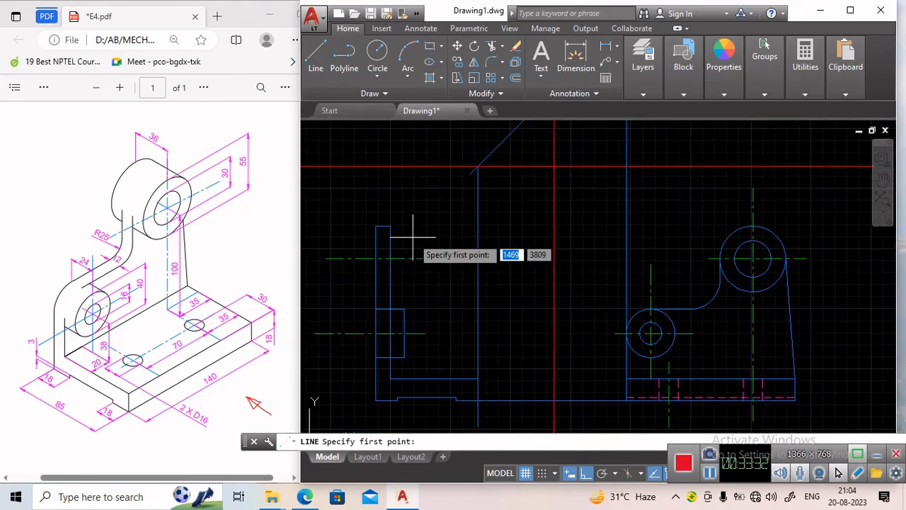
pyautogui.click(375, 225)
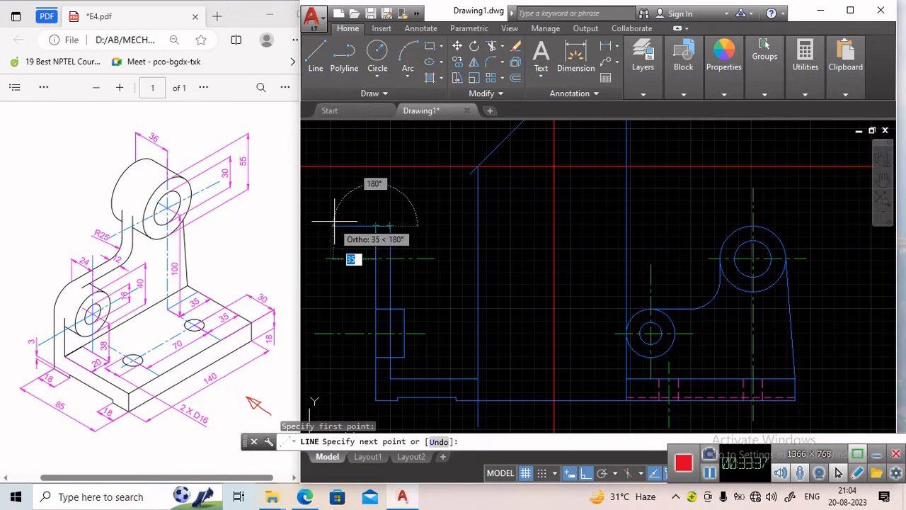
pyautogui.write('12')
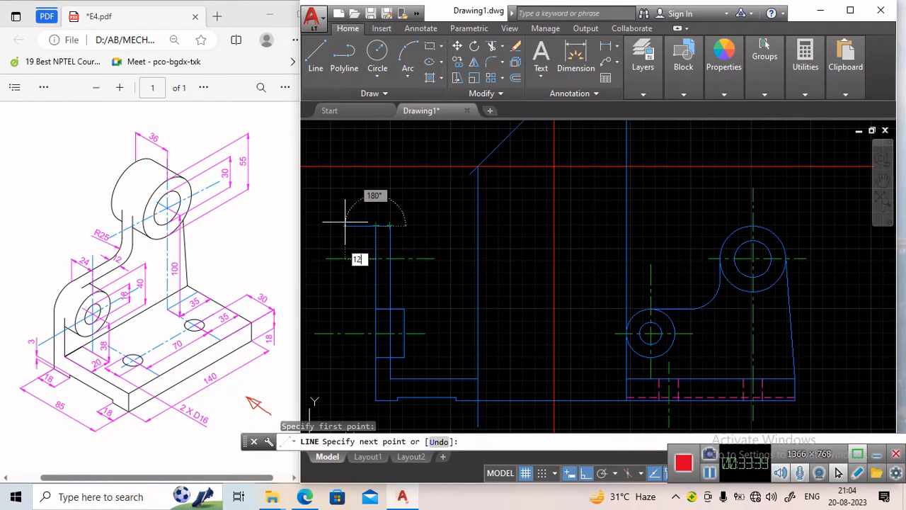
pyautogui.press('Return')
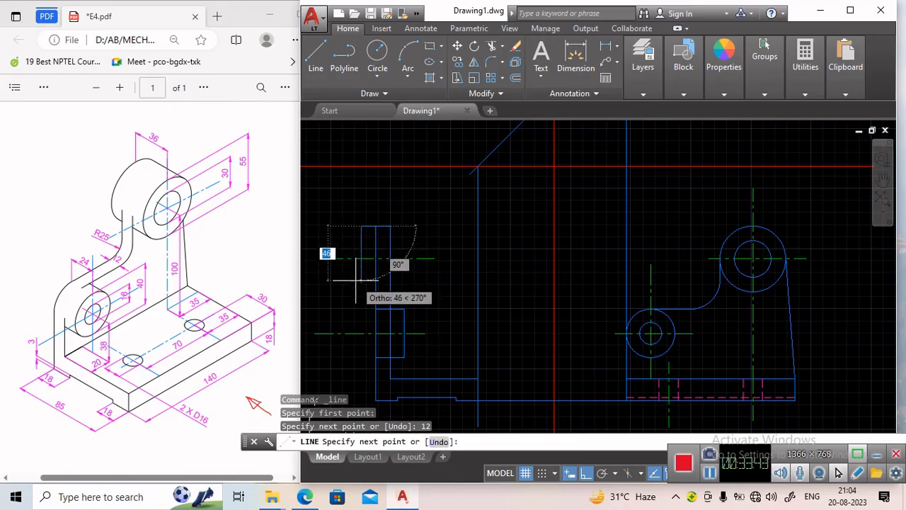
pyautogui.write('55')
pyautogui.press('Return')
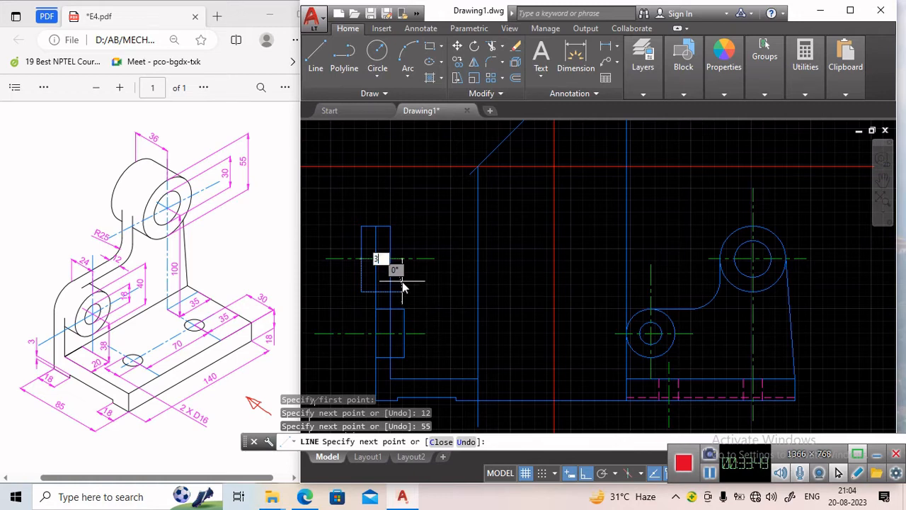
pyautogui.write('36')
pyautogui.press('Return')
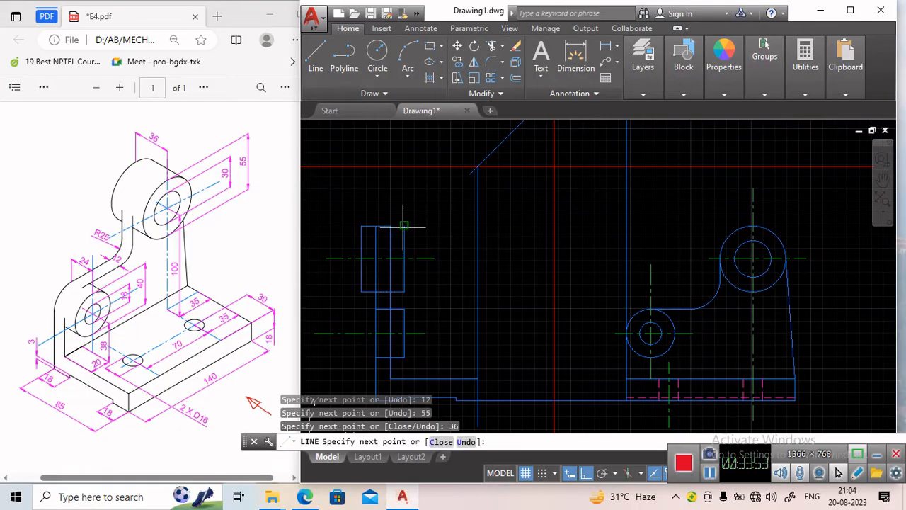
pyautogui.click(397, 225)
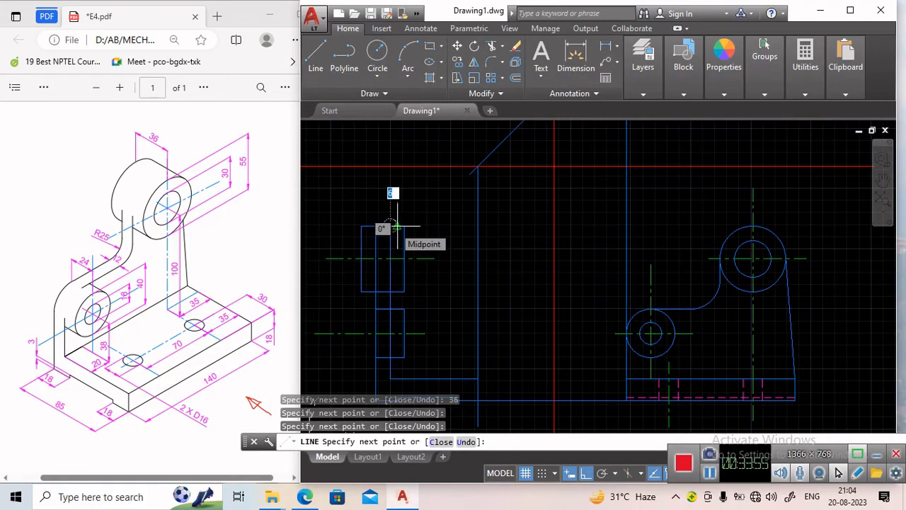
pyautogui.press('Return')
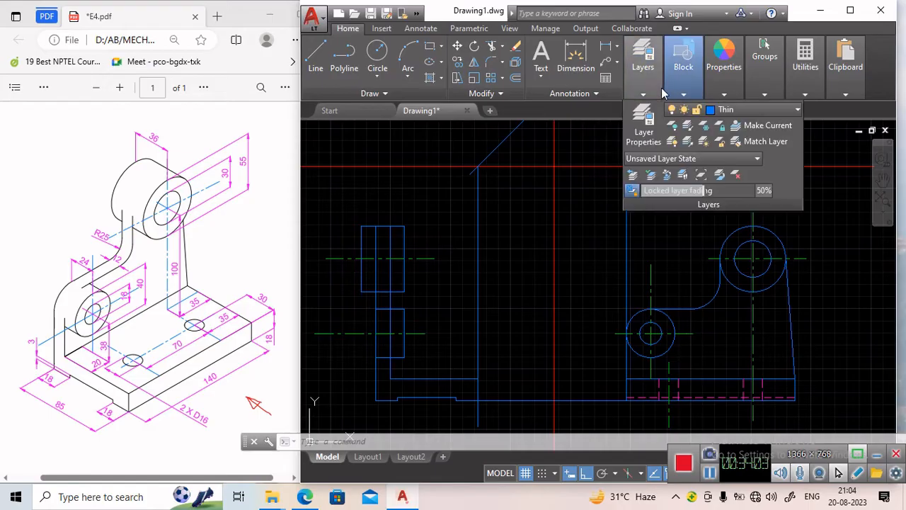
# Make the dashed layer current and draw a hidden line across the upper boss just above its centre line.
pyautogui.moveTo(657, 113)
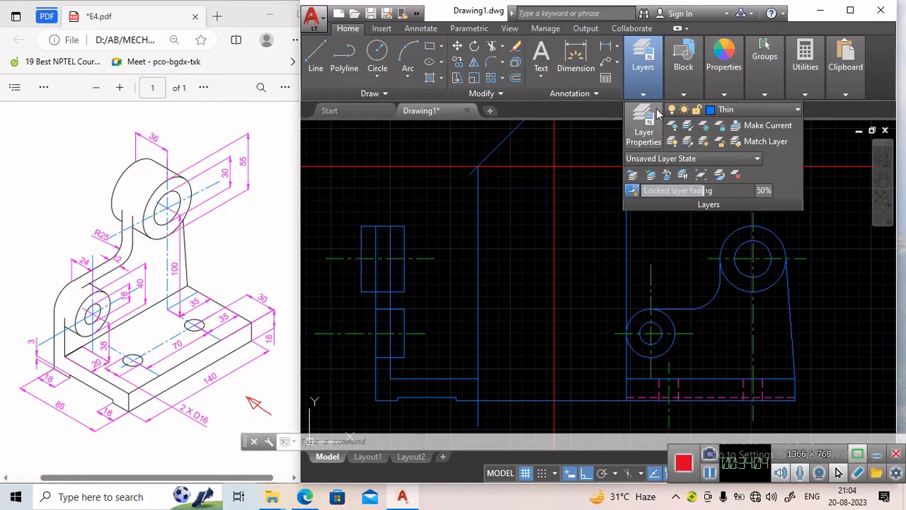
pyautogui.click(754, 109)
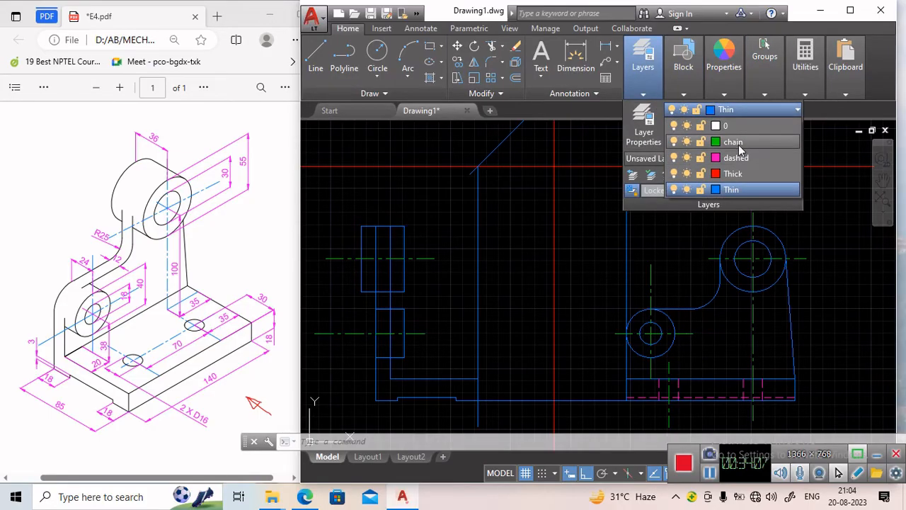
pyautogui.click(738, 145)
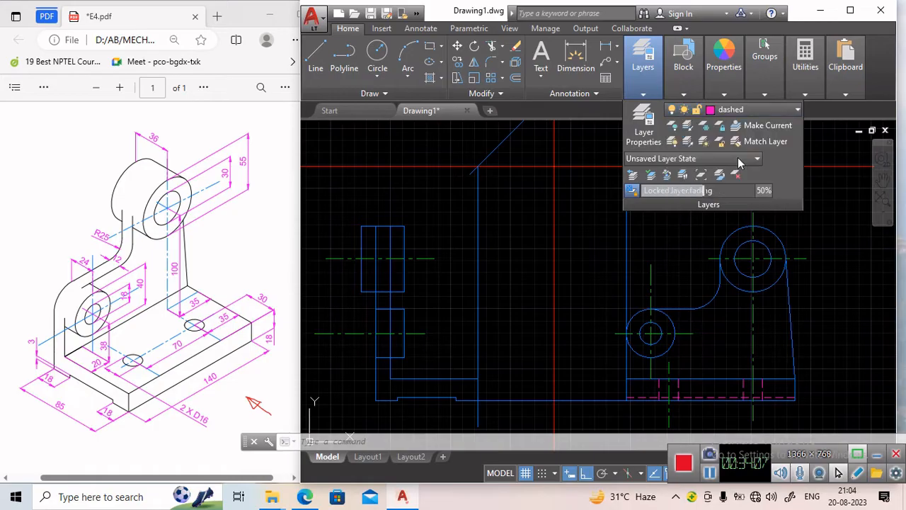
pyautogui.click(311, 57)
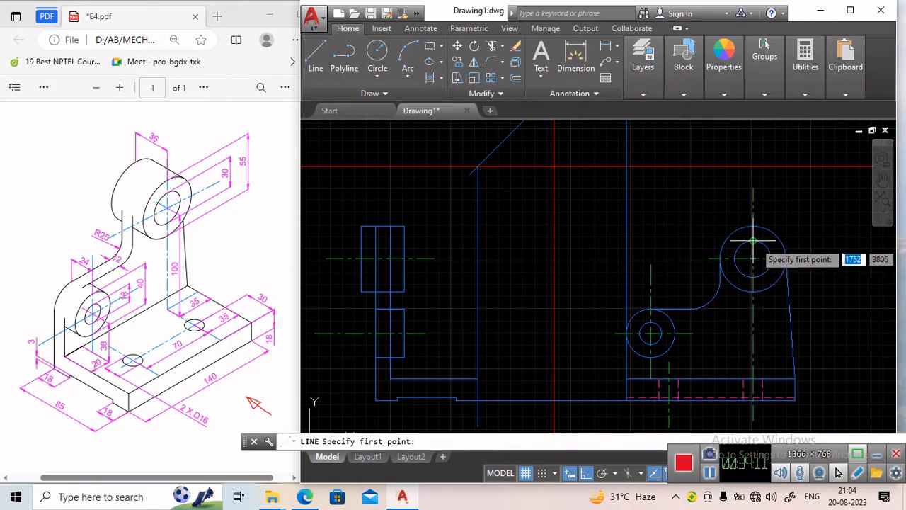
pyautogui.click(406, 239)
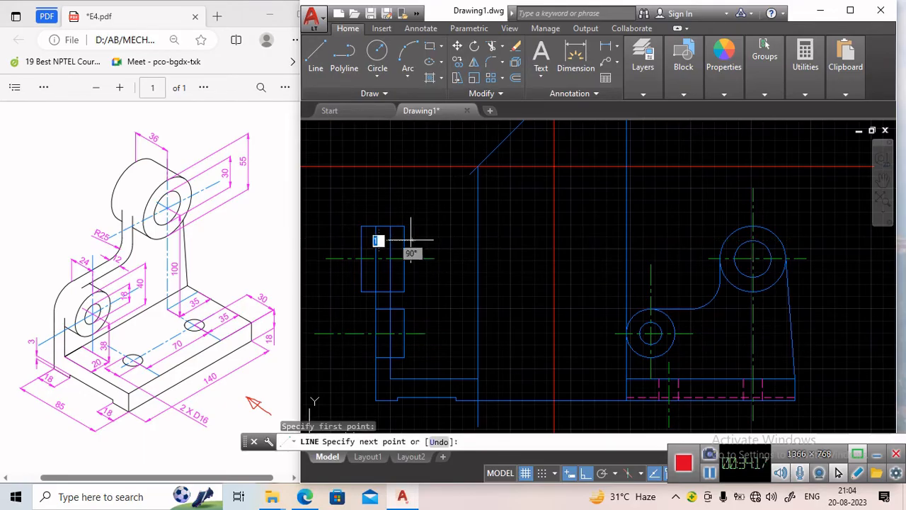
pyautogui.click(361, 240)
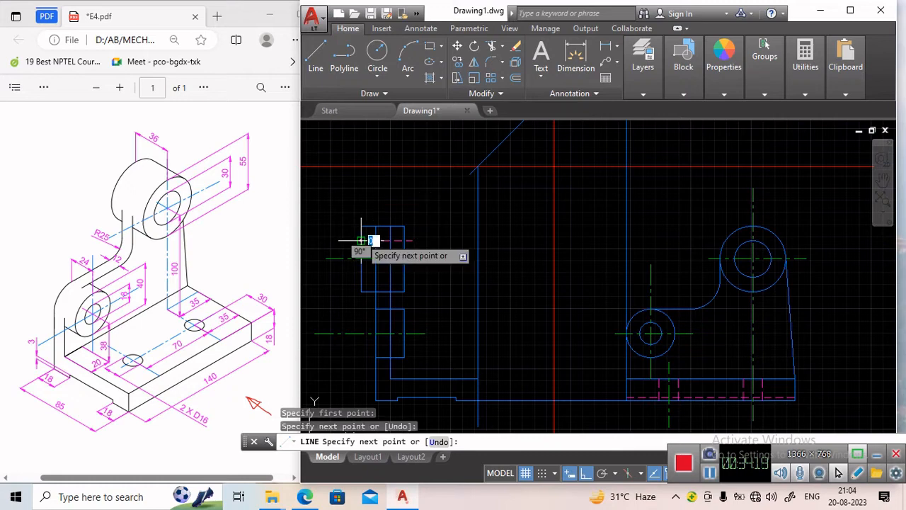
pyautogui.press('Return')
# Trim the end of the upper hidden line that sticks out beyond the boss outline.
pyautogui.scroll(2, 370, 245)
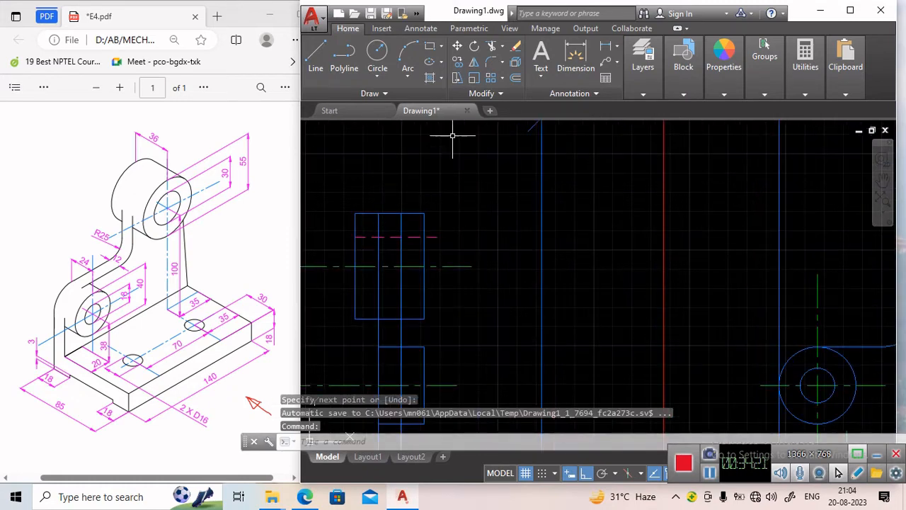
pyautogui.click(492, 47)
pyautogui.press('Return')
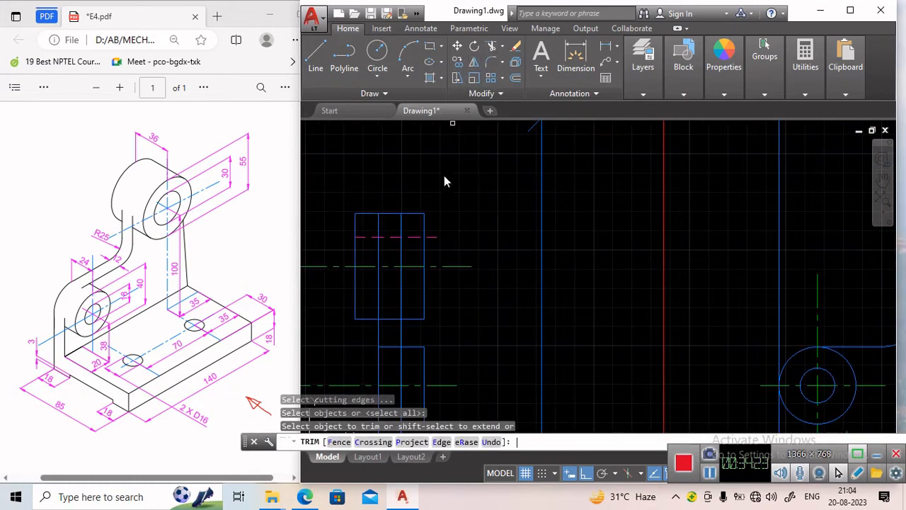
pyautogui.click(436, 237)
pyautogui.press('Return')
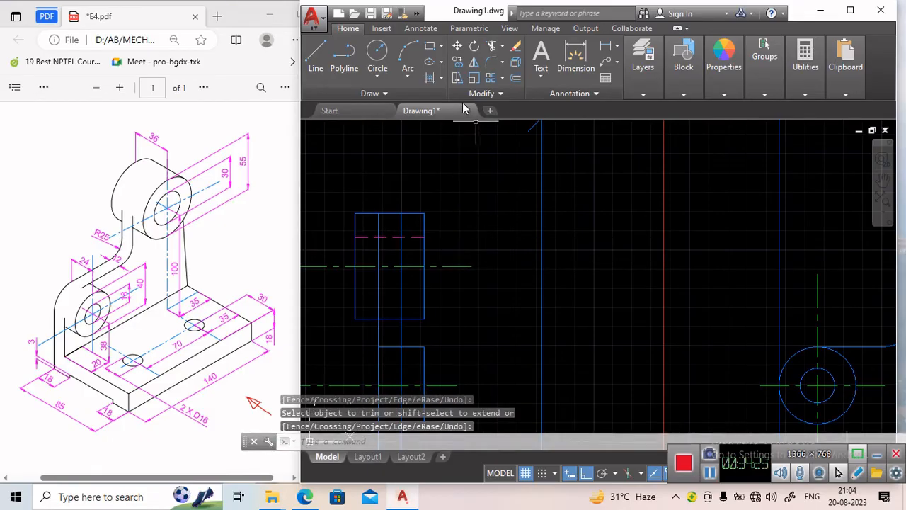
# Mirror the upper hidden line about the boss's centre line, keeping the original.
pyautogui.click(477, 67)
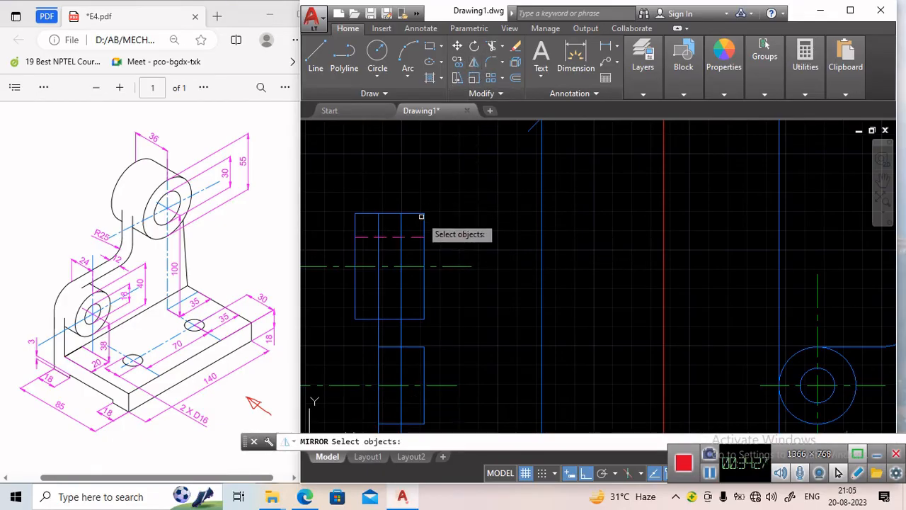
pyautogui.click(415, 236)
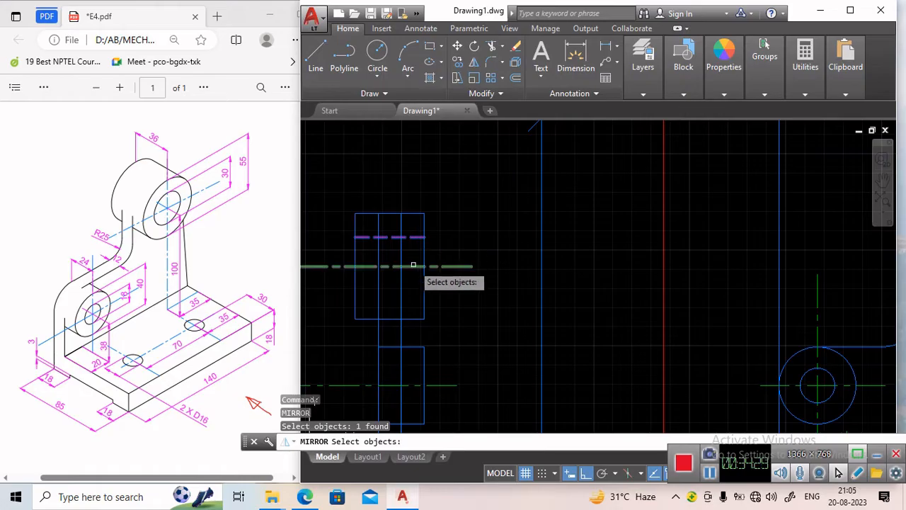
pyautogui.press('Return')
pyautogui.click(355, 267)
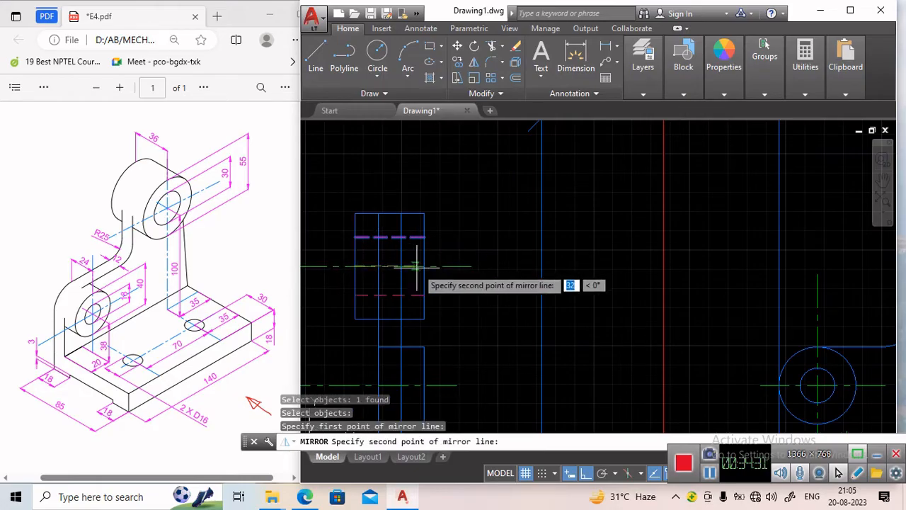
pyautogui.click(424, 274)
pyautogui.press('Return')
pyautogui.moveTo(425, 279); pyautogui.dragTo(452, 156, button='middle')
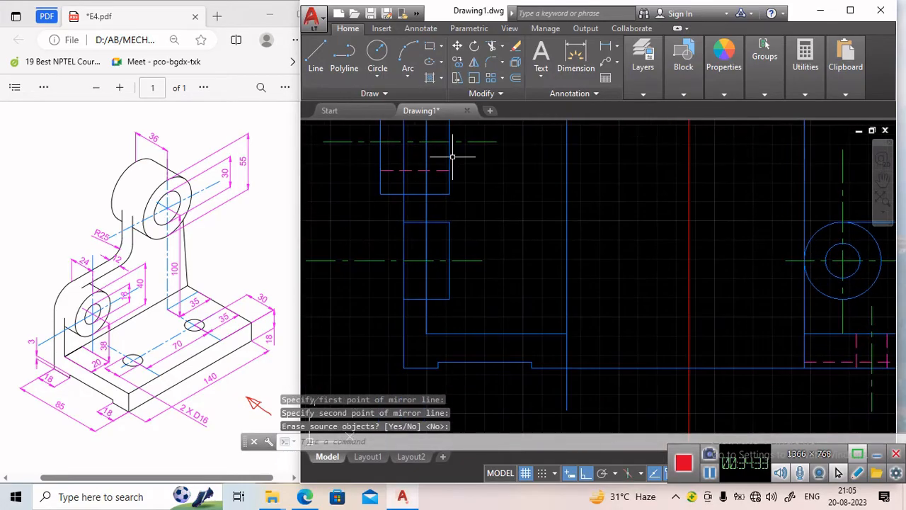
pyautogui.scroll(-2, 565, 249)
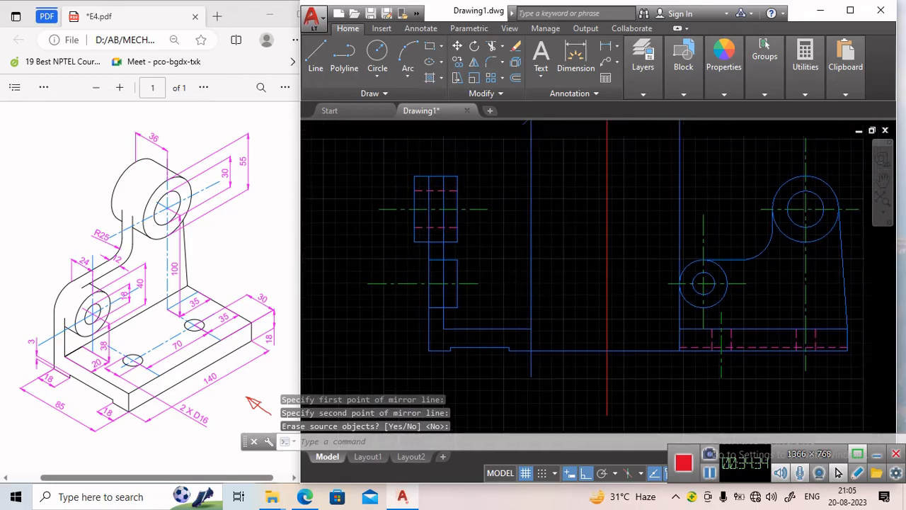
# Draw a hidden line across the lower boss in the side view.
pyautogui.click(316, 56)
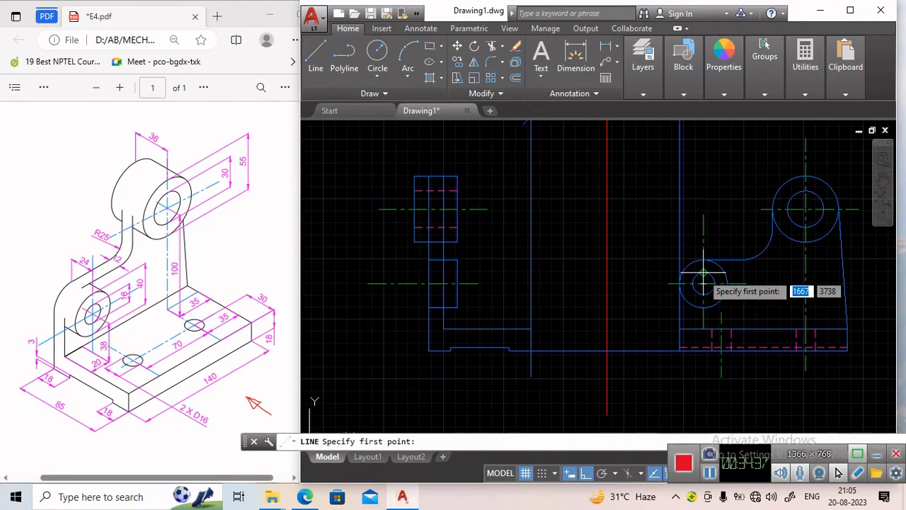
pyautogui.click(465, 271)
pyautogui.click(428, 271)
pyautogui.press('Return')
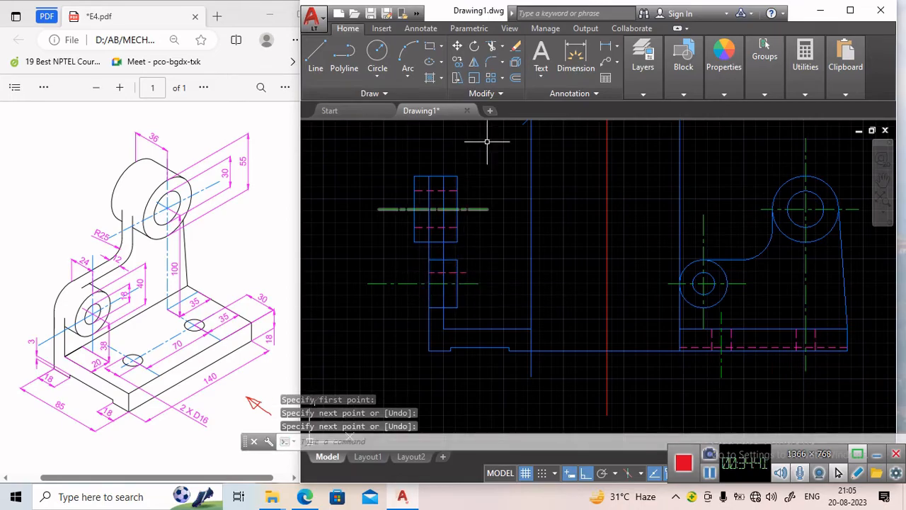
# Trim the end of the lower hidden line that sticks out beyond the boss outline.
pyautogui.click(492, 48)
pyautogui.press('Return')
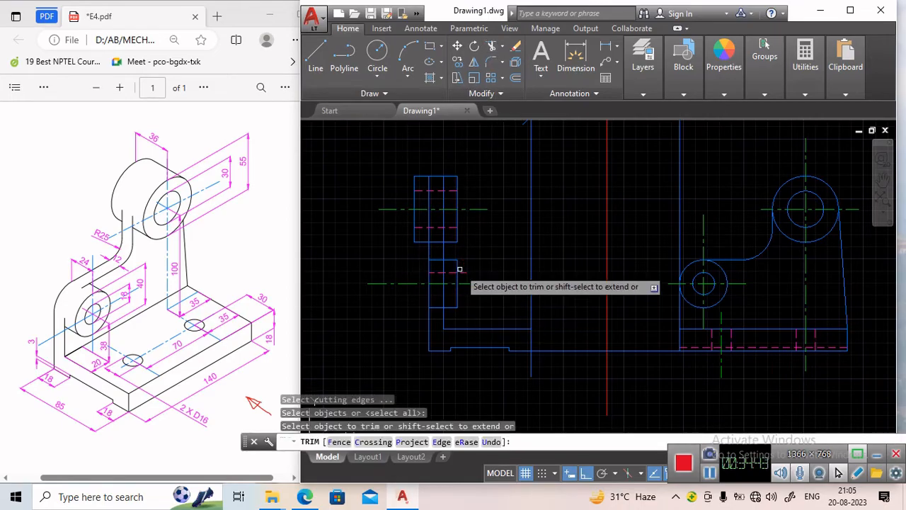
pyautogui.click(463, 271)
pyautogui.press('Return')
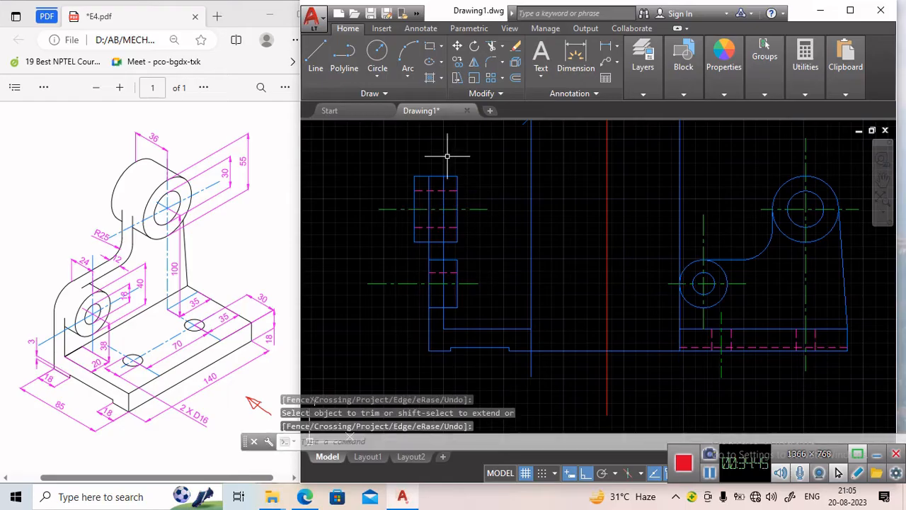
# Mirror the lower hidden line about the lower boss's centre line, keeping the original.
pyautogui.click(473, 62)
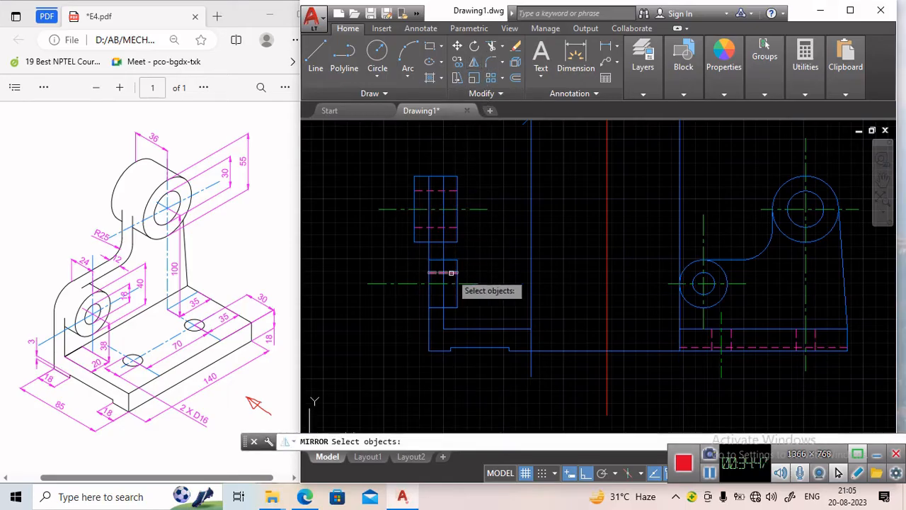
pyautogui.click(443, 286)
pyautogui.press('Return')
pyautogui.click(430, 283)
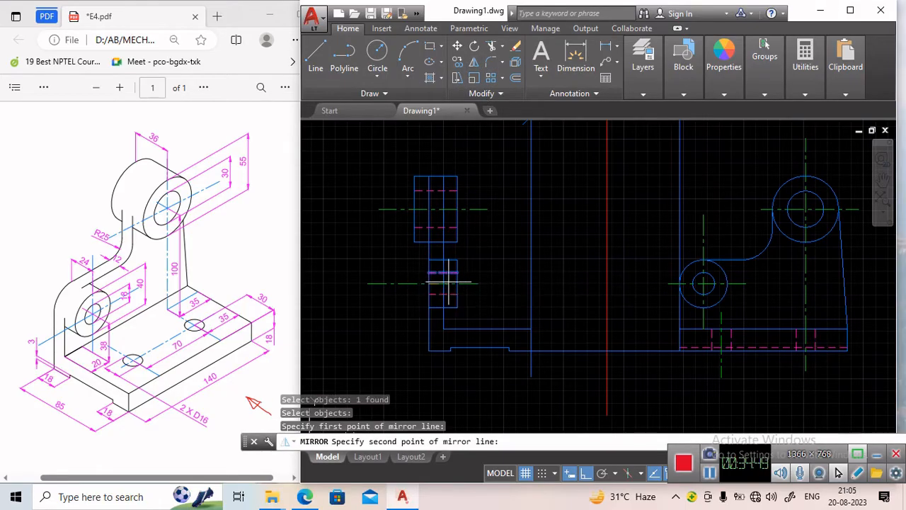
pyautogui.click(500, 282)
pyautogui.press('Return')
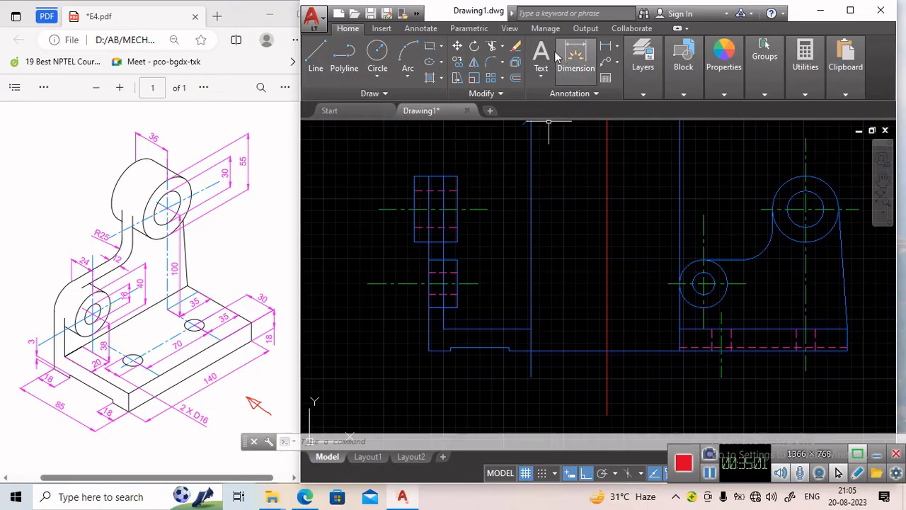
# Trim an outline segment between the upper and lower bosses in the side view.
pyautogui.click(491, 46)
pyautogui.press('Return')
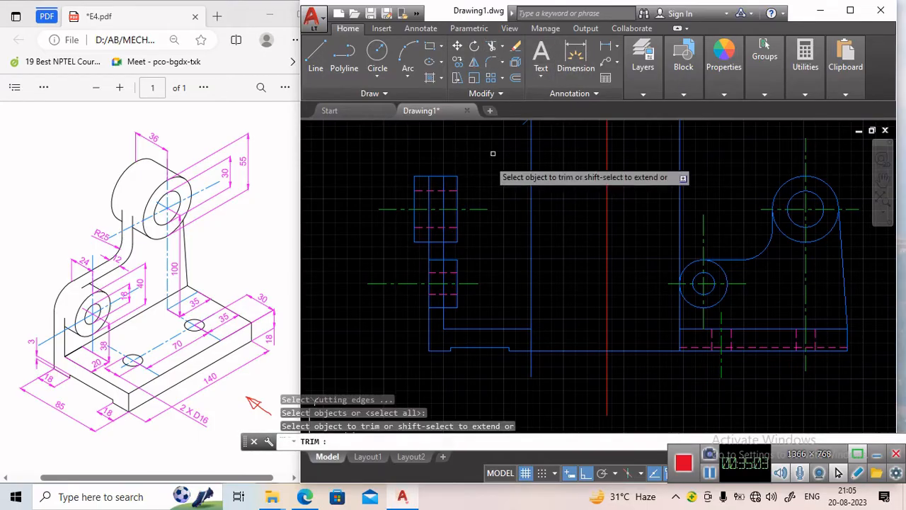
pyautogui.click(428, 236)
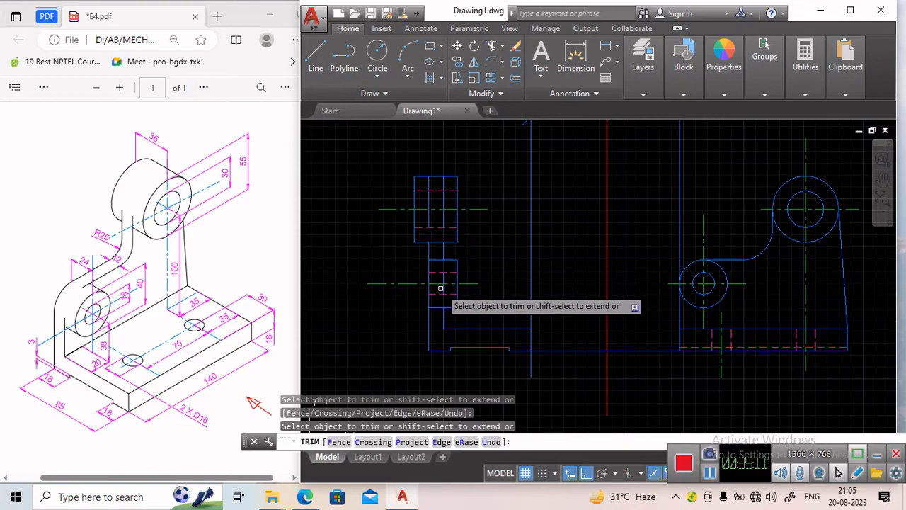
pyautogui.press('Return')
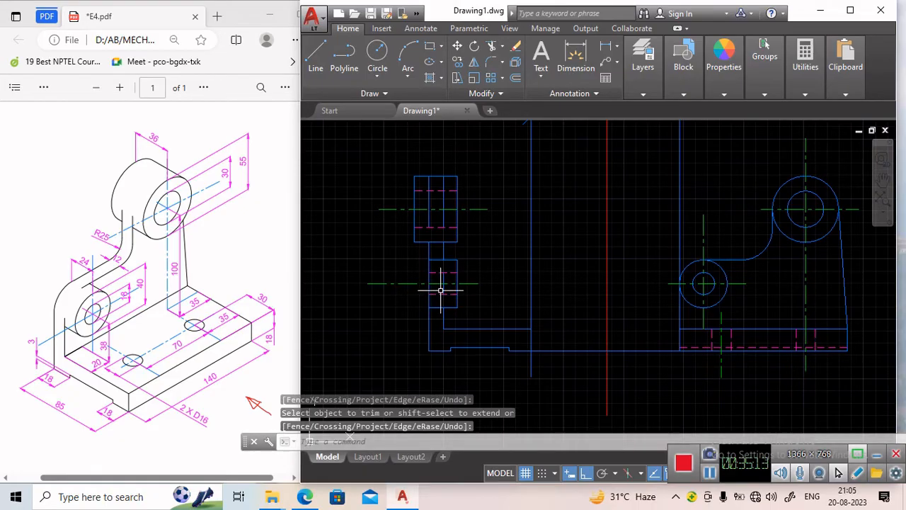
# Delete the vertical lines running through the middle of both bosses.
pyautogui.click(442, 286)
pyautogui.click(443, 216)
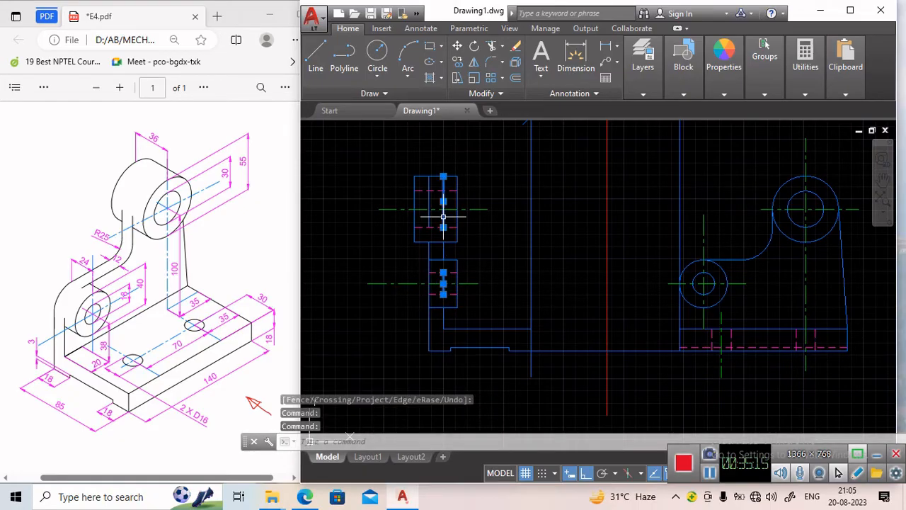
pyautogui.click(428, 212)
pyautogui.press('Delete')
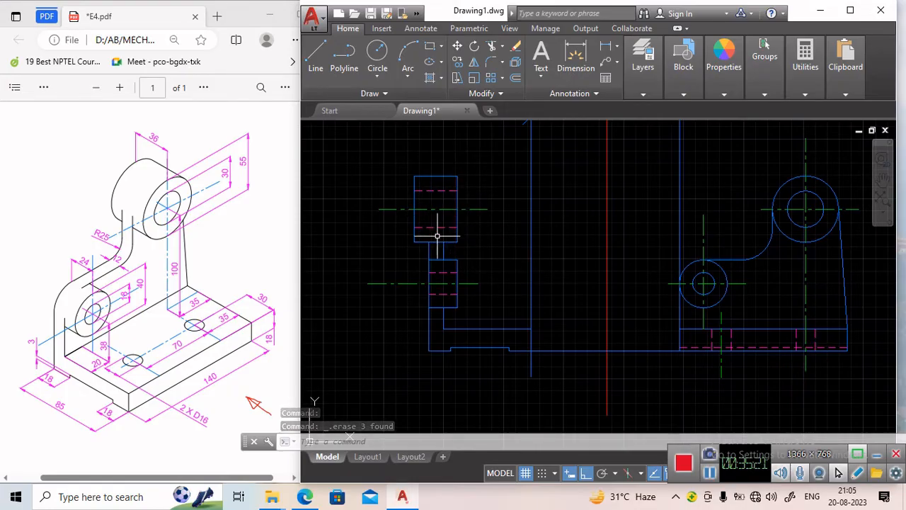
# Trim the remaining outline segment just below the upper boss.
pyautogui.click(490, 47)
pyautogui.press('Return')
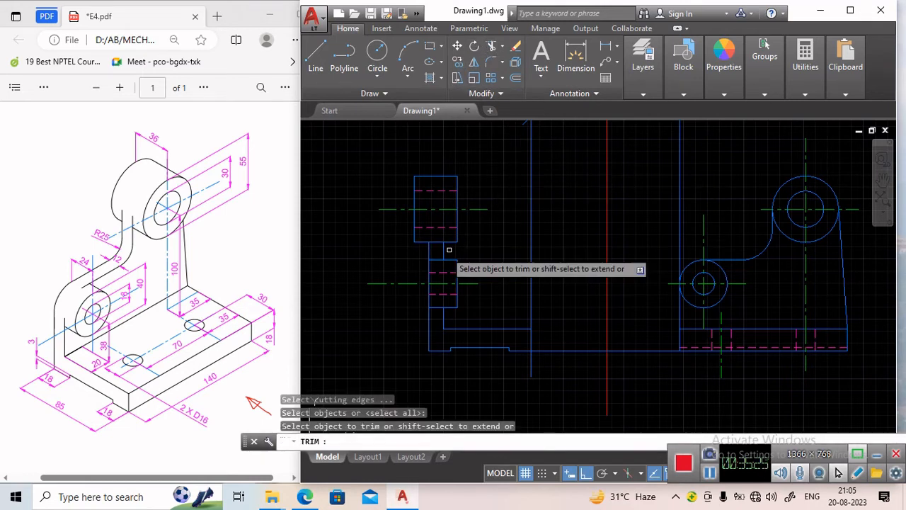
pyautogui.click(437, 243)
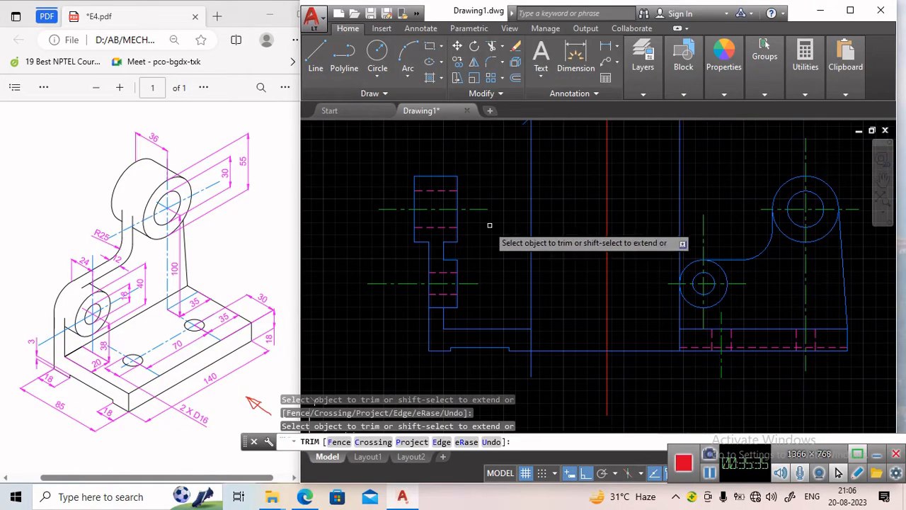
pyautogui.press('Escape')
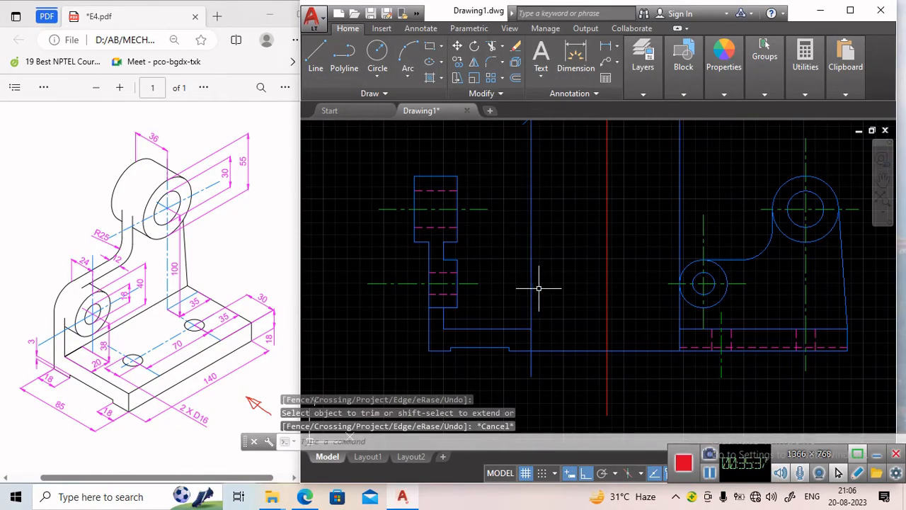
# Make the chain layer current and draw a vertical centre line for the base hole, 42.5 left of the side view's base step.
pyautogui.moveTo(528, 250); pyautogui.dragTo(487, 265, button='middle')
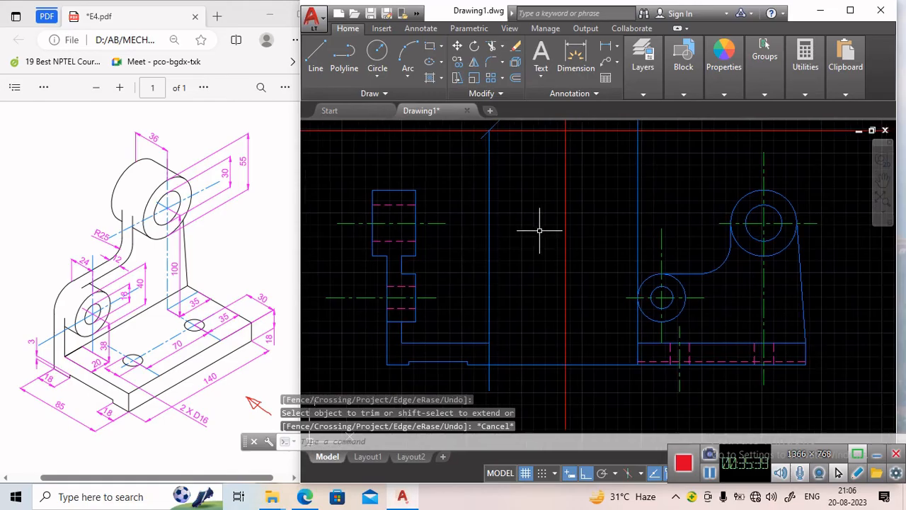
pyautogui.moveTo(410, 379); pyautogui.dragTo(465, 285, button='middle')
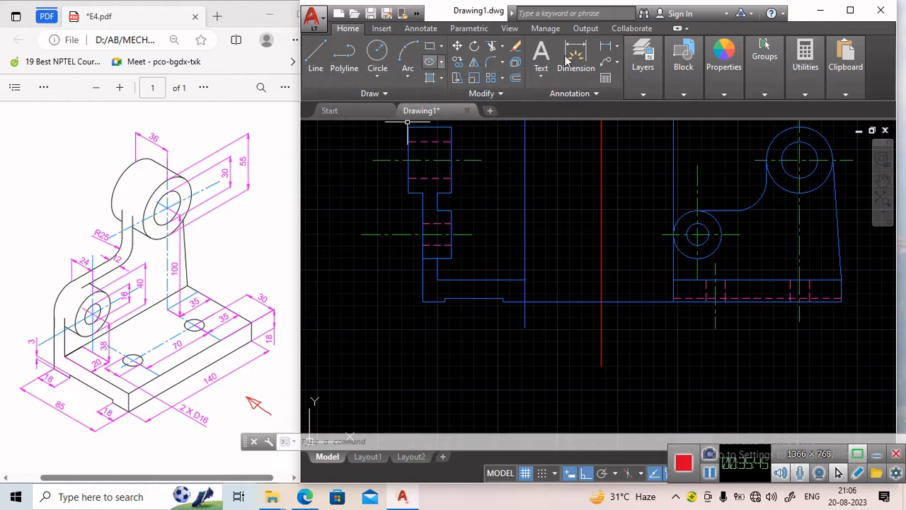
pyautogui.click(669, 88)
pyautogui.moveTo(653, 95)
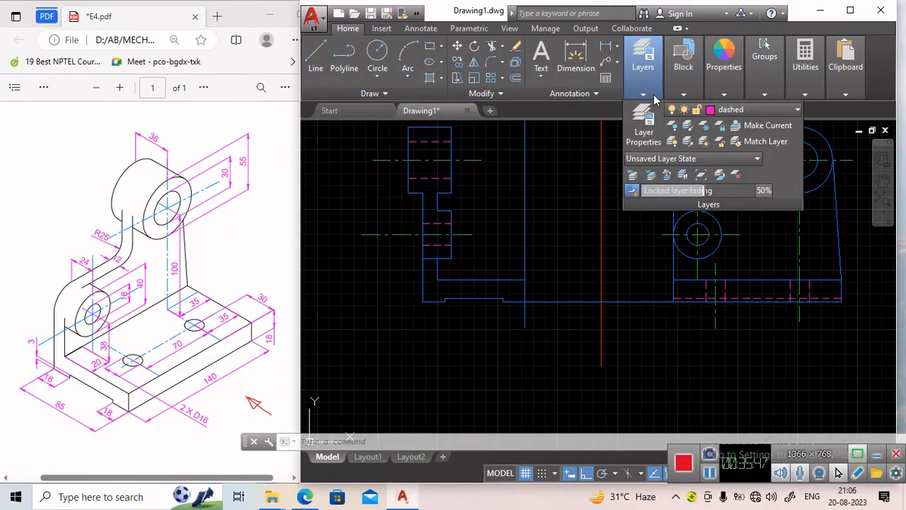
pyautogui.click(791, 108)
pyautogui.click(745, 140)
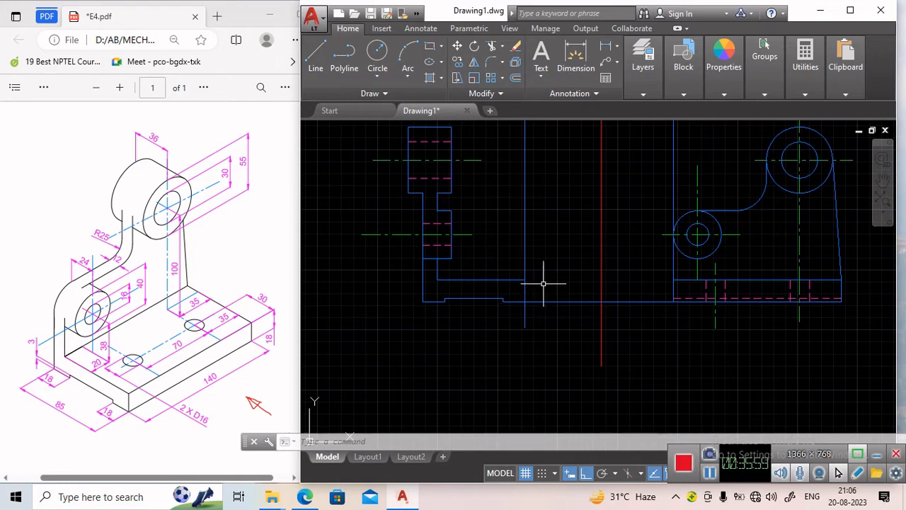
pyautogui.click(315, 56)
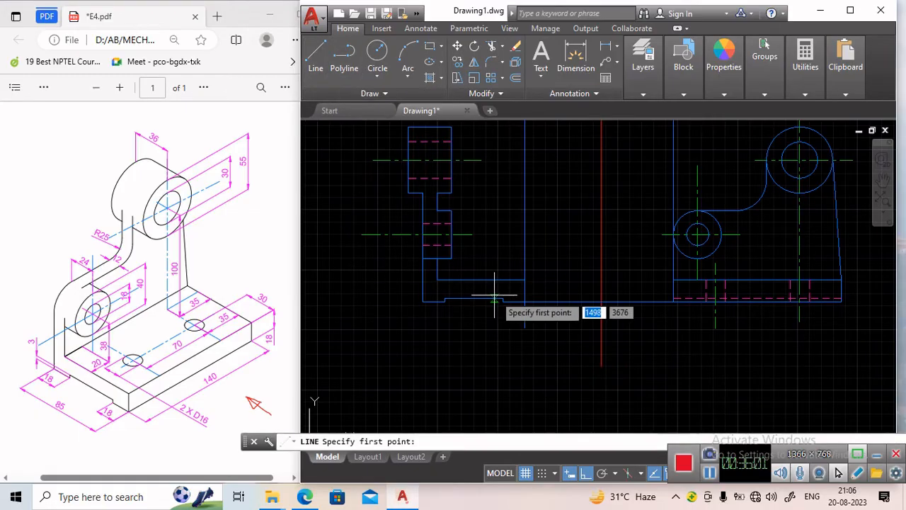
pyautogui.click(525, 300)
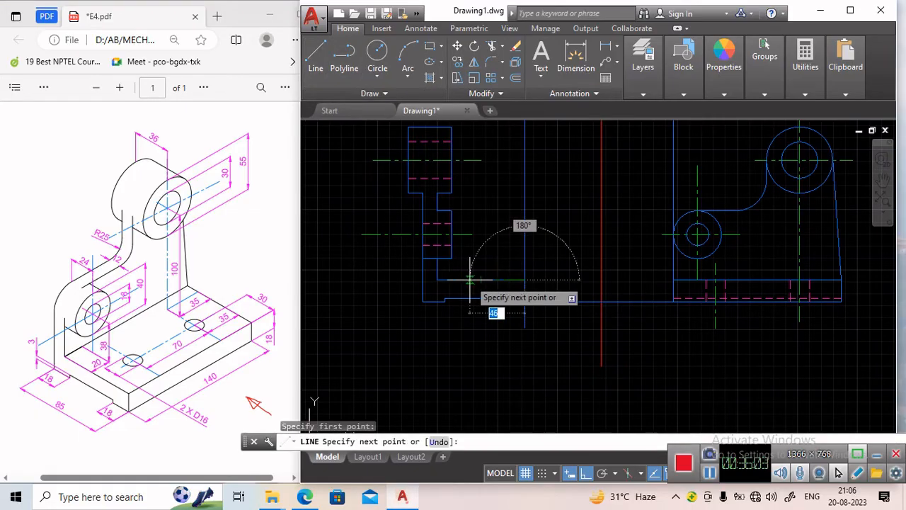
pyautogui.write('42')
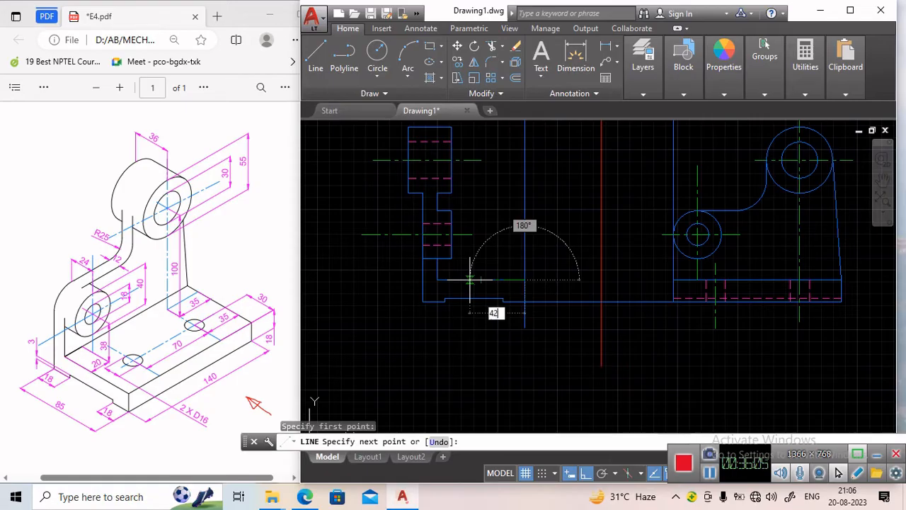
pyautogui.write('.5')
pyautogui.press('Return')
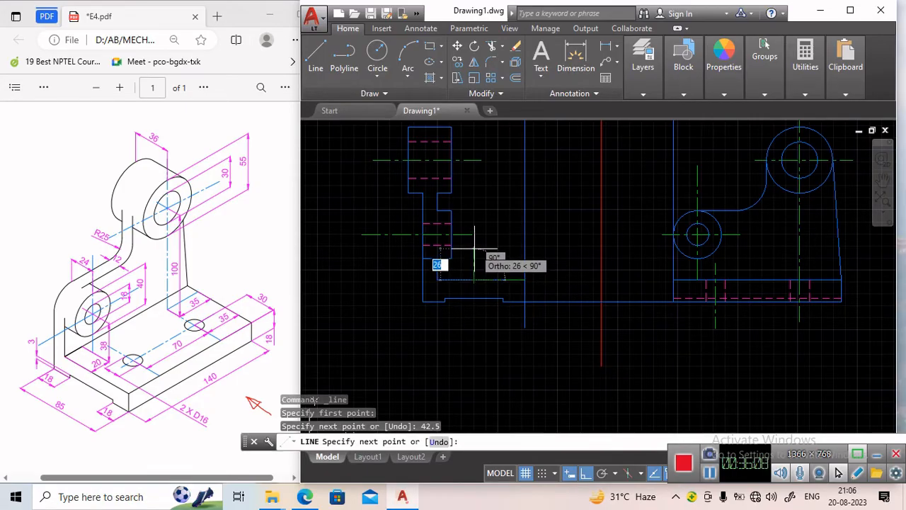
pyautogui.click(474, 368)
pyautogui.press('Return')
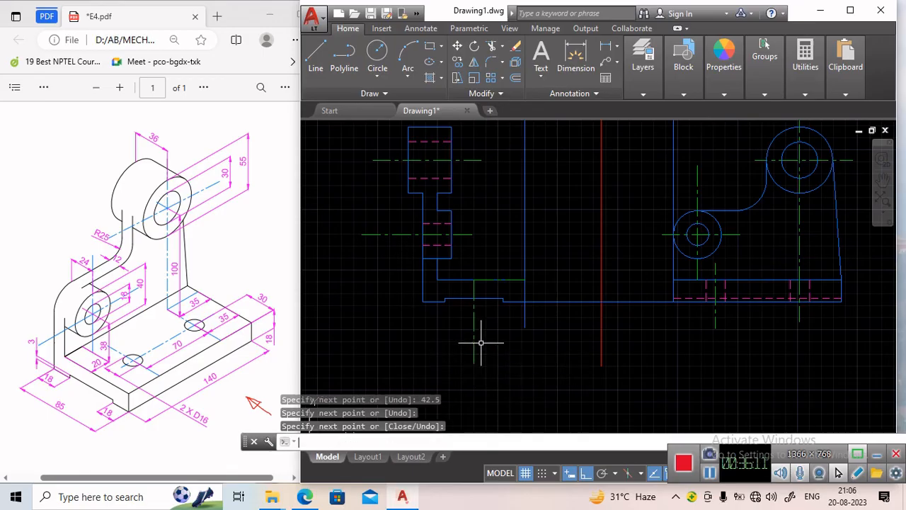
# Stretch the centre line's top end up into the upright and delete the horizontal helper segment.
pyautogui.click(473, 319)
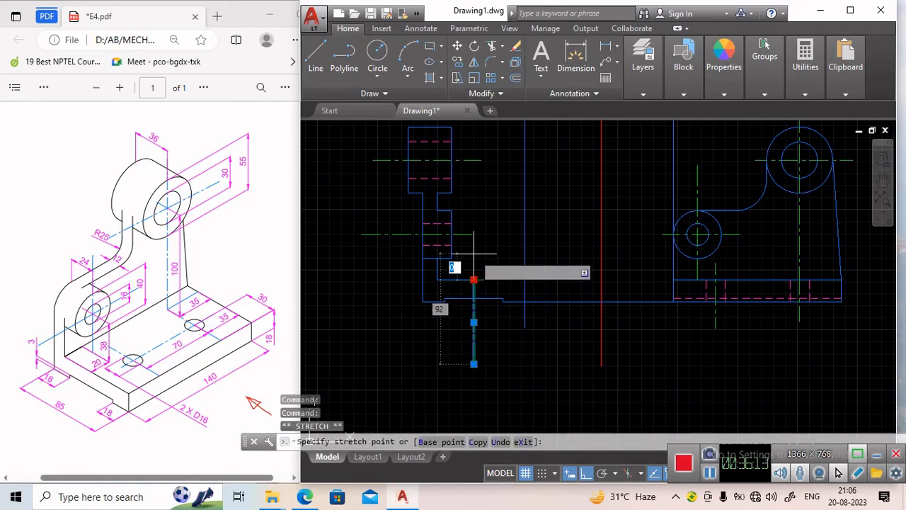
pyautogui.click(473, 279)
pyautogui.click(473, 249)
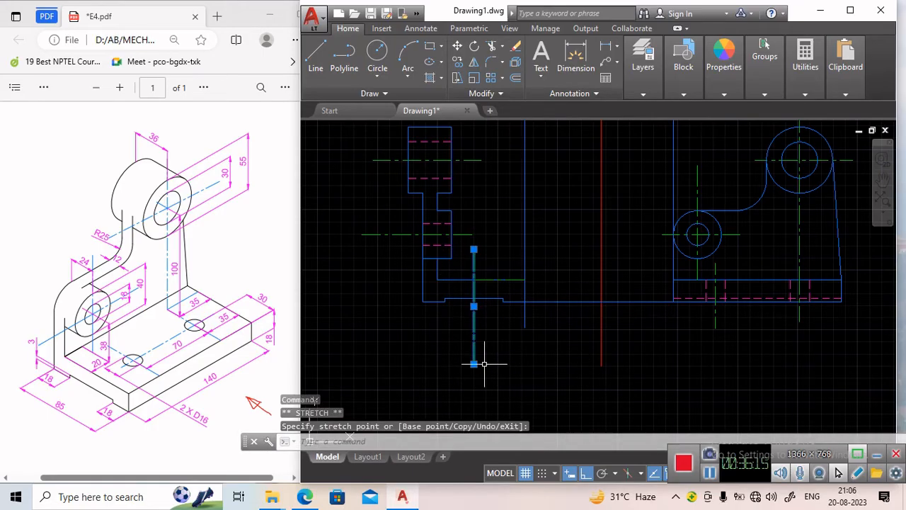
pyautogui.click(473, 364)
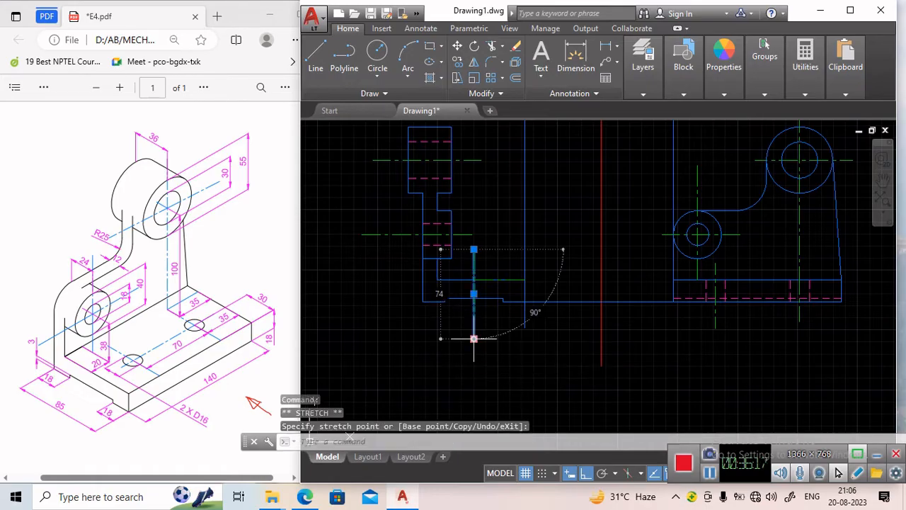
pyautogui.press('Escape')
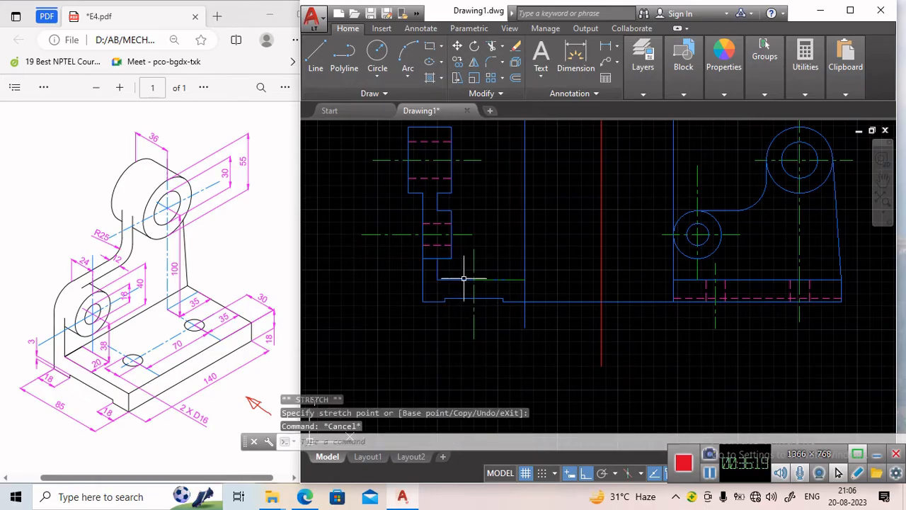
pyautogui.click(505, 278)
pyautogui.press('Delete')
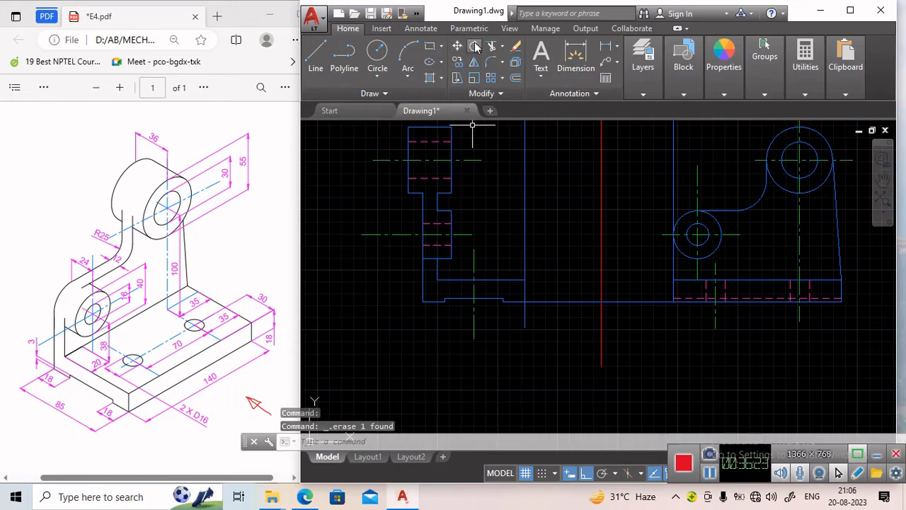
# Make the dashed layer current and draw a hidden line for the base hole, 8 left of its centre line, deleting the horizontal helper segment.
pyautogui.click(321, 58)
pyautogui.click(643, 60)
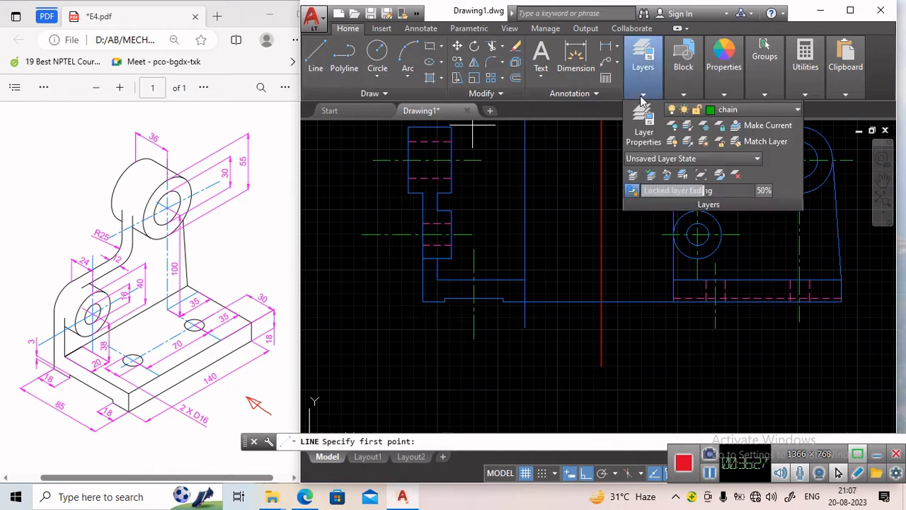
pyautogui.click(749, 112)
pyautogui.click(743, 148)
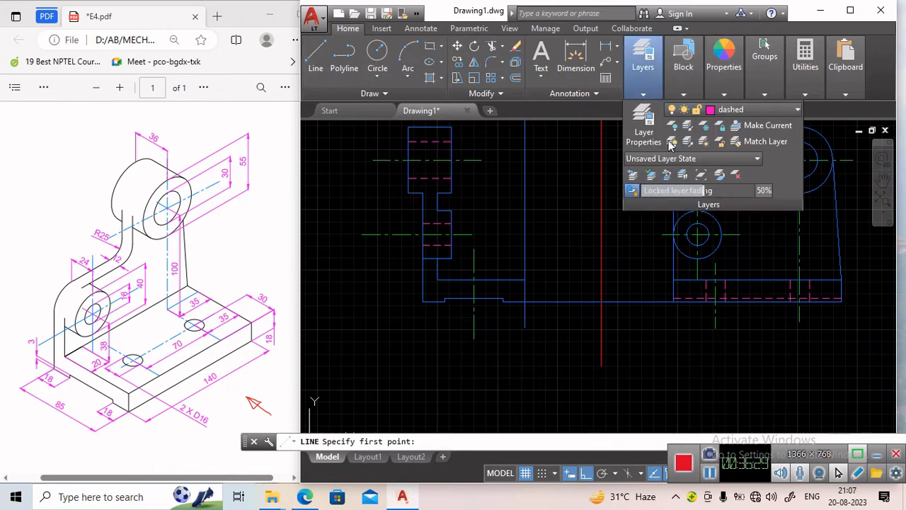
pyautogui.click(325, 66)
pyautogui.scroll(4, 467, 297)
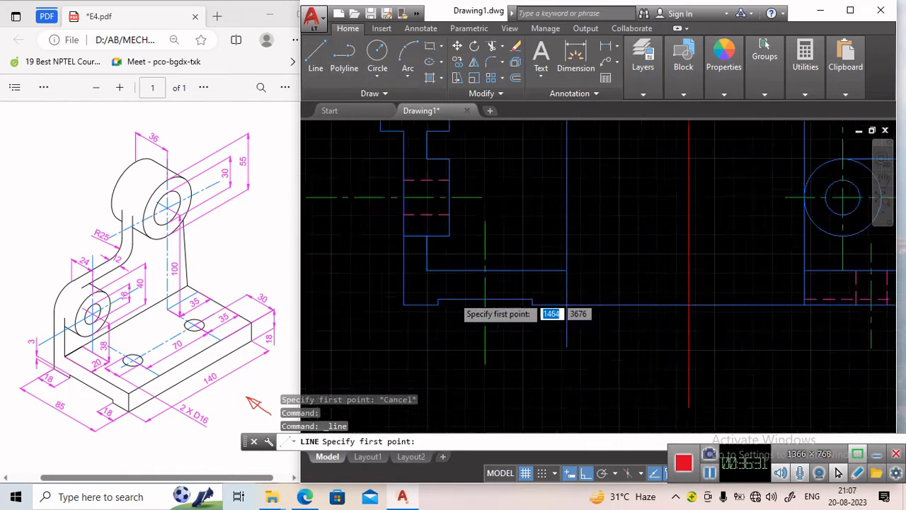
pyautogui.click(502, 256)
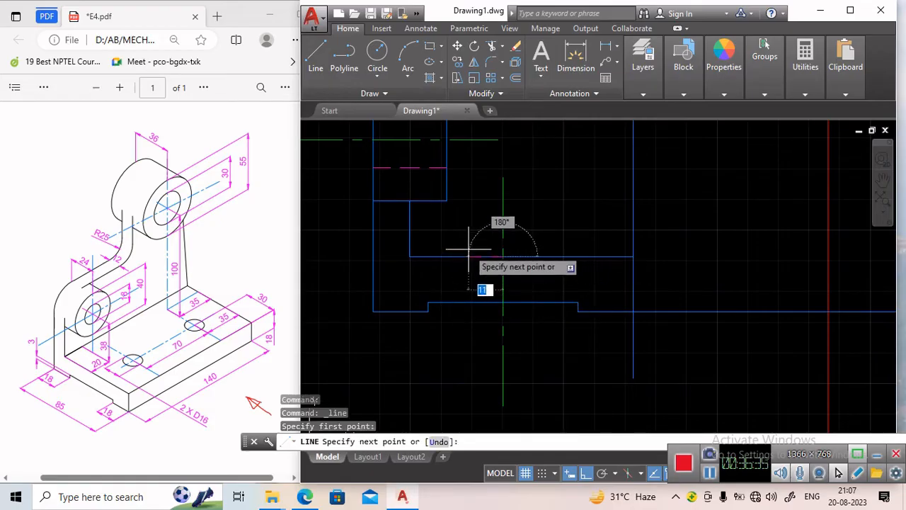
pyautogui.write('8')
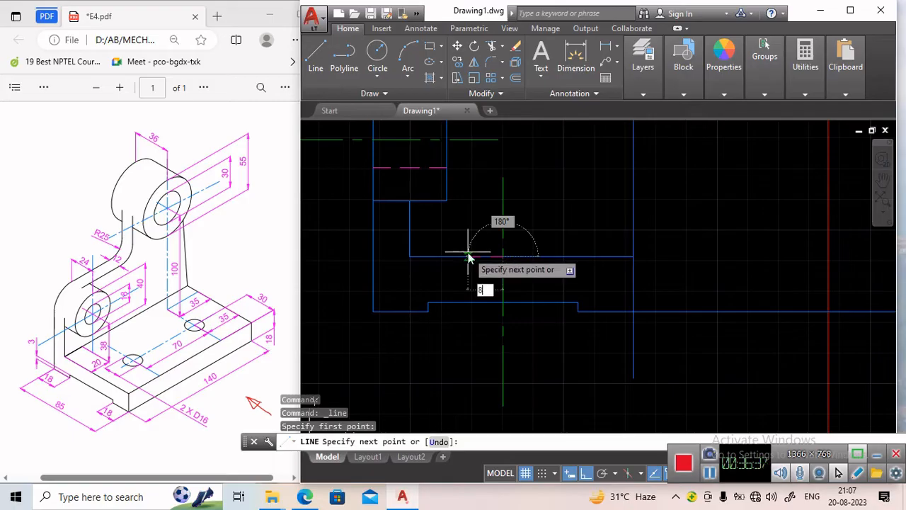
pyautogui.press('Return')
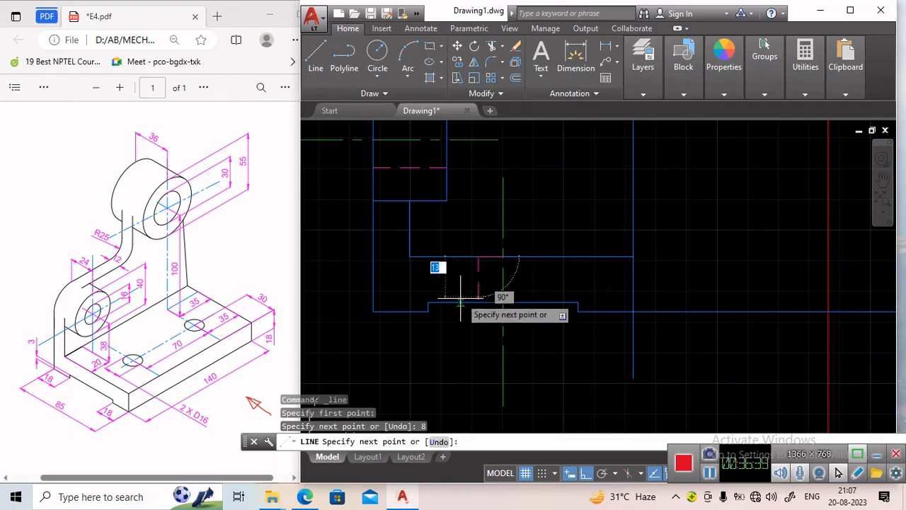
pyautogui.click(478, 303)
pyautogui.press('Return')
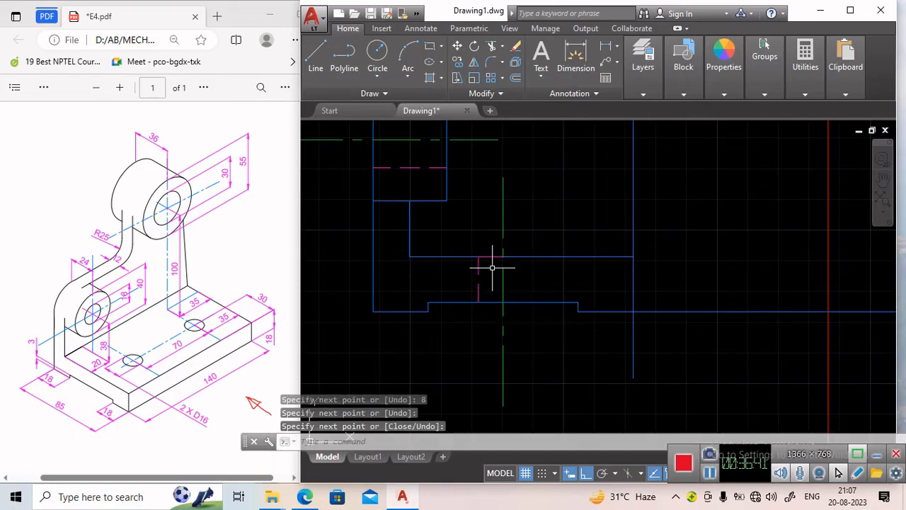
pyautogui.click(492, 257)
pyautogui.press('Delete')
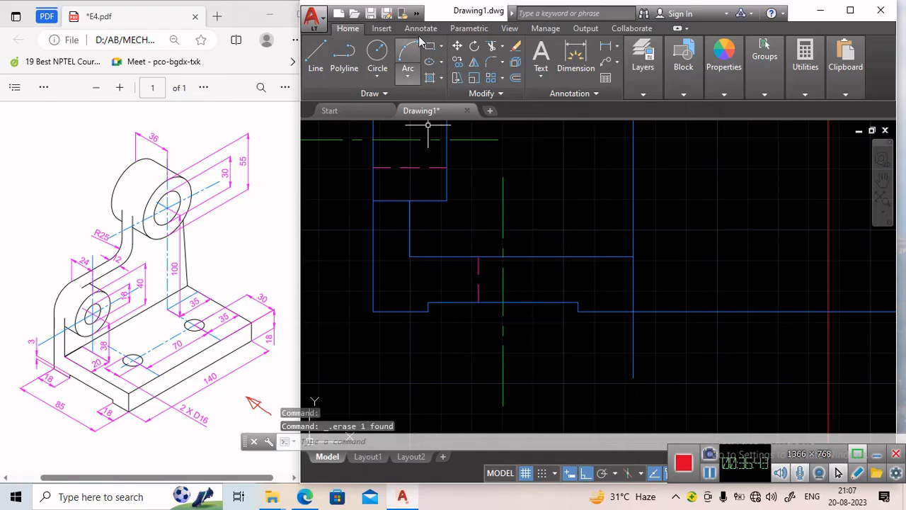
# Mirror the hidden line about the base hole's centre line, keeping the original.
pyautogui.click(474, 63)
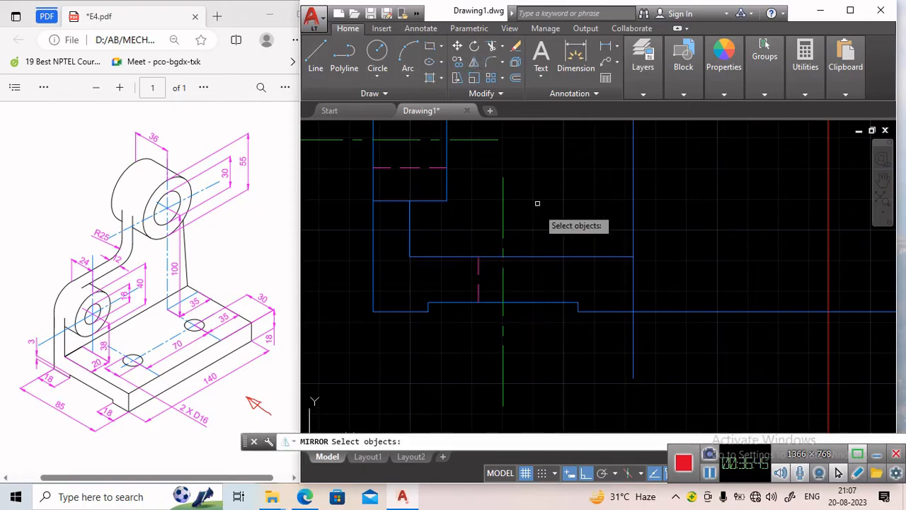
pyautogui.click(478, 270)
pyautogui.press('Return')
pyautogui.click(503, 257)
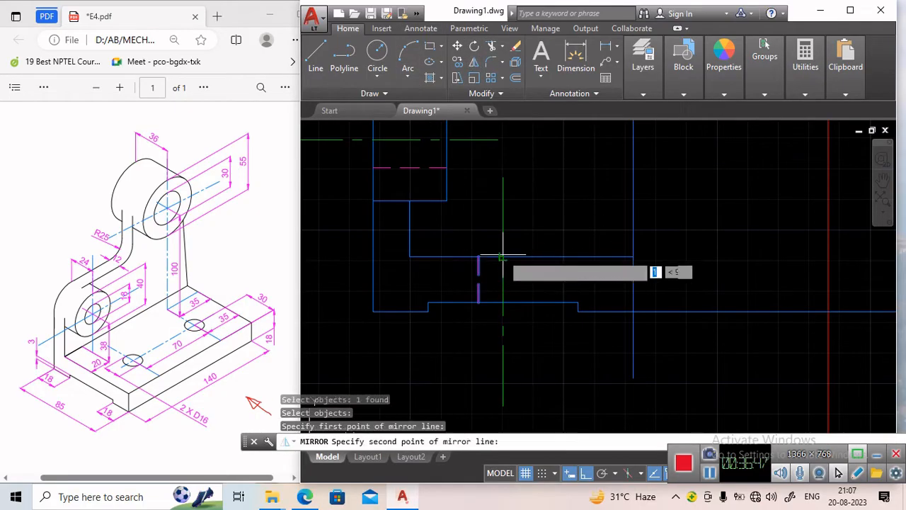
pyautogui.click(502, 303)
pyautogui.press('Return')
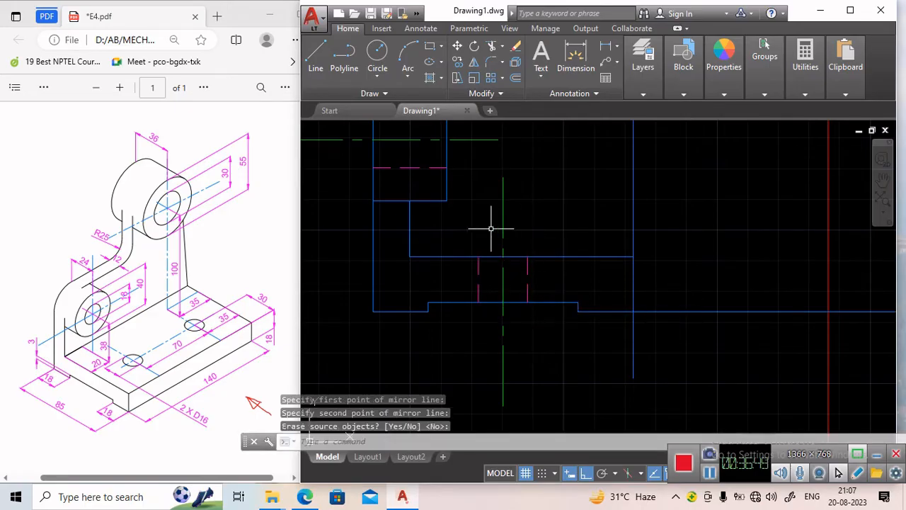
# Delete the leftover projection and construction lines between the front and side views.
pyautogui.scroll(-2, 506, 256)
pyautogui.scroll(-2, 559, 283)
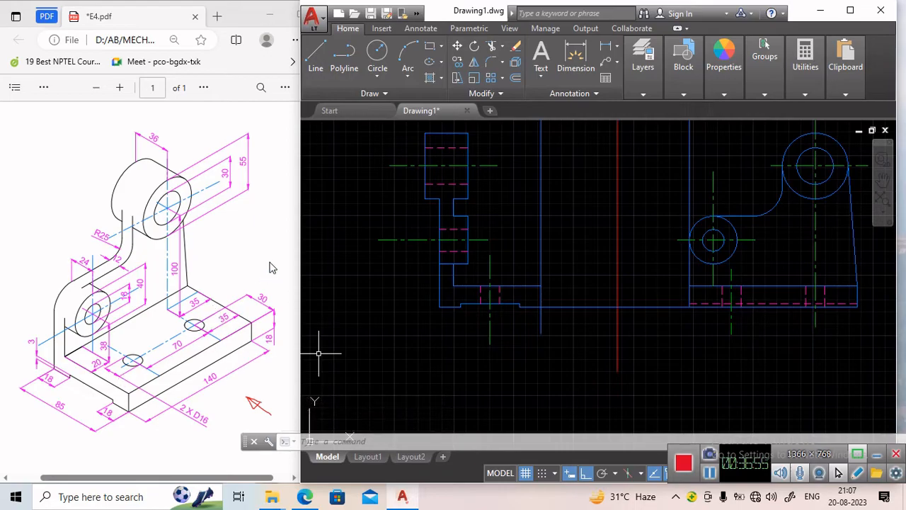
pyautogui.moveTo(471, 230); pyautogui.dragTo(422, 255, button='middle')
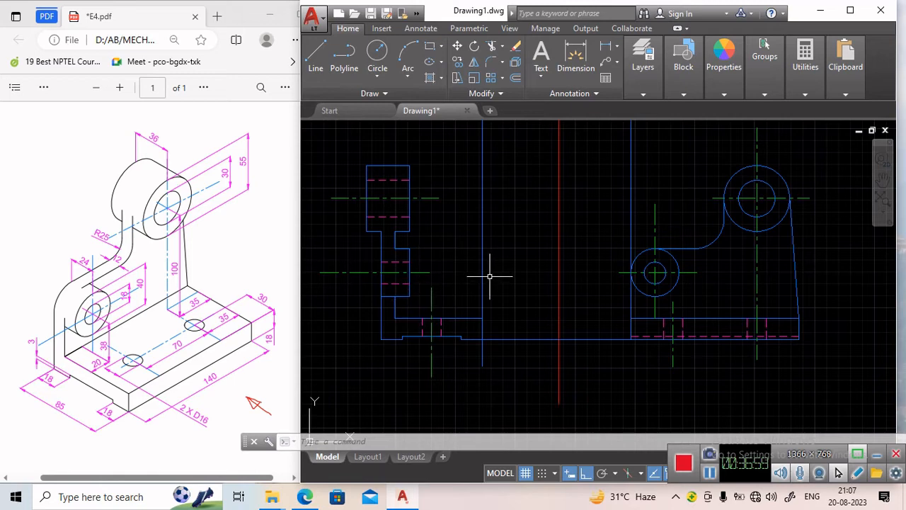
pyautogui.scroll(-2, 441, 212)
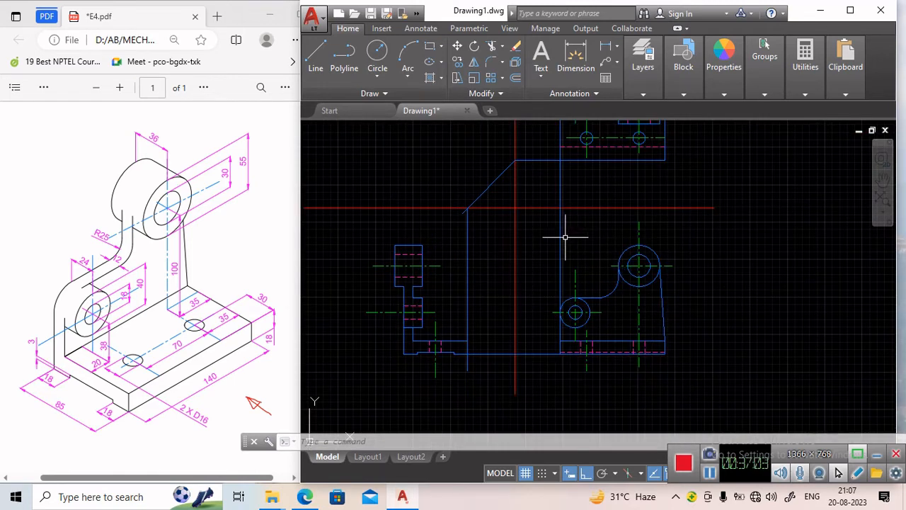
pyautogui.click(467, 268)
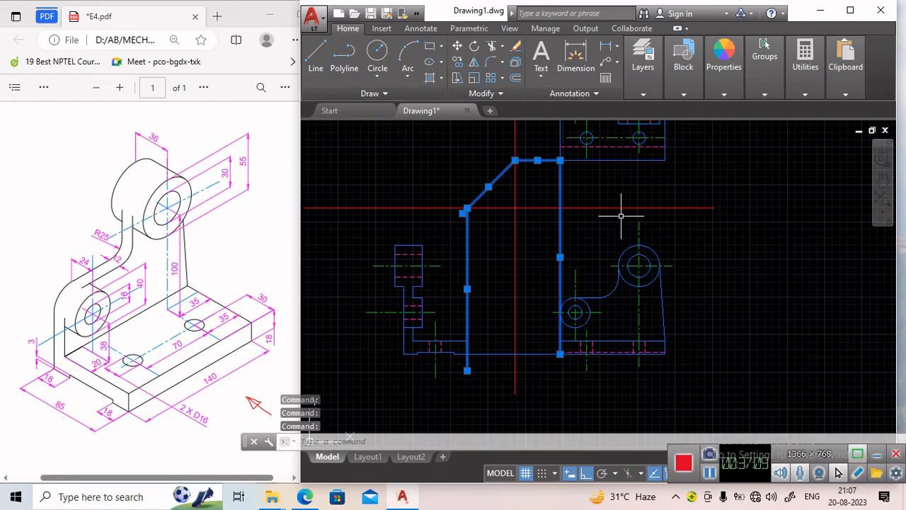
pyautogui.press('Delete')
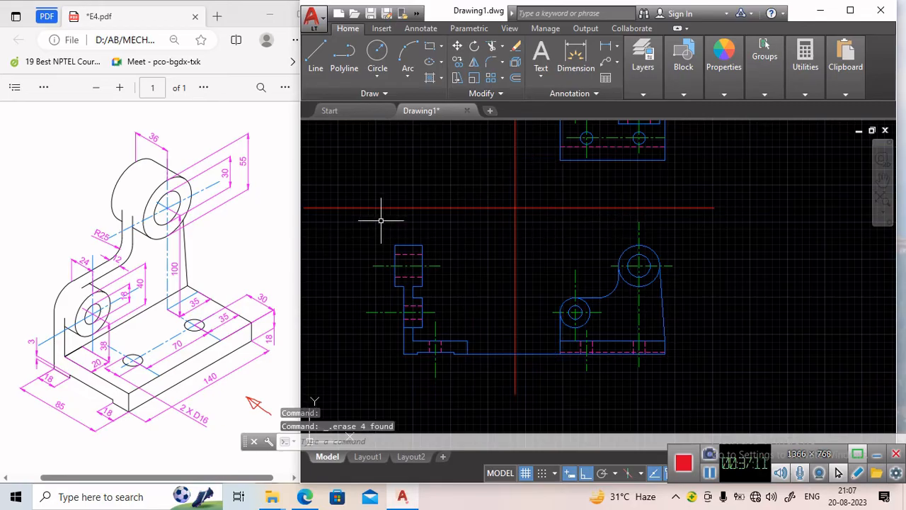
pyautogui.moveTo(447, 245); pyautogui.dragTo(446, 302, button='middle')
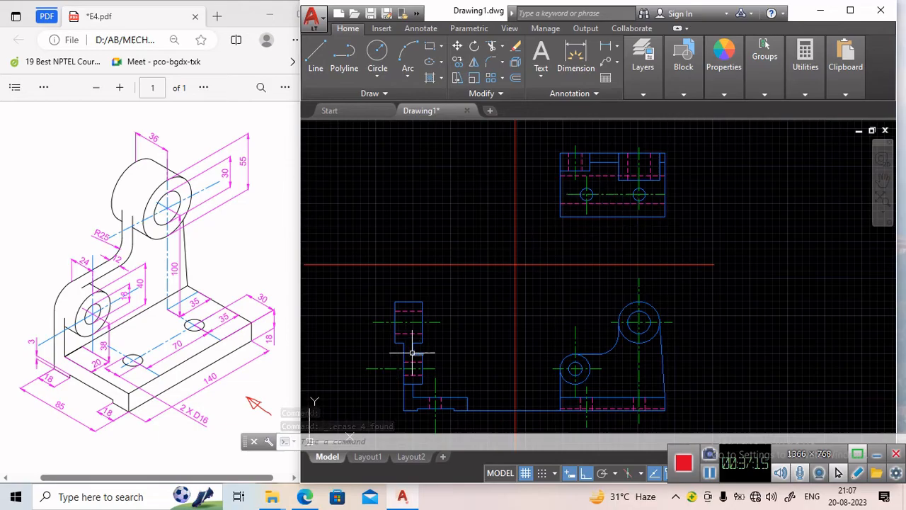
pyautogui.moveTo(464, 348); pyautogui.dragTo(424, 337, button='middle')
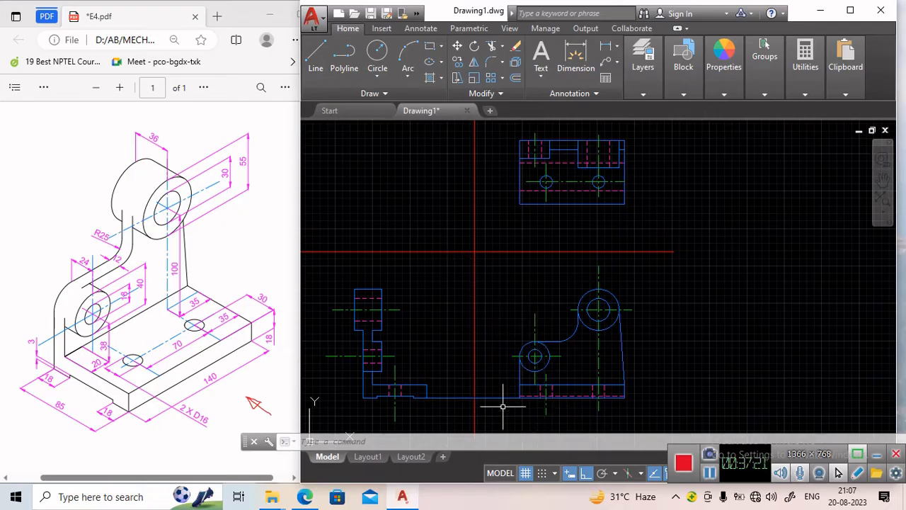
pyautogui.press('Delete')
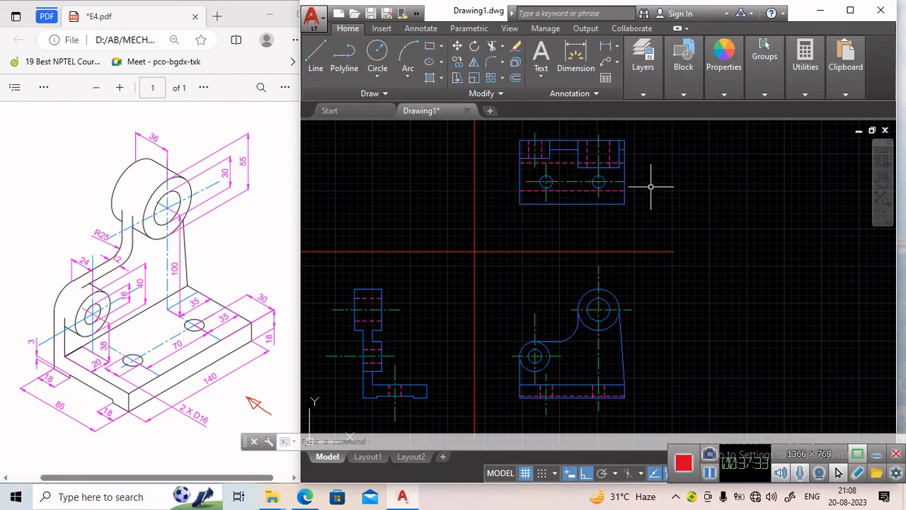
# Use Match Properties with the long horizontal reference line as source and apply it to the front view's base bottom and left edges.
pyautogui.click(643, 94)
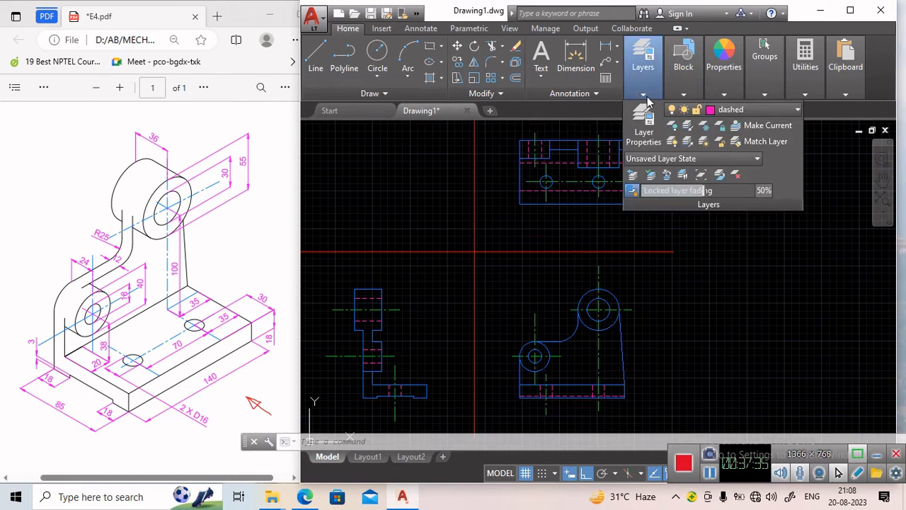
pyautogui.moveTo(699, 98)
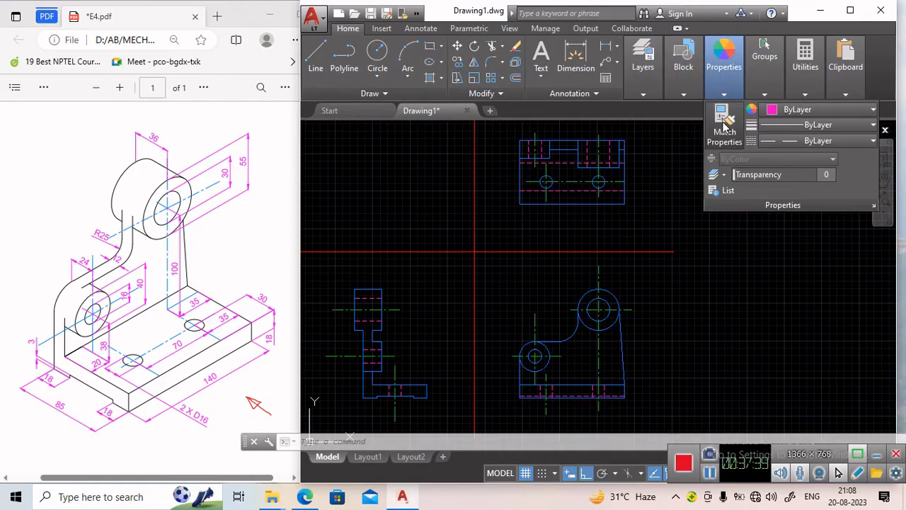
pyautogui.click(724, 126)
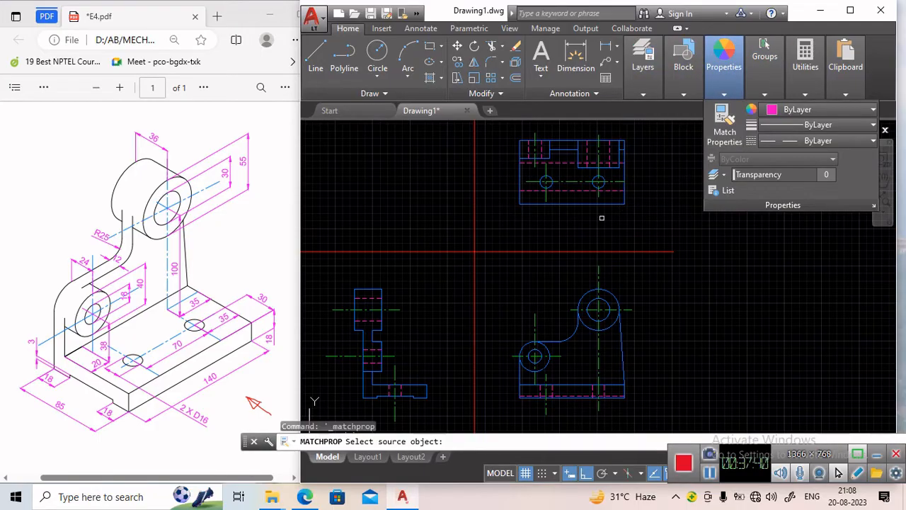
pyautogui.click(408, 252)
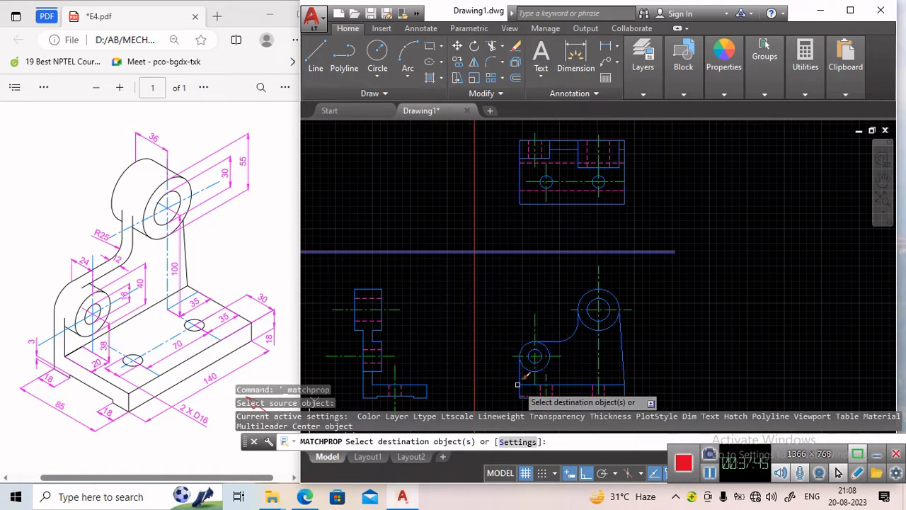
pyautogui.scroll(5, 504, 398)
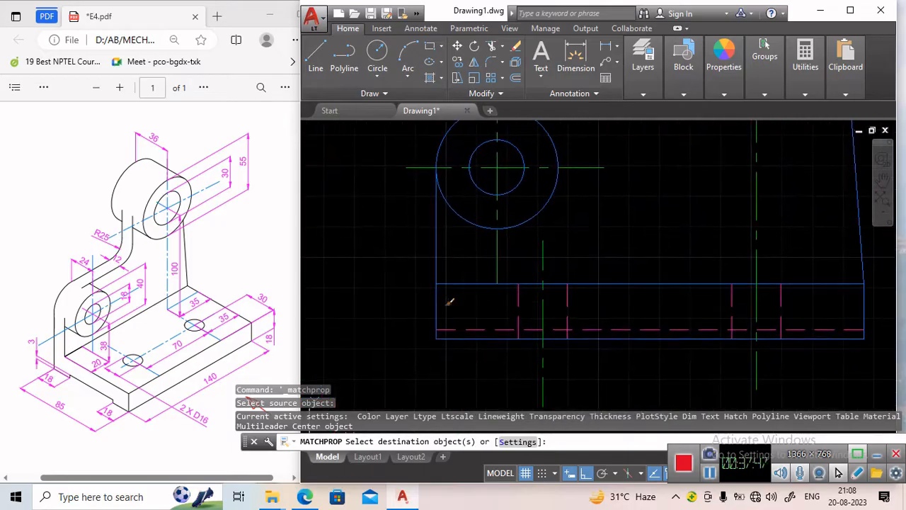
pyautogui.click(461, 337)
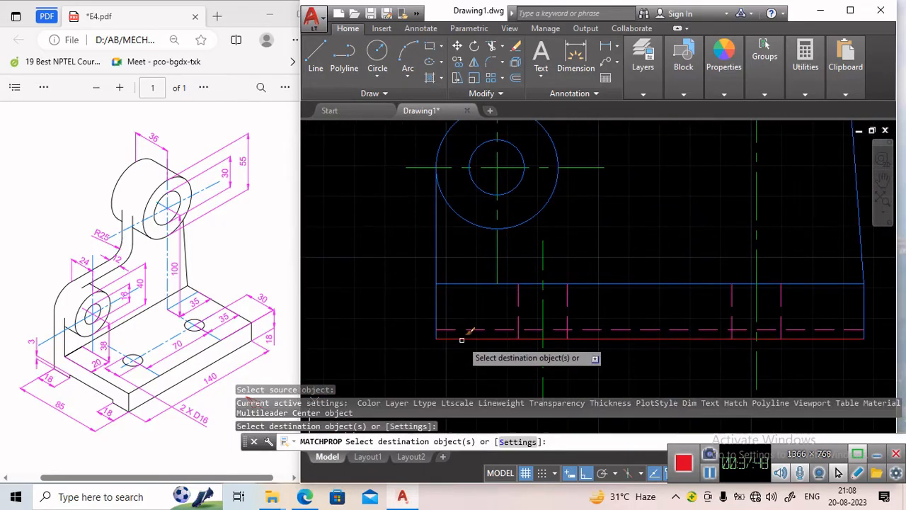
pyautogui.click(436, 305)
pyautogui.click(453, 284)
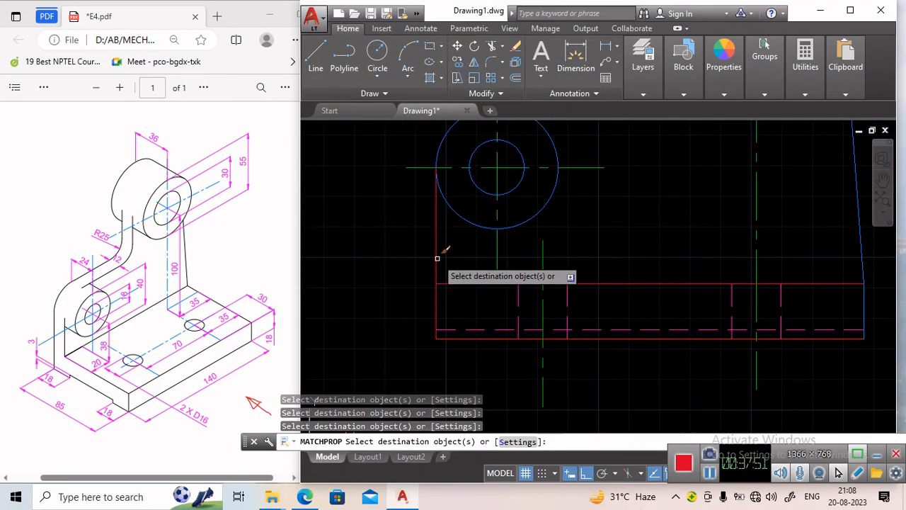
# Match the front view's small boss outer circle and the fillet arc to the reference line's properties.
pyautogui.click(460, 215)
pyautogui.click(496, 185)
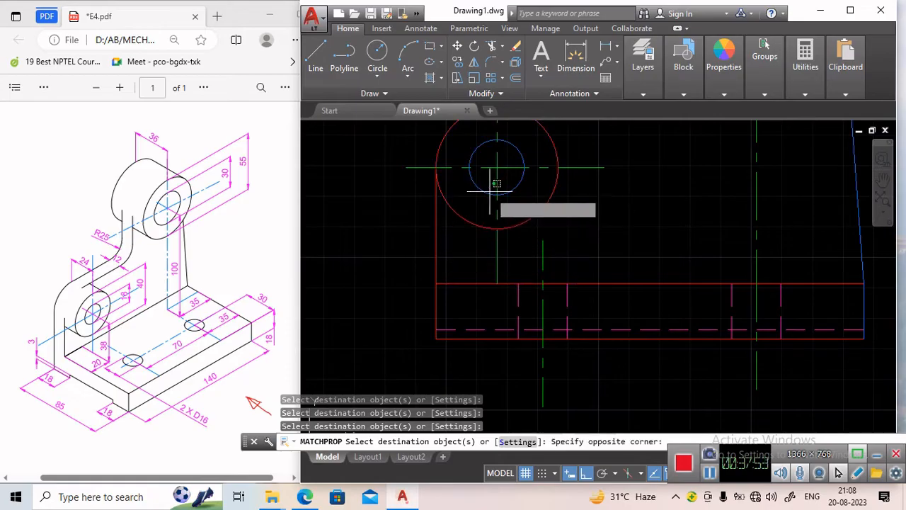
pyautogui.click(490, 193)
pyautogui.moveTo(576, 192); pyautogui.dragTo(464, 318, button='middle')
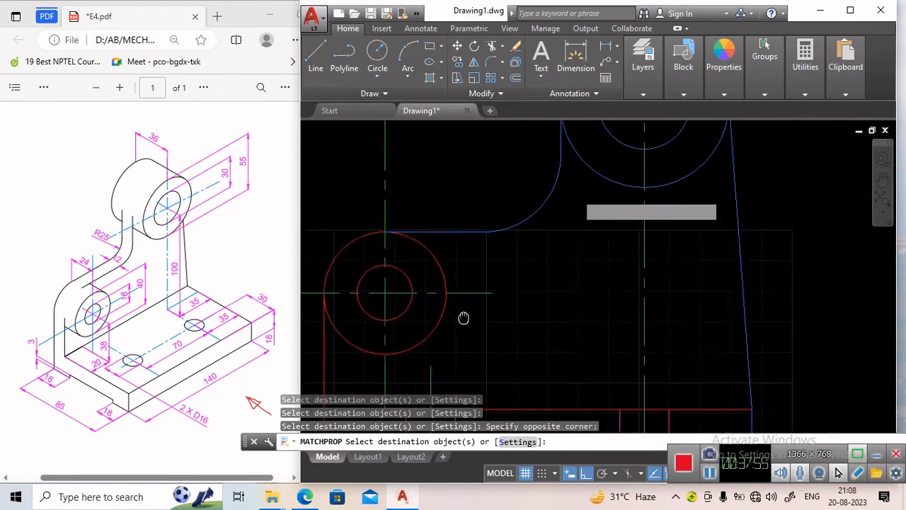
pyautogui.click(474, 232)
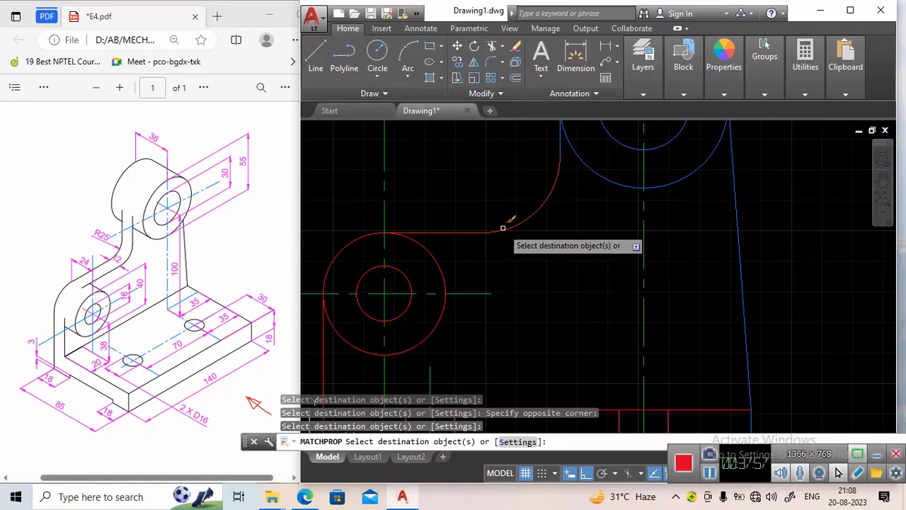
pyautogui.click(502, 226)
pyautogui.moveTo(571, 217); pyautogui.dragTo(531, 330, button='middle')
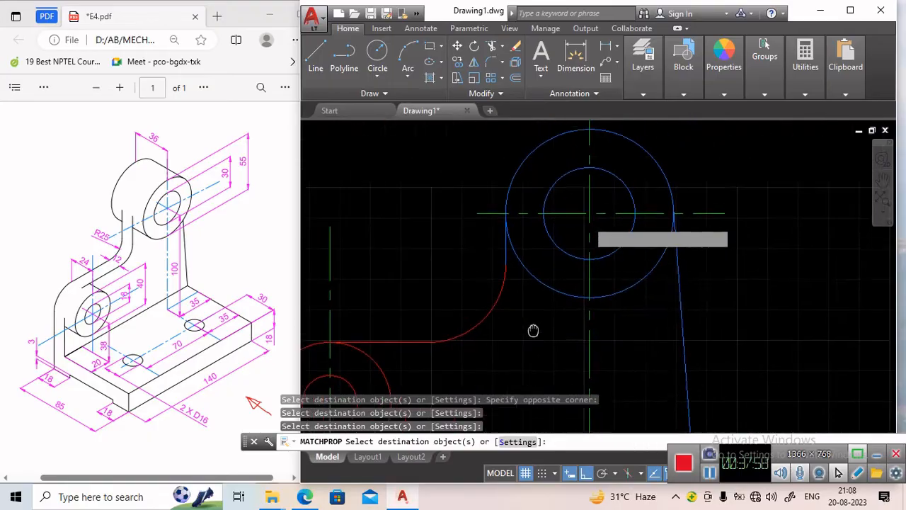
# Match the large boss's outer and inner circles and the upright's slanted edge to the reference line's properties.
pyautogui.click(516, 247)
pyautogui.click(515, 249)
pyautogui.click(514, 249)
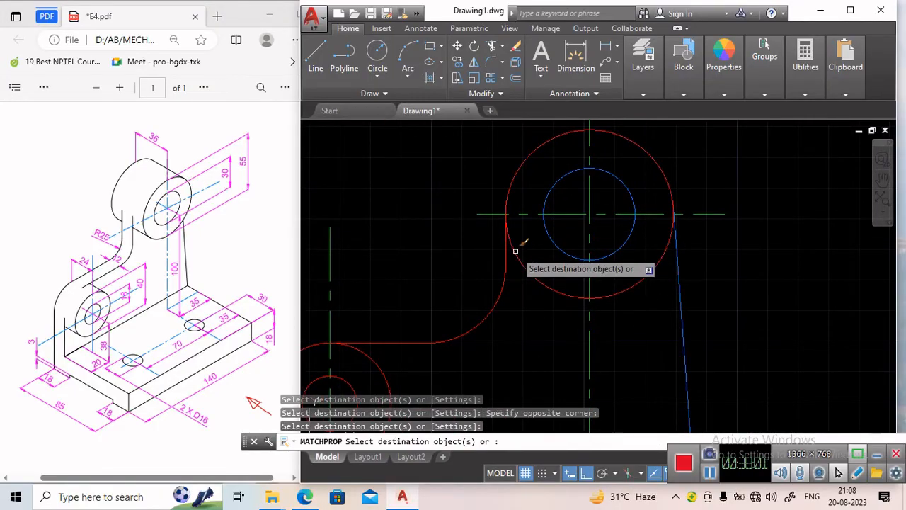
pyautogui.click(555, 243)
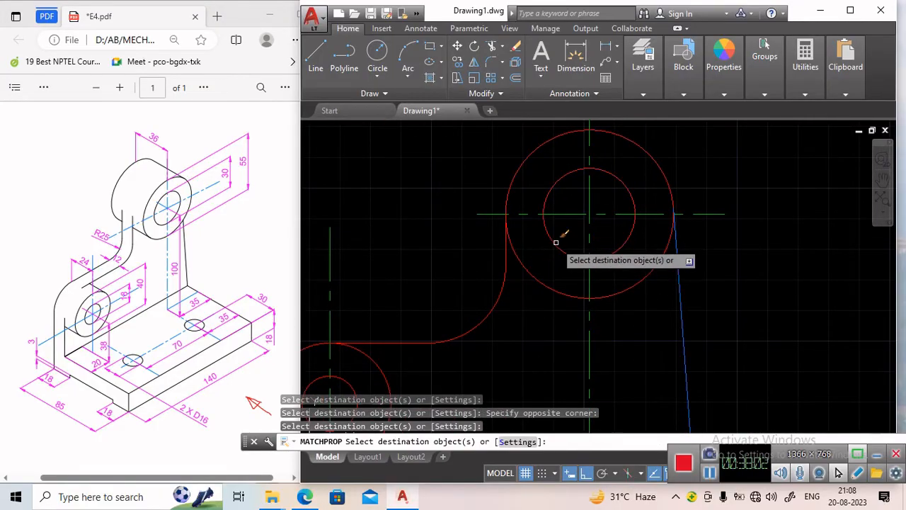
pyautogui.click(683, 285)
# Match the top view's bottom outline and both hole circles to the reference line's properties.
pyautogui.scroll(-4, 651, 297)
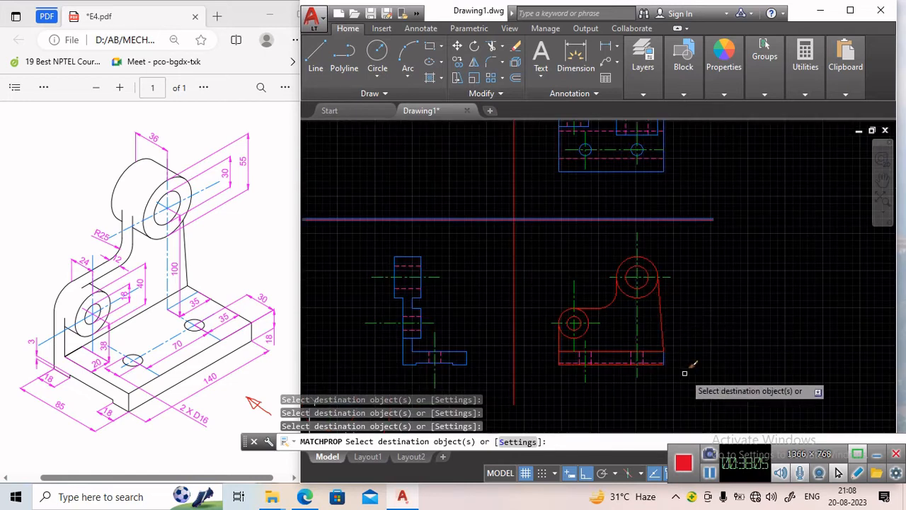
pyautogui.scroll(2, 635, 336)
pyautogui.scroll(-3, 576, 269)
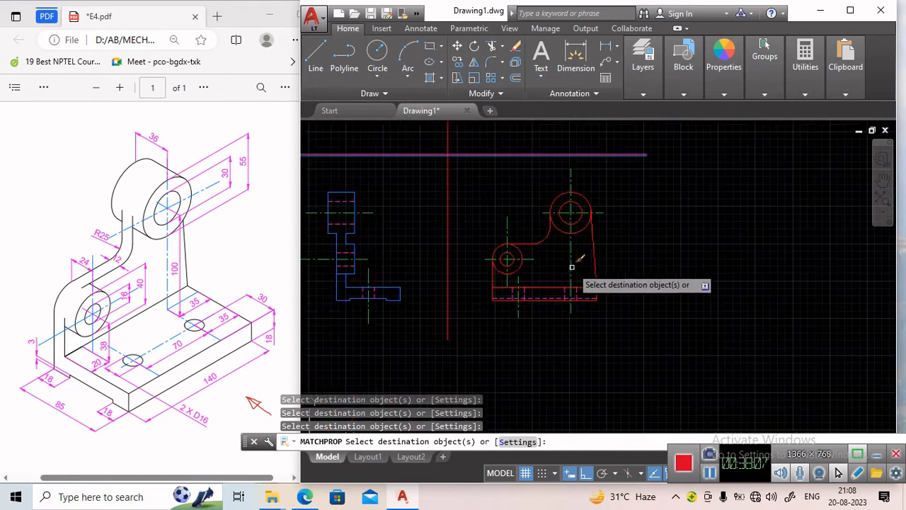
pyautogui.moveTo(525, 229); pyautogui.dragTo(533, 481, button='middle')
pyautogui.moveTo(533, 381); pyautogui.dragTo(516, 229, button='middle')
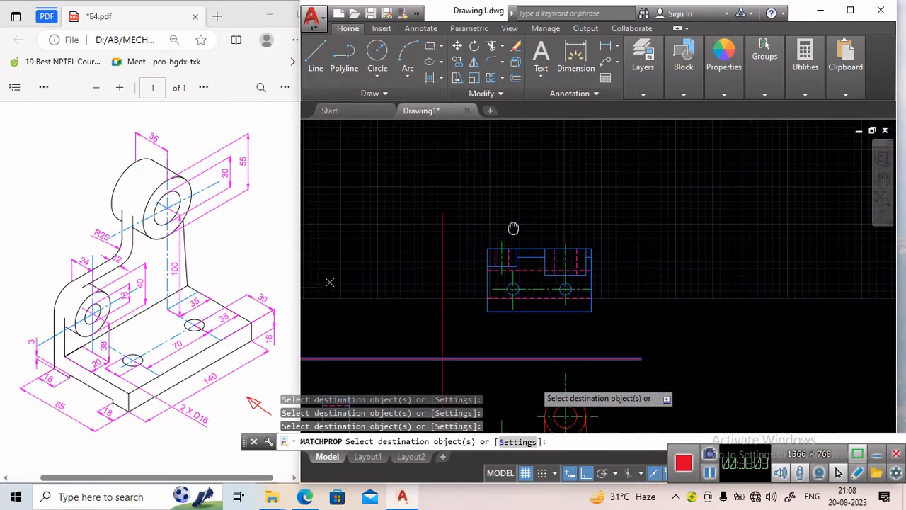
pyautogui.scroll(6, 524, 253)
pyautogui.moveTo(526, 307); pyautogui.dragTo(519, 242, button='middle')
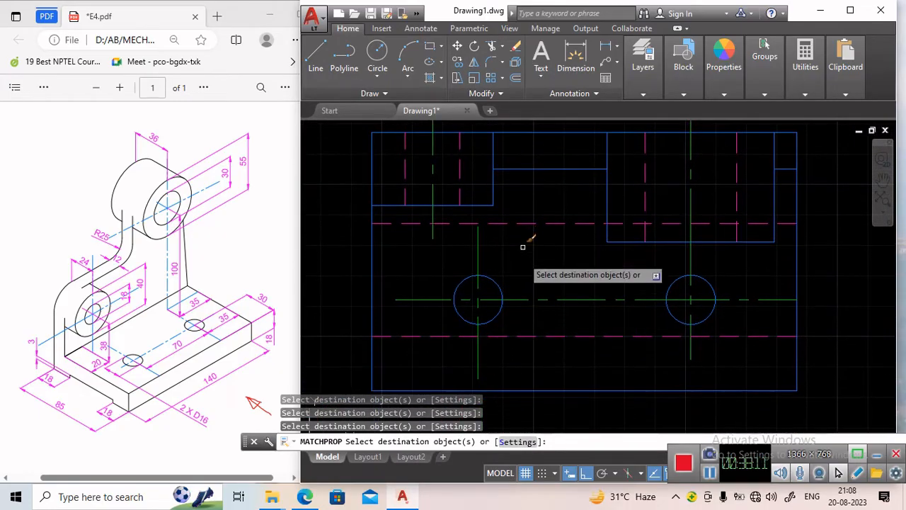
pyautogui.scroll(-2, 527, 315)
pyautogui.click(524, 361)
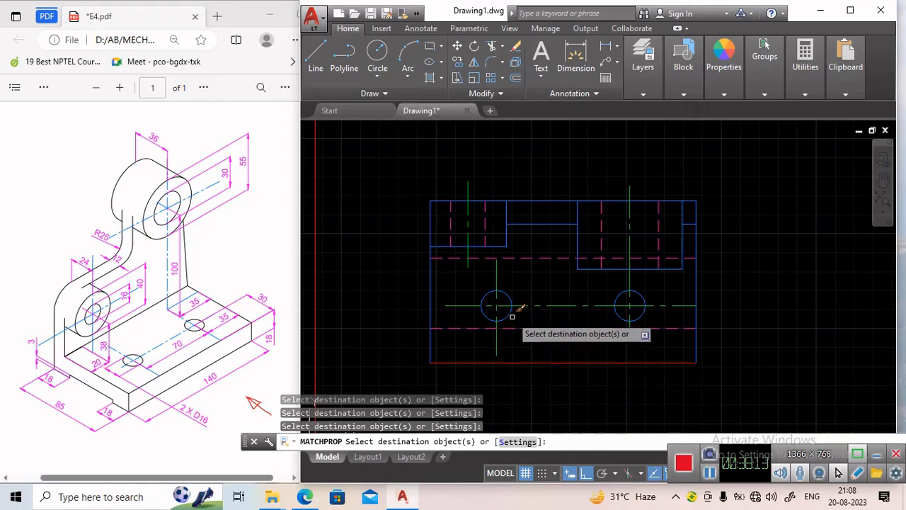
pyautogui.click(511, 312)
pyautogui.click(619, 317)
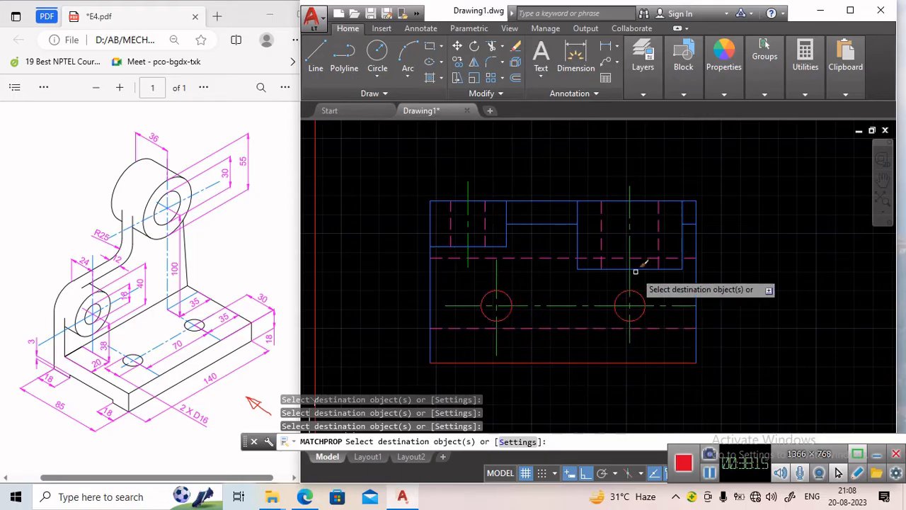
# Match the remaining top view outline edges, including the step and slot edges, to the reference line's properties.
pyautogui.click(696, 271)
pyautogui.click(676, 269)
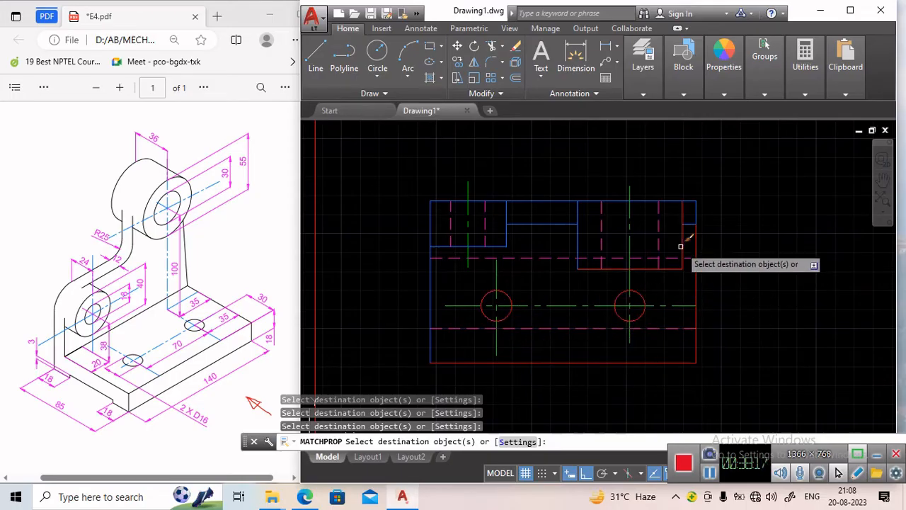
pyautogui.click(681, 246)
pyautogui.click(696, 202)
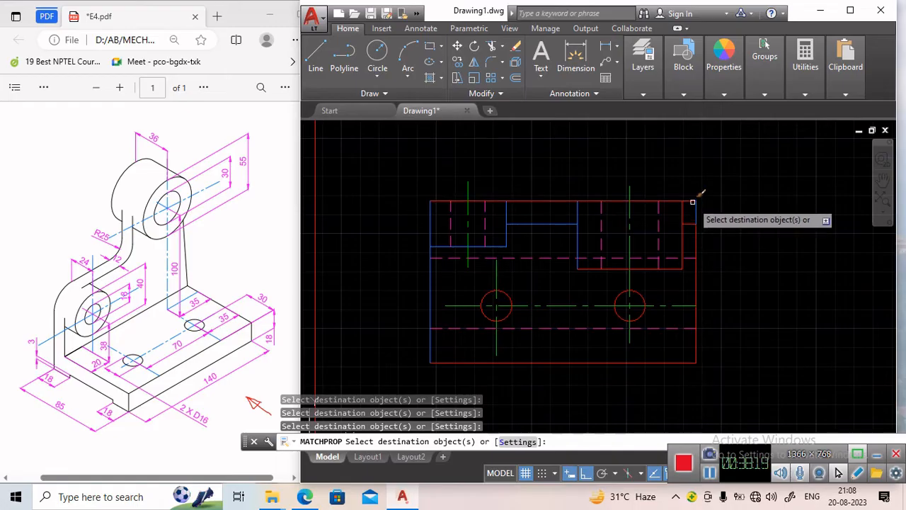
pyautogui.click(566, 225)
pyautogui.click(514, 216)
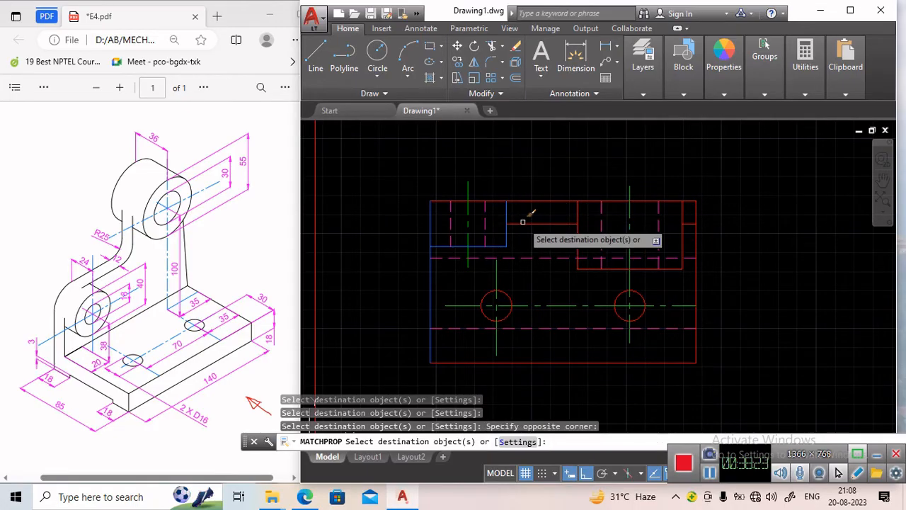
pyautogui.click(506, 228)
pyautogui.click(495, 247)
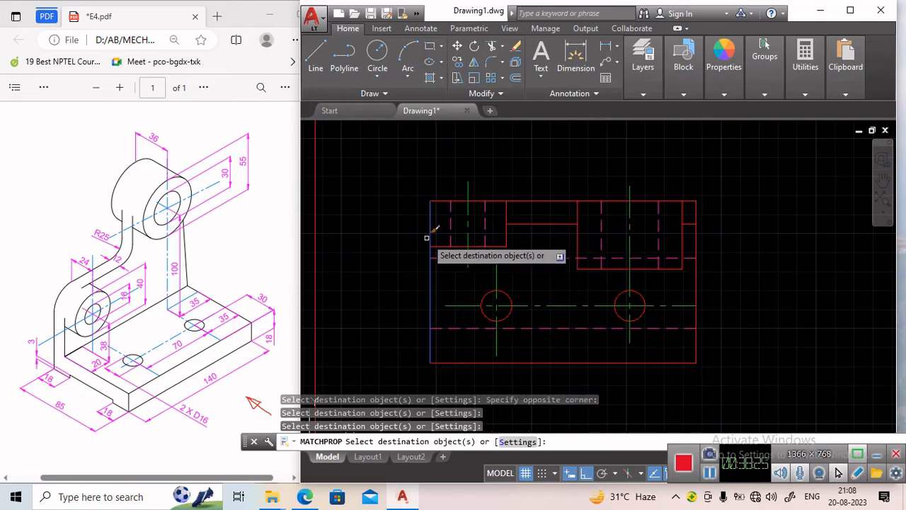
pyautogui.click(429, 231)
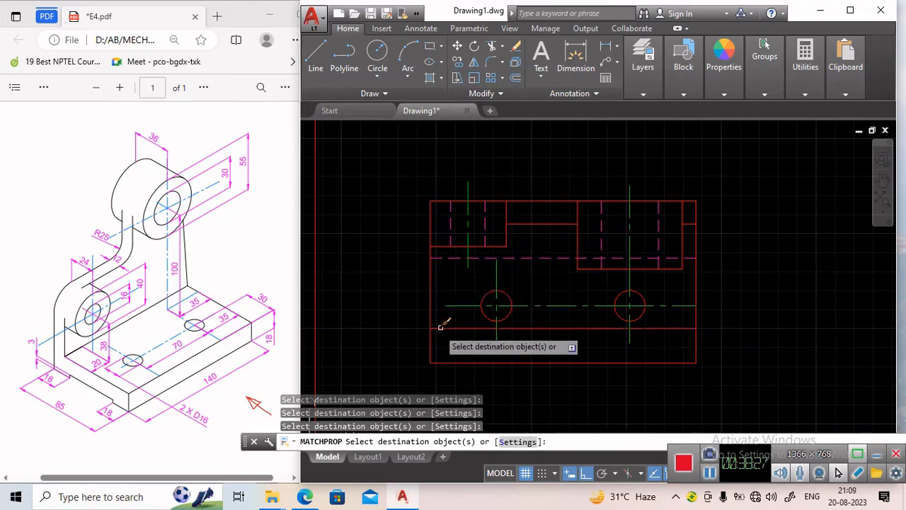
# Match the side view's base outline edges to the reference line's properties.
pyautogui.scroll(-4, 426, 329)
pyautogui.moveTo(401, 381); pyautogui.dragTo(607, 191, button='middle')
pyautogui.scroll(4, 486, 276)
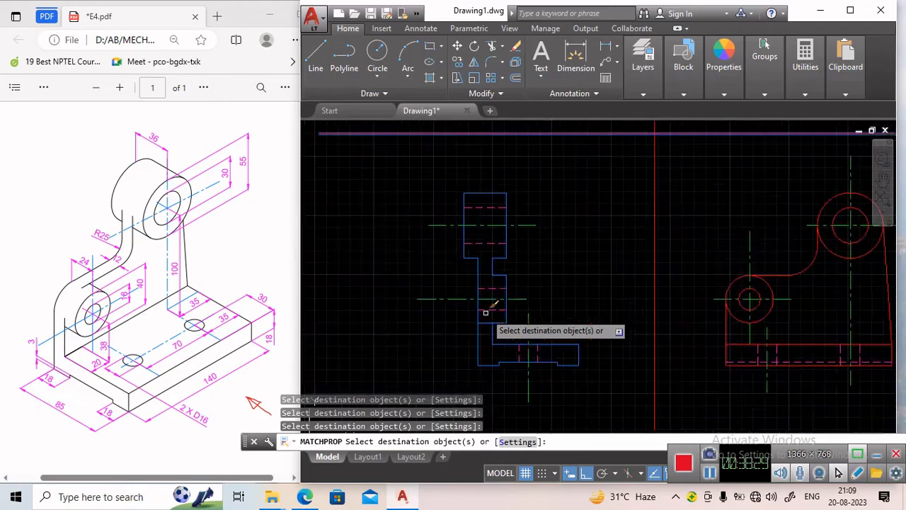
pyautogui.click(609, 358)
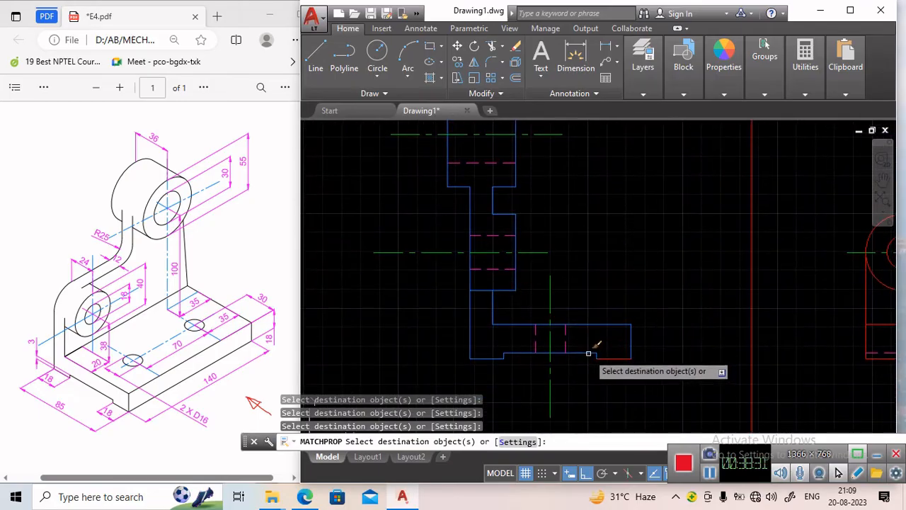
pyautogui.click(588, 352)
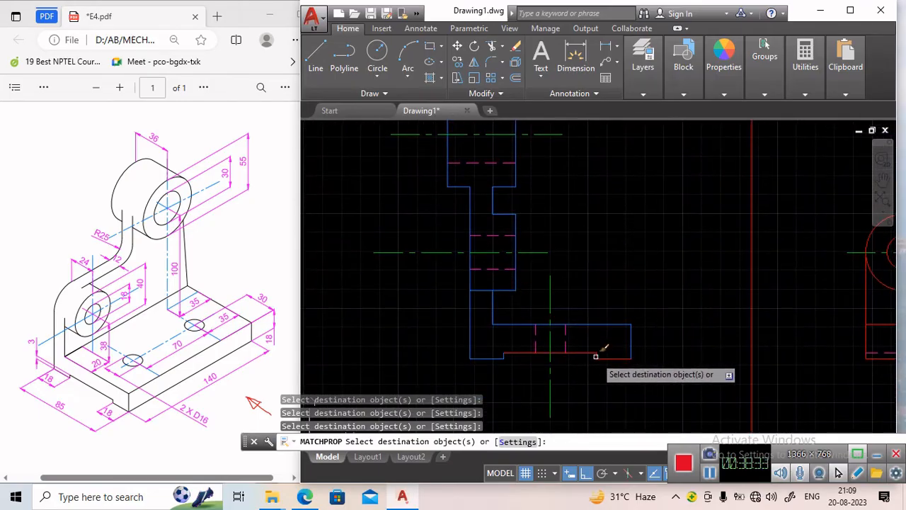
pyautogui.click(629, 339)
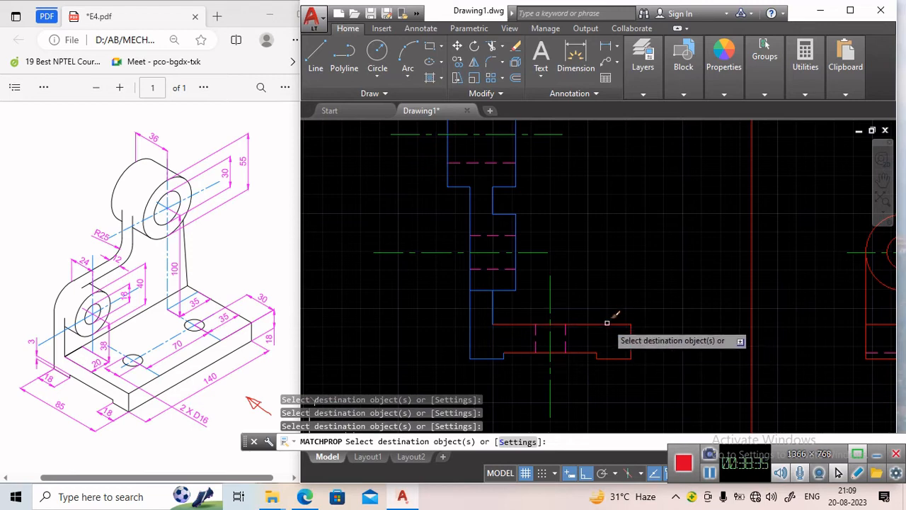
pyautogui.click(607, 323)
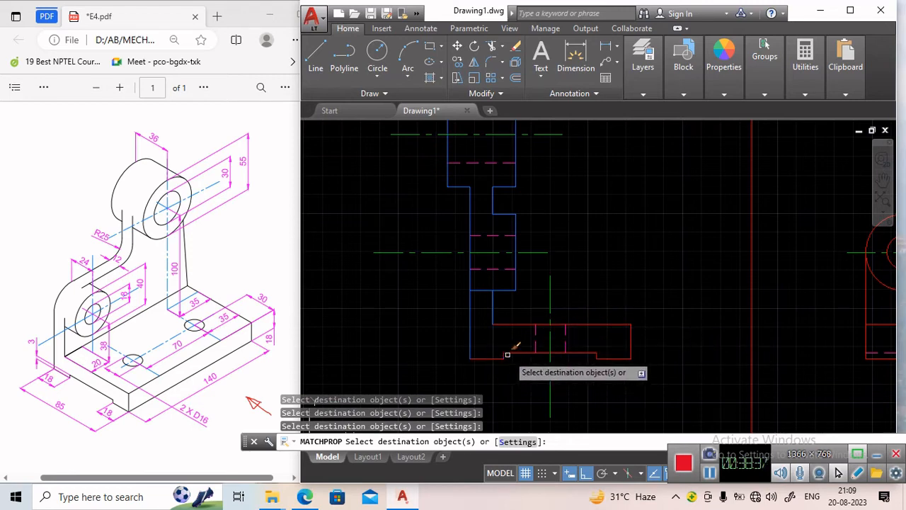
pyautogui.click(504, 356)
# Match the side view's lower stepped outline edges to the reference line's properties.
pyautogui.click(470, 319)
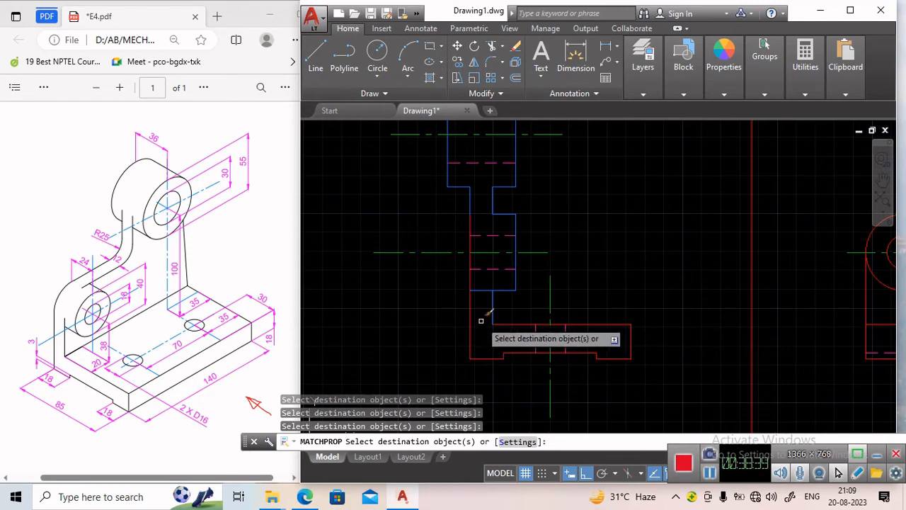
pyautogui.click(491, 308)
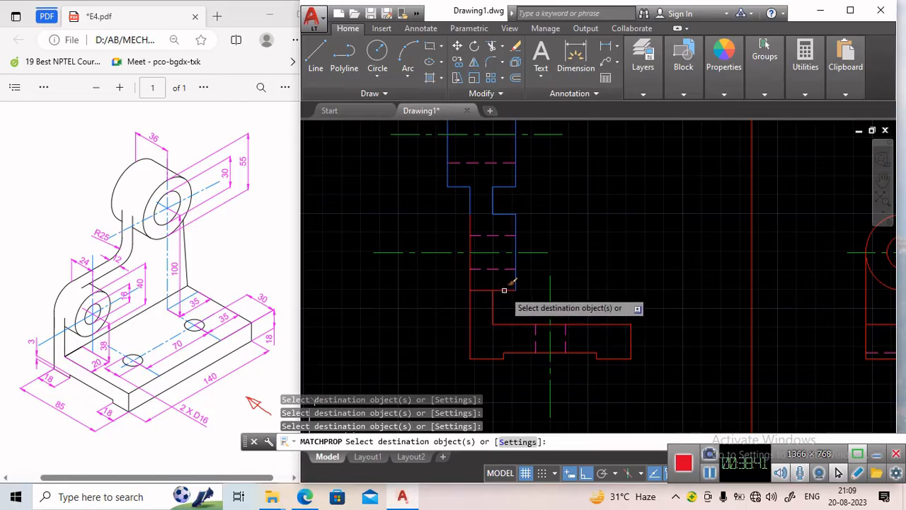
pyautogui.scroll(2, 548, 212)
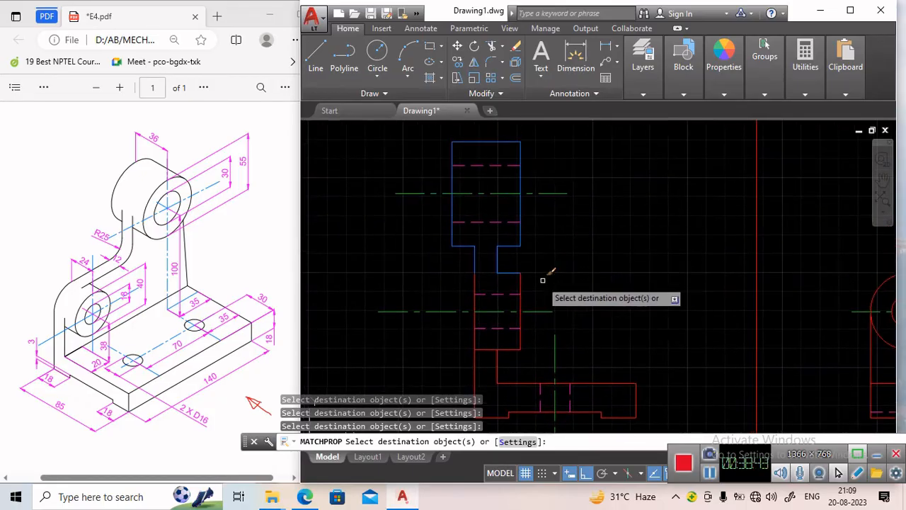
pyautogui.click(483, 250)
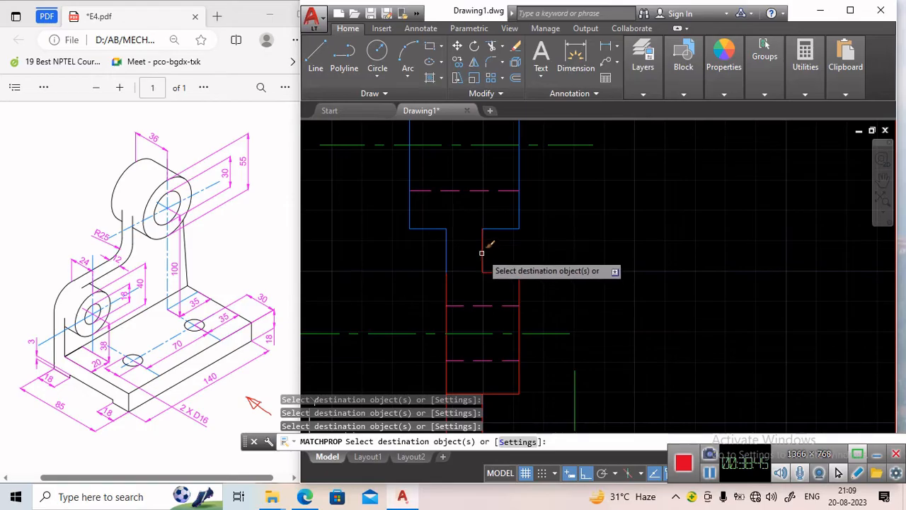
pyautogui.moveTo(457, 238); pyautogui.dragTo(476, 315, button='middle')
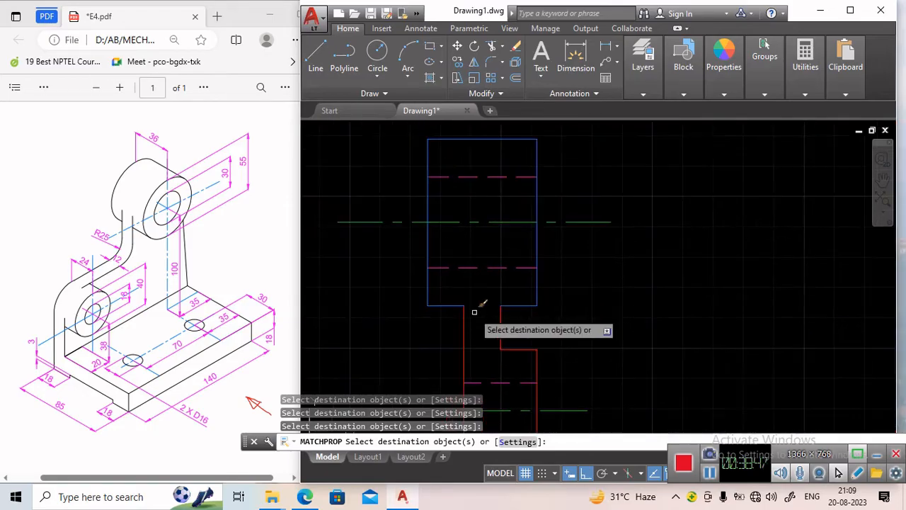
# Match the side view's upper block outline edges, including its top edge, to the reference line's properties and end the command.
pyautogui.click(443, 305)
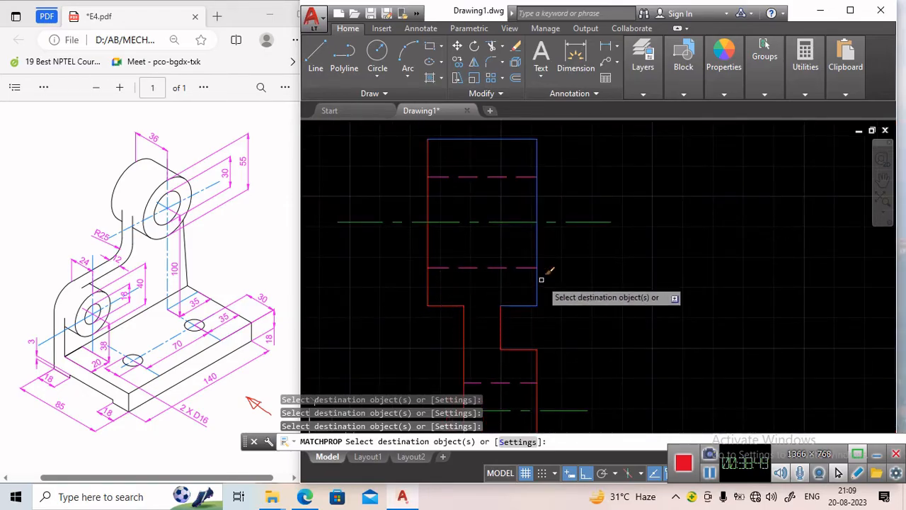
pyautogui.click(537, 286)
pyautogui.click(536, 289)
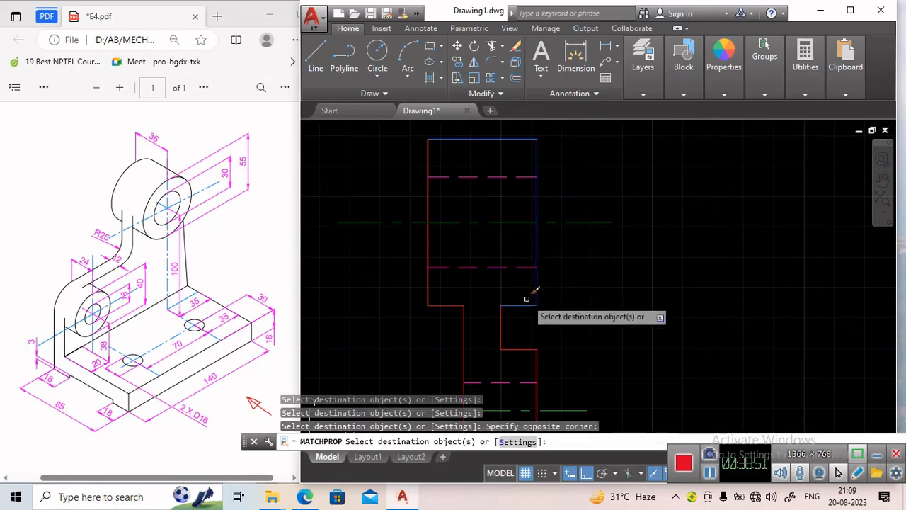
pyautogui.click(538, 288)
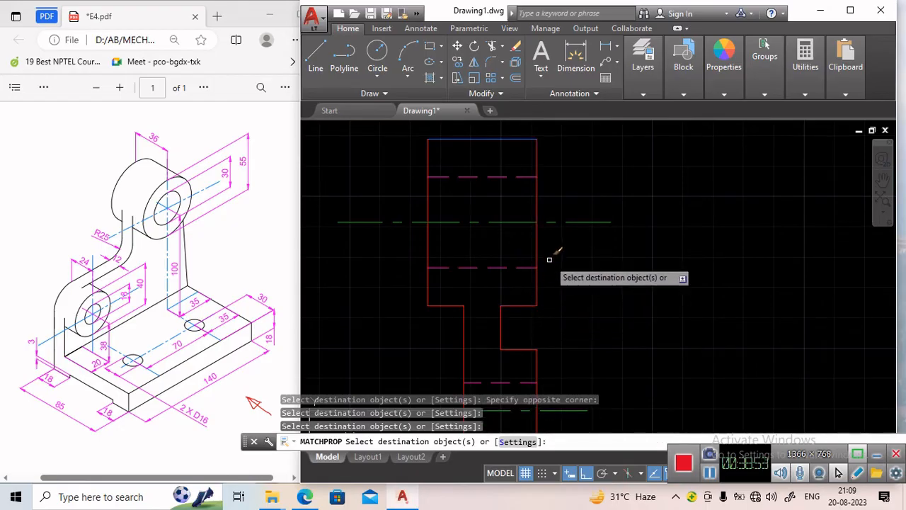
pyautogui.moveTo(513, 177); pyautogui.dragTo(518, 229, button='middle')
pyautogui.click(504, 191)
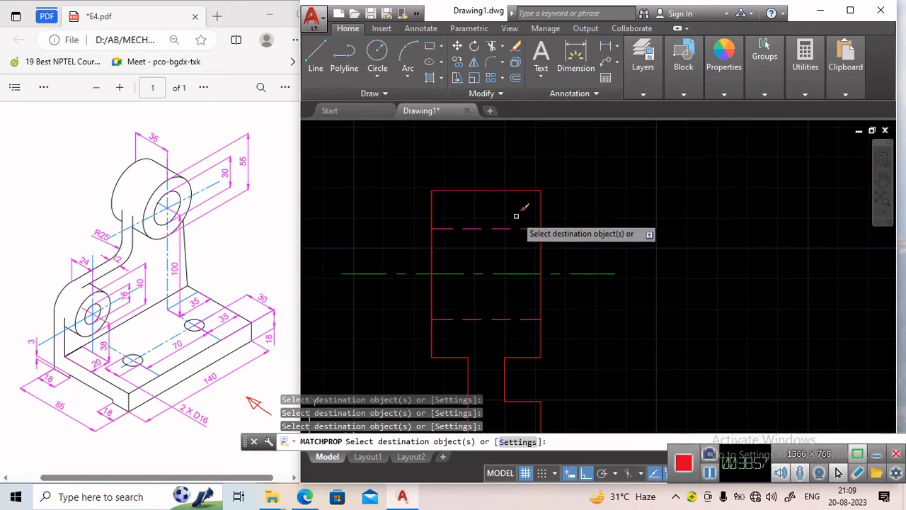
pyautogui.scroll(-4, 665, 258)
pyautogui.moveTo(662, 263); pyautogui.dragTo(556, 322, button='middle')
pyautogui.scroll(-1, 557, 315)
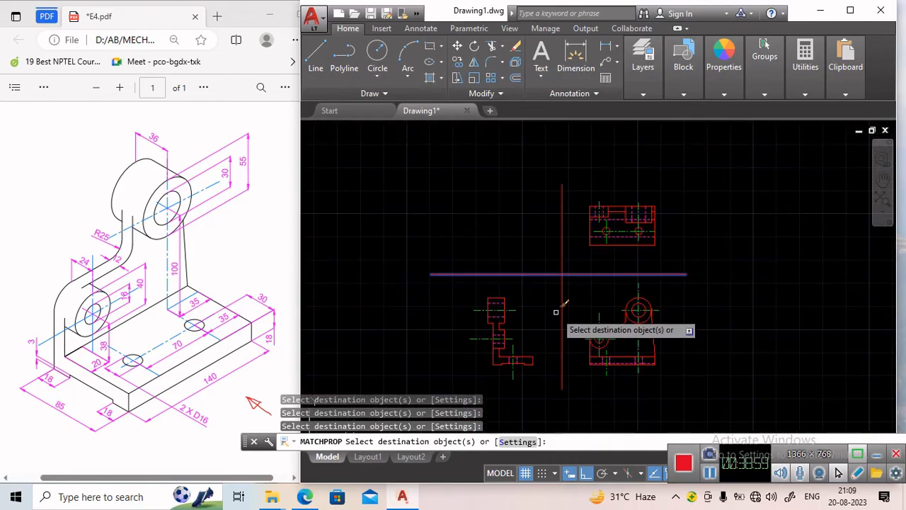
pyautogui.scroll(1, 574, 324)
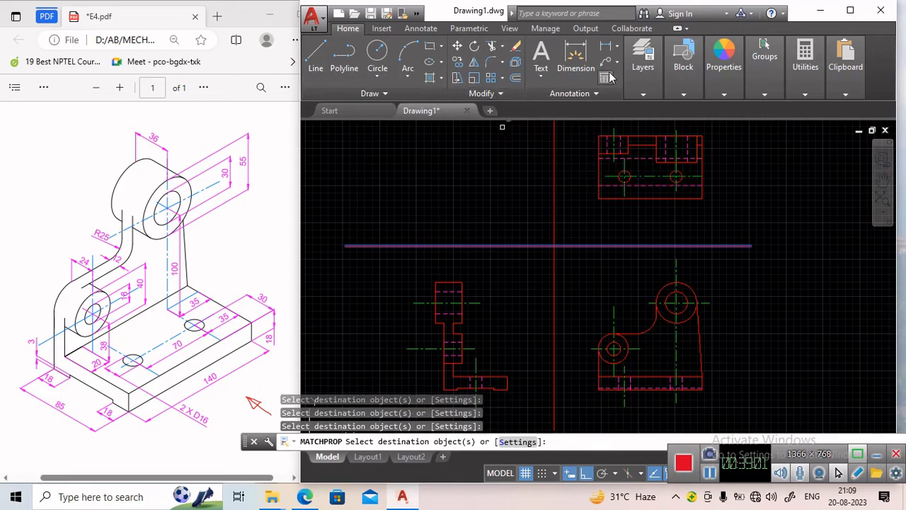
pyautogui.press('Escape')
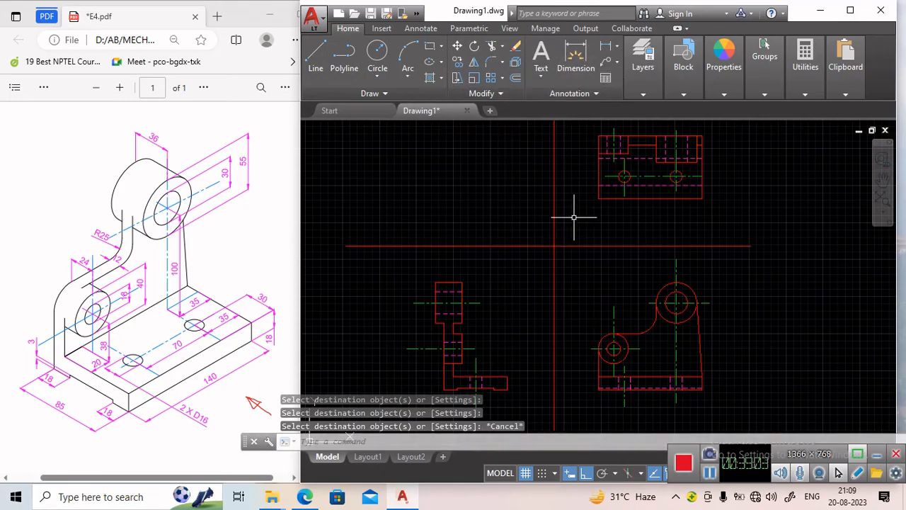
# Examine the front, top and side views closely, including the base and hole details.
pyautogui.moveTo(576, 210); pyautogui.dragTo(546, 172, button='middle')
pyautogui.moveTo(598, 228); pyautogui.dragTo(562, 210, button='middle')
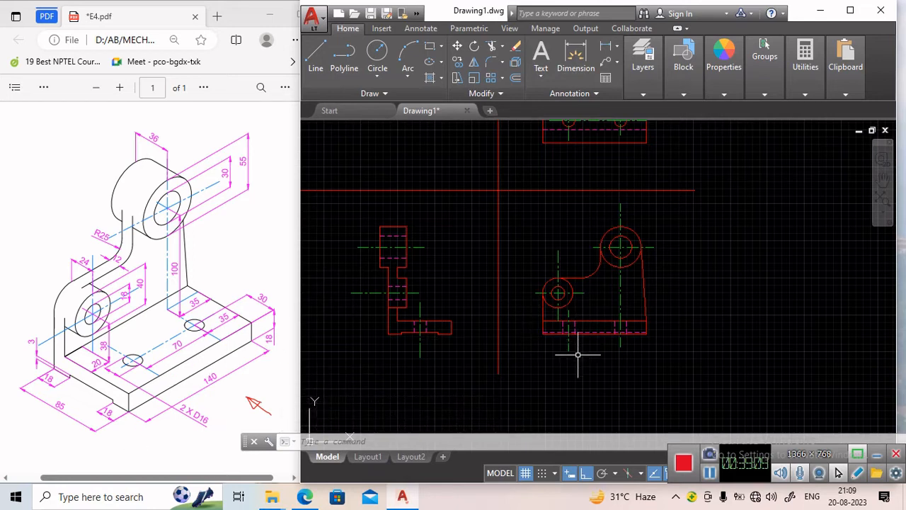
pyautogui.scroll(6, 578, 354)
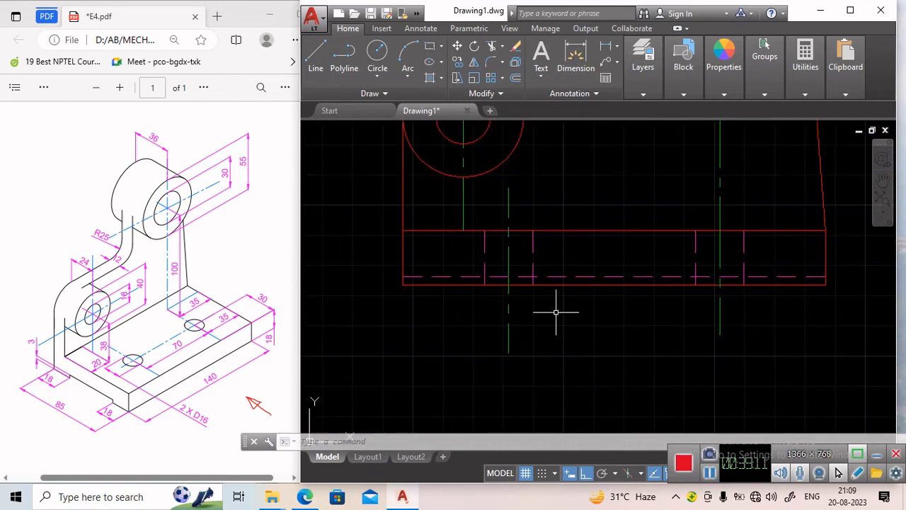
pyautogui.scroll(-4, 555, 311)
pyautogui.scroll(-2, 493, 187)
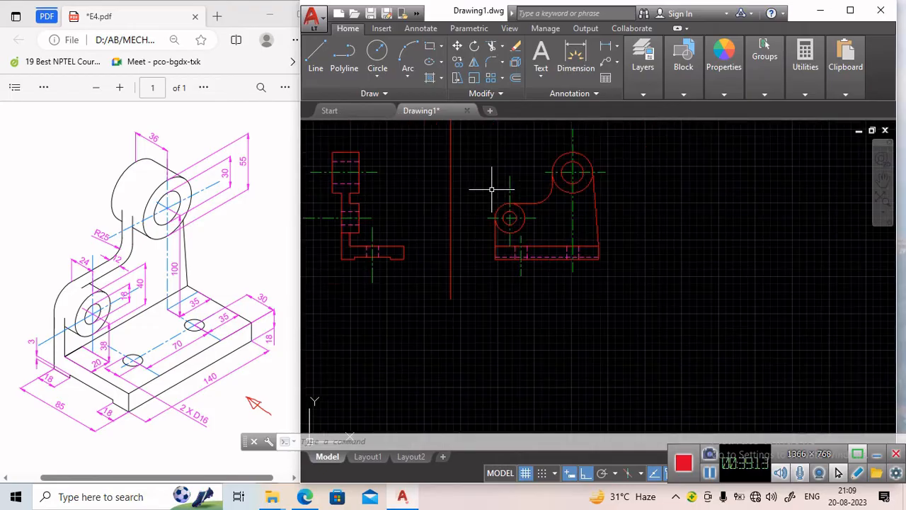
pyautogui.moveTo(489, 187); pyautogui.dragTo(491, 259, button='middle')
pyautogui.moveTo(489, 192); pyautogui.dragTo(491, 315, button='middle')
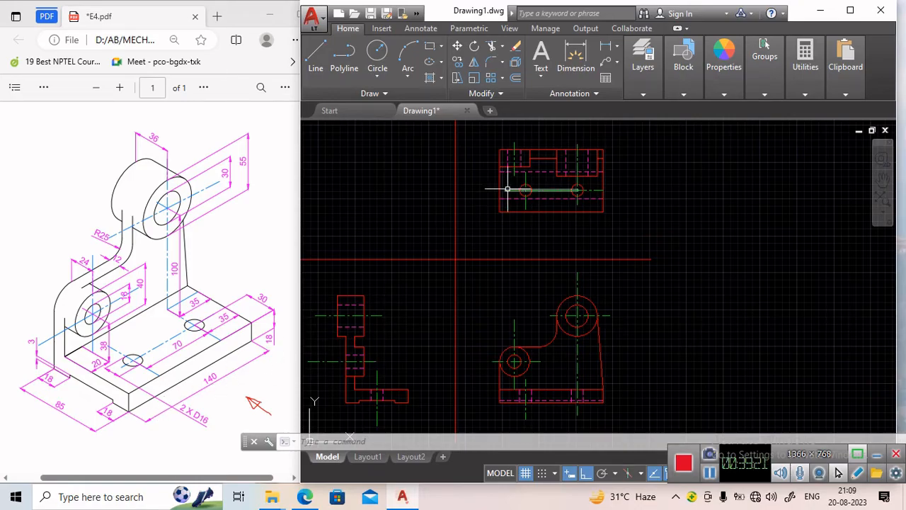
pyautogui.scroll(5, 508, 192)
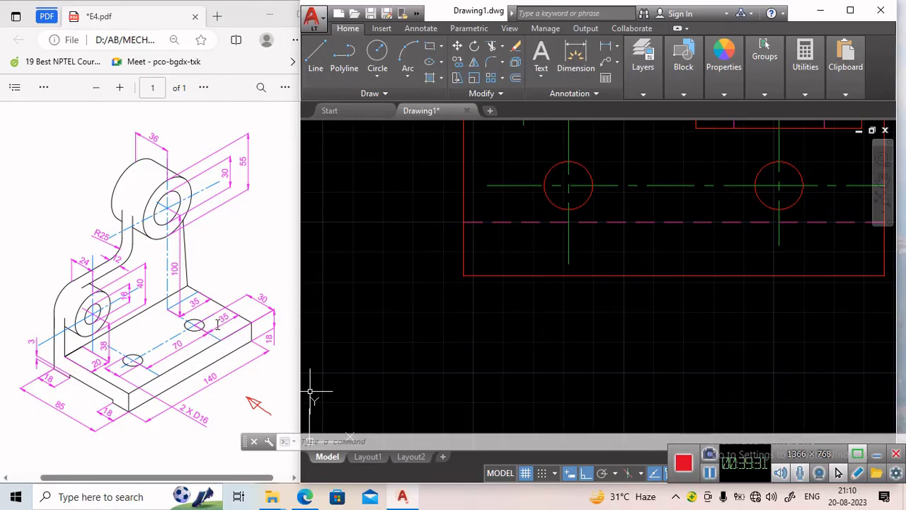
# Make Thin the current layer for dimensioning.
pyautogui.moveTo(572, 308)
pyautogui.mouseDown(button='middle')
pyautogui.moveTo(431, 339)
pyautogui.moveTo(429, 363)
pyautogui.mouseUp(button='middle')
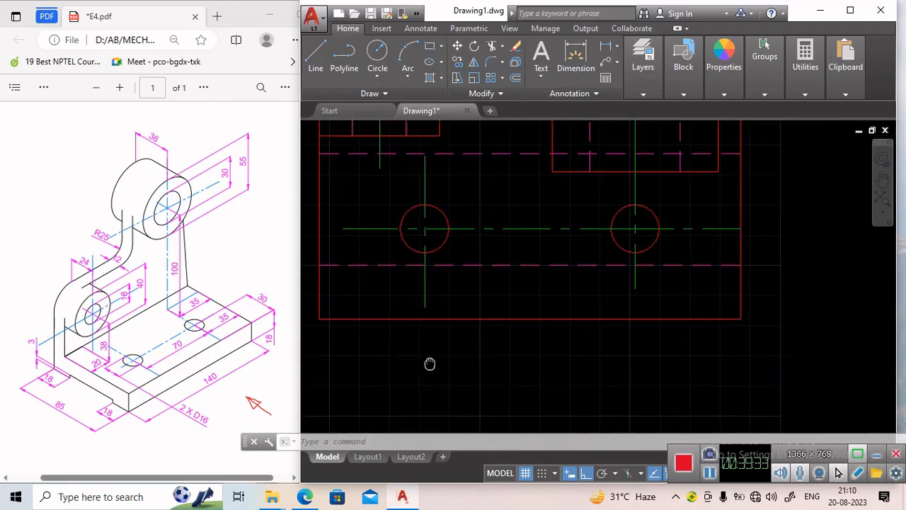
pyautogui.click(618, 48)
pyautogui.click(634, 67)
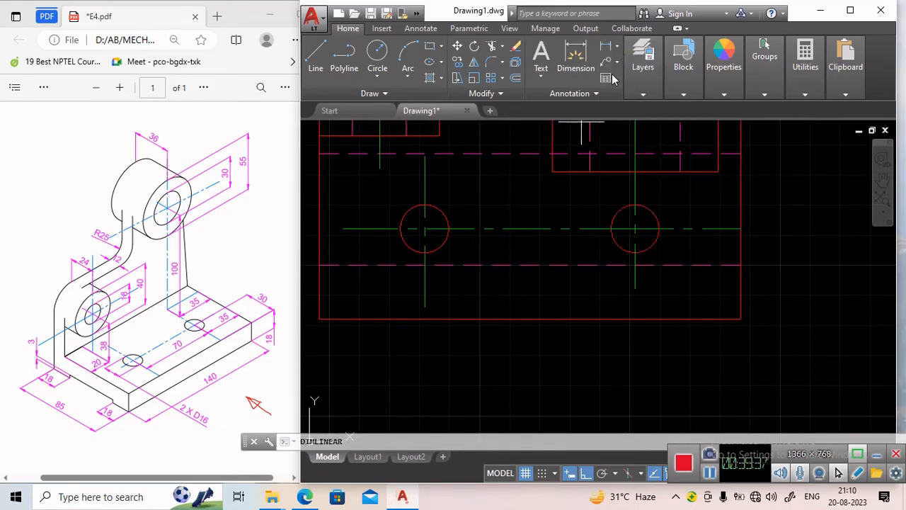
pyautogui.moveTo(643, 70)
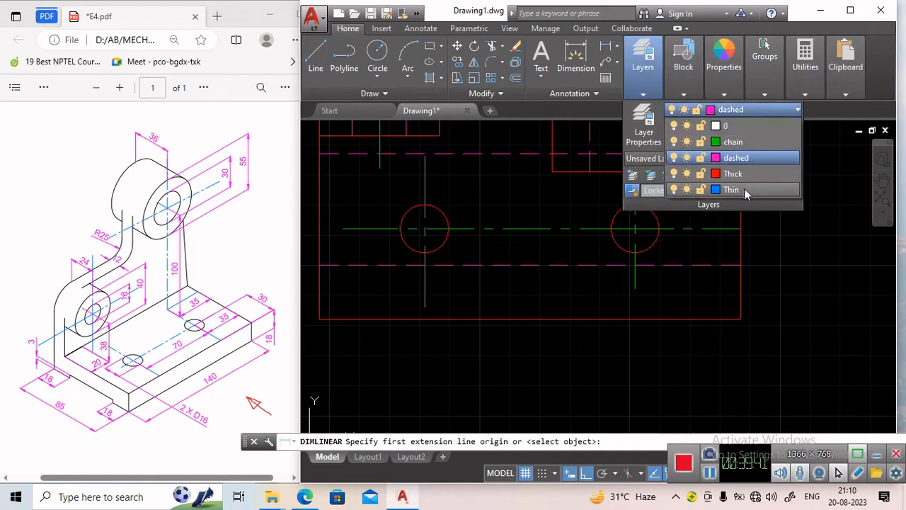
pyautogui.click(744, 188)
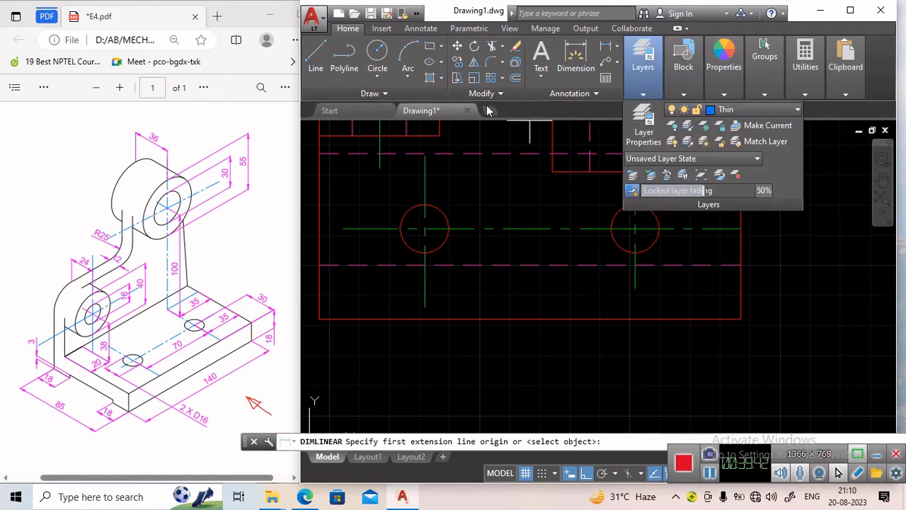
# Place a horizontal linear dimension from the right hole's centre line to the front view's right edge.
pyautogui.click(312, 70)
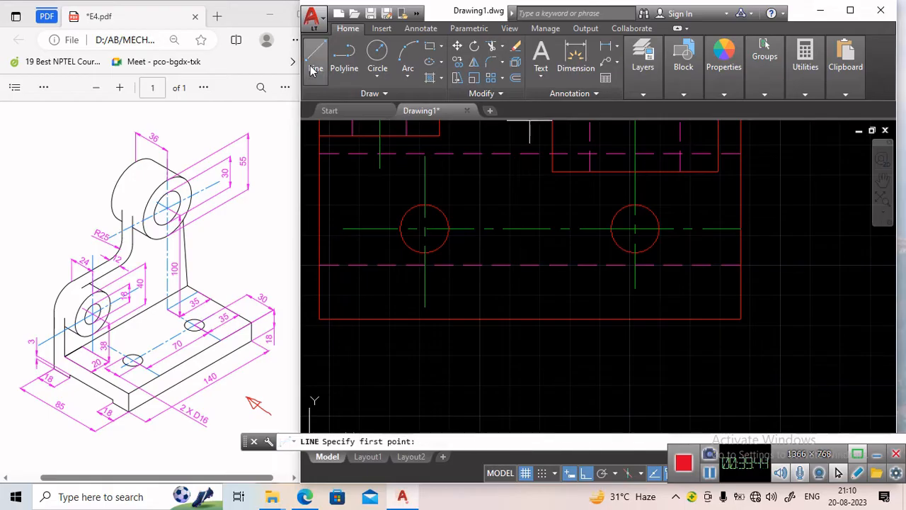
pyautogui.click(606, 46)
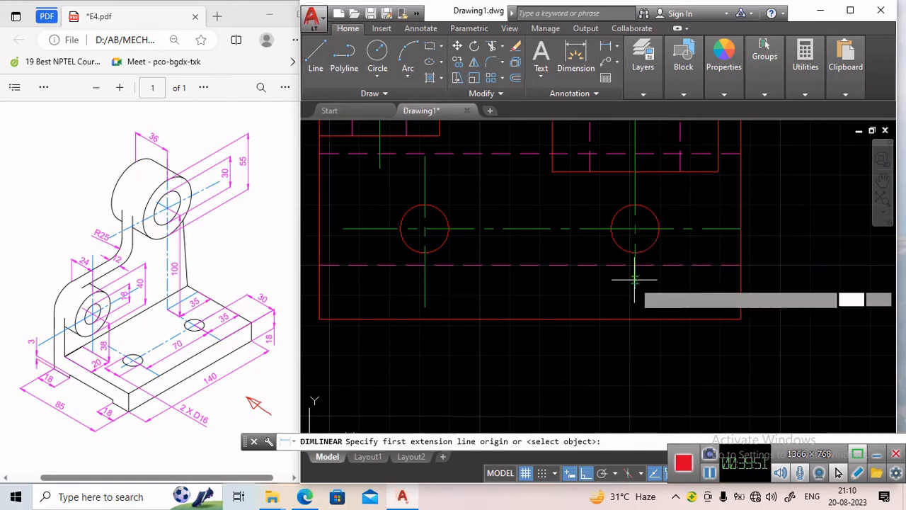
pyautogui.click(633, 318)
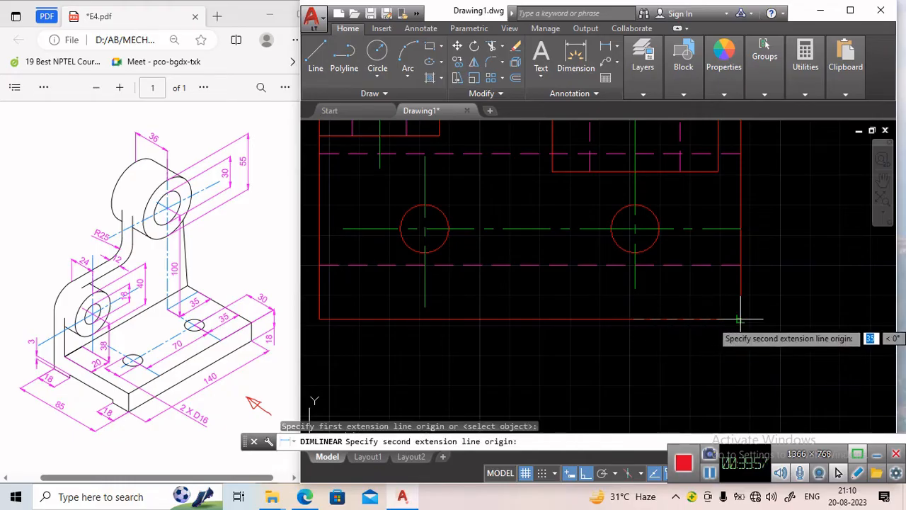
pyautogui.click(741, 318)
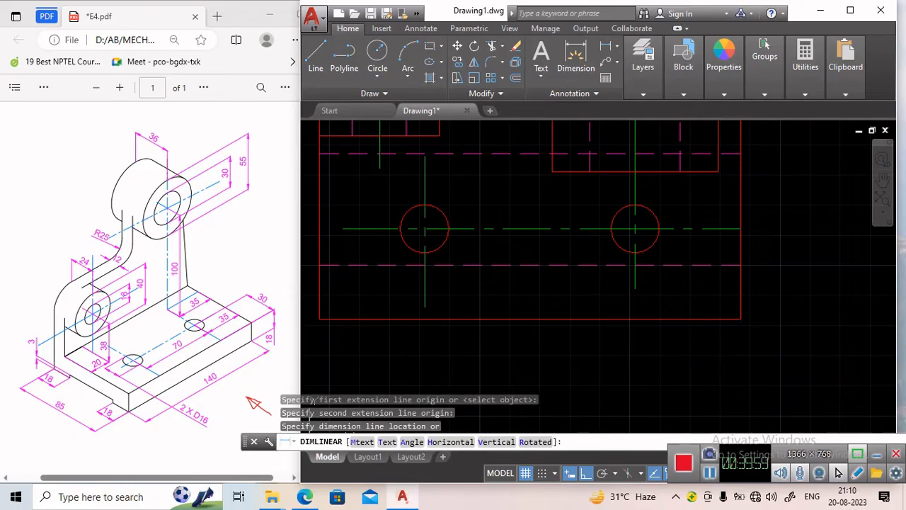
pyautogui.click(736, 366)
pyautogui.moveTo(787, 307); pyautogui.dragTo(821, 242, button='middle')
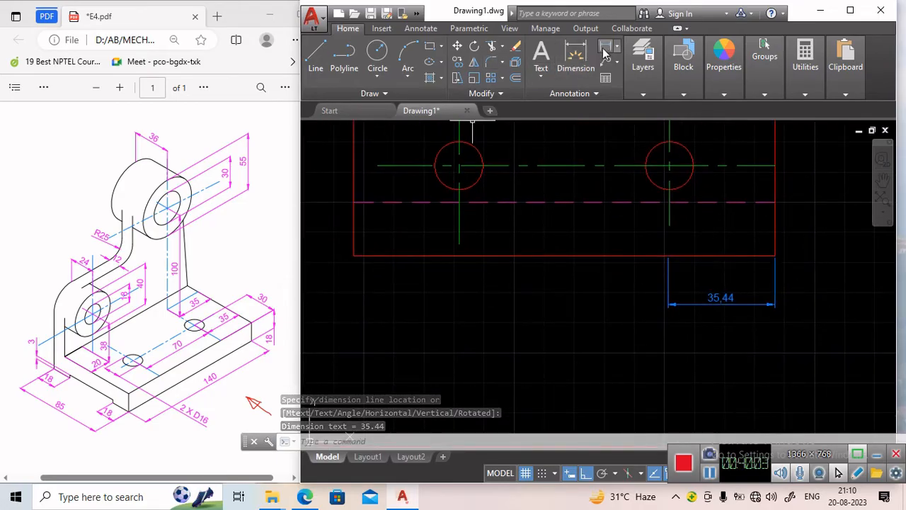
pyautogui.press('Return')
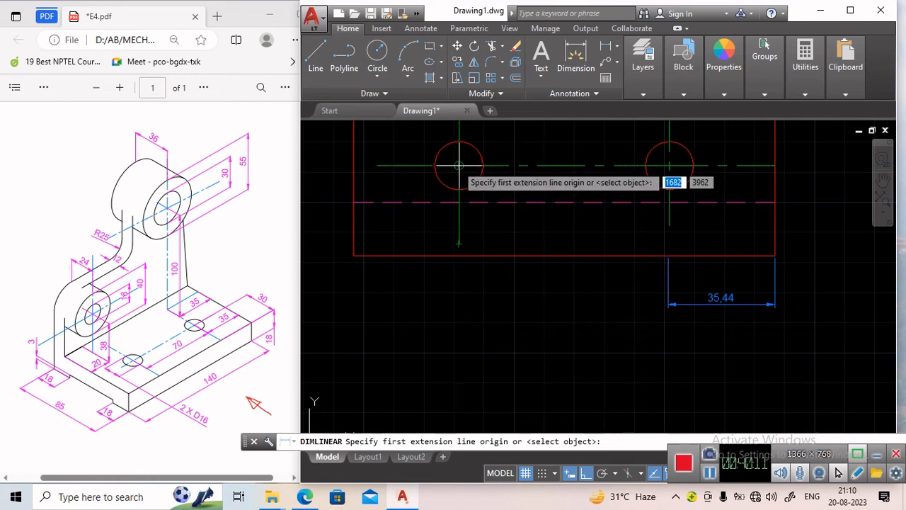
pyautogui.click(459, 254)
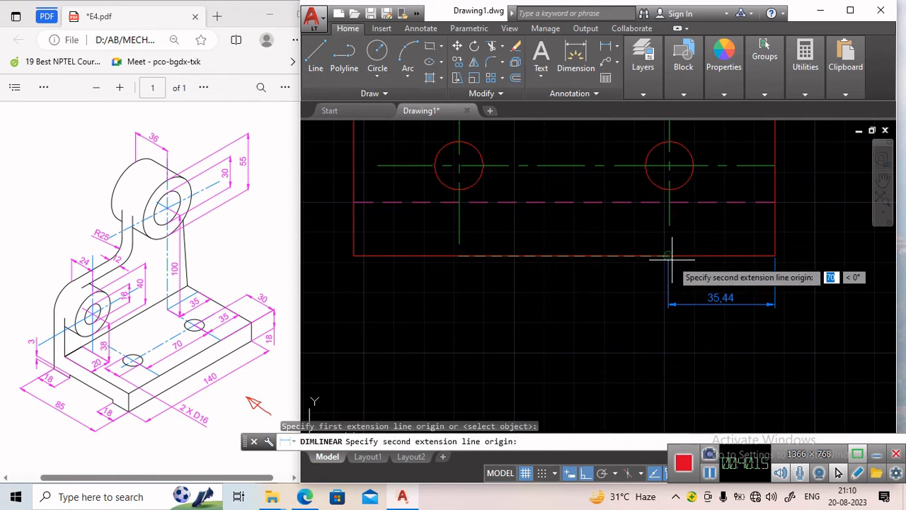
pyautogui.click(669, 254)
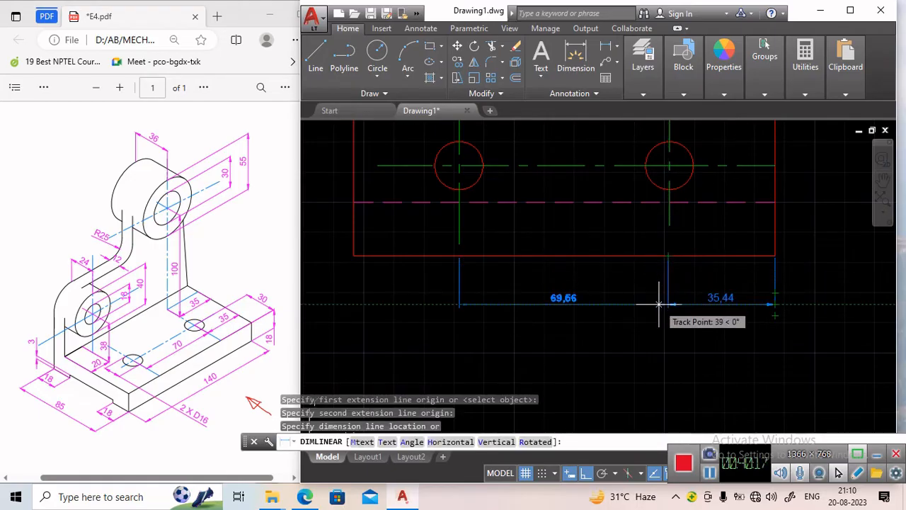
pyautogui.press('Escape')
# Delete the horizontal dimension just placed below the front view's right end.
pyautogui.click(742, 303)
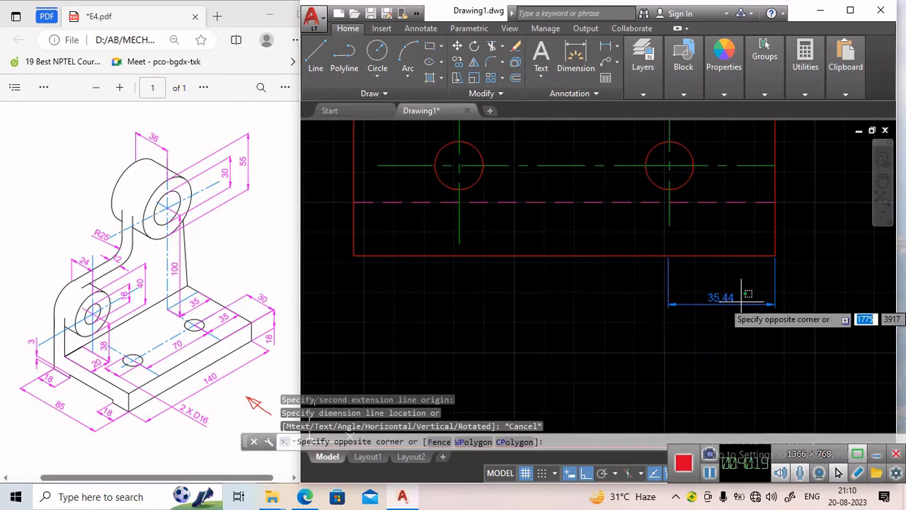
pyautogui.click(734, 304)
pyautogui.press('Delete')
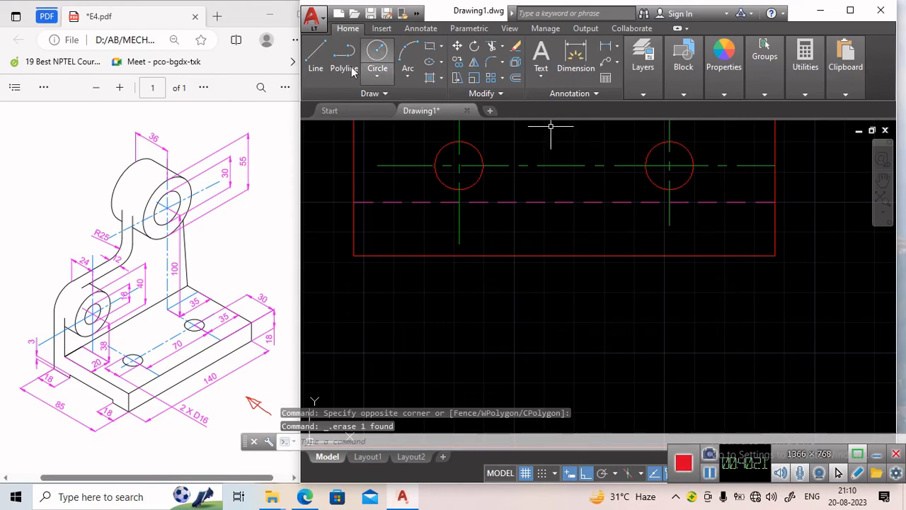
# Dimension the horizontal distance from the right hole's centre to the right edge of the rectangular view.
pyautogui.click(315, 58)
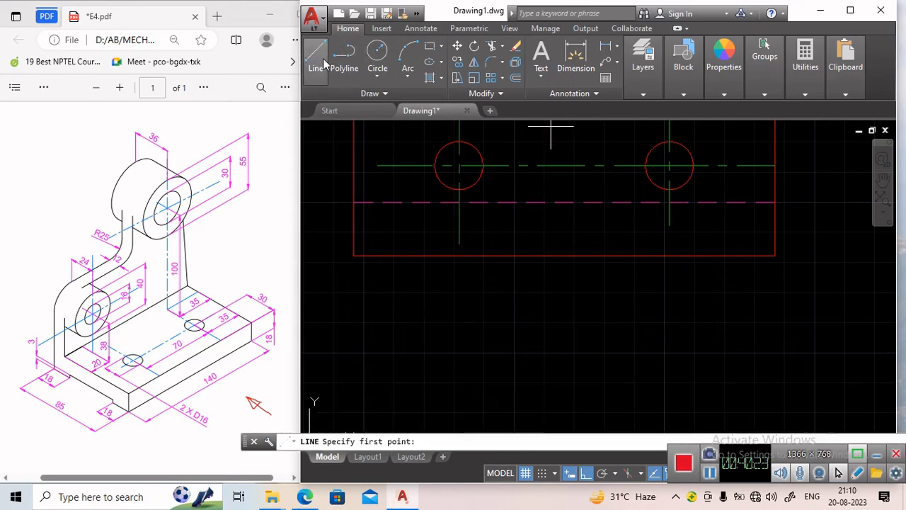
pyautogui.press('Escape')
pyautogui.click(609, 46)
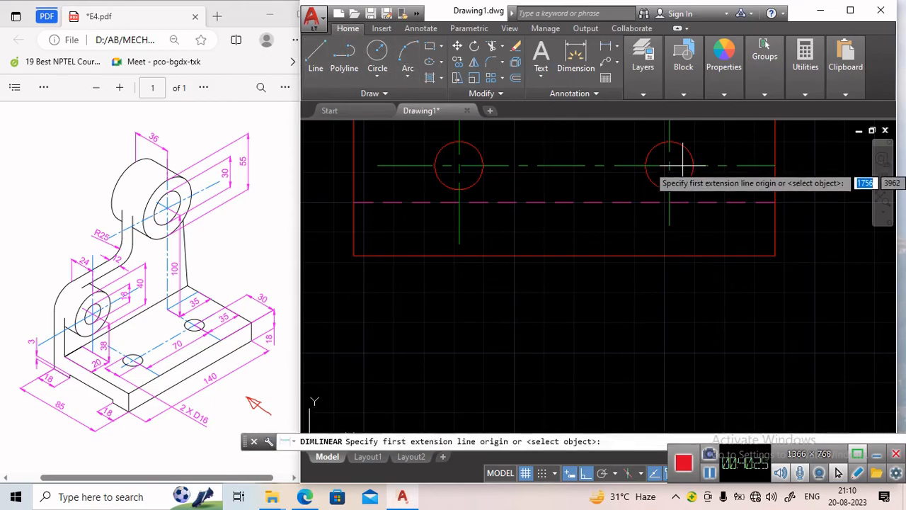
pyautogui.scroll(4, 669, 168)
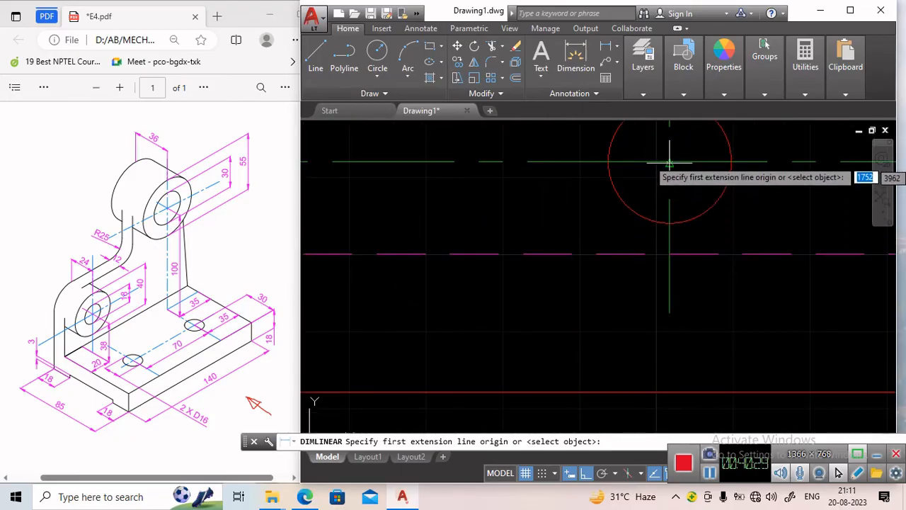
pyautogui.click(670, 163)
pyautogui.scroll(-2, 669, 163)
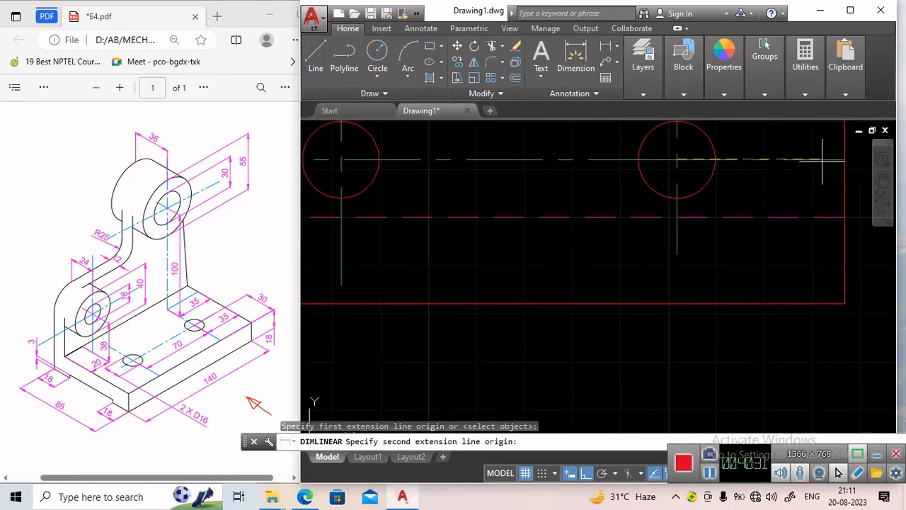
pyautogui.click(845, 159)
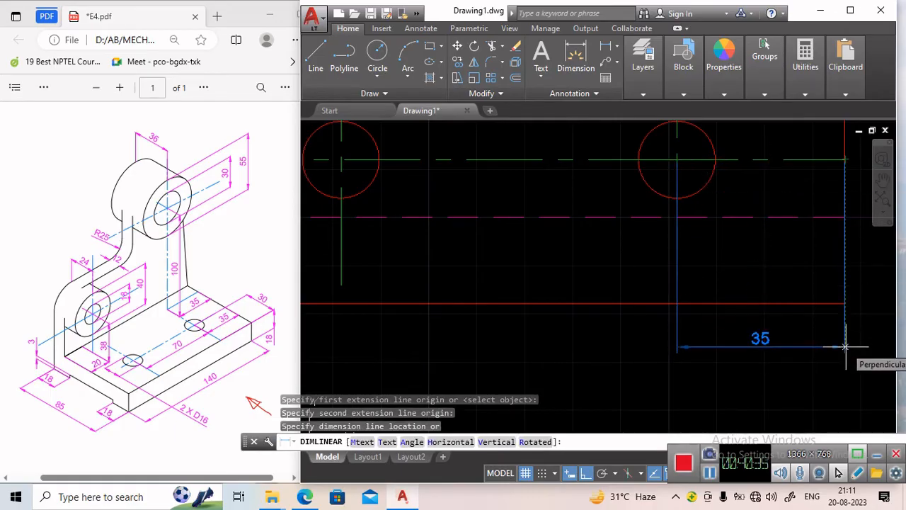
pyautogui.click(845, 346)
pyautogui.scroll(-4, 667, 287)
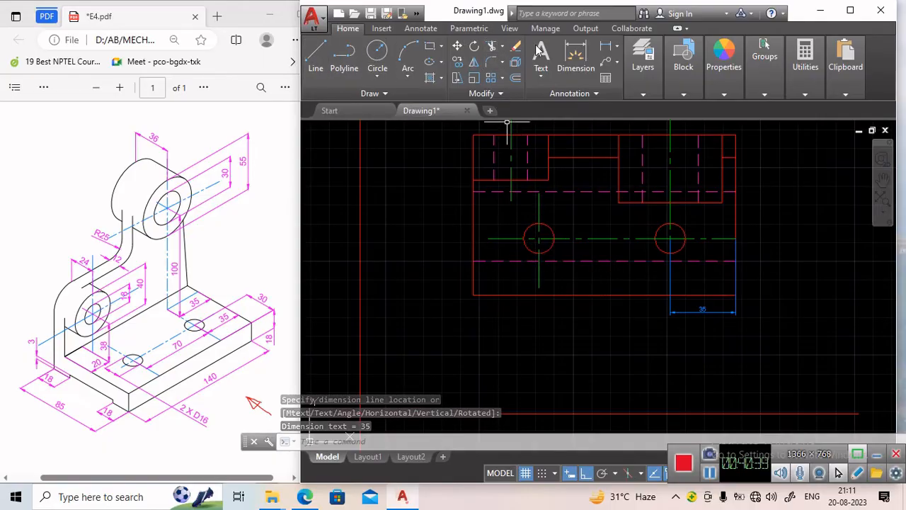
# Dimension the horizontal distance between the two hole centres.
pyautogui.click(606, 46)
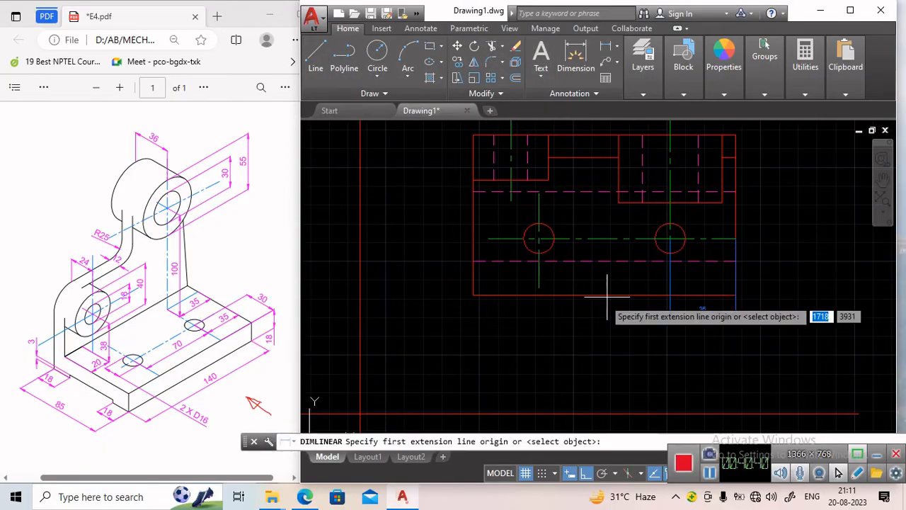
pyautogui.click(538, 239)
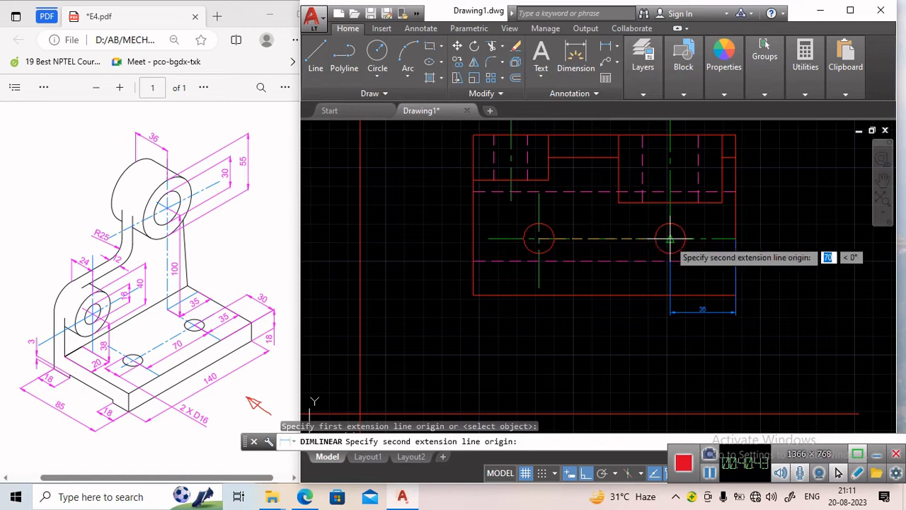
pyautogui.click(669, 238)
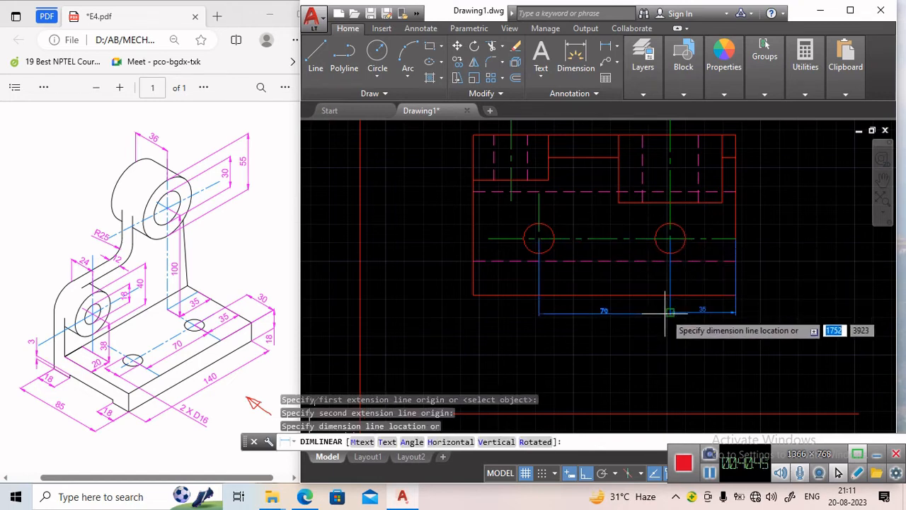
pyautogui.click(669, 312)
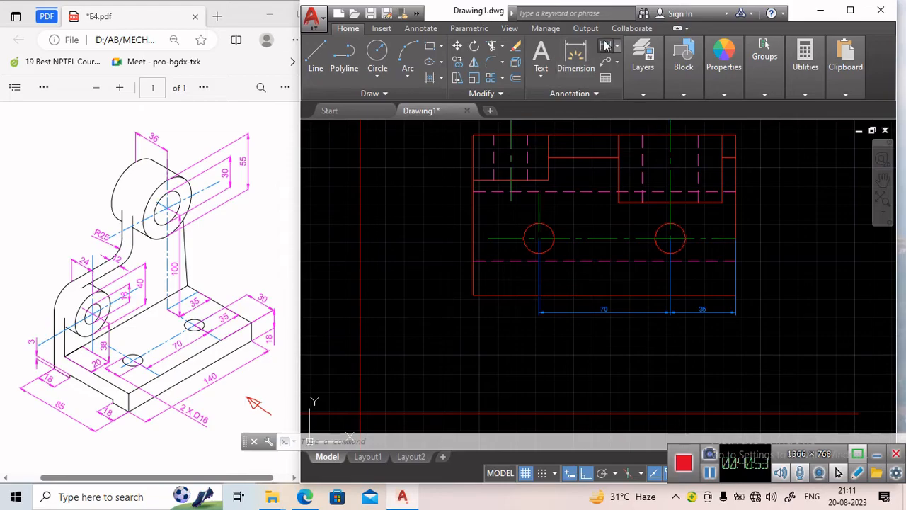
# Dimension the overall width of the view from its left edge to its right edge, below the other dimensions.
pyautogui.click(576, 54)
pyautogui.click(474, 295)
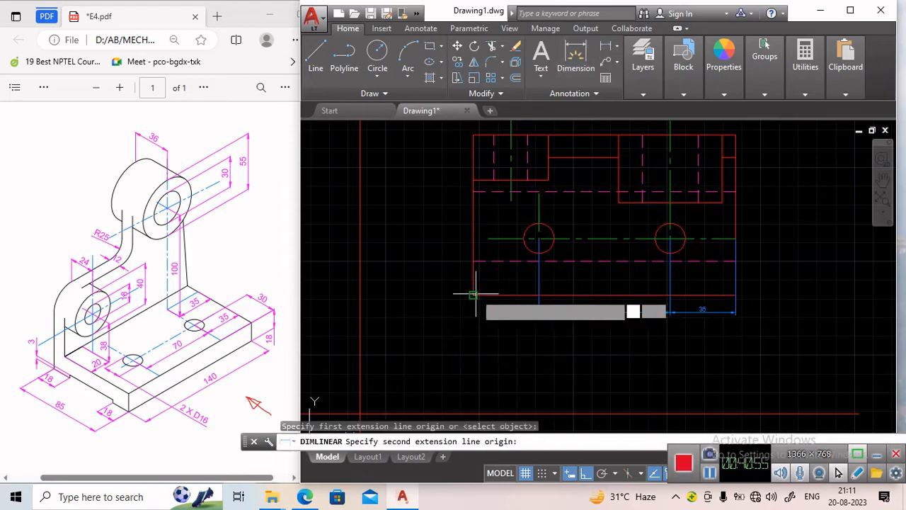
pyautogui.click(736, 295)
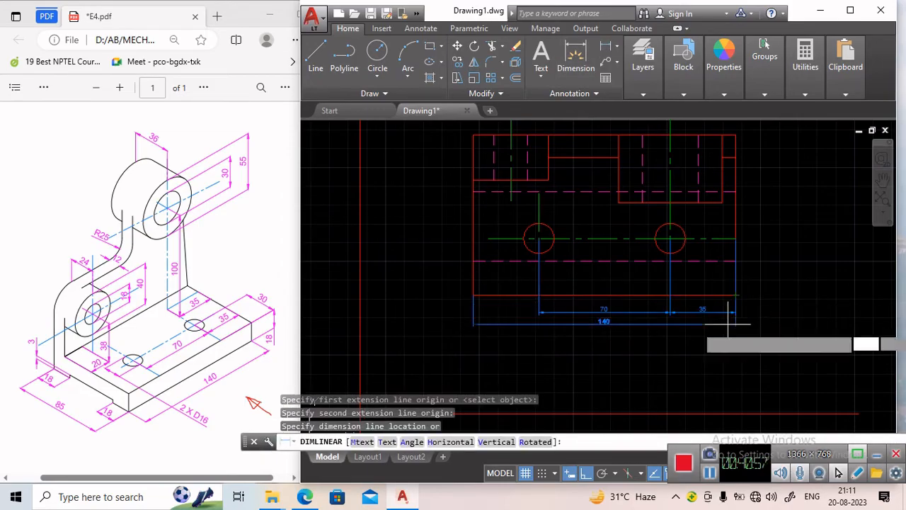
pyautogui.click(729, 334)
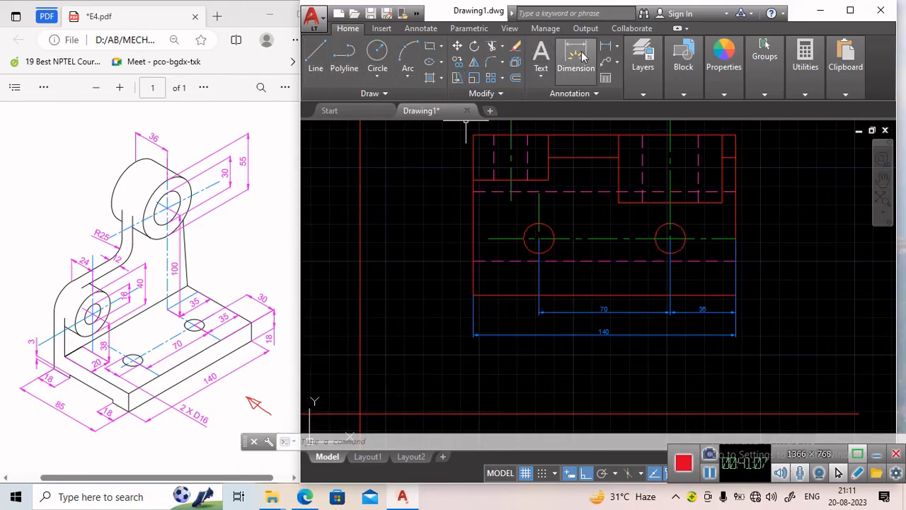
# Try to add a vertical dimension from the hole centre line down to the lower horizontal edge.
pyautogui.click(604, 49)
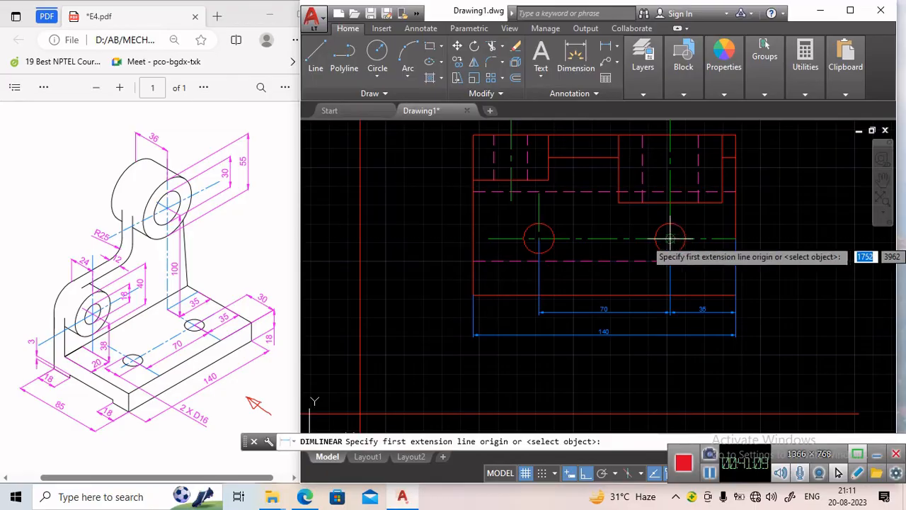
pyautogui.click(736, 239)
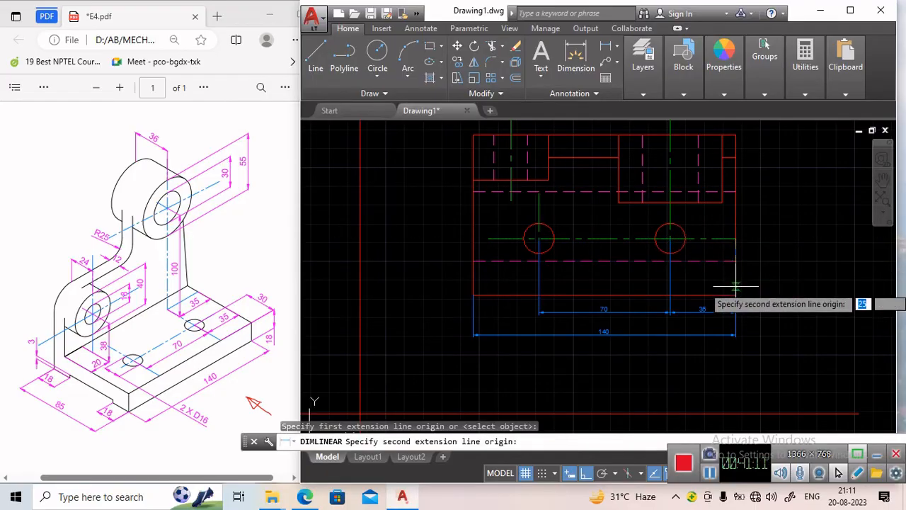
pyautogui.click(736, 295)
pyautogui.scroll(4, 779, 290)
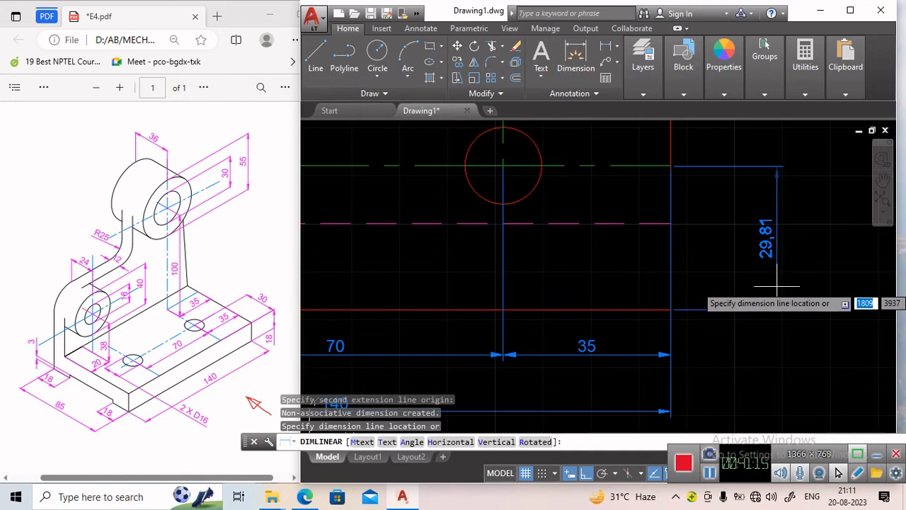
pyautogui.press('Escape')
pyautogui.press('Return')
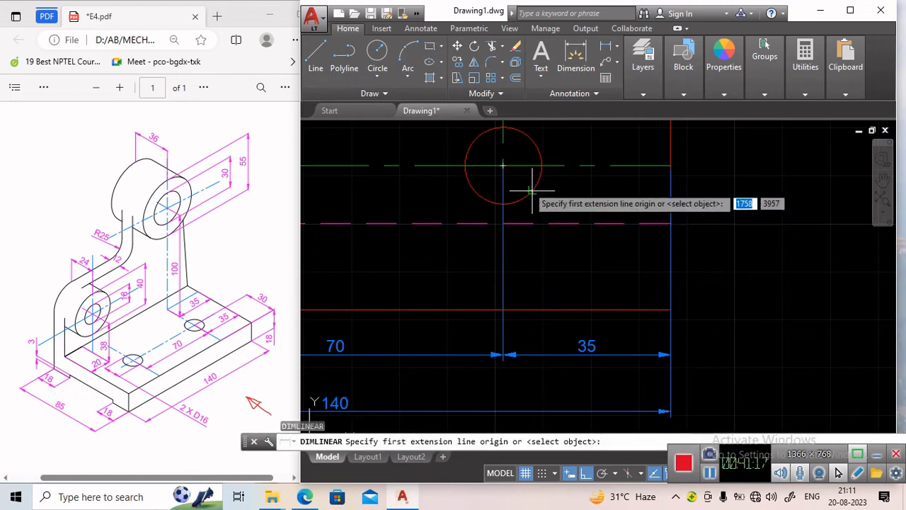
pyautogui.click(502, 166)
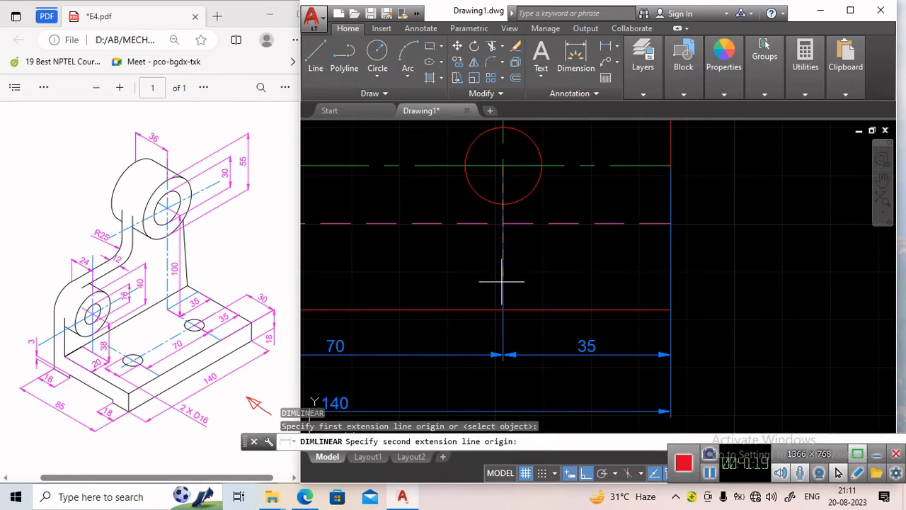
pyautogui.click(503, 310)
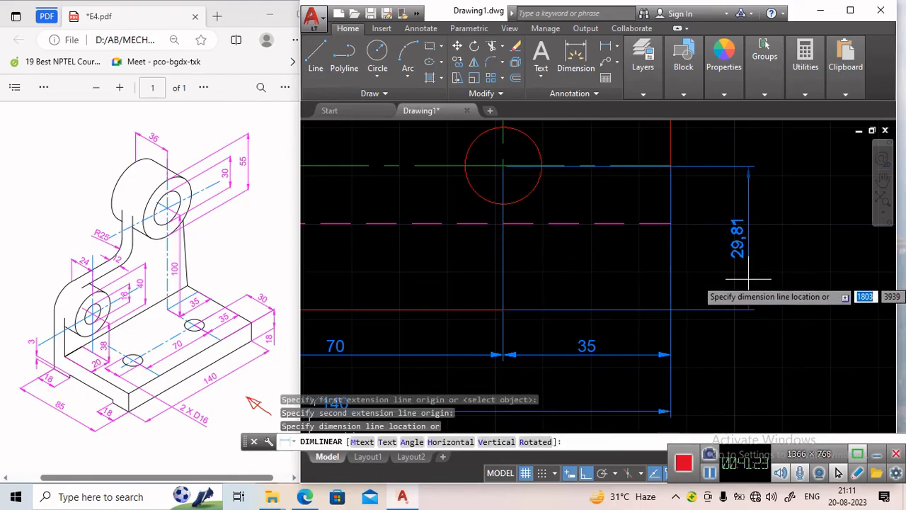
pyautogui.press('Escape')
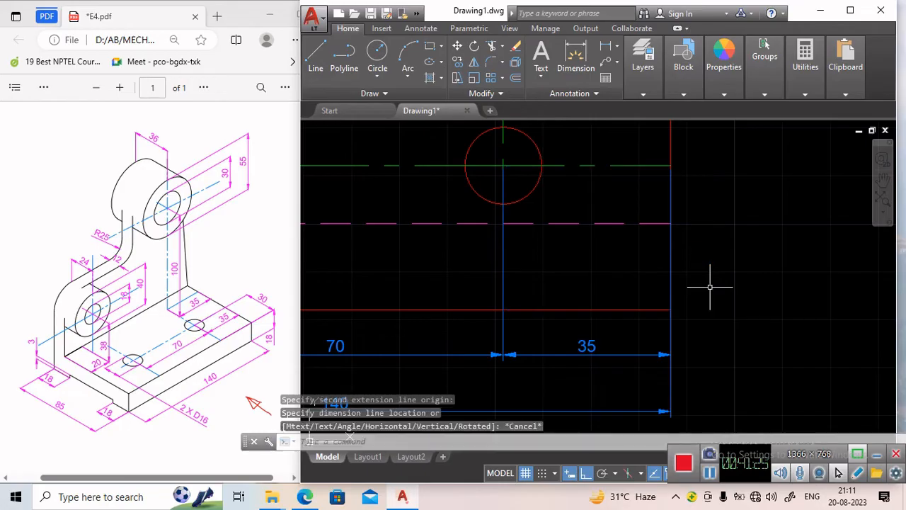
pyautogui.scroll(-2, 514, 182)
pyautogui.scroll(4, 511, 180)
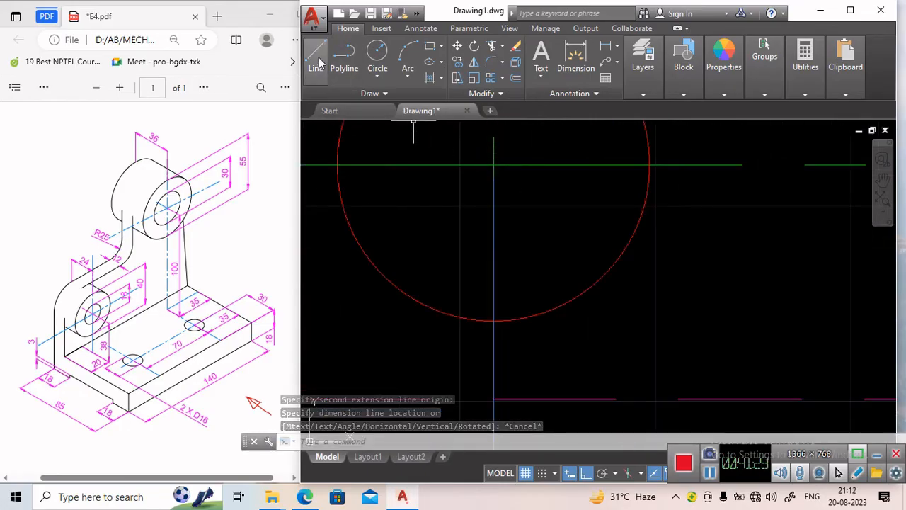
# Add a vertical linear dimension from the hole centre line down to the lower edge, placed right of the view.
pyautogui.click(494, 46)
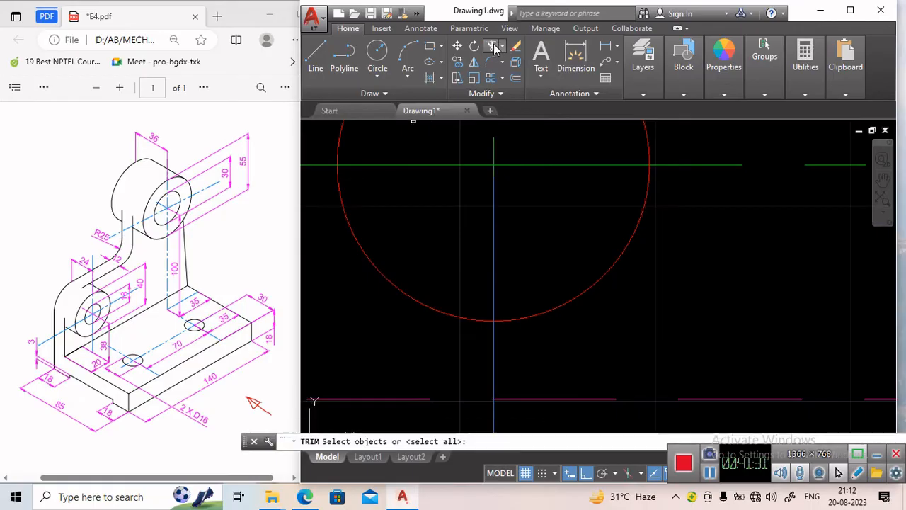
pyautogui.press('Escape')
pyautogui.click(605, 46)
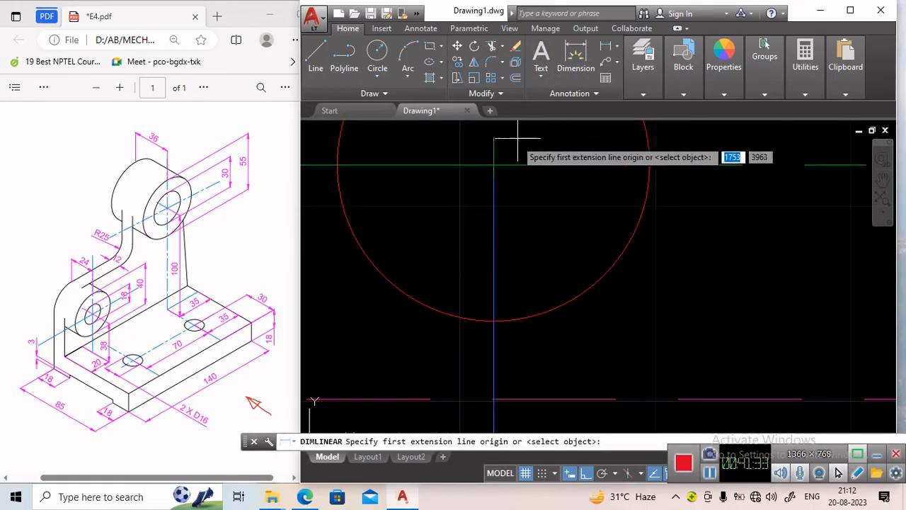
pyautogui.click(493, 164)
pyautogui.scroll(-5, 546, 240)
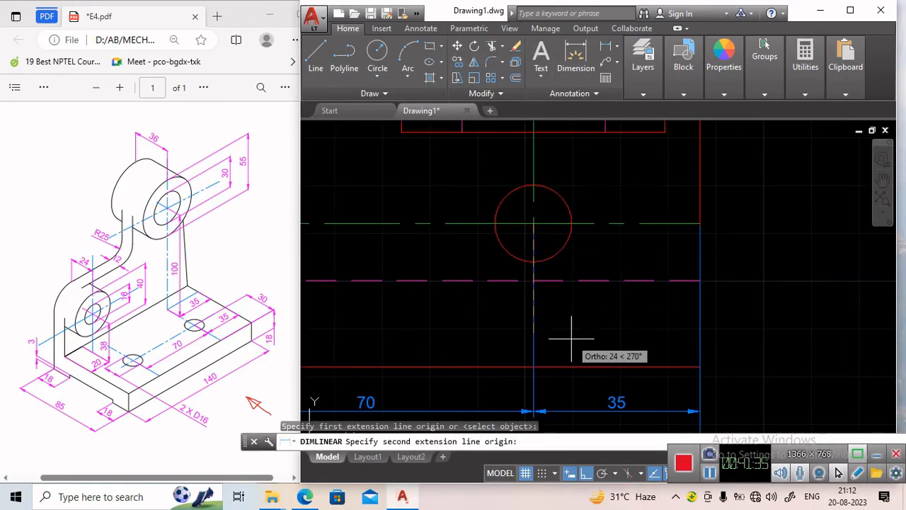
pyautogui.moveTo(571, 338); pyautogui.dragTo(532, 233, button='middle')
pyautogui.click(503, 253)
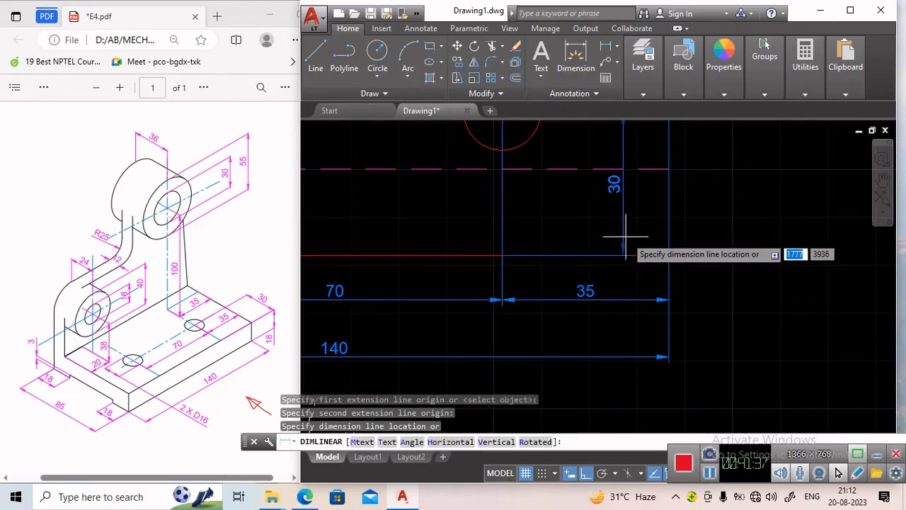
pyautogui.scroll(-3, 701, 201)
pyautogui.scroll(3, 711, 199)
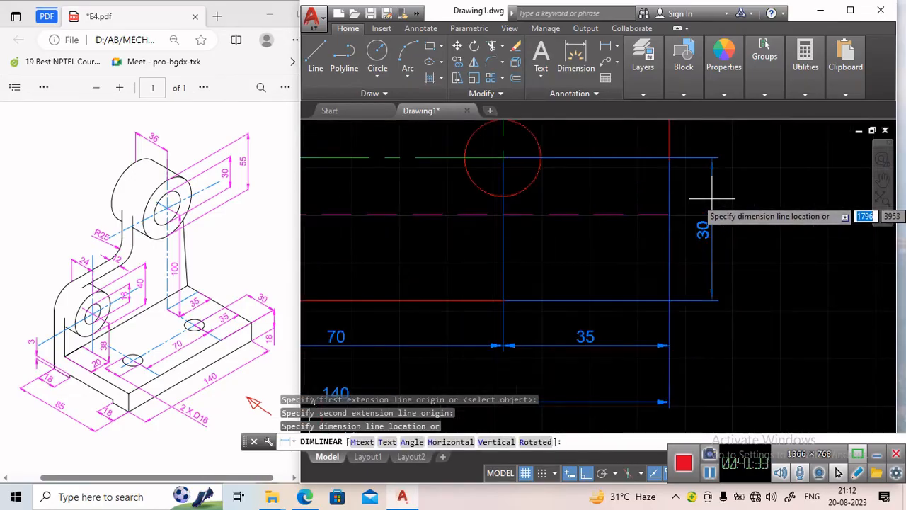
pyautogui.click(726, 196)
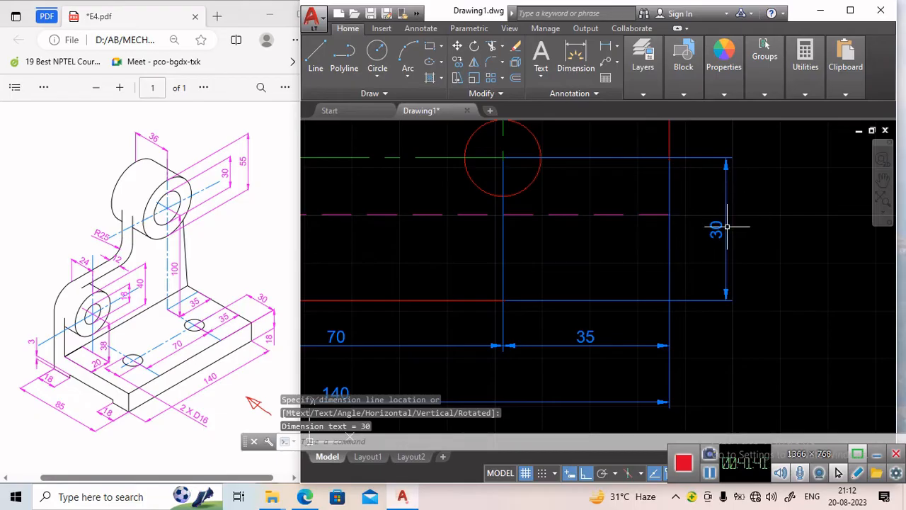
# Dimension the diameter of the right hole in the rectangular view.
pyautogui.scroll(-3, 639, 210)
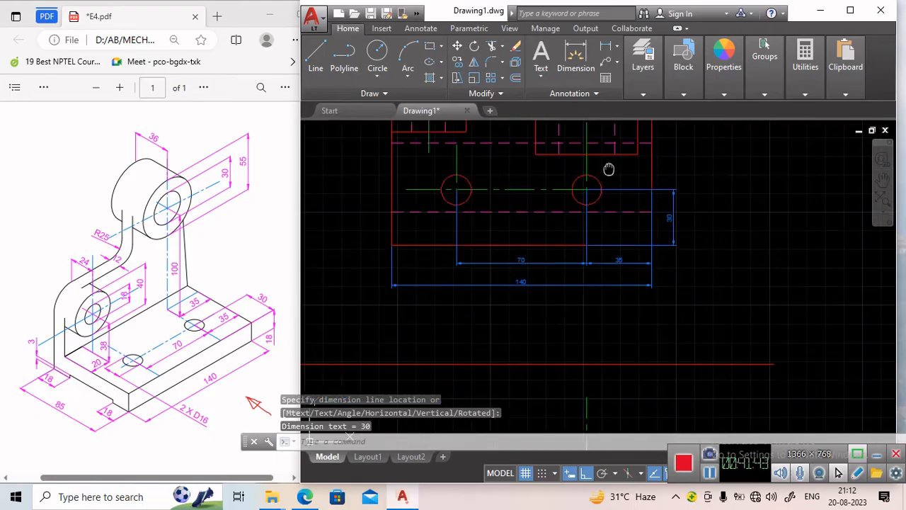
pyautogui.moveTo(608, 168); pyautogui.dragTo(599, 210, button='middle')
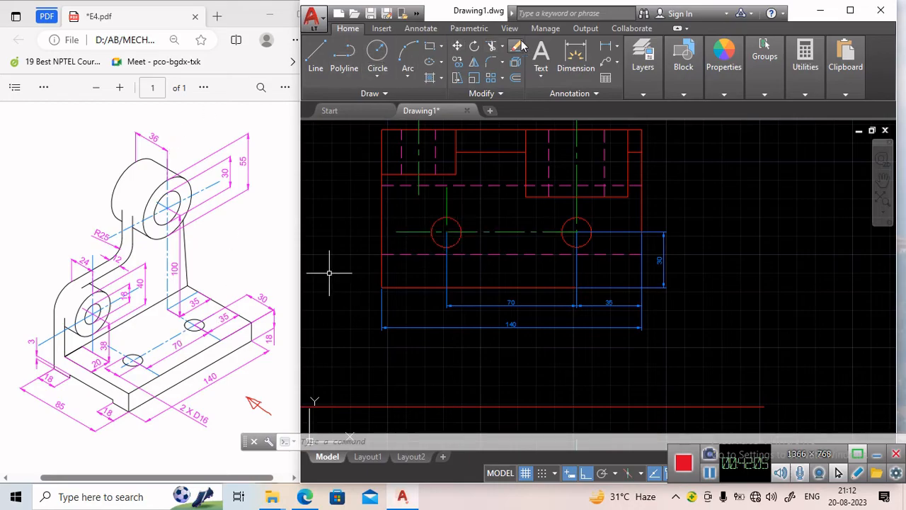
pyautogui.click(617, 46)
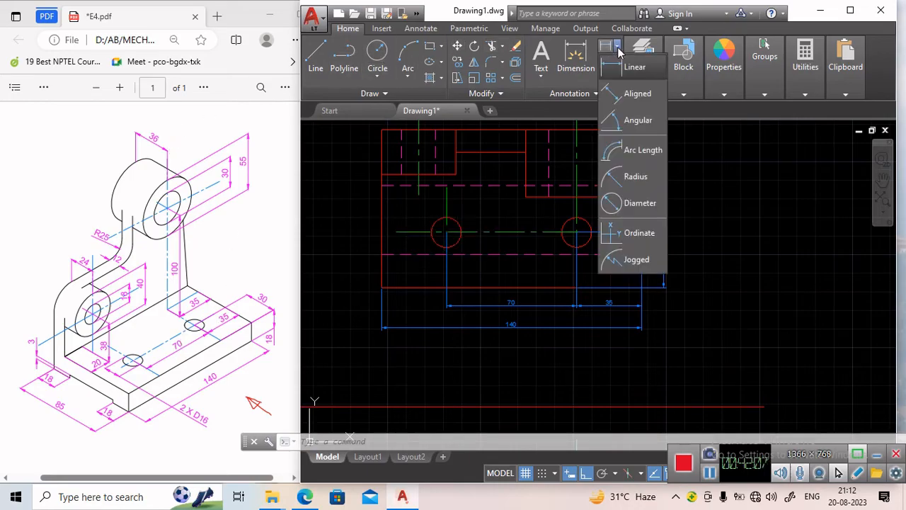
pyautogui.click(638, 203)
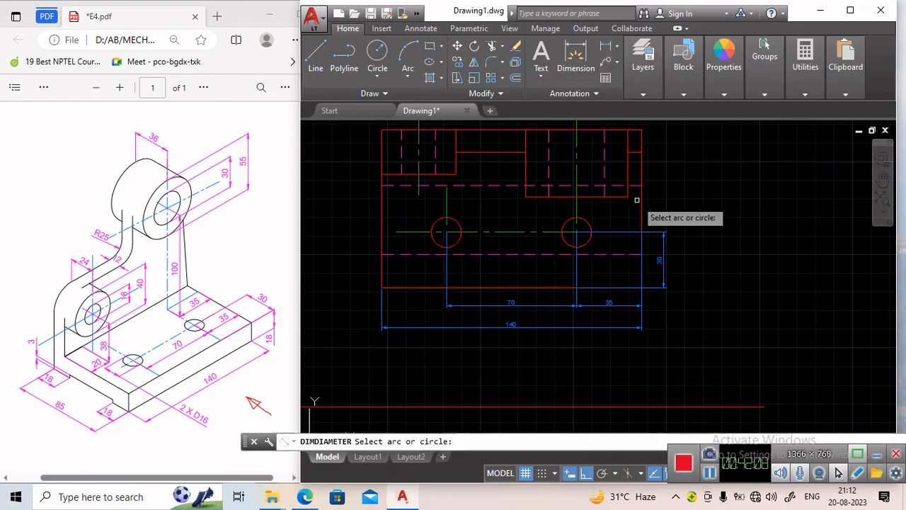
pyautogui.click(584, 225)
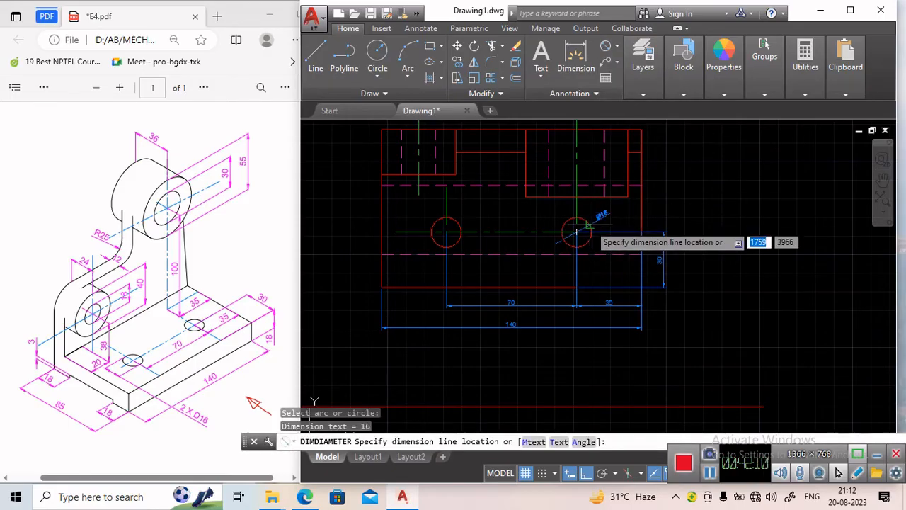
pyautogui.click(669, 199)
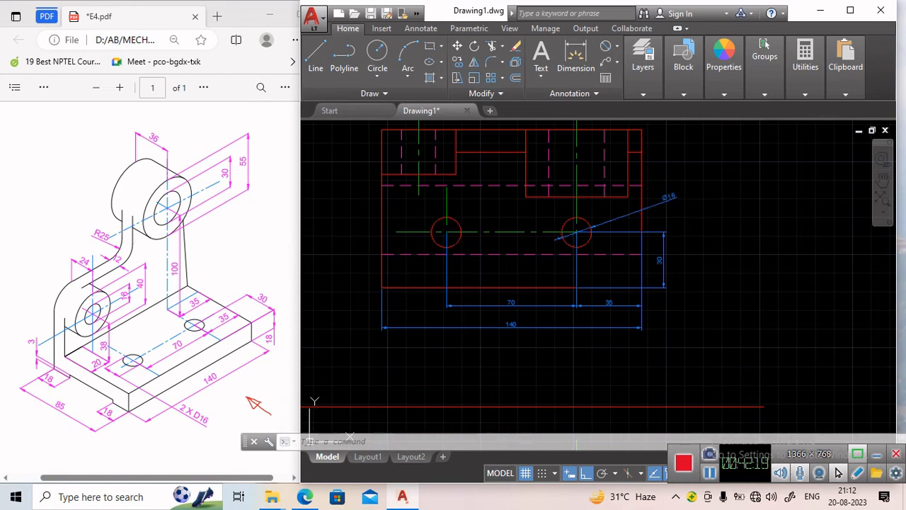
# Edit the hole diameter dimension text to read 2HOLES,Ø16.
pyautogui.doubleClick(669, 198)
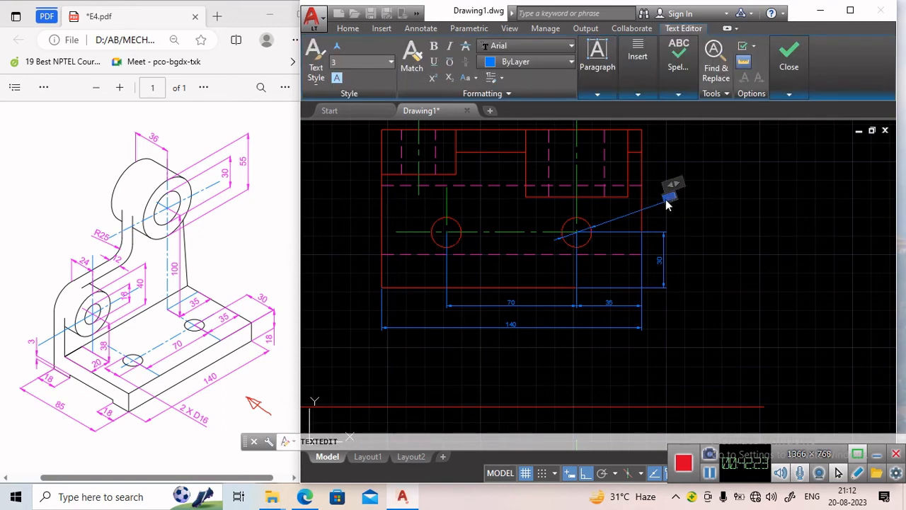
pyautogui.scroll(8, 669, 203)
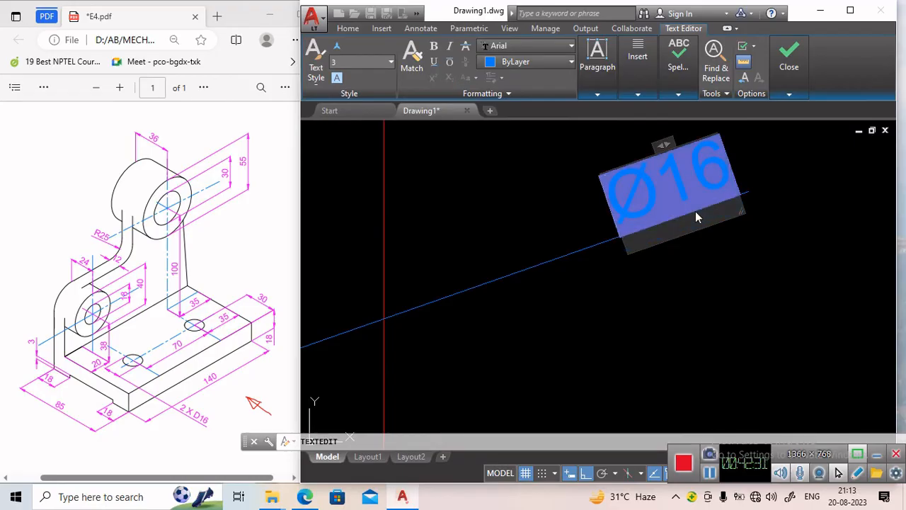
pyautogui.write('2')
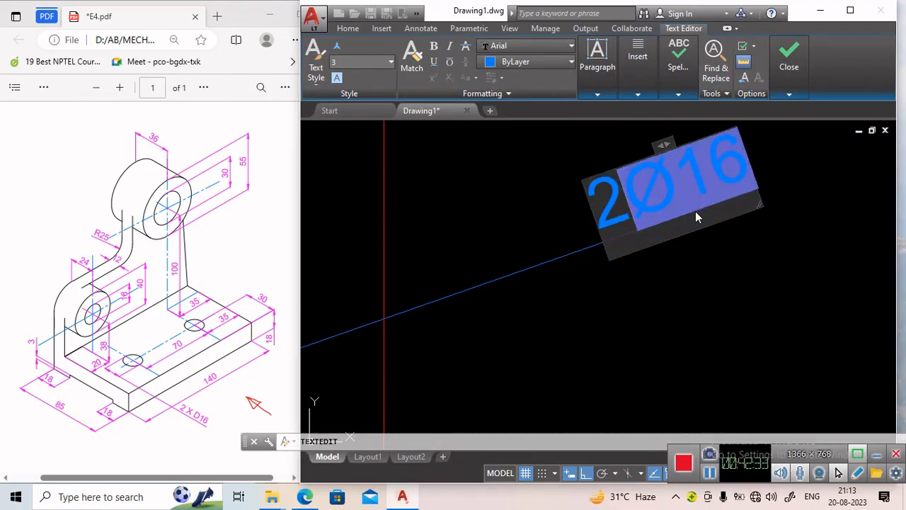
pyautogui.write('HOLES')
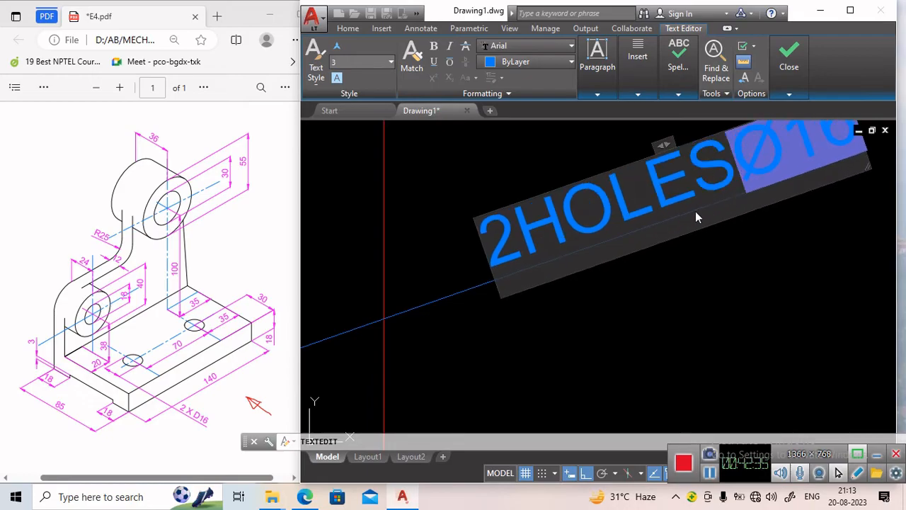
pyautogui.write(',')
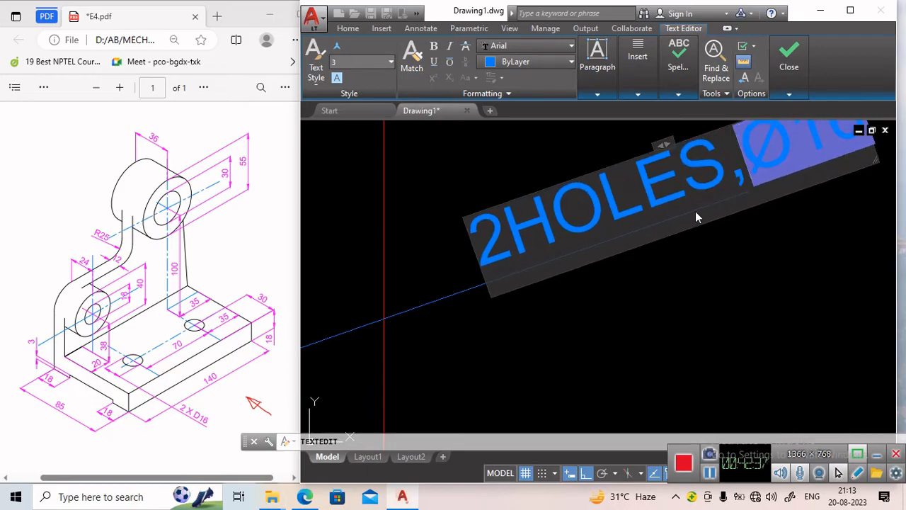
pyautogui.press('Escape')
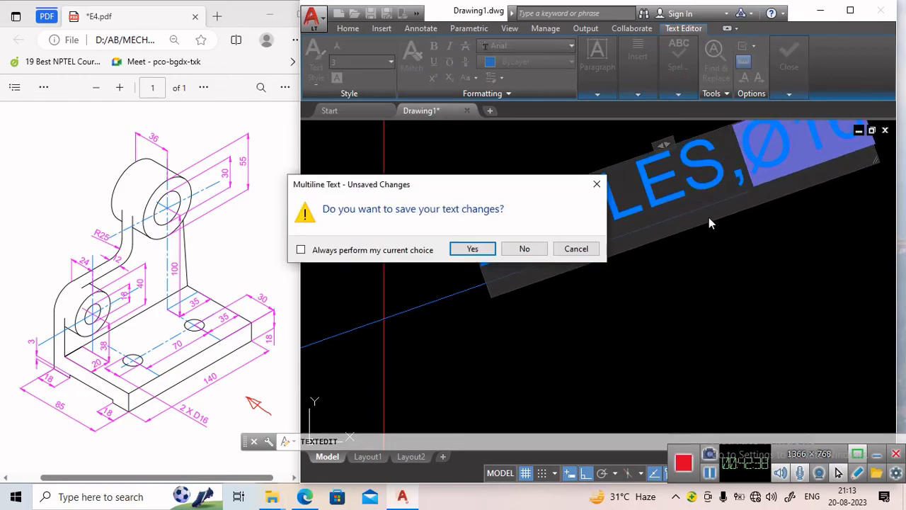
pyautogui.click(596, 185)
pyautogui.hotkey('ctrl', 'z')
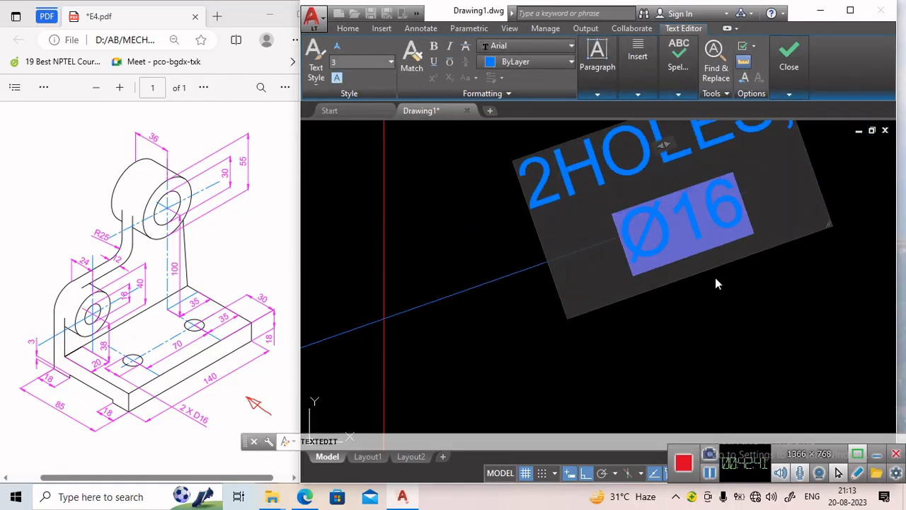
pyautogui.hotkey('ctrl', 'y')
pyautogui.click(706, 300)
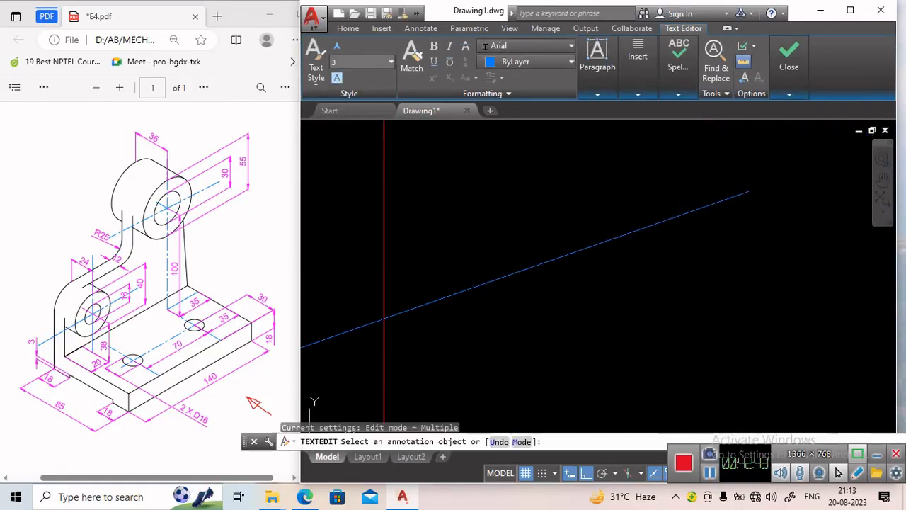
pyautogui.scroll(-5, 659, 273)
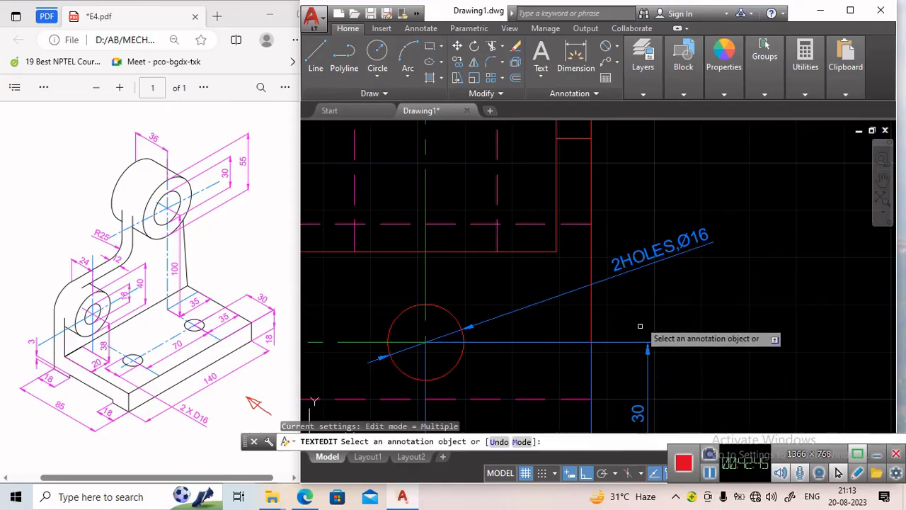
pyautogui.scroll(-3, 641, 326)
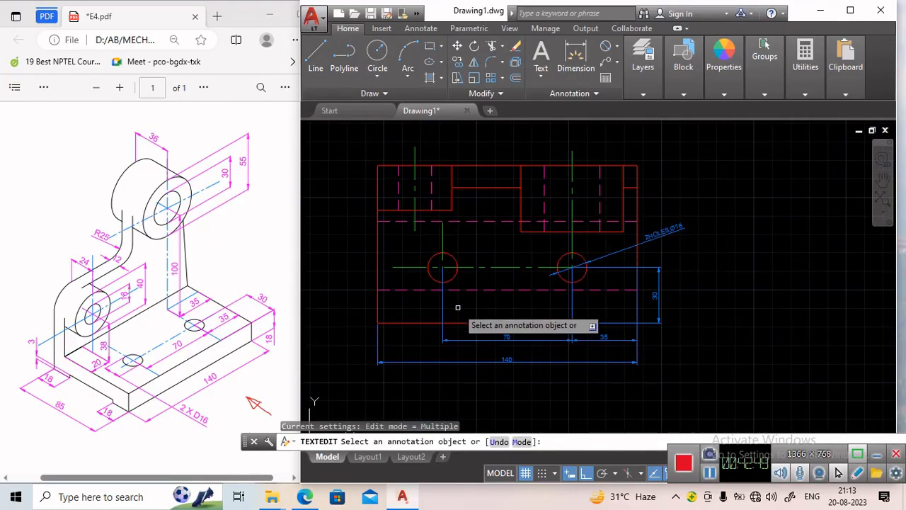
pyautogui.press('Escape')
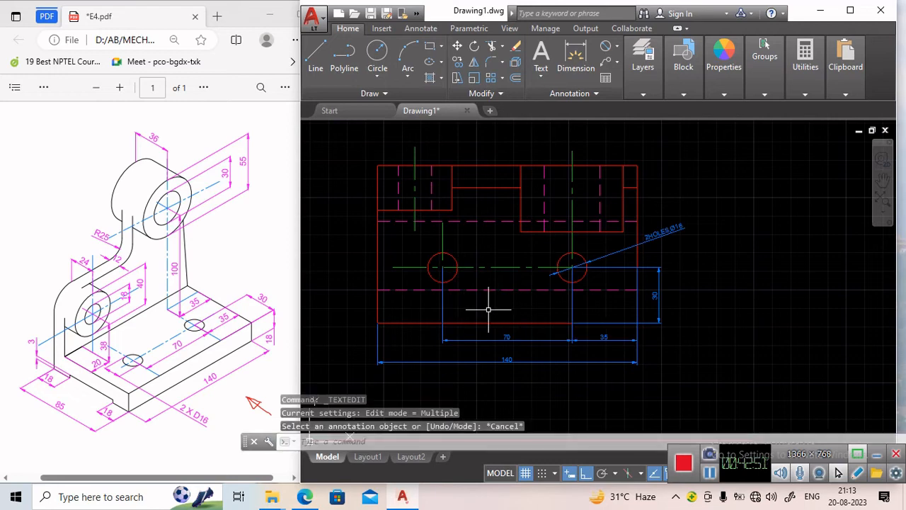
# Dimension the diameter of the upper boss's outer circle in the front view.
pyautogui.scroll(-2, 496, 329)
pyautogui.moveTo(498, 358); pyautogui.dragTo(495, 269, button='middle')
pyautogui.scroll(2, 496, 269)
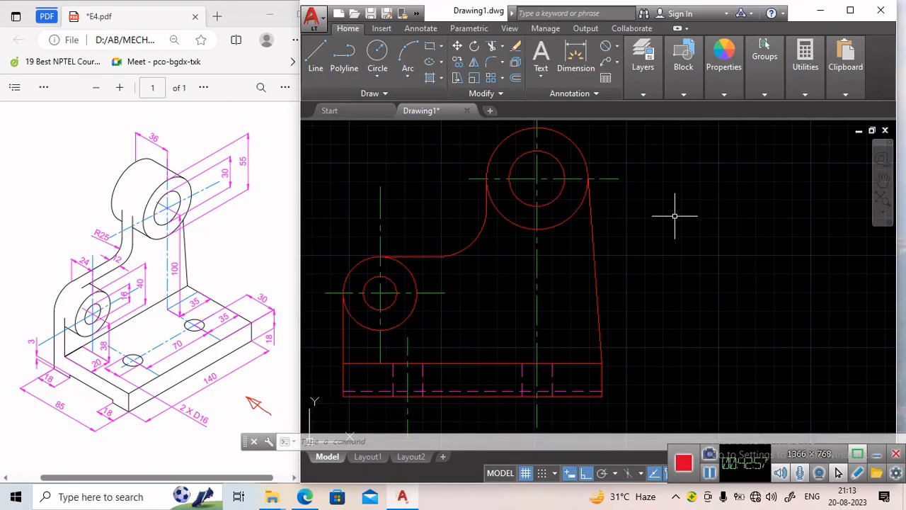
pyautogui.moveTo(674, 216); pyautogui.dragTo(667, 227, button='middle')
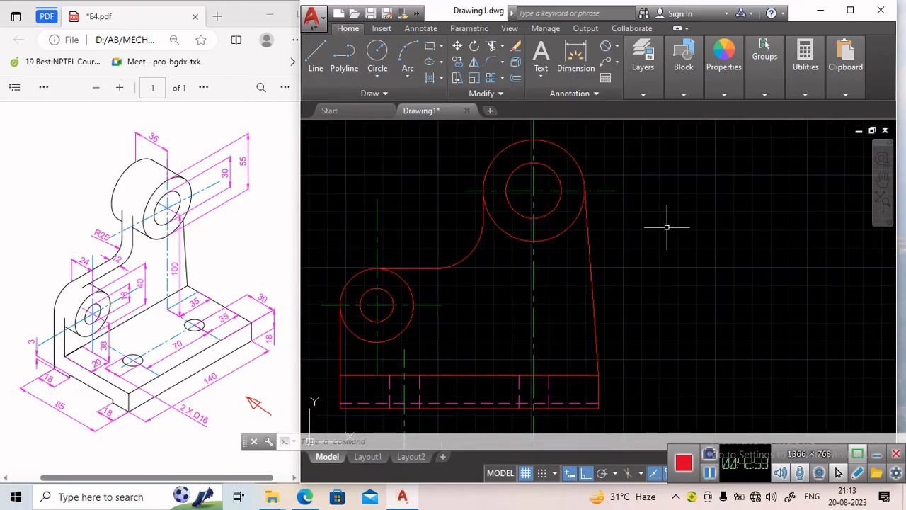
pyautogui.click(607, 48)
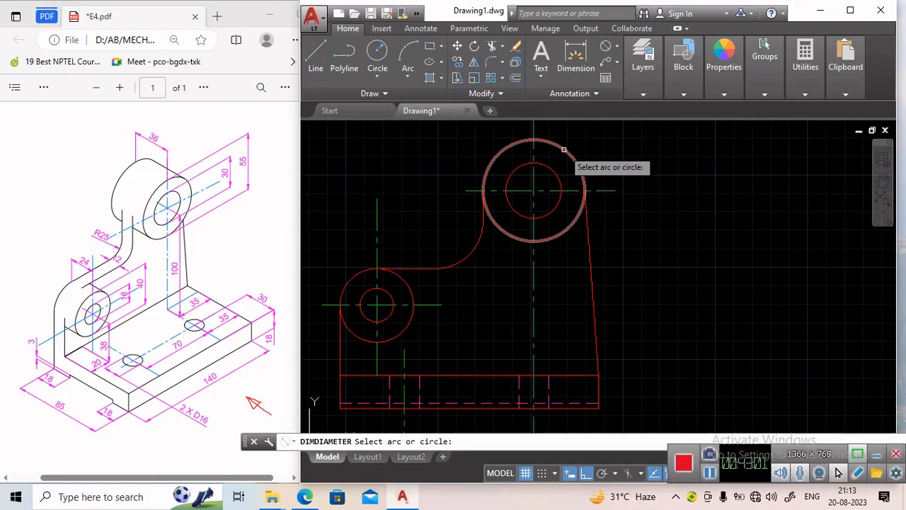
pyautogui.click(564, 149)
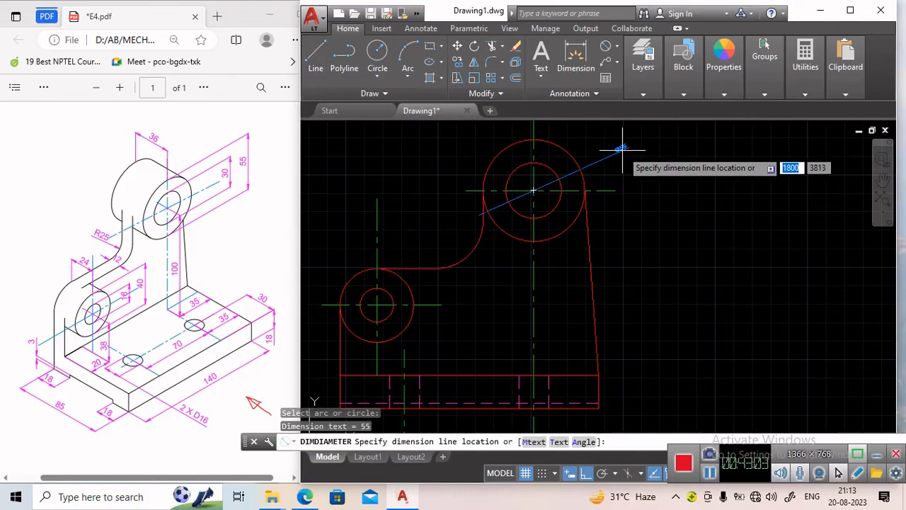
pyautogui.click(622, 149)
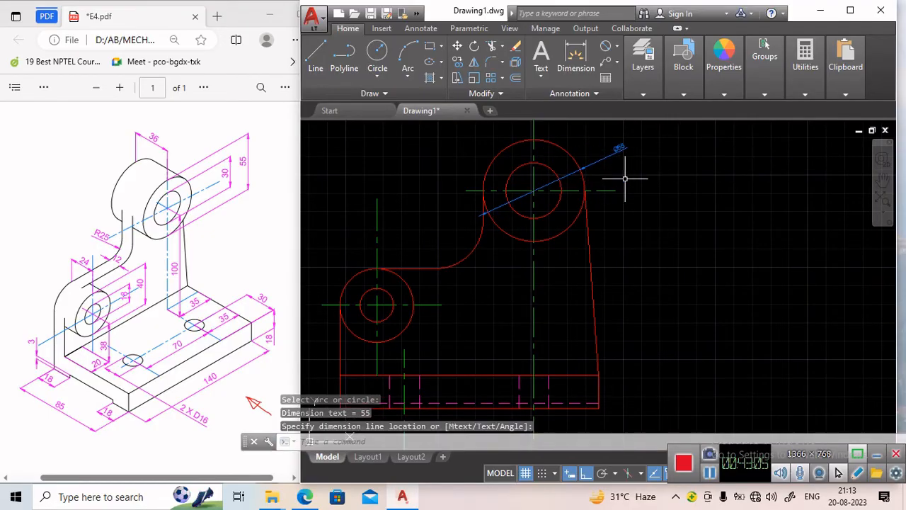
# Dimension the diameter of the upper boss's hole.
pyautogui.press('Return')
pyautogui.click(515, 172)
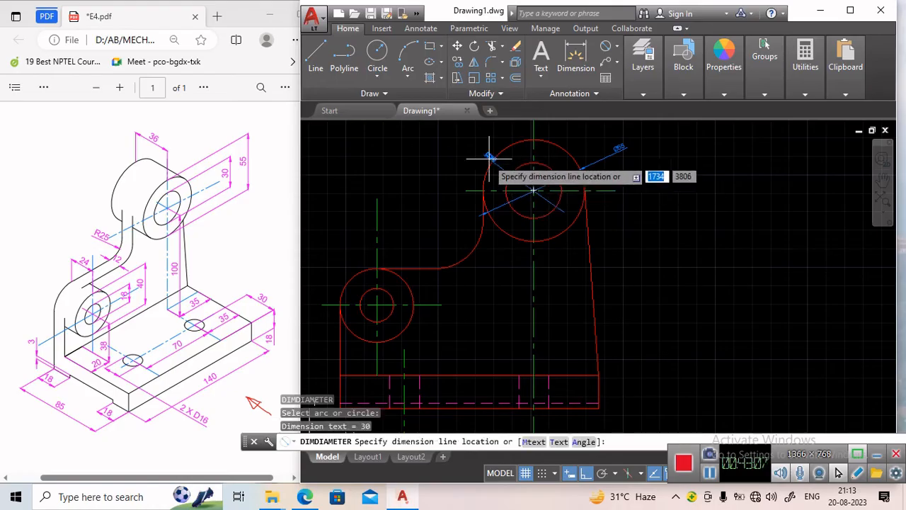
pyautogui.click(453, 134)
# Dimension the diameters of the lower left boss's outer circle and its hole.
pyautogui.press('Return')
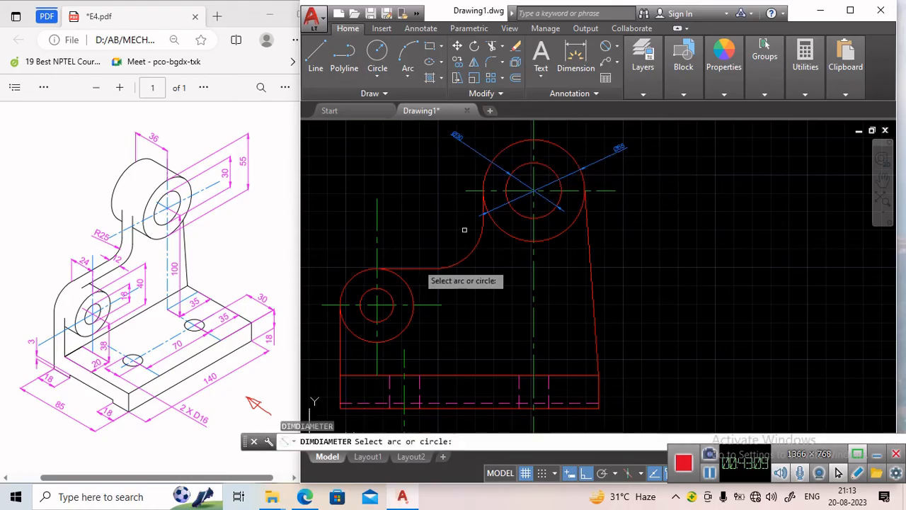
pyautogui.click(349, 281)
pyautogui.click(316, 247)
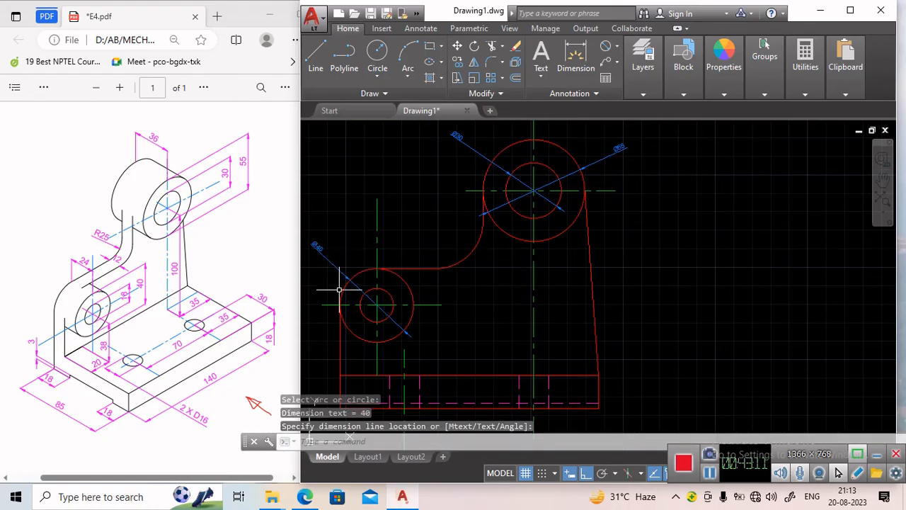
pyautogui.press('Return')
pyautogui.click(384, 297)
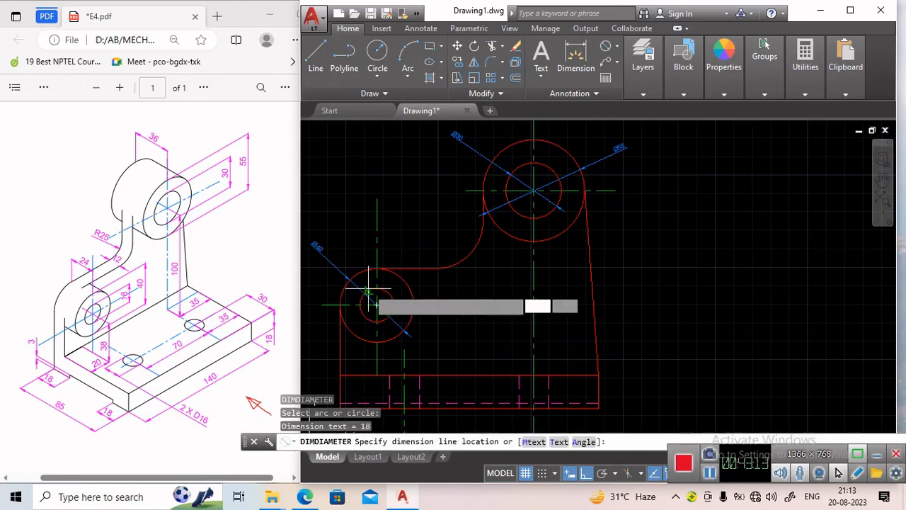
pyautogui.click(358, 242)
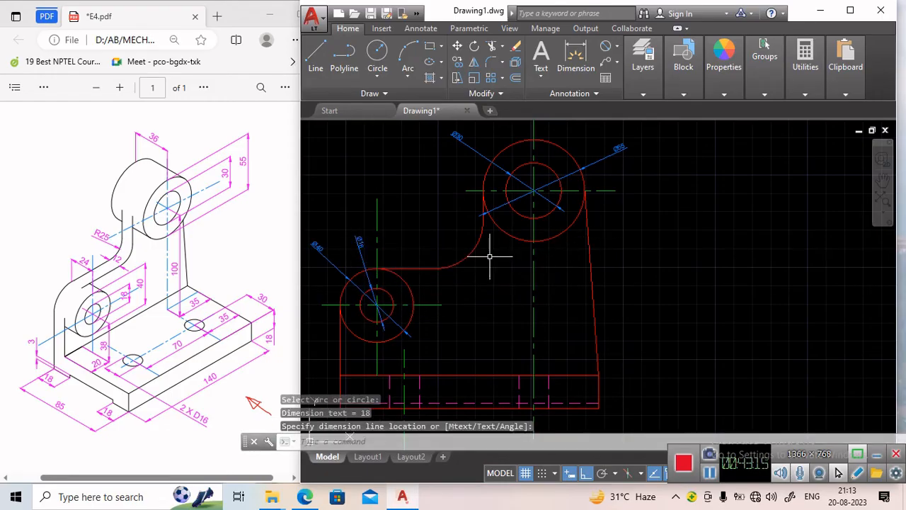
pyautogui.press('Return')
pyautogui.press('Escape')
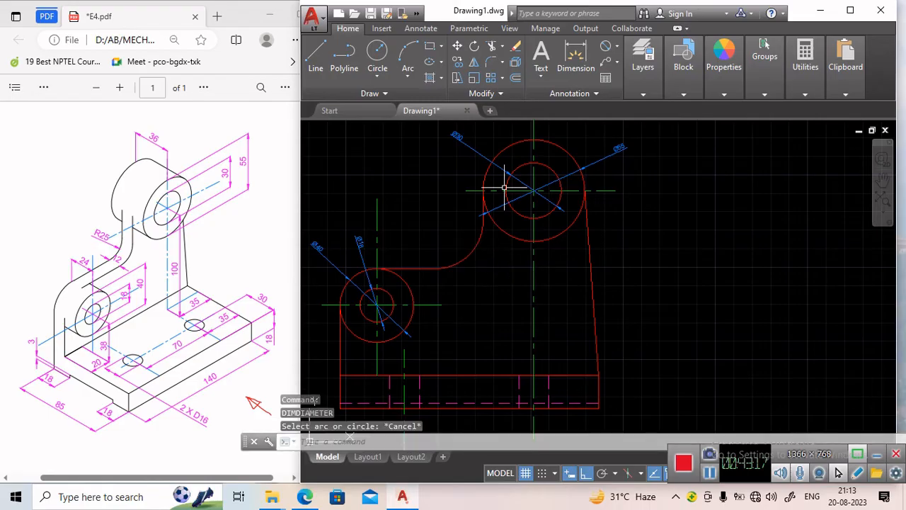
# Dimension the radius of the fillet arc joining the upper boss to the horizontal edge in the front view.
pyautogui.click(618, 49)
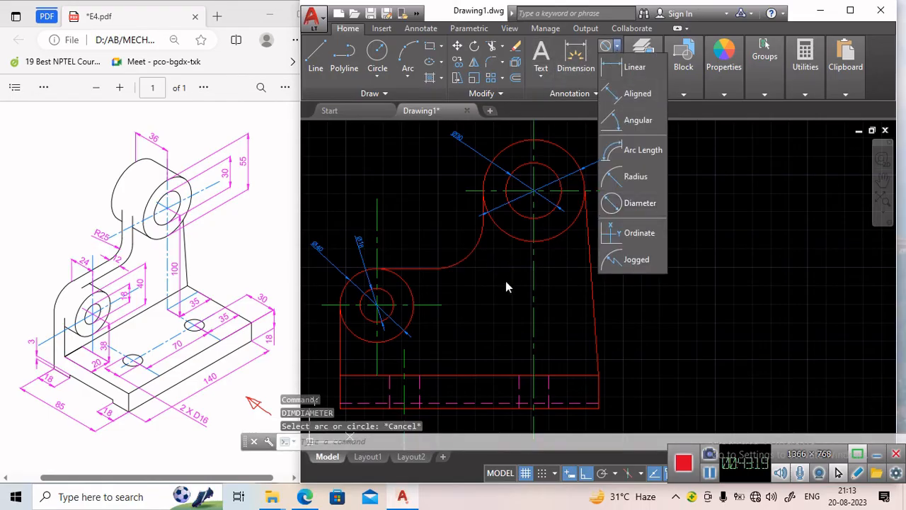
pyautogui.click(635, 180)
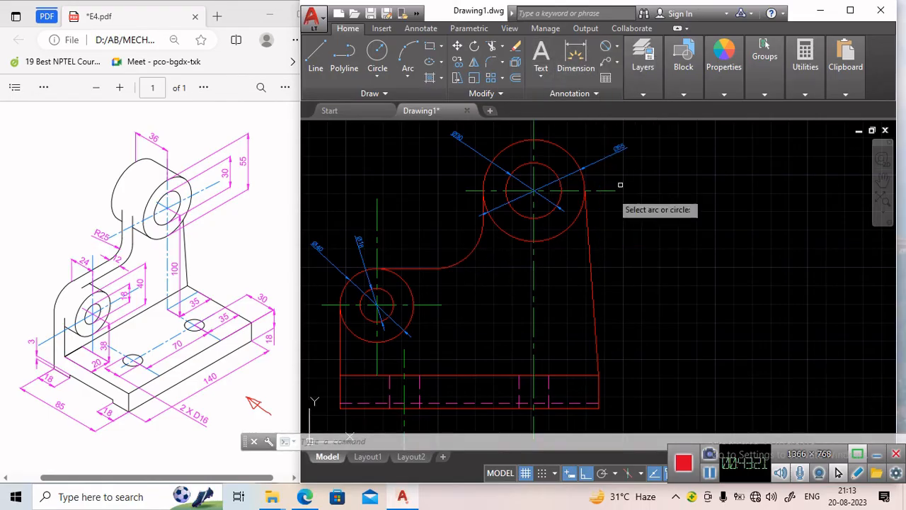
pyautogui.click(473, 252)
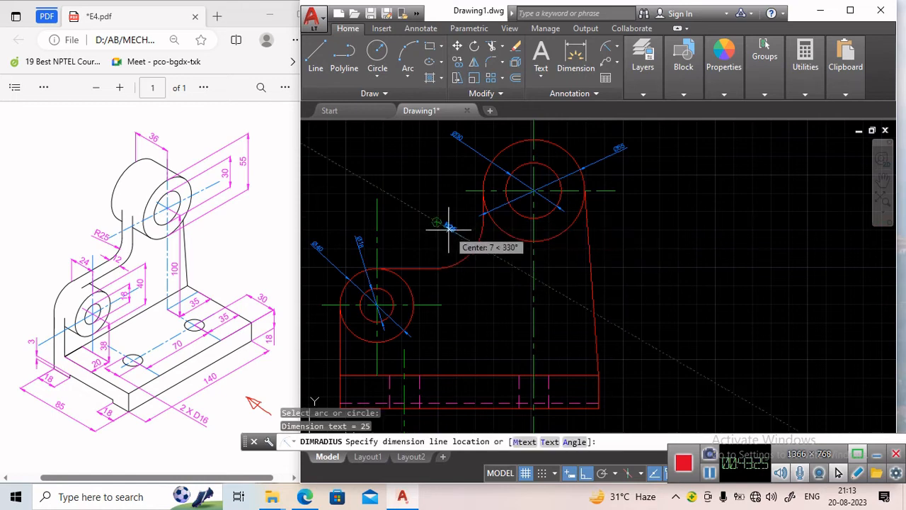
pyautogui.click(457, 234)
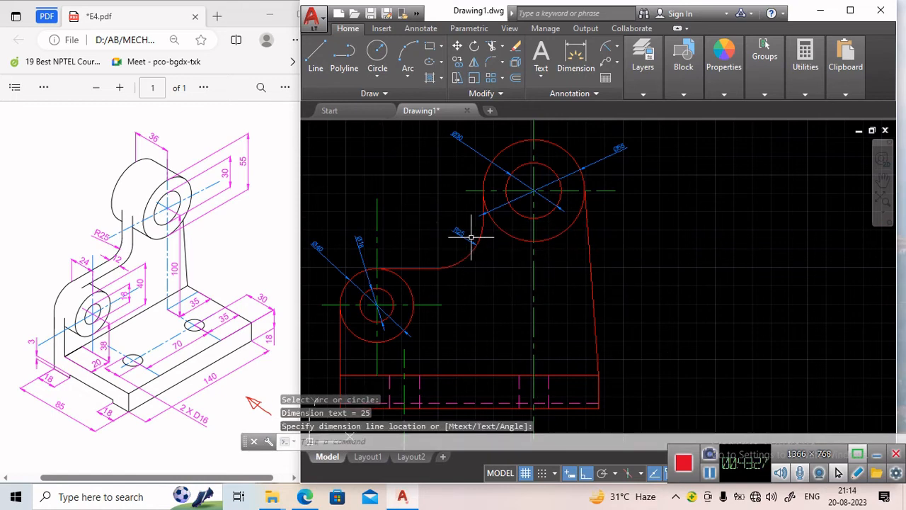
# Add a vertical linear dimension at the right end of the top view's upper rectangle.
pyautogui.scroll(6, 471, 238)
pyautogui.scroll(-4, 472, 241)
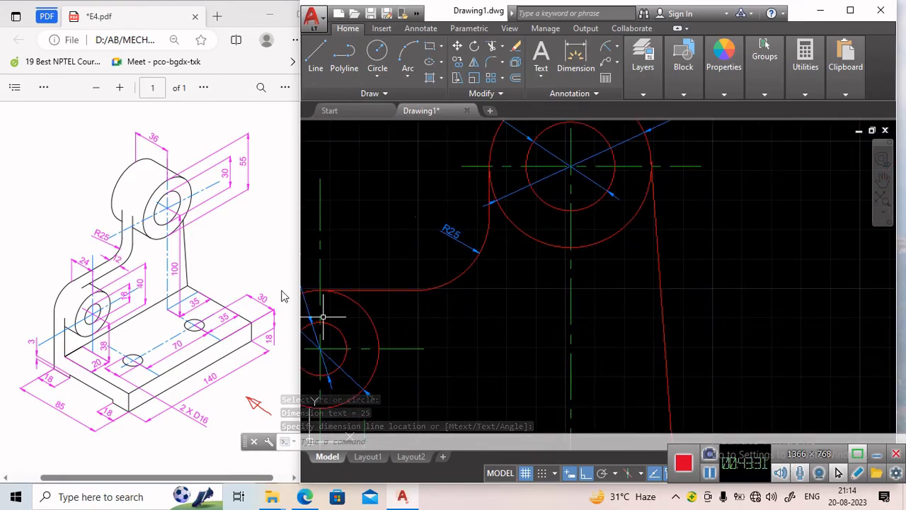
pyautogui.scroll(-8, 436, 239)
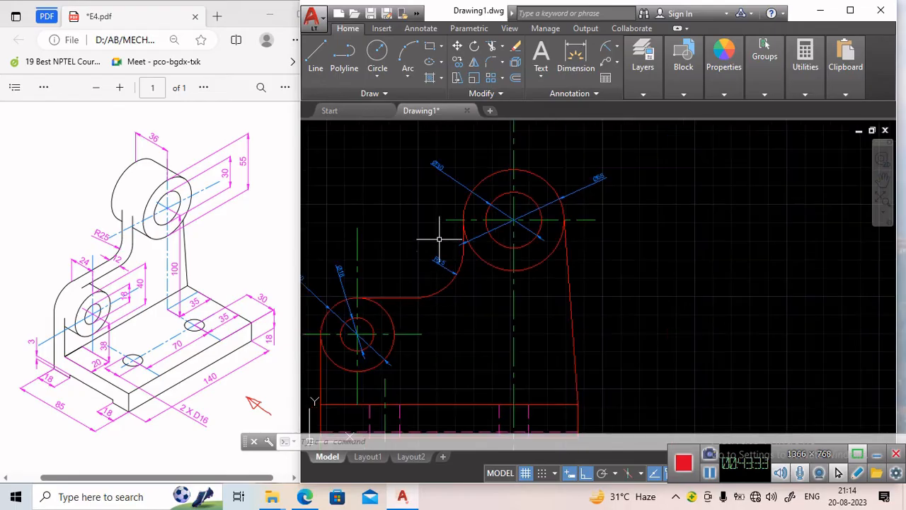
pyautogui.scroll(4, 512, 225)
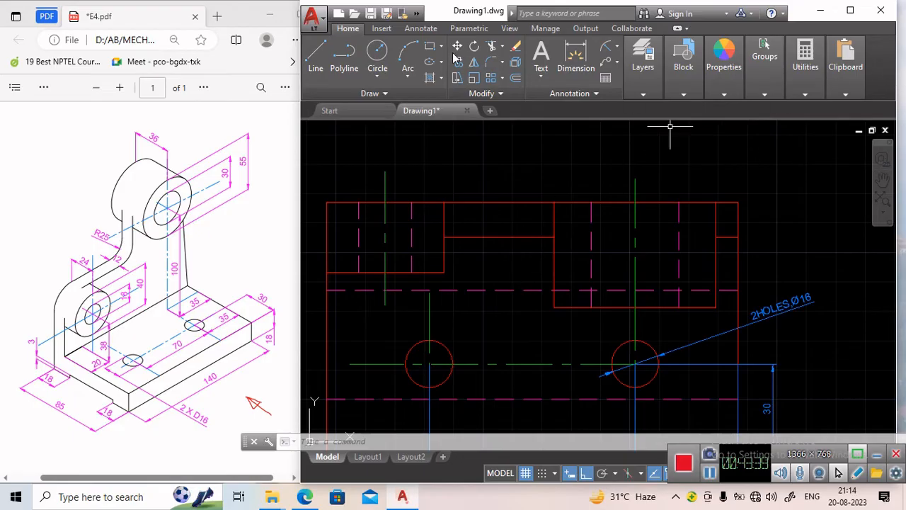
pyautogui.click(643, 56)
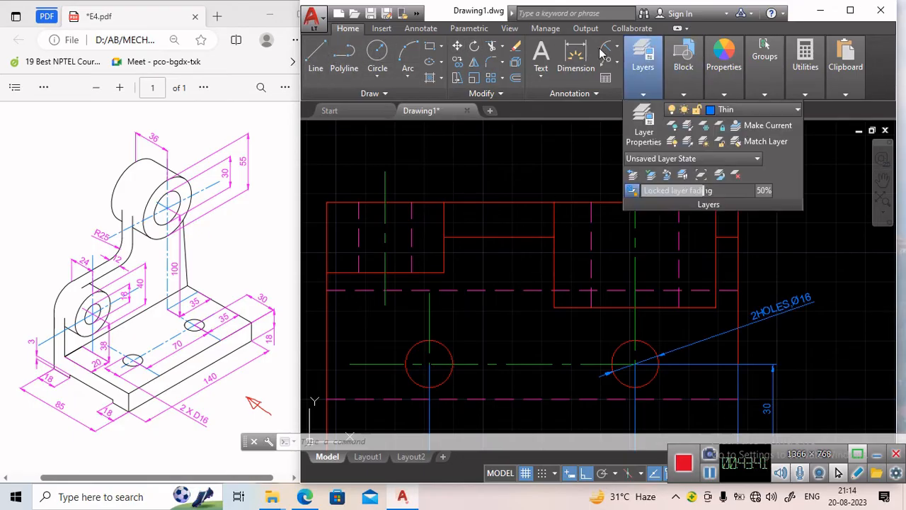
pyautogui.click(618, 50)
pyautogui.click(632, 123)
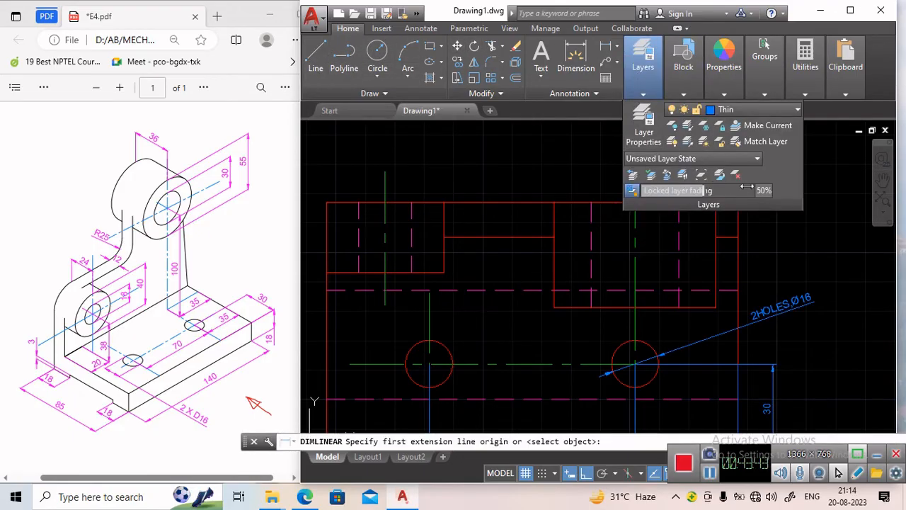
pyautogui.click(743, 235)
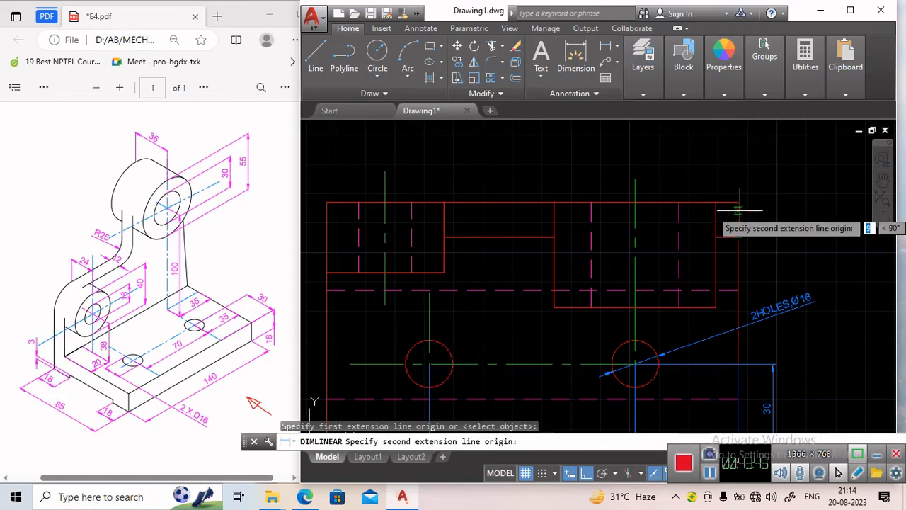
pyautogui.click(738, 202)
pyautogui.click(765, 213)
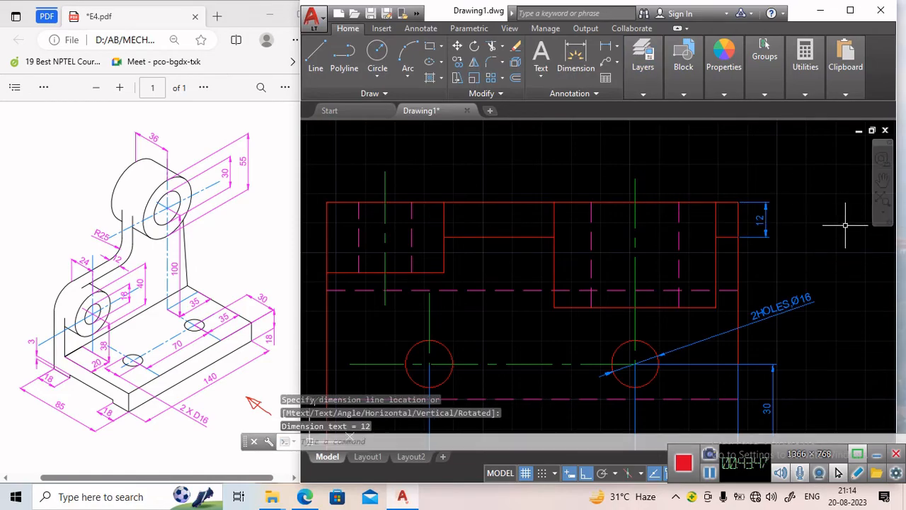
pyautogui.scroll(-2, 835, 240)
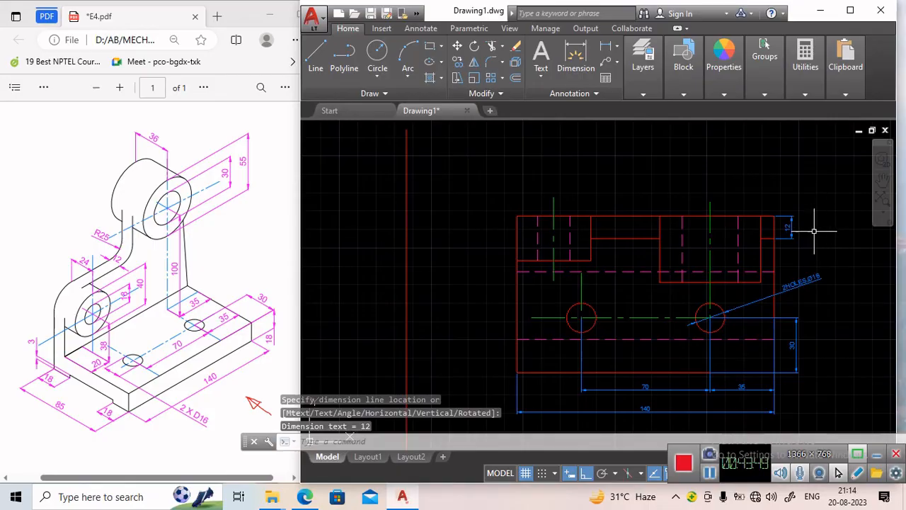
pyautogui.click(791, 227)
pyautogui.click(787, 227)
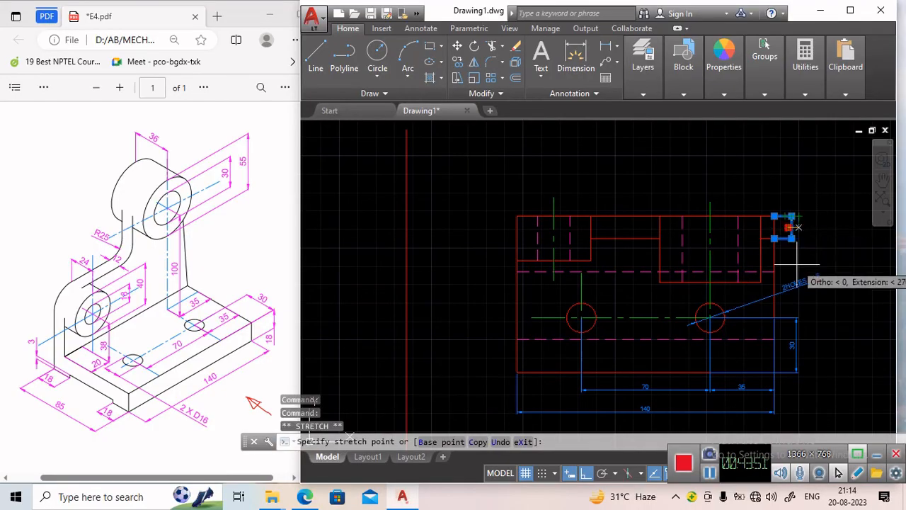
pyautogui.click(796, 227)
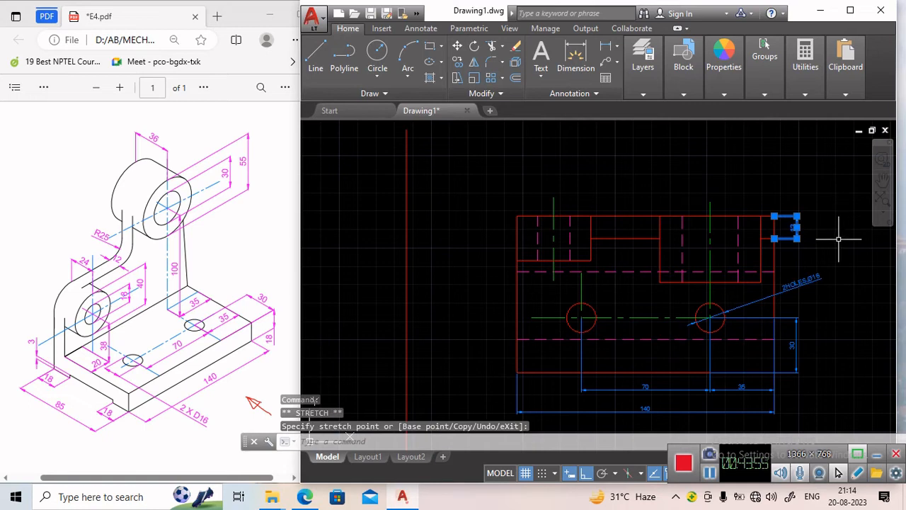
pyautogui.press('Escape')
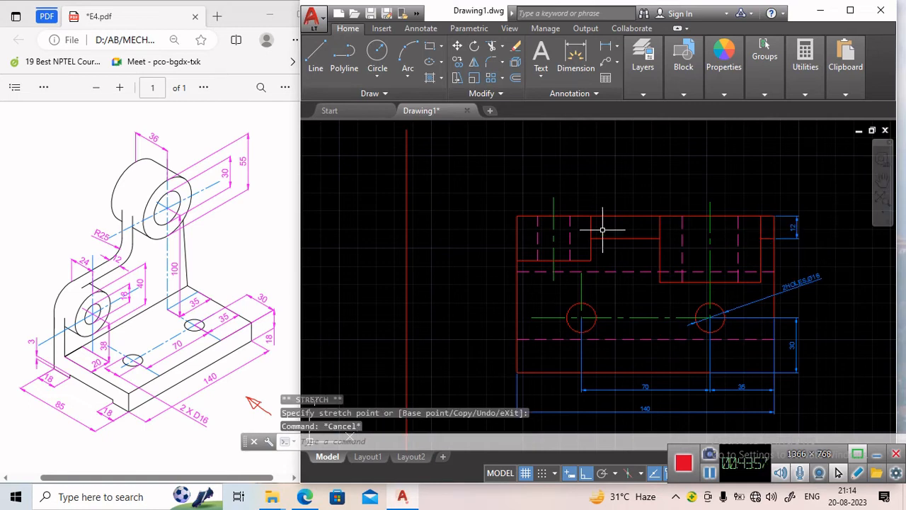
# Dimension the vertical distance from the base's top edge to the upper boss's centre in the front view.
pyautogui.scroll(-2, 648, 312)
pyautogui.scroll(4, 653, 375)
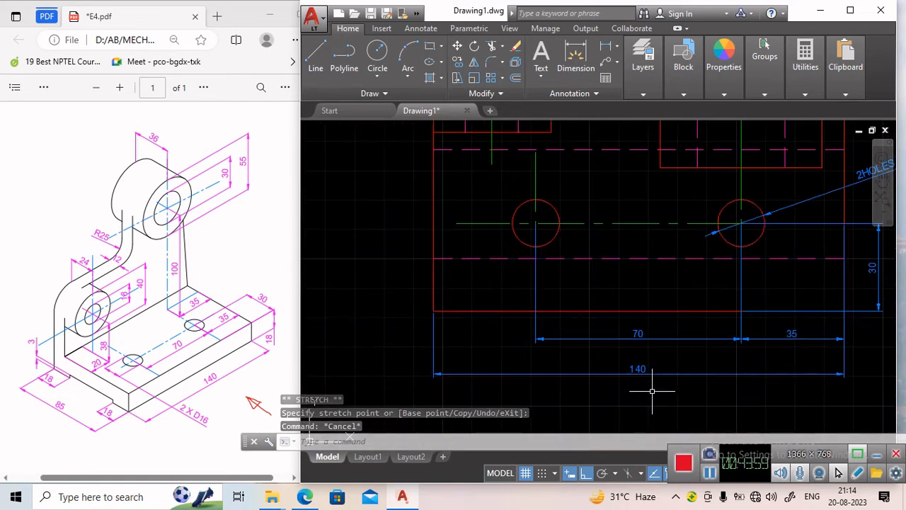
pyautogui.moveTo(653, 403); pyautogui.dragTo(543, 113, button='middle')
pyautogui.scroll(-2, 586, 237)
pyautogui.moveTo(603, 282); pyautogui.dragTo(537, 100, button='middle')
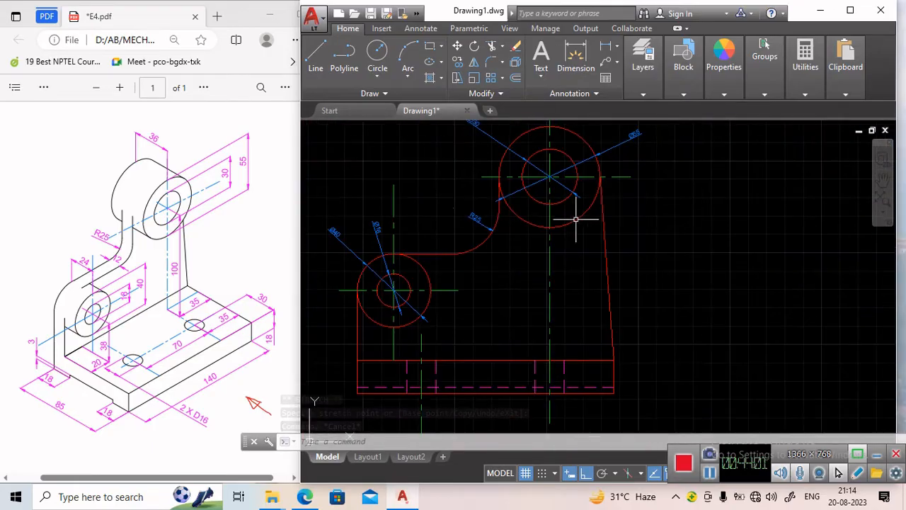
pyautogui.scroll(-2, 569, 239)
pyautogui.scroll(2, 518, 262)
pyautogui.moveTo(516, 254); pyautogui.dragTo(532, 287, button='middle')
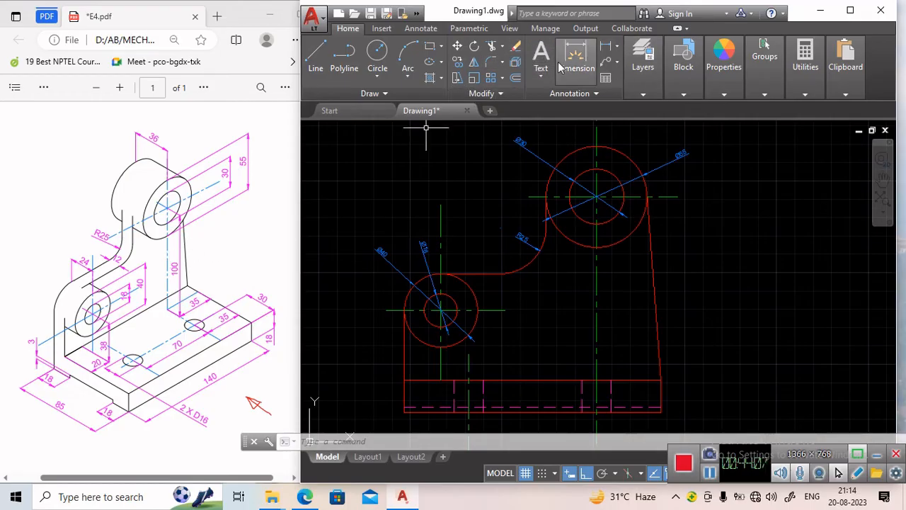
pyautogui.click(607, 48)
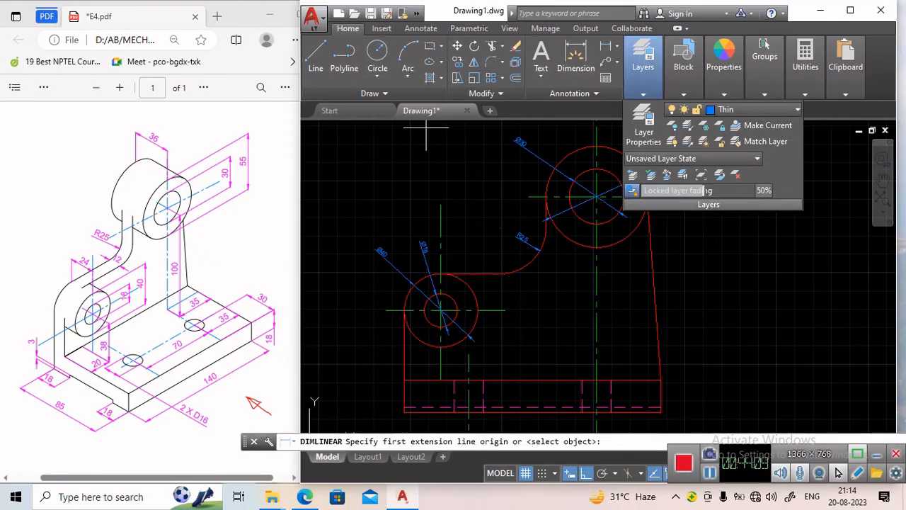
pyautogui.click(596, 197)
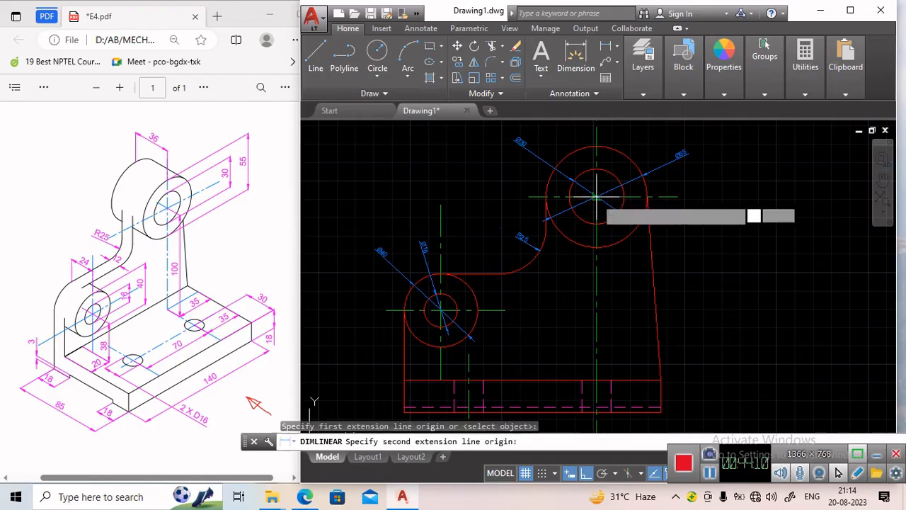
pyautogui.click(596, 380)
pyautogui.click(697, 348)
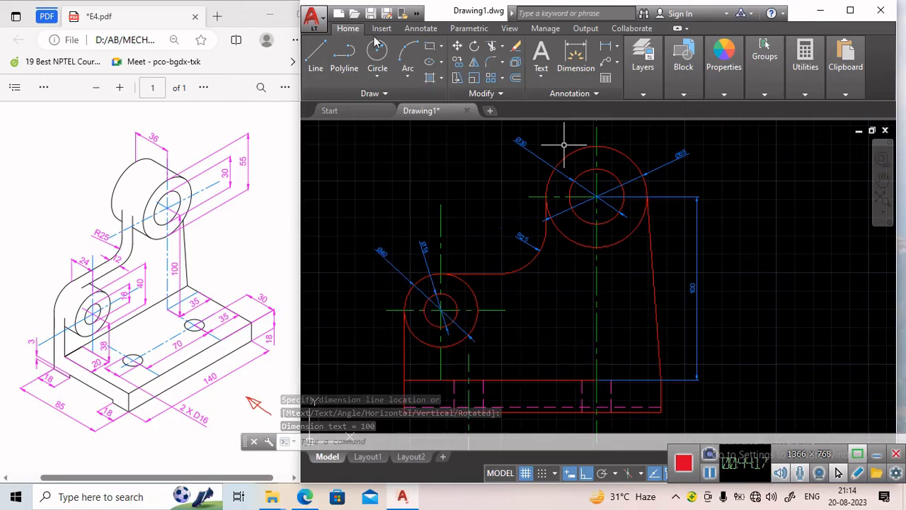
# Dimension the height of the lower left boss's centre above the base's top edge in the front view.
pyautogui.click(603, 47)
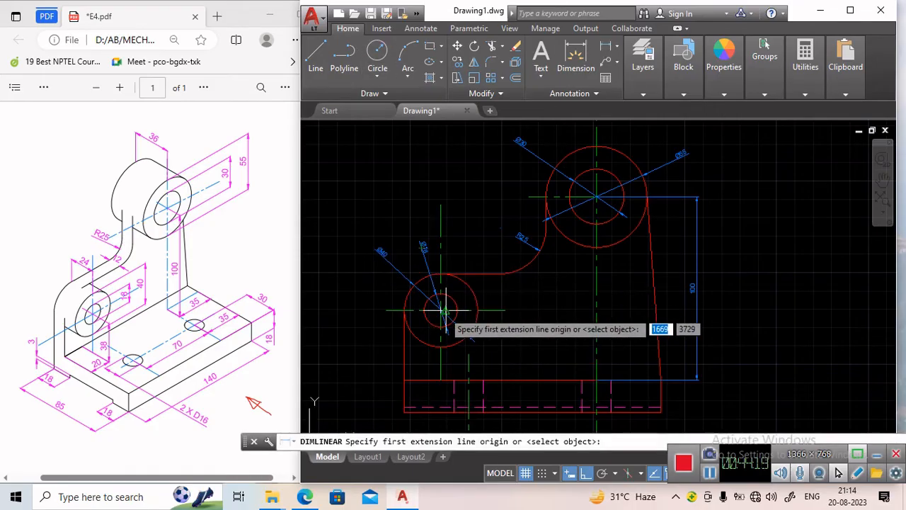
pyautogui.click(440, 310)
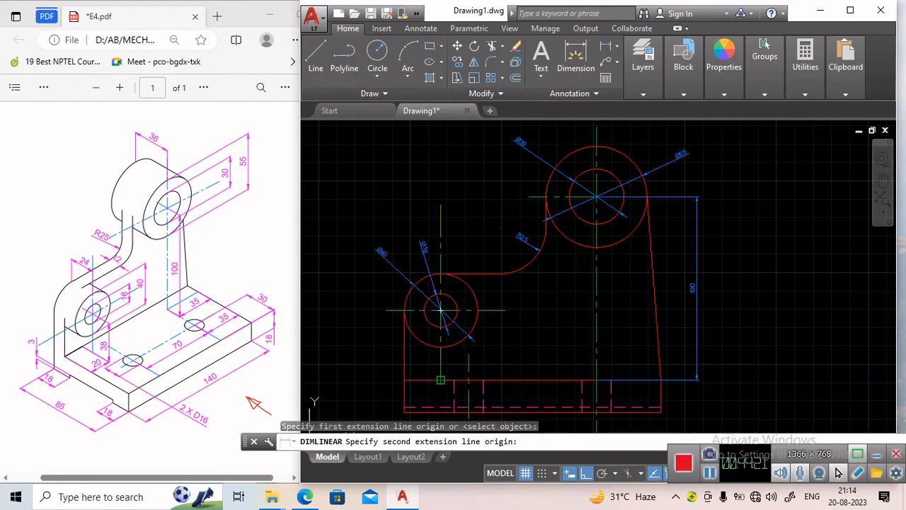
pyautogui.click(441, 380)
pyautogui.click(387, 366)
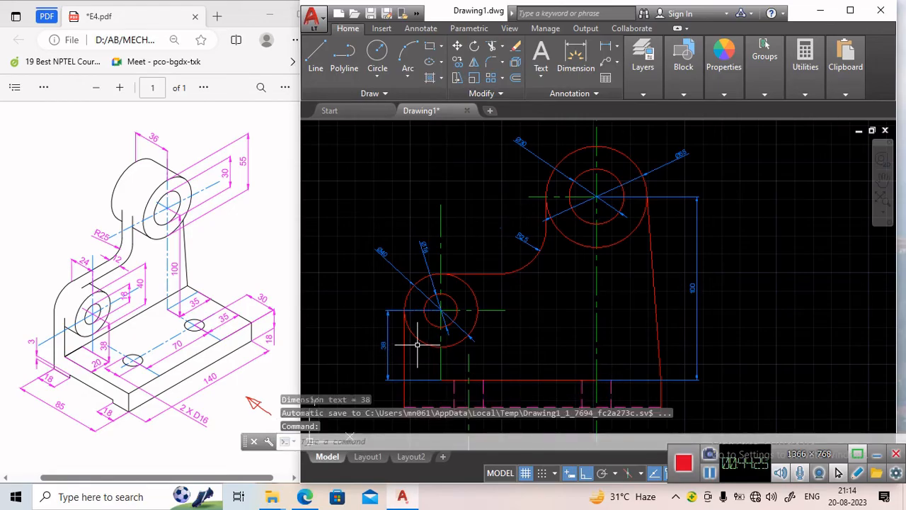
# Dimension the horizontal distance from the top view's left edge to the left boss's centre line.
pyautogui.moveTo(417, 344); pyautogui.dragTo(435, 287, button='middle')
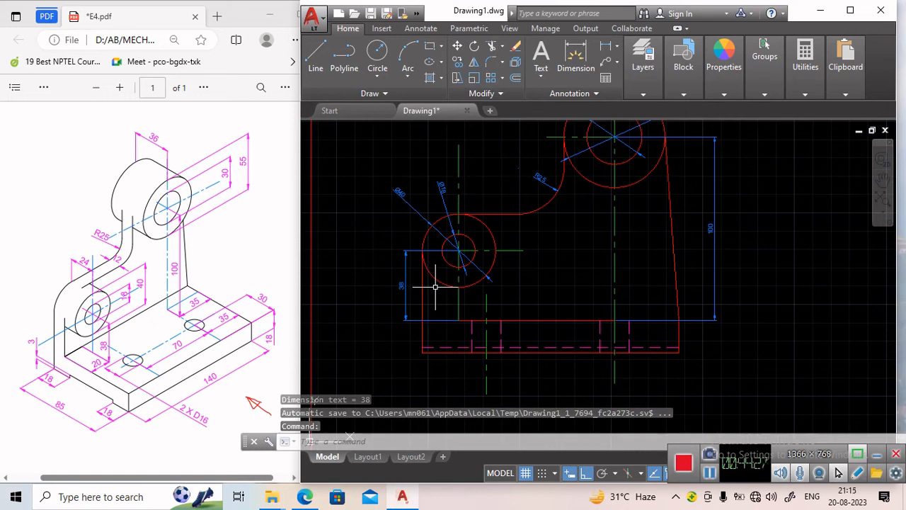
pyautogui.scroll(-2, 461, 272)
pyautogui.moveTo(518, 212); pyautogui.dragTo(535, 415, button='middle')
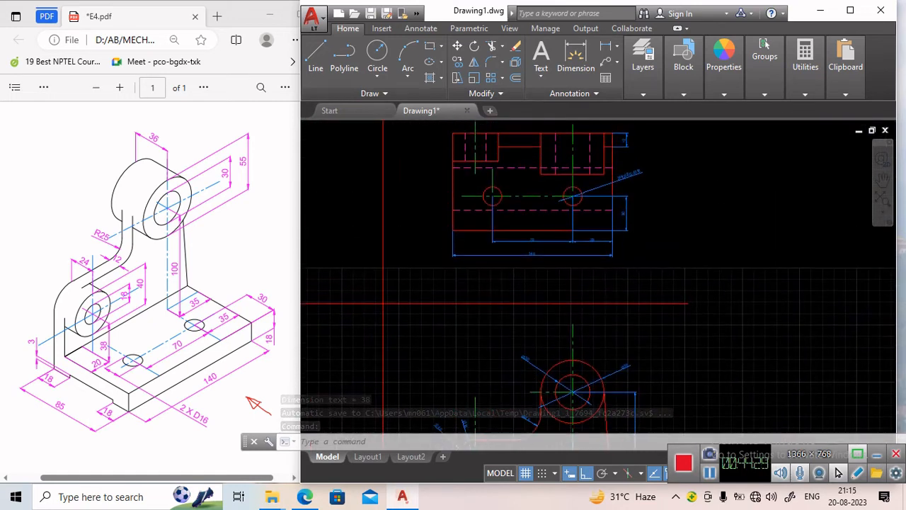
pyautogui.scroll(3, 491, 182)
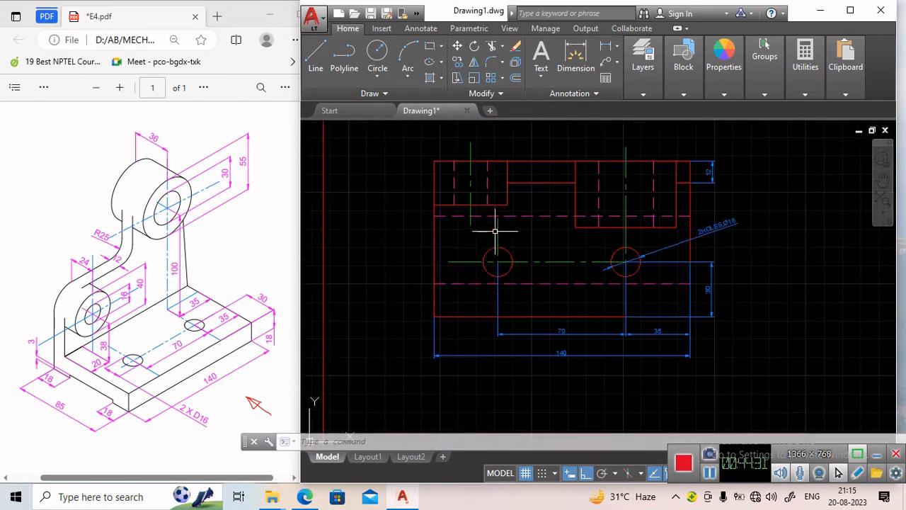
pyautogui.scroll(4, 477, 230)
pyautogui.moveTo(497, 232); pyautogui.dragTo(493, 270, button='middle')
pyautogui.scroll(-2, 493, 270)
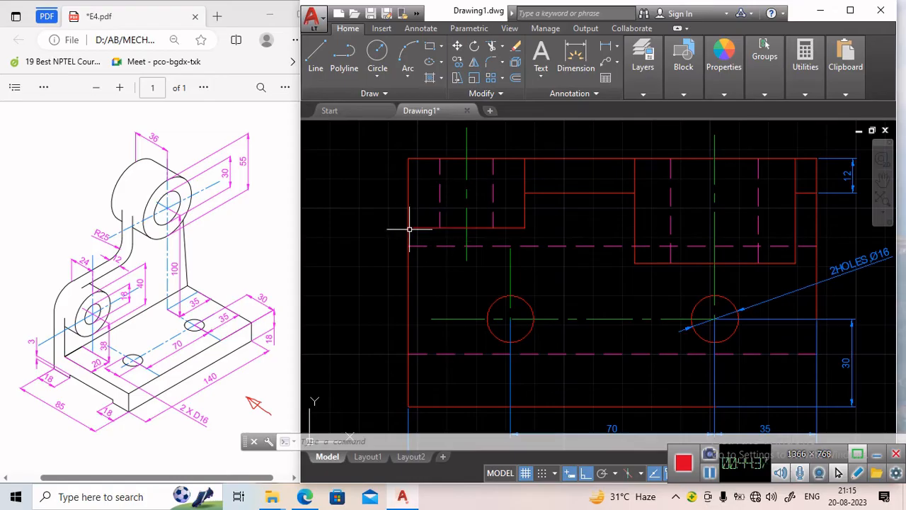
pyautogui.click(575, 56)
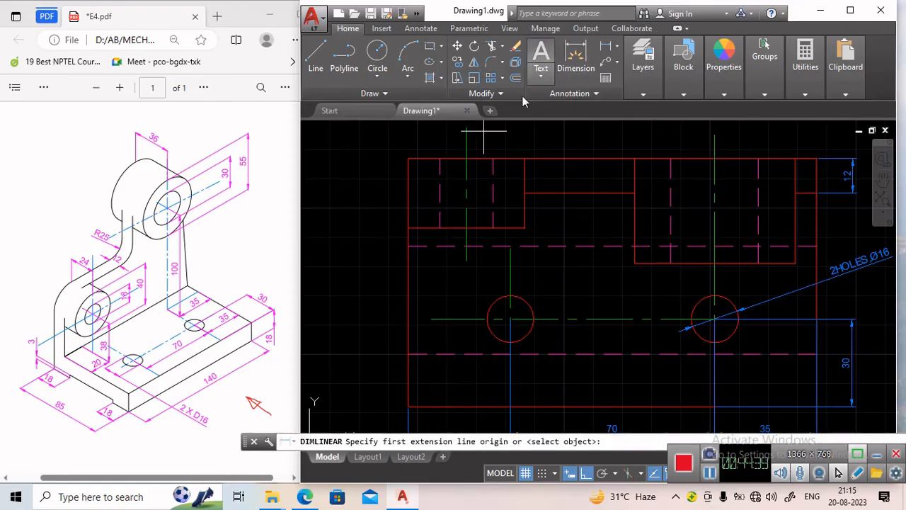
pyautogui.moveTo(470, 151); pyautogui.dragTo(473, 224, button='middle')
pyautogui.click(453, 229)
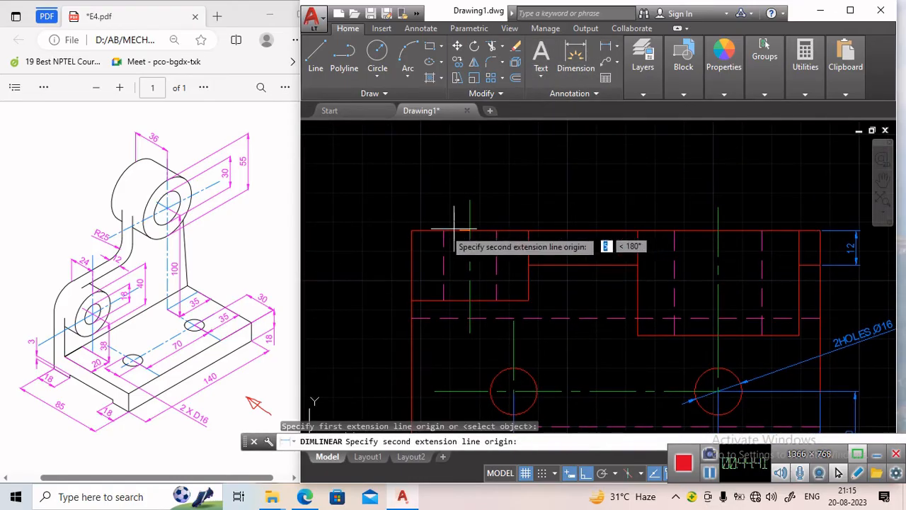
pyautogui.click(412, 231)
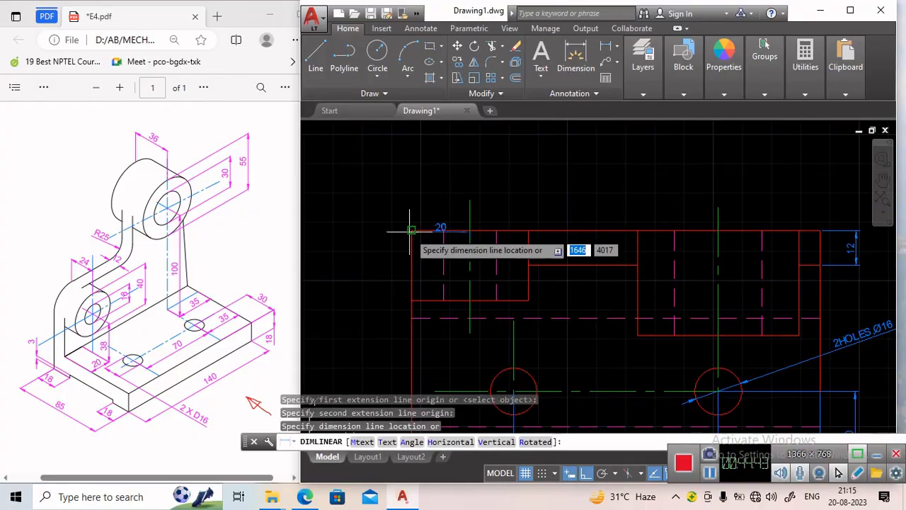
pyautogui.click(416, 177)
pyautogui.scroll(-3, 476, 196)
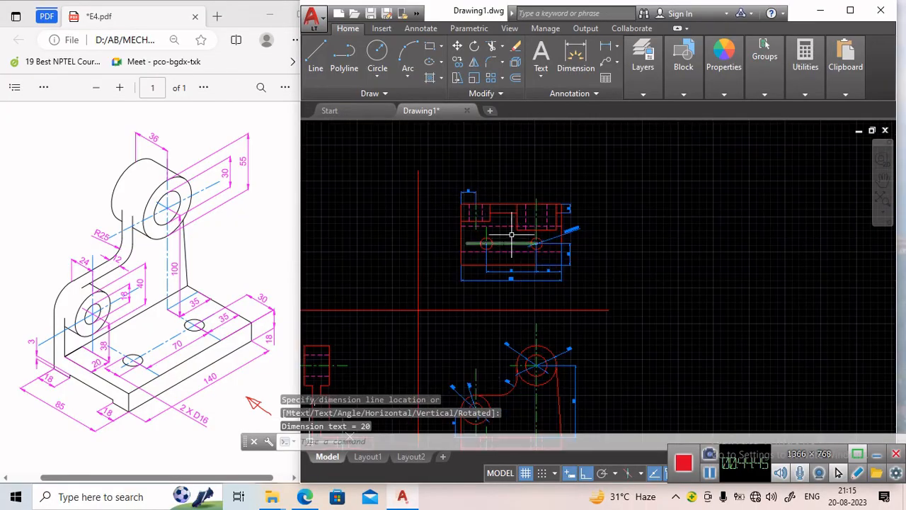
pyautogui.scroll(3, 482, 220)
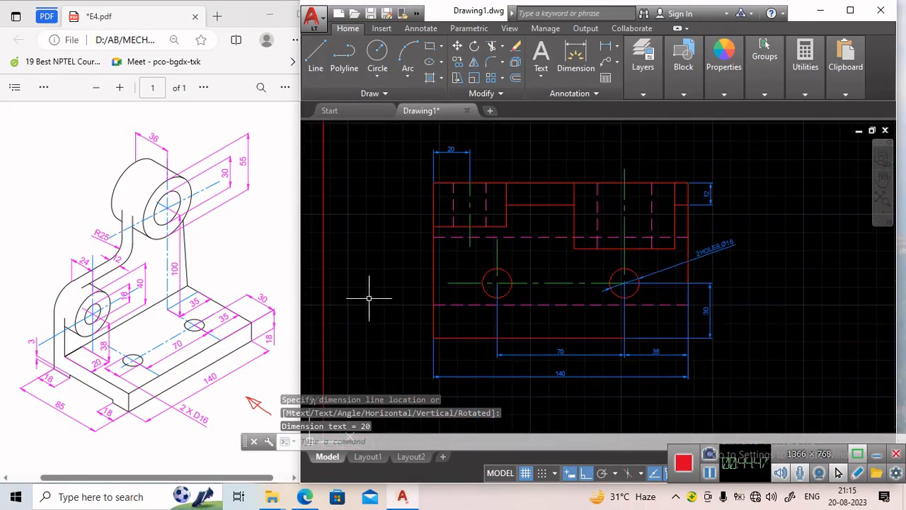
pyautogui.moveTo(371, 338); pyautogui.dragTo(359, 179, button='middle')
pyautogui.scroll(2, 393, 312)
pyautogui.moveTo(393, 312); pyautogui.dragTo(362, 174, button='middle')
pyautogui.scroll(-2, 374, 239)
pyautogui.moveTo(410, 299); pyautogui.dragTo(385, 175, button='middle')
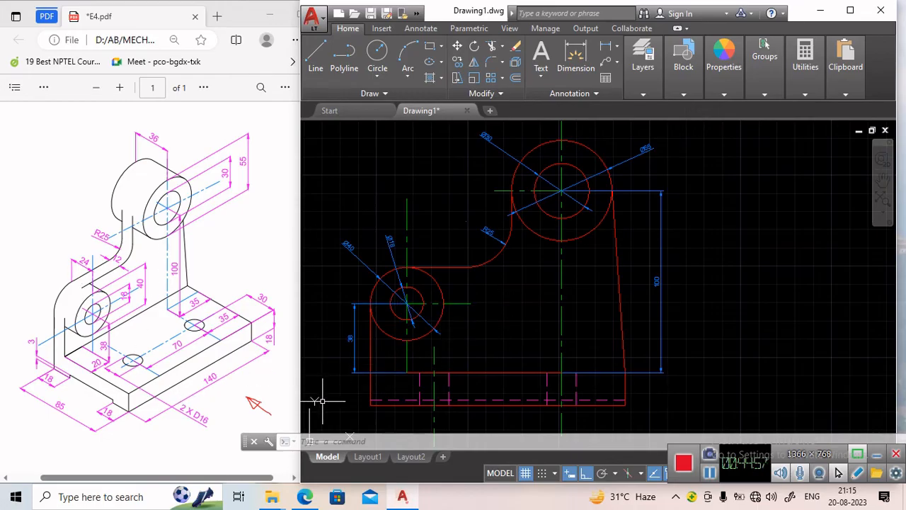
pyautogui.moveTo(414, 364); pyautogui.dragTo(425, 285, button='middle')
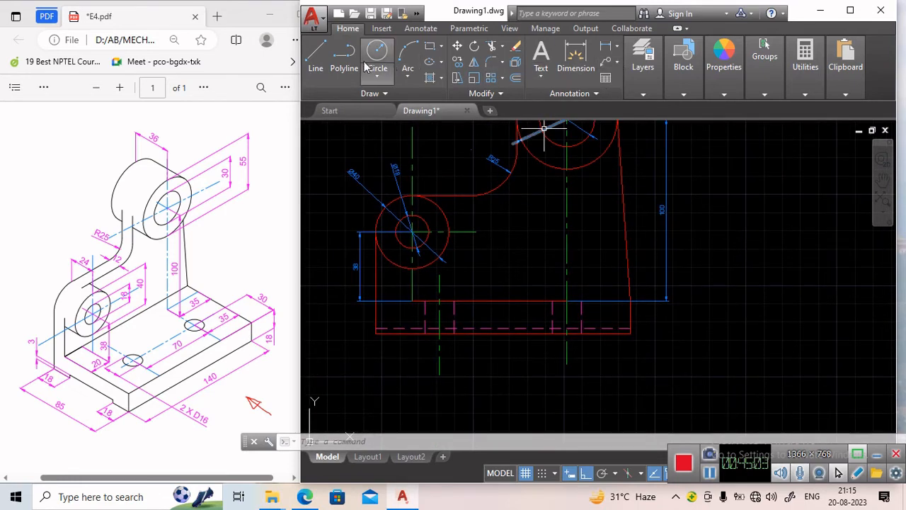
# Dimension the 18 mm base thickness at the left end of the front view.
pyautogui.click(605, 53)
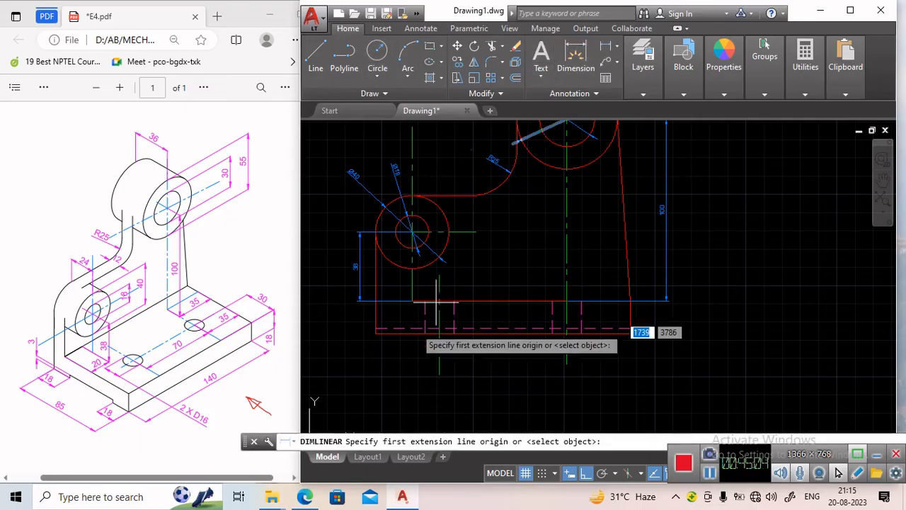
pyautogui.click(375, 332)
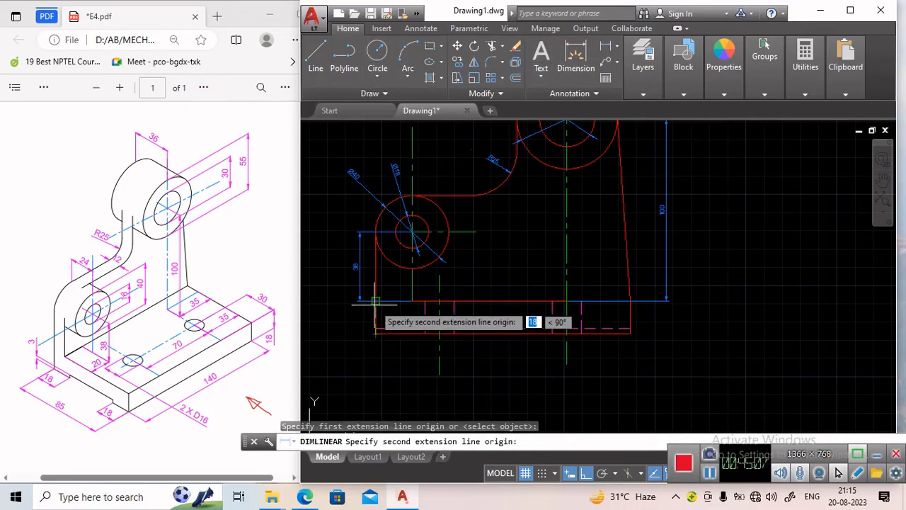
pyautogui.click(374, 302)
pyautogui.click(358, 305)
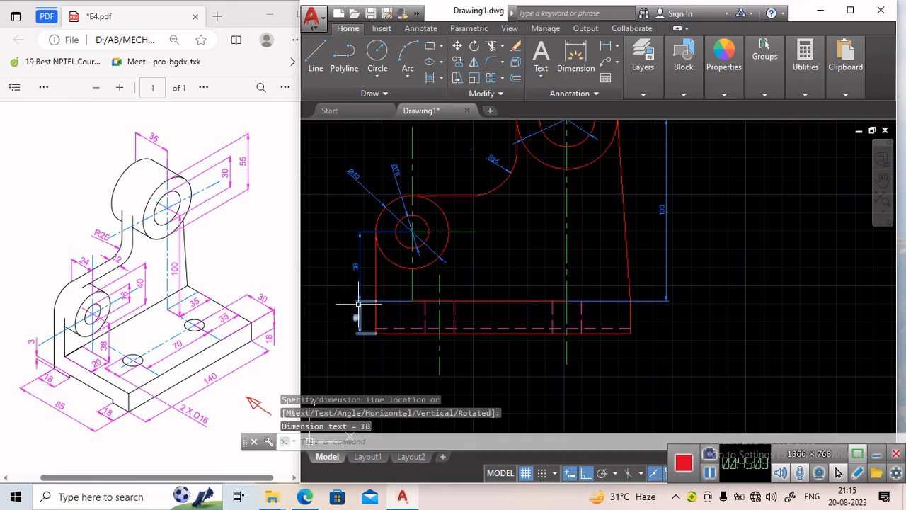
# Dimension the width of the side view's left foot with a horizontal linear dimension.
pyautogui.scroll(-2, 366, 365)
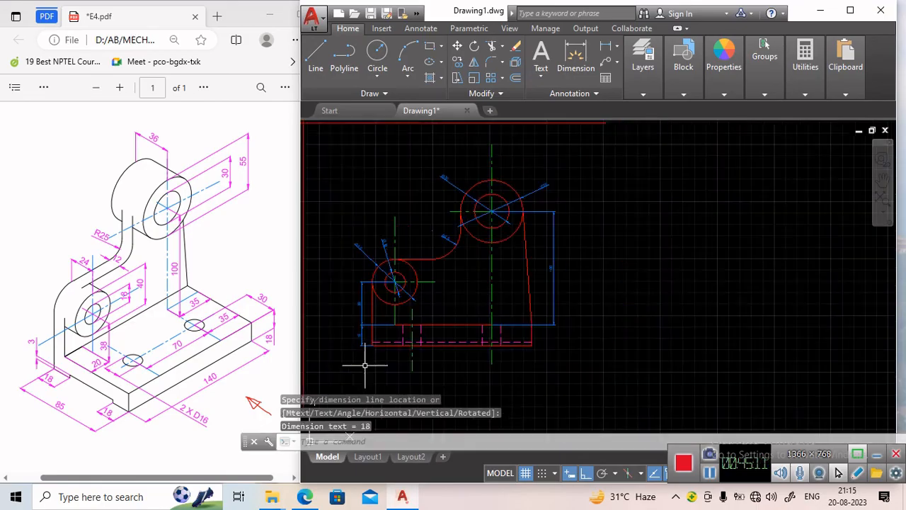
pyautogui.moveTo(326, 357); pyautogui.dragTo(527, 330, button='middle')
pyautogui.moveTo(413, 341); pyautogui.dragTo(413, 341, button='middle')
pyautogui.scroll(1, 353, 271)
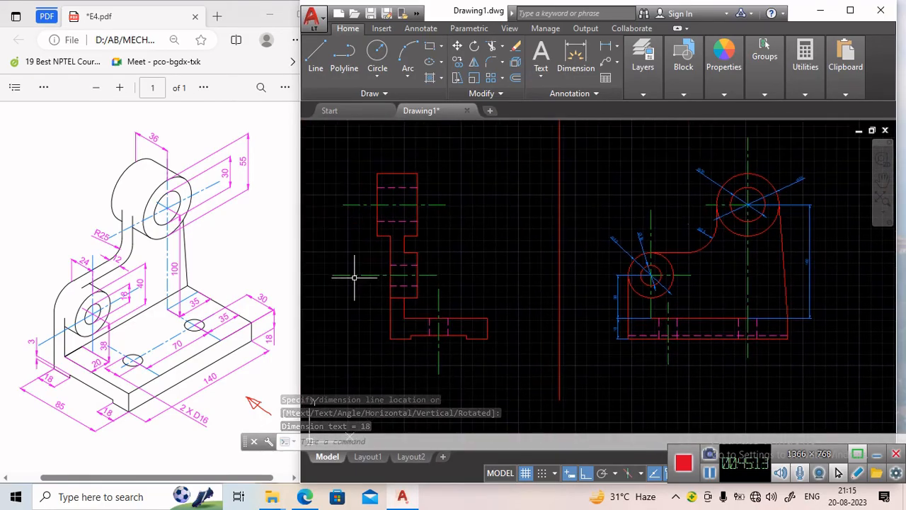
pyautogui.scroll(1, 354, 265)
pyautogui.moveTo(388, 266); pyautogui.dragTo(384, 288, button='middle')
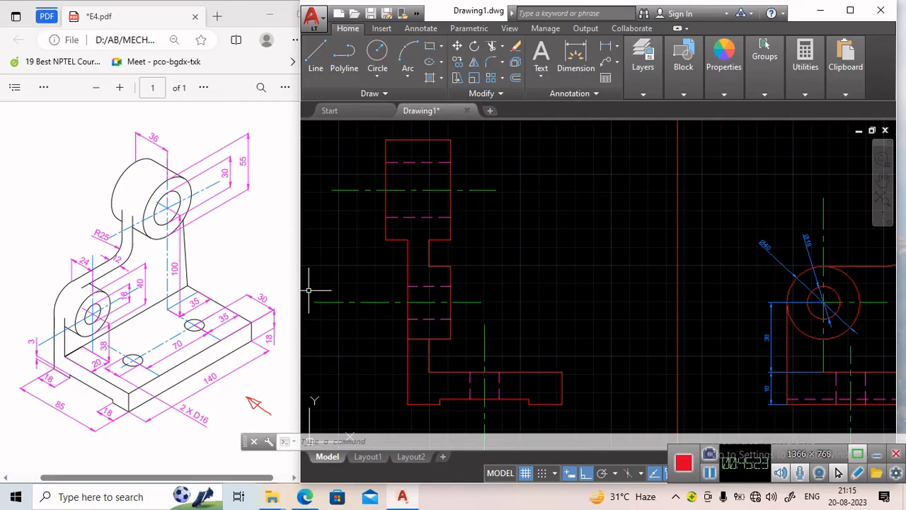
pyautogui.moveTo(492, 266); pyautogui.dragTo(470, 221, button='middle')
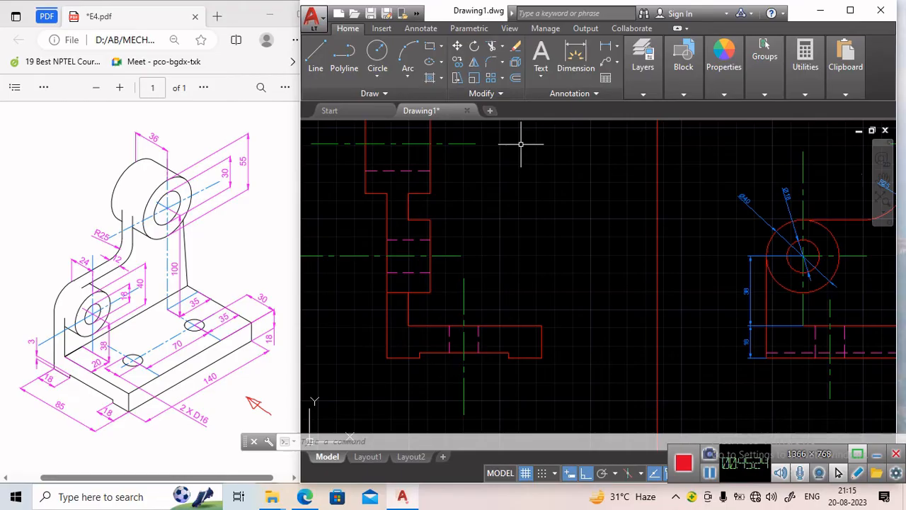
pyautogui.click(608, 51)
pyautogui.click(387, 358)
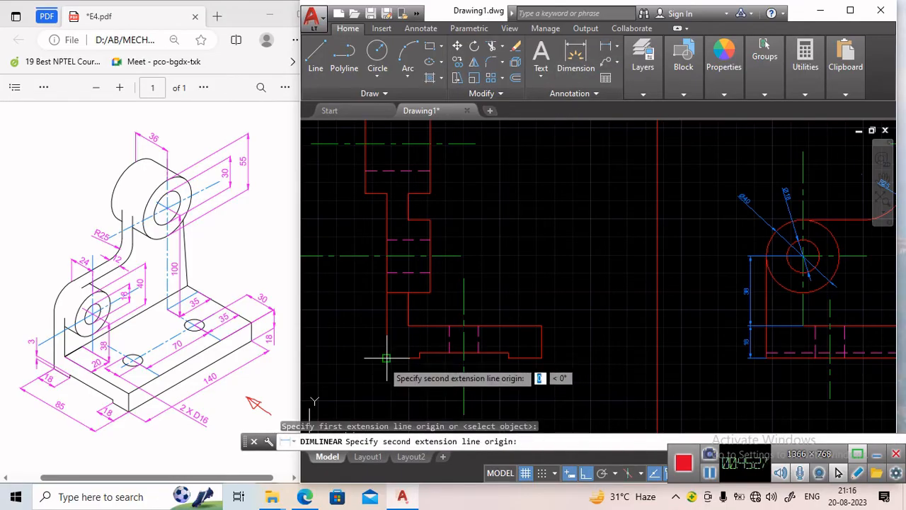
pyautogui.click(413, 359)
pyautogui.click(417, 369)
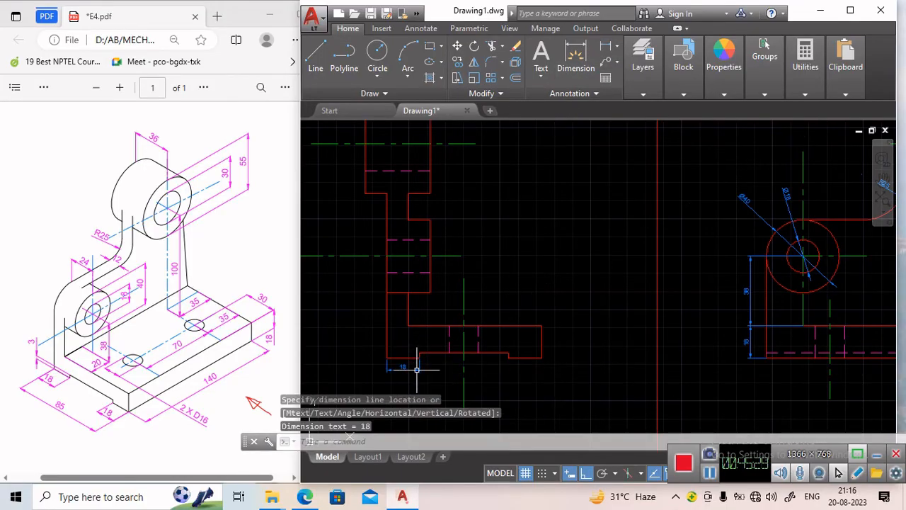
# Add a matching horizontal dimension for the width of the side view's right foot.
pyautogui.press('Return')
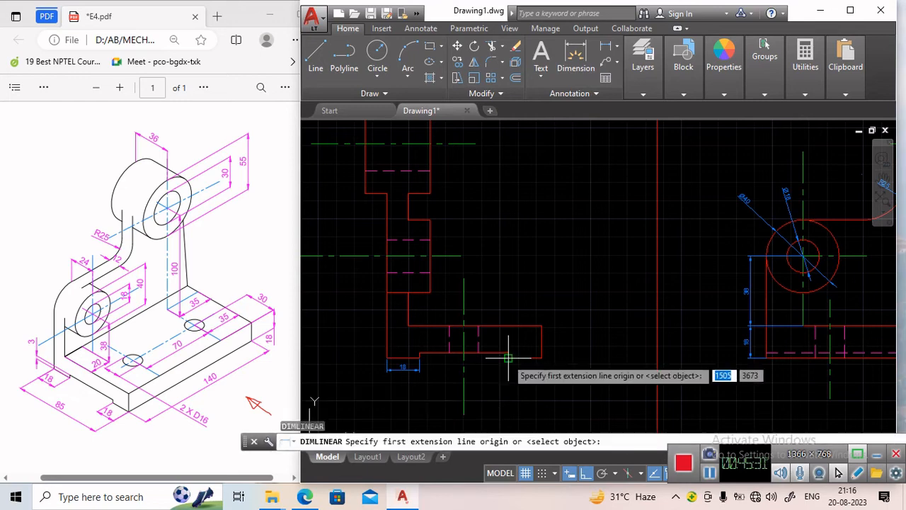
pyautogui.click(508, 358)
pyautogui.click(540, 357)
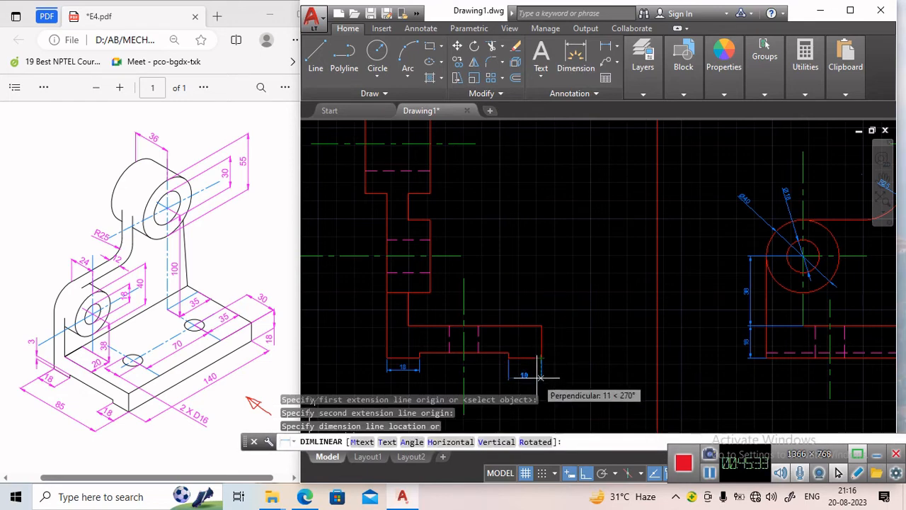
pyautogui.click(527, 375)
# Stretch the left foot's dimension line down to line up with the right foot's dimension.
pyautogui.click(403, 368)
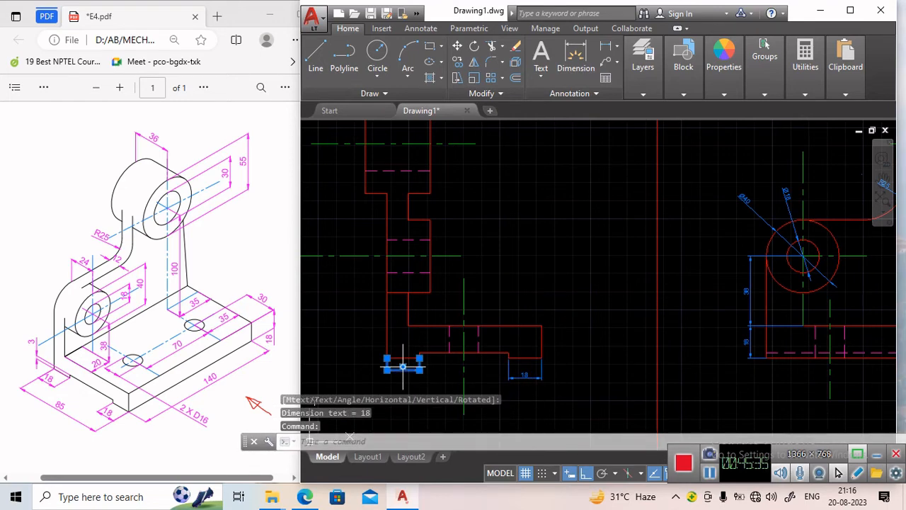
pyautogui.click(403, 367)
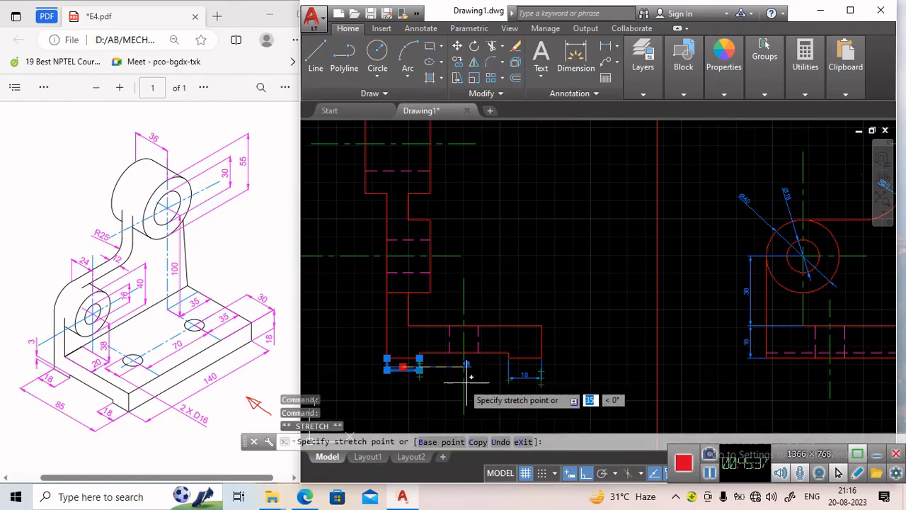
pyautogui.click(402, 384)
pyautogui.moveTo(419, 384)
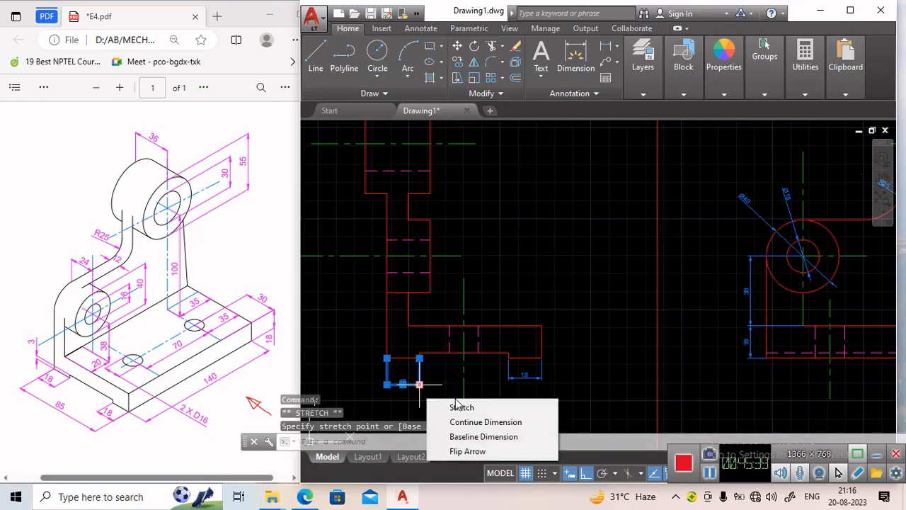
pyautogui.click(460, 407)
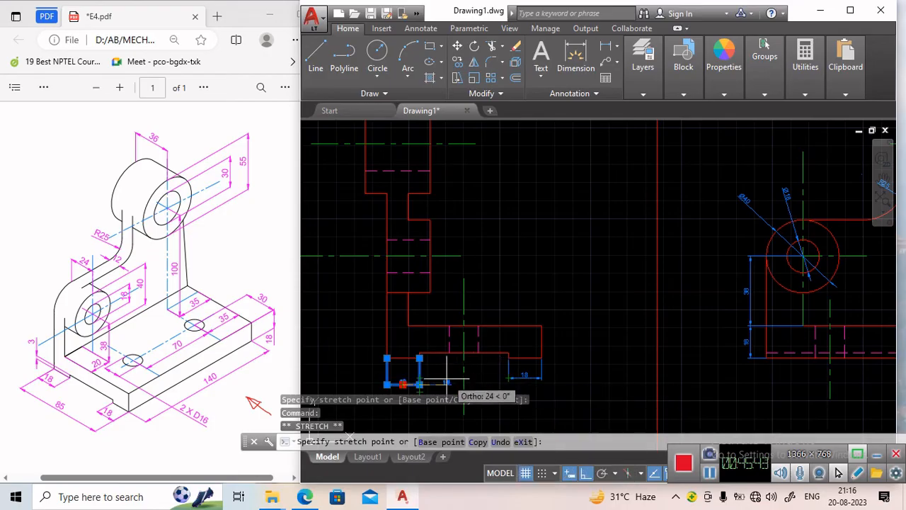
pyautogui.click(402, 382)
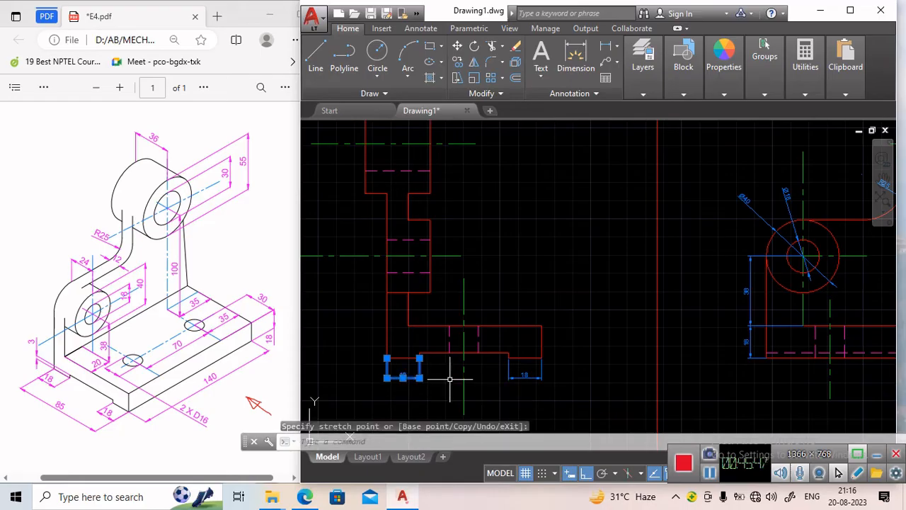
pyautogui.press('Escape')
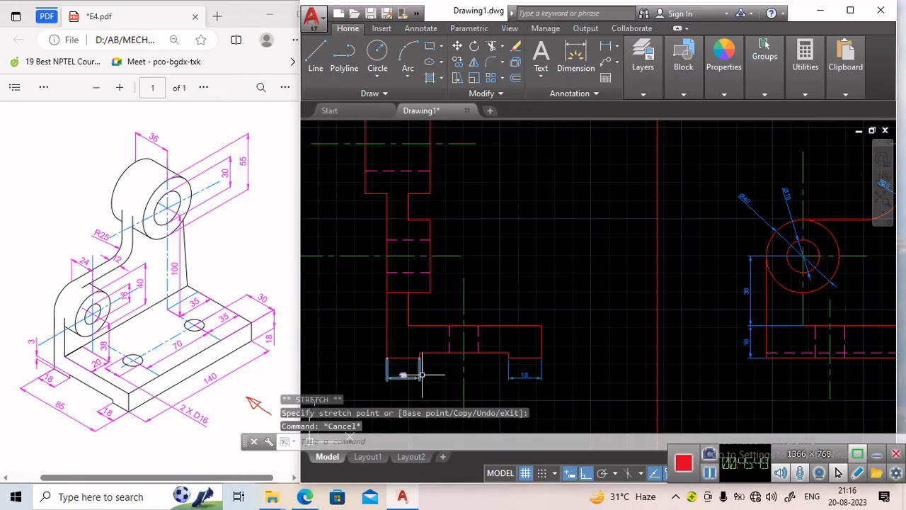
# Dimension the overall 85 mm width of the side view below the feet dimensions.
pyautogui.moveTo(422, 375)
pyautogui.mouseDown(button='middle')
pyautogui.moveTo(435, 339)
pyautogui.moveTo(425, 268)
pyautogui.mouseUp(button='middle')
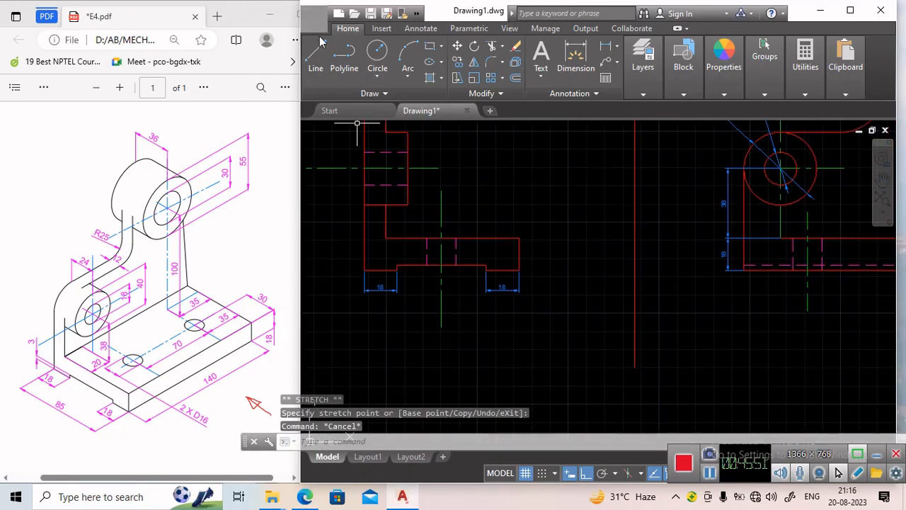
pyautogui.click(575, 55)
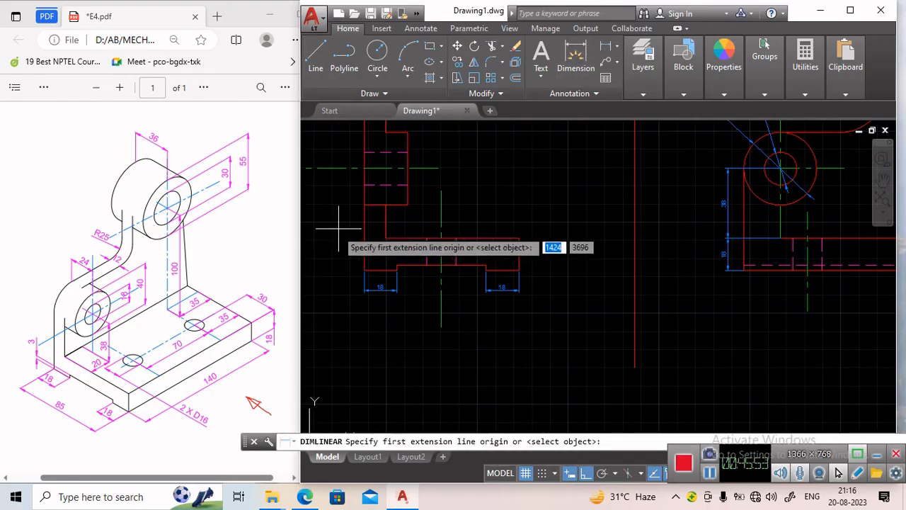
pyautogui.click(363, 270)
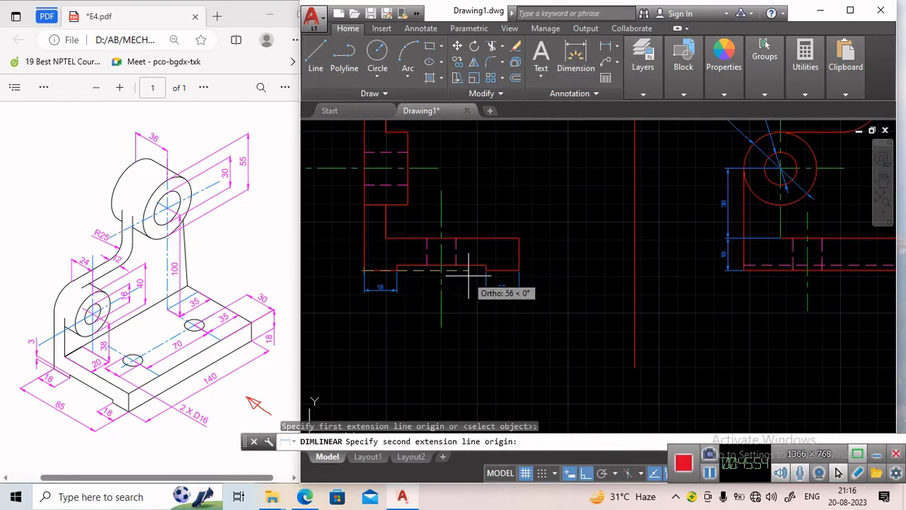
pyautogui.click(520, 269)
pyautogui.click(518, 308)
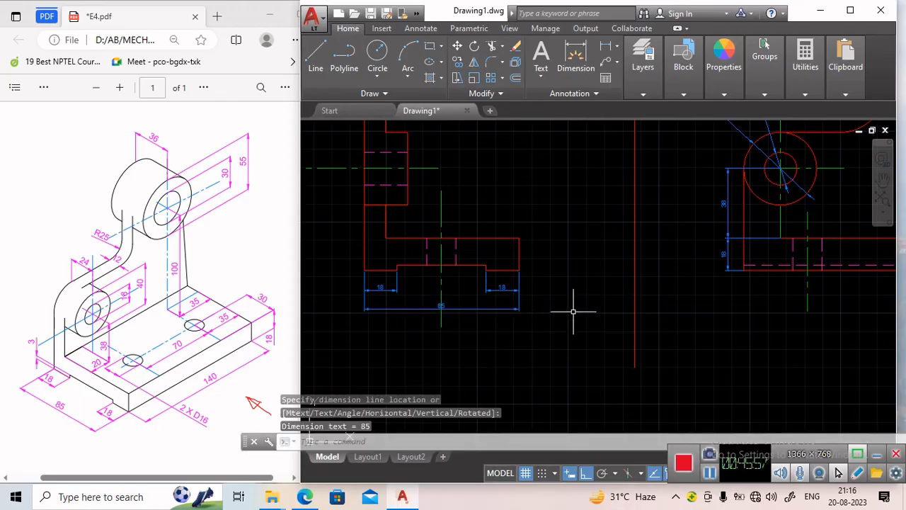
# Shorten the side view's vertical centre line so it stops above the overall width dimension.
pyautogui.moveTo(417, 298); pyautogui.dragTo(460, 349, button='middle')
pyautogui.click(483, 343)
pyautogui.click(483, 378)
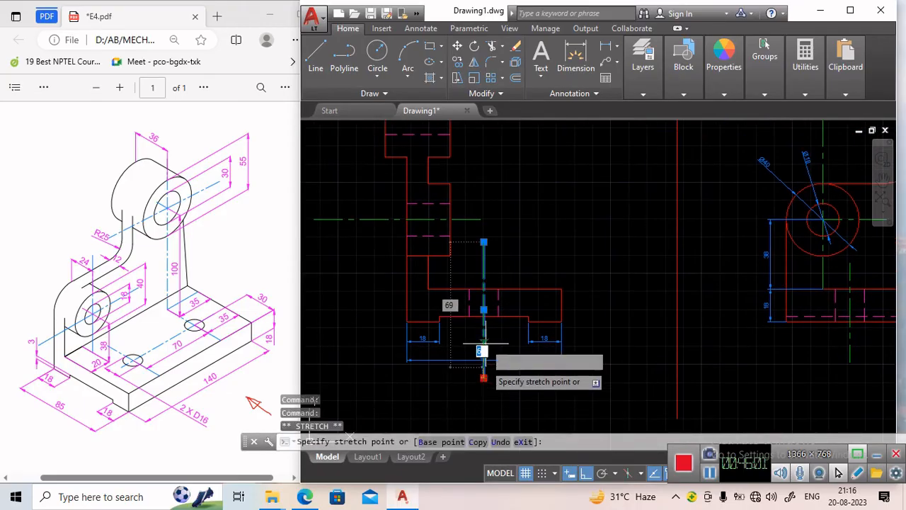
pyautogui.click(483, 338)
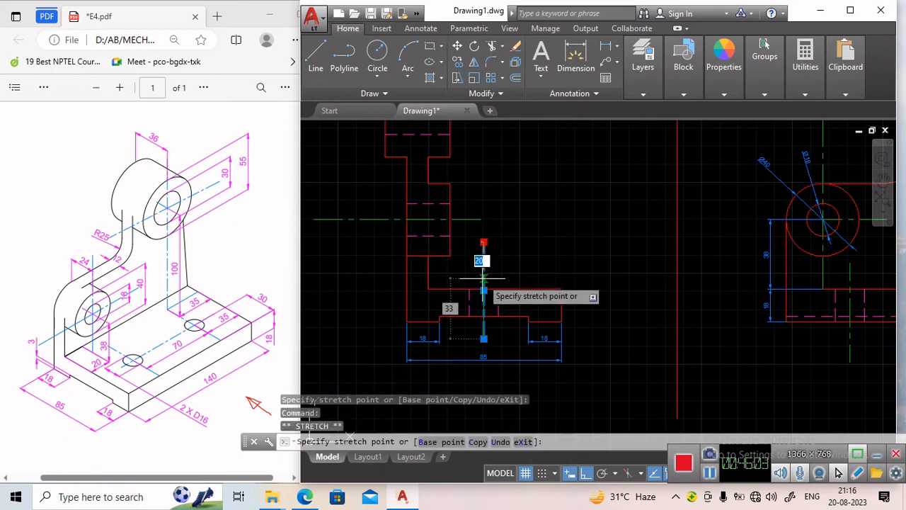
pyautogui.press('Escape')
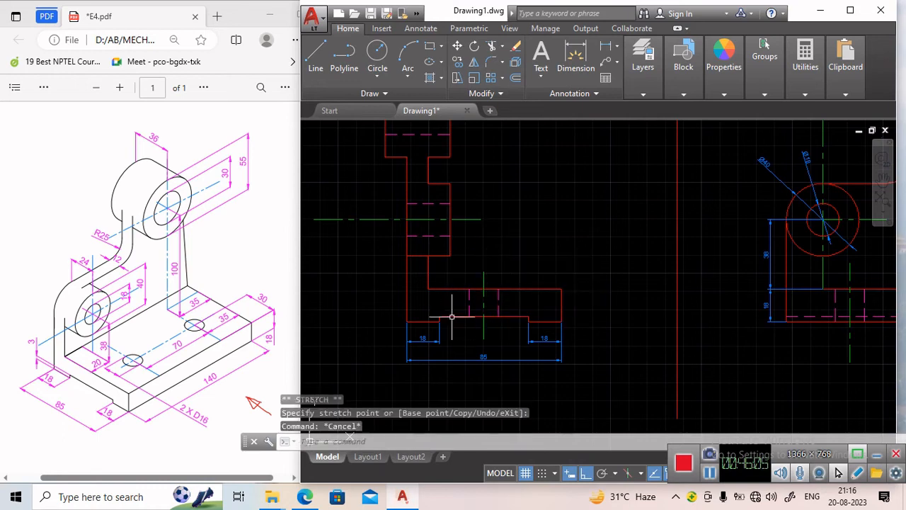
# Add a 3 mm vertical dimension at the step beside the side view's left foot.
pyautogui.moveTo(411, 316); pyautogui.dragTo(431, 307, button='middle')
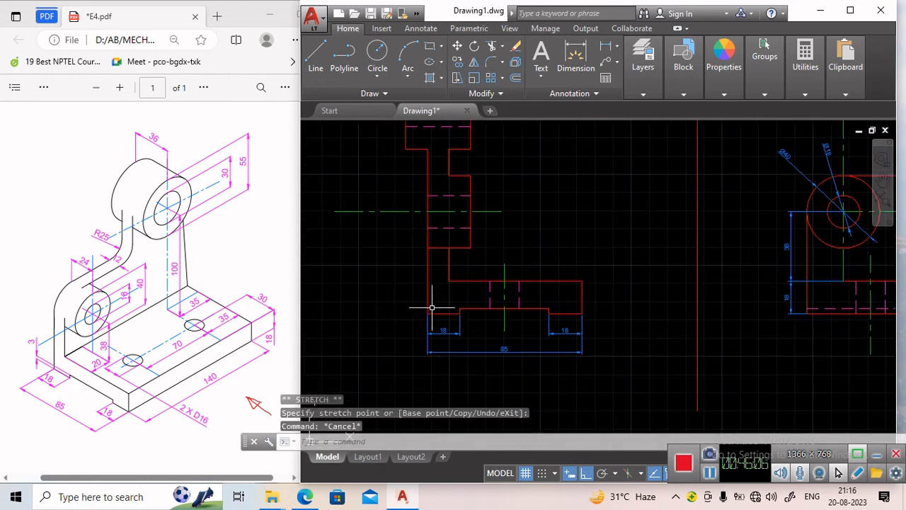
pyautogui.click(605, 50)
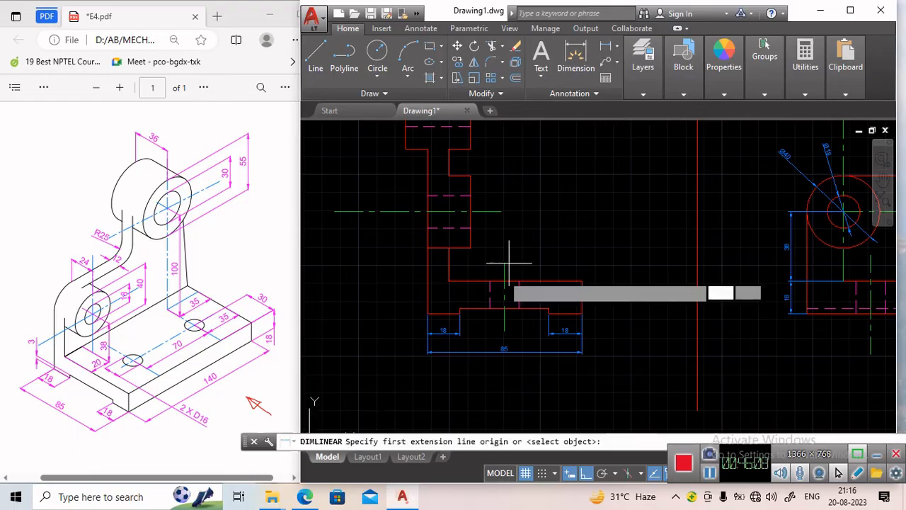
pyautogui.click(460, 309)
pyautogui.click(460, 311)
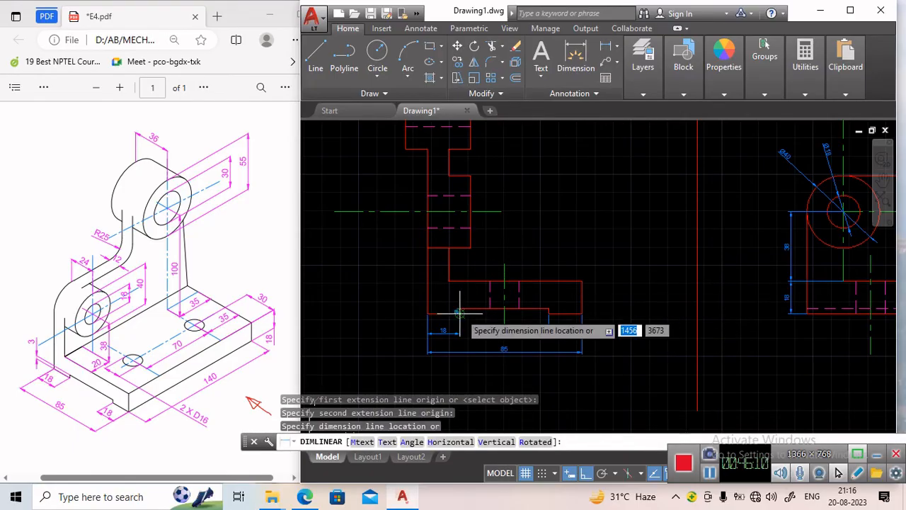
pyautogui.click(409, 304)
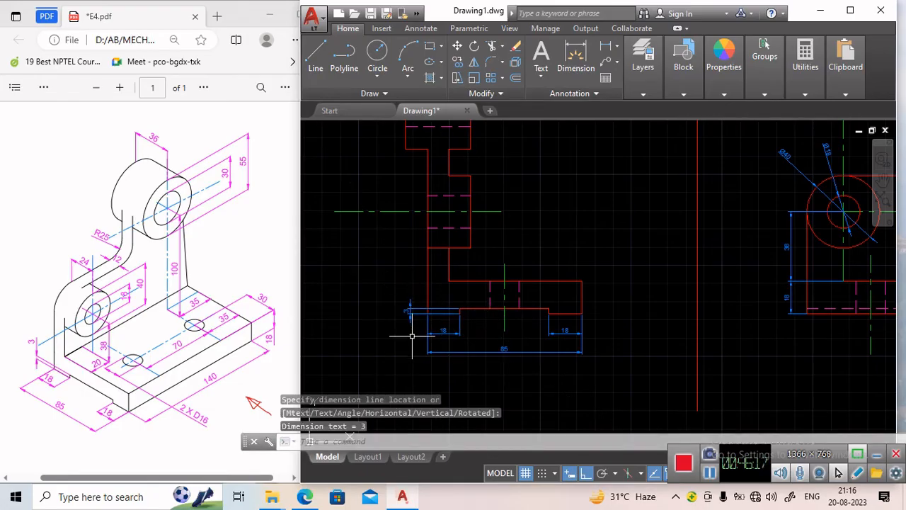
# Add a 24 mm vertical linear dimension along the left end of the top view.
pyautogui.scroll(-2, 540, 220)
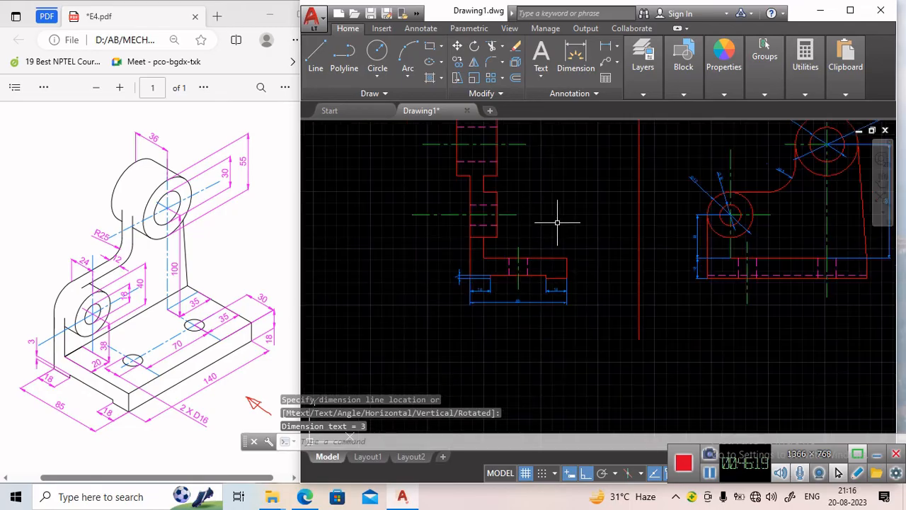
pyautogui.moveTo(557, 222); pyautogui.dragTo(530, 273, button='middle')
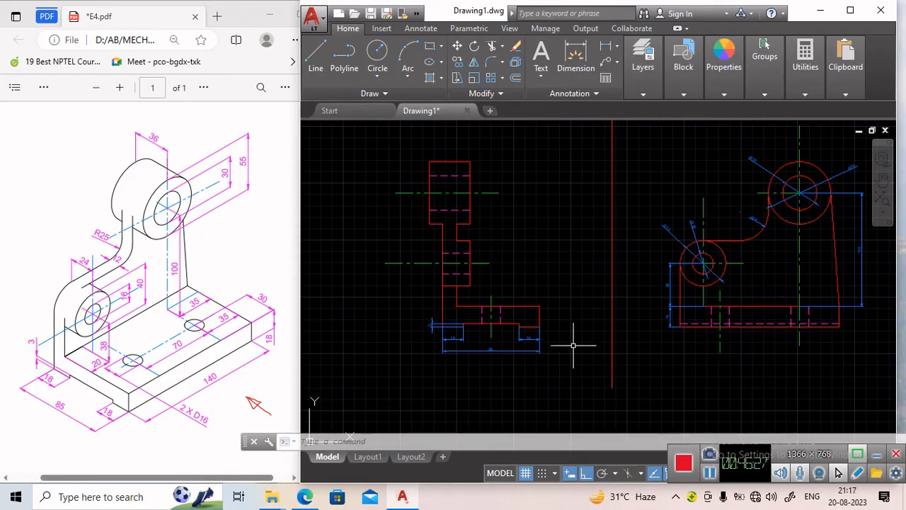
pyautogui.moveTo(573, 346)
pyautogui.mouseDown(button='middle')
pyautogui.moveTo(509, 231)
pyautogui.moveTo(512, 411)
pyautogui.moveTo(491, 269)
pyautogui.moveTo(511, 363)
pyautogui.mouseUp(button='middle')
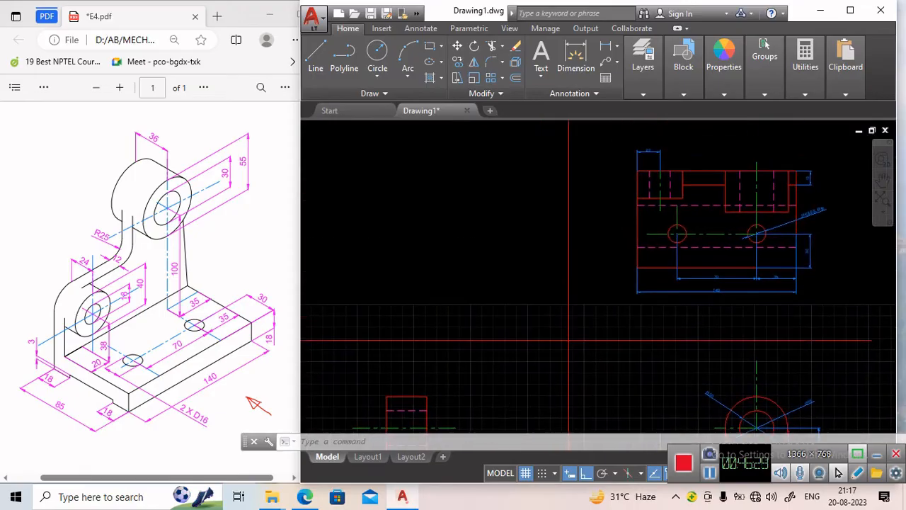
pyautogui.scroll(4, 648, 165)
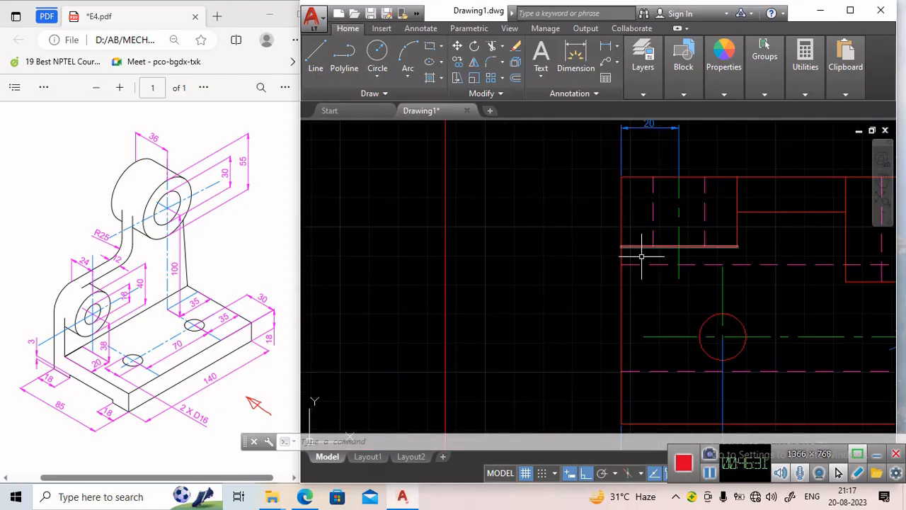
pyautogui.moveTo(598, 214); pyautogui.dragTo(533, 219, button='middle')
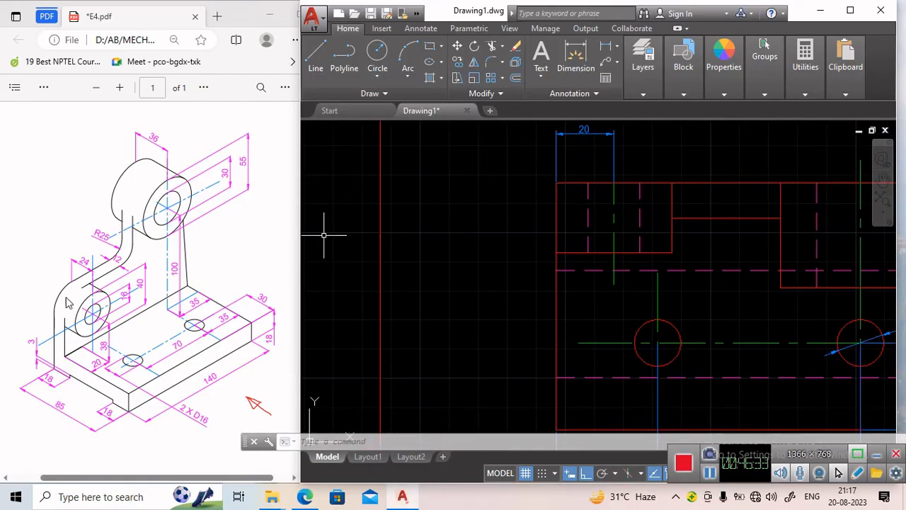
pyautogui.click(607, 48)
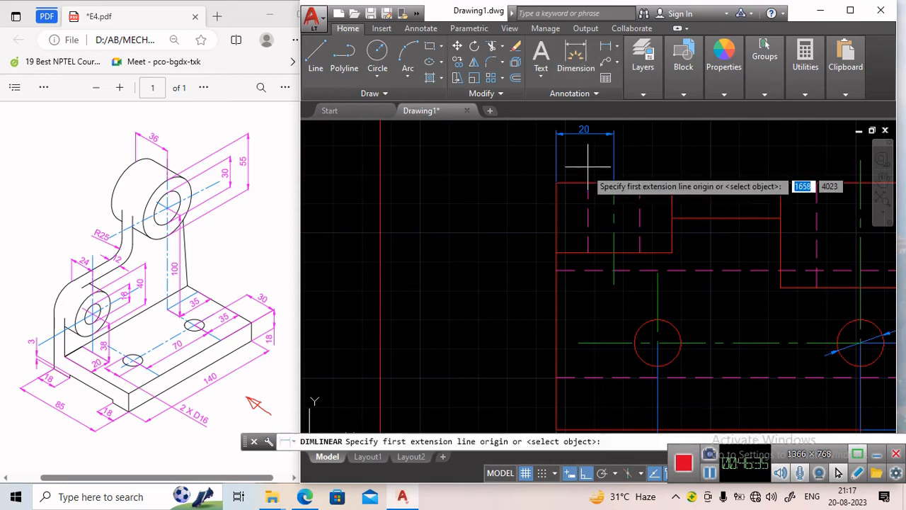
pyautogui.click(556, 183)
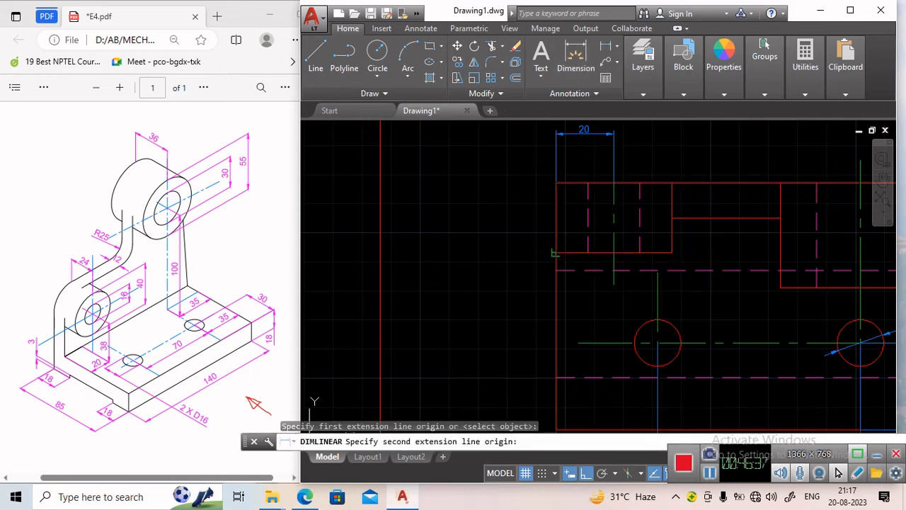
pyautogui.click(555, 252)
pyautogui.click(532, 239)
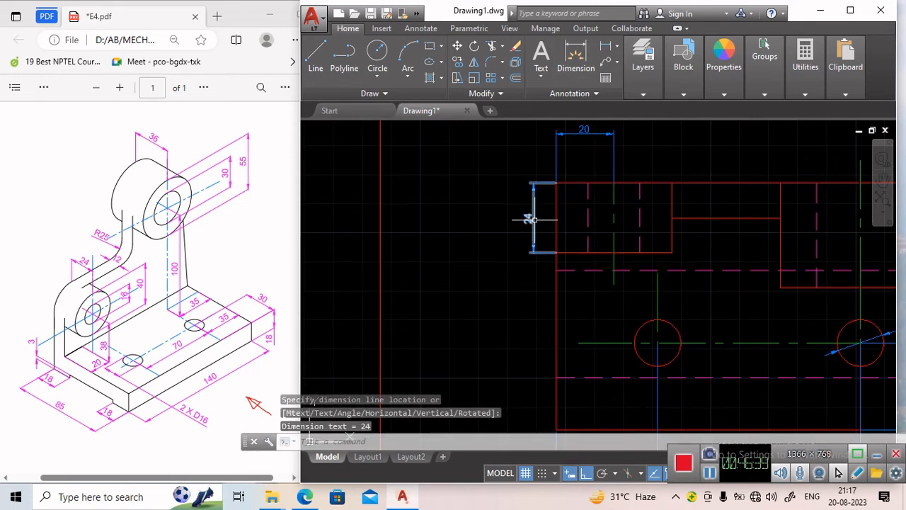
# Move the 24 mm dimension line slightly further out to the left.
pyautogui.click(527, 217)
pyautogui.click(527, 218)
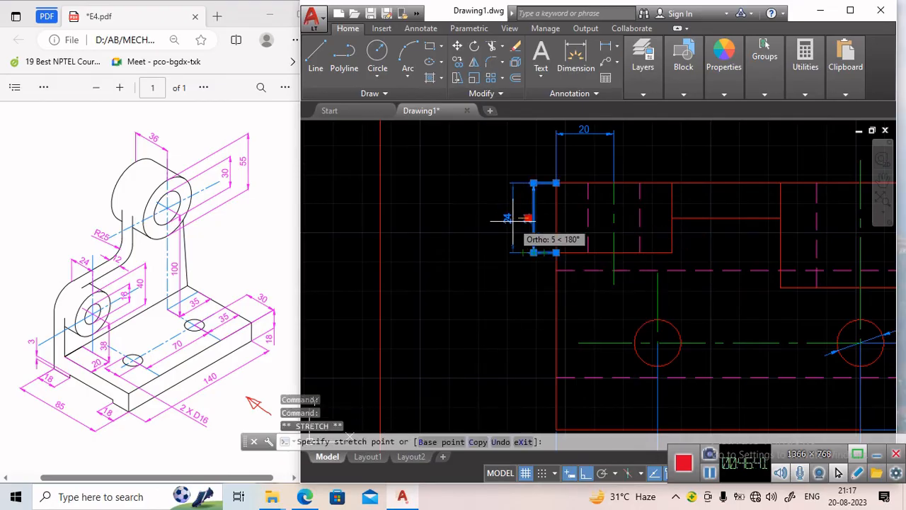
pyautogui.click(511, 216)
# Lower the text end of the 2HOLES Ø16 leader in the top view.
pyautogui.scroll(-2, 572, 202)
pyautogui.moveTo(698, 203); pyautogui.dragTo(538, 210, button='middle')
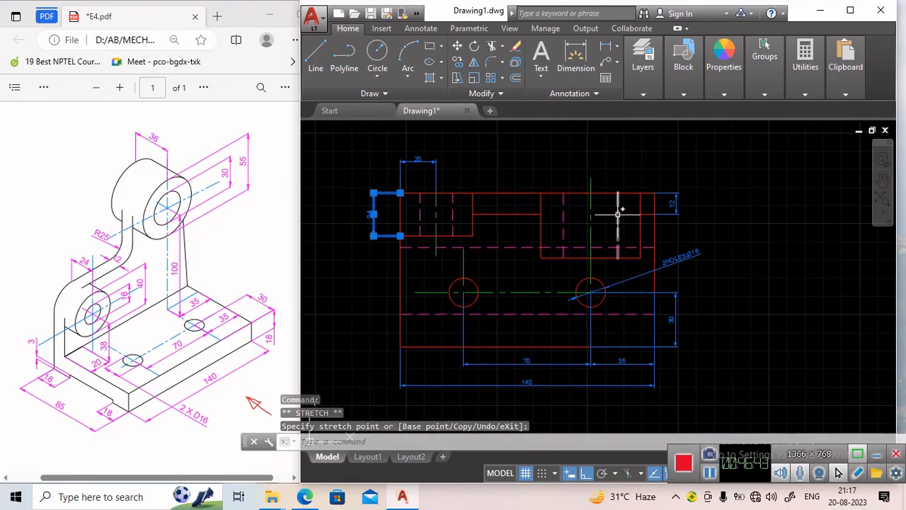
pyautogui.click(685, 254)
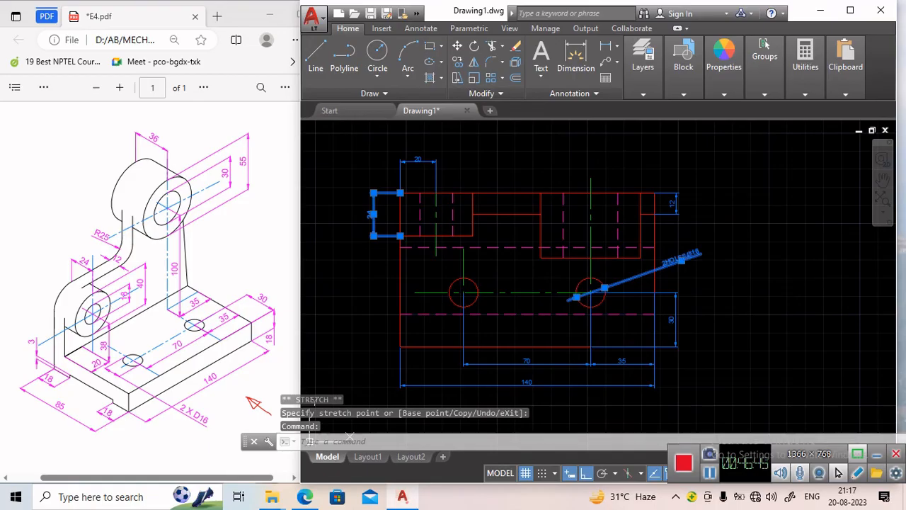
pyautogui.click(681, 260)
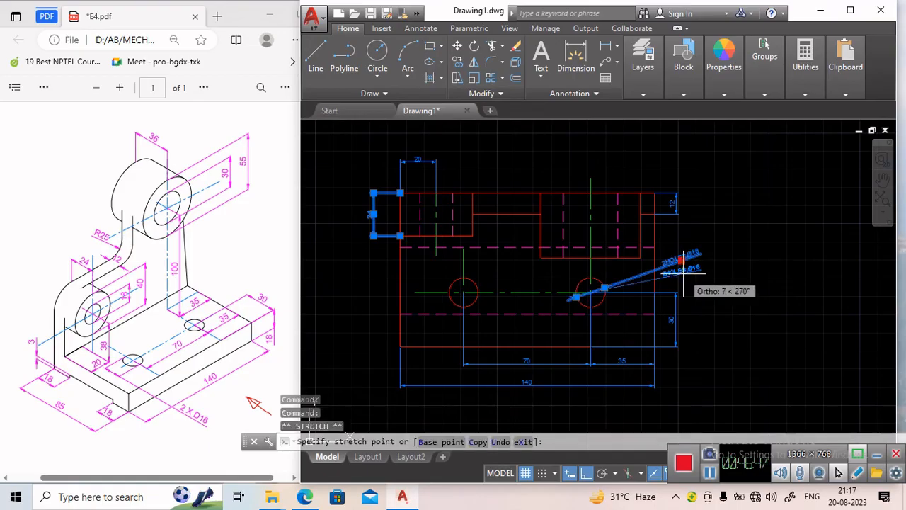
pyautogui.click(681, 278)
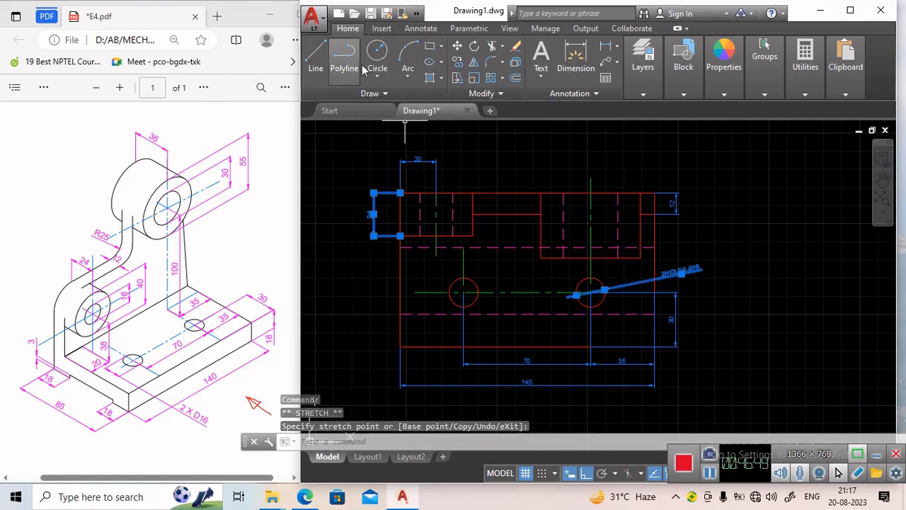
# Add a 36 mm vertical linear dimension on the top view's right side beside the 12 mm dimension.
pyautogui.click(608, 49)
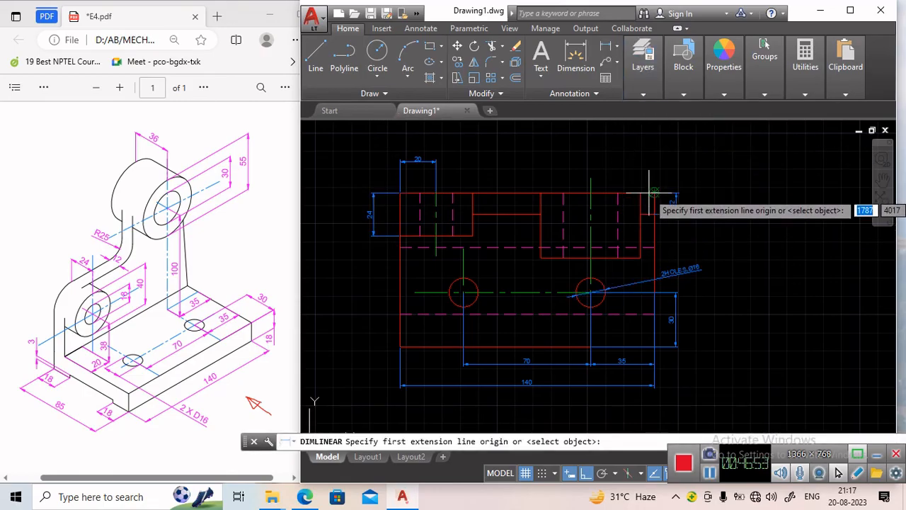
pyautogui.click(640, 257)
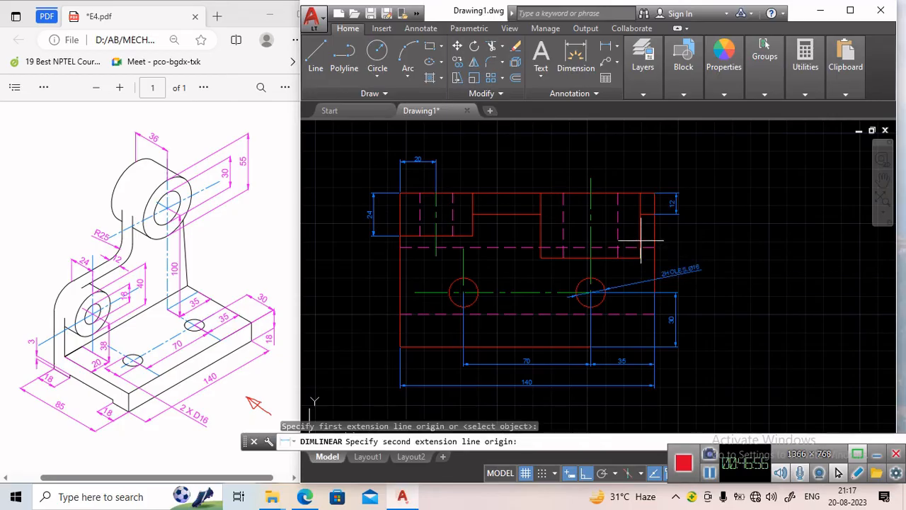
pyautogui.click(639, 193)
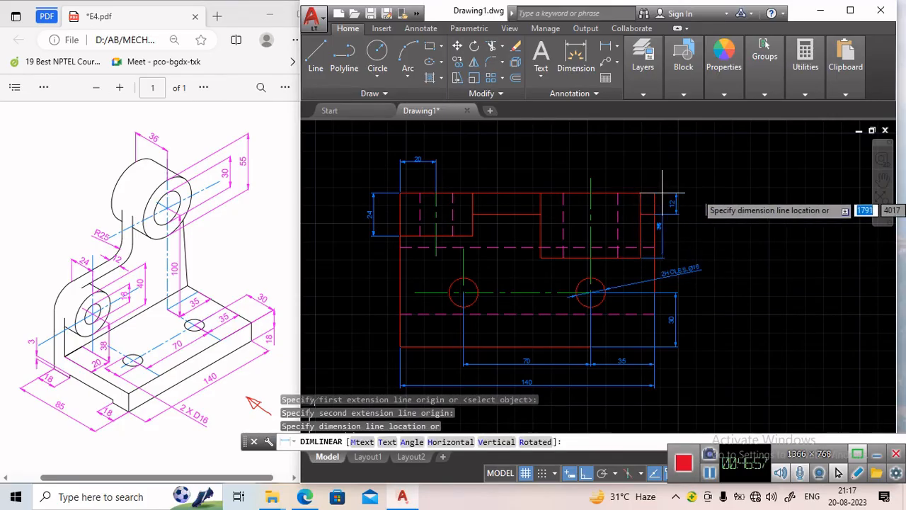
pyautogui.click(703, 205)
# Modify the ISO-25 dimension style: text height 5, horizontal text alignment, and offset from dimension line 1.
pyautogui.scroll(3, 715, 232)
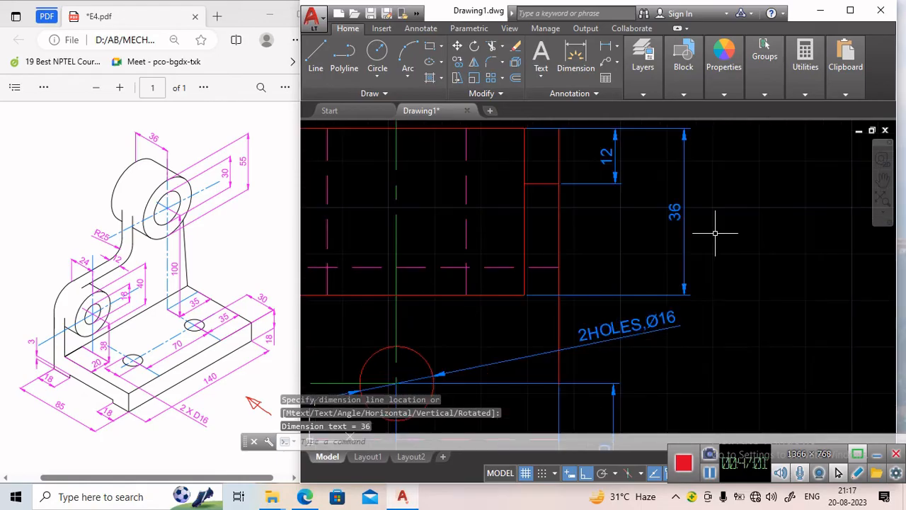
pyautogui.scroll(-5, 676, 205)
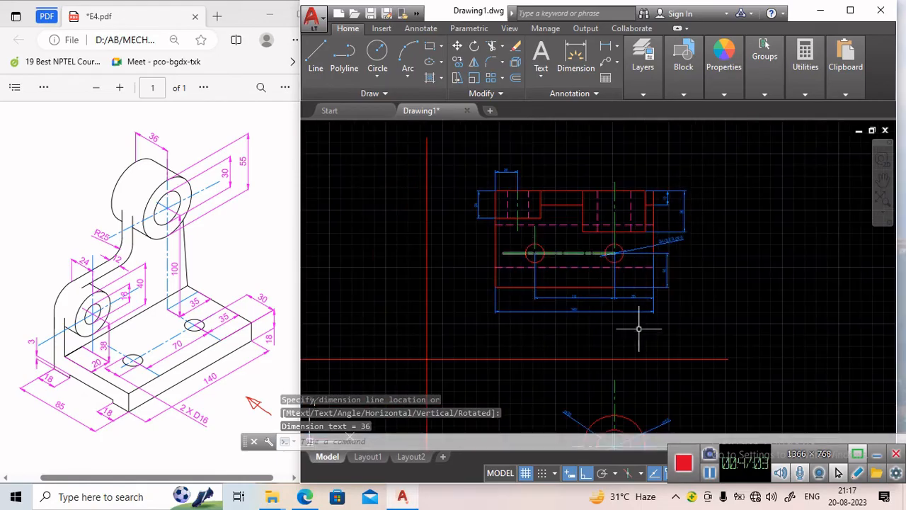
pyautogui.scroll(-4, 558, 356)
pyautogui.scroll(2, 557, 236)
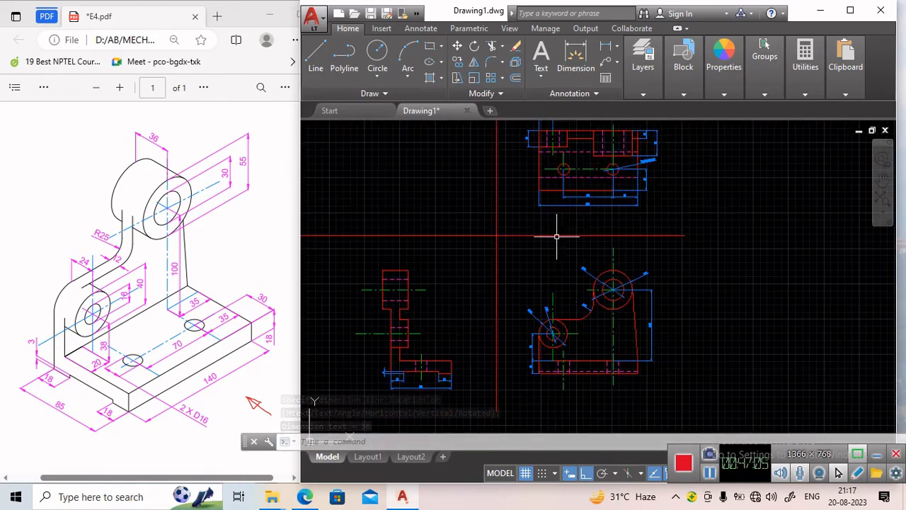
pyautogui.moveTo(607, 194); pyautogui.dragTo(603, 223, button='middle')
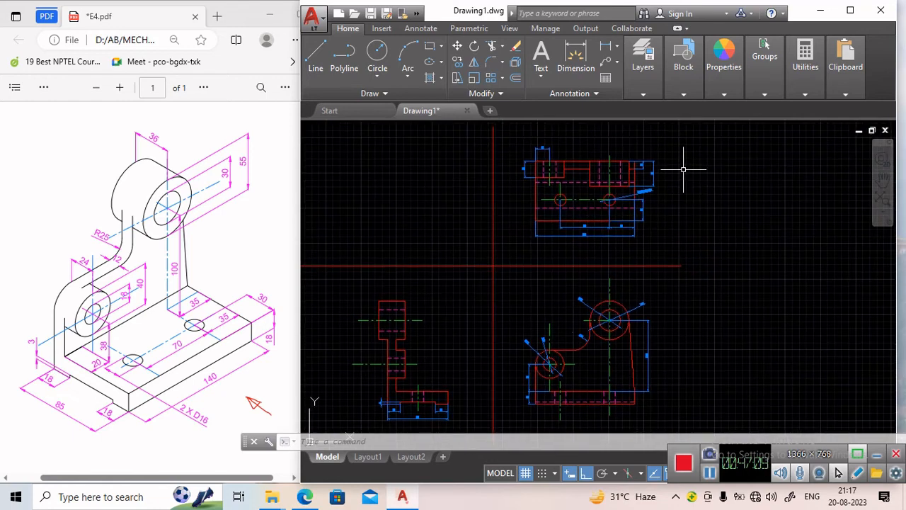
pyautogui.write('dimst')
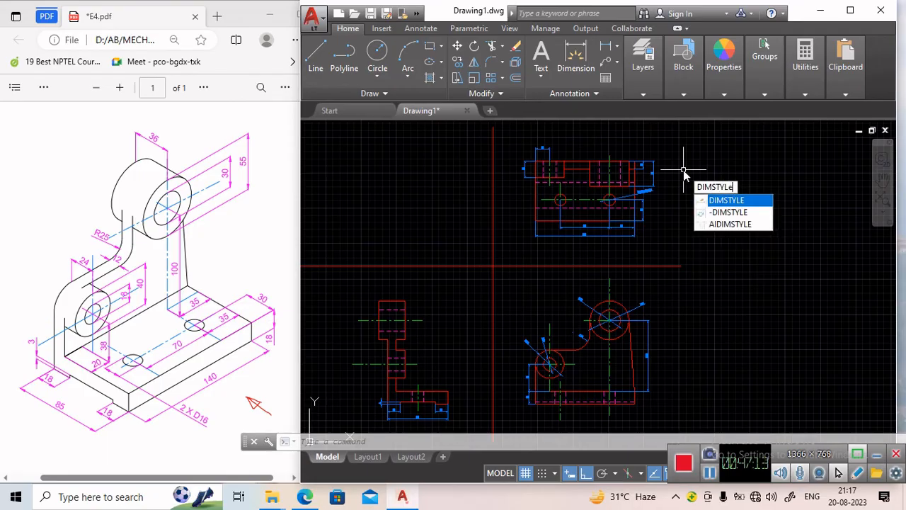
pyautogui.write('yle')
pyautogui.press('Return')
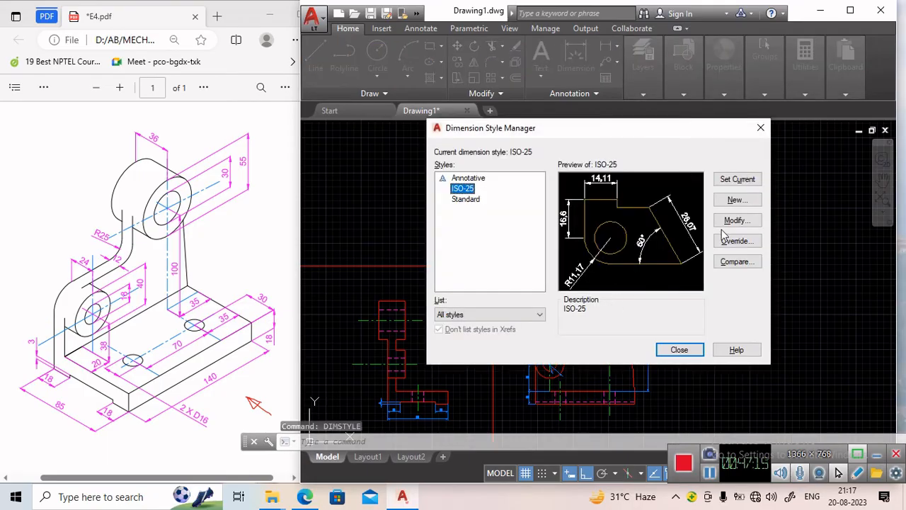
pyautogui.click(733, 221)
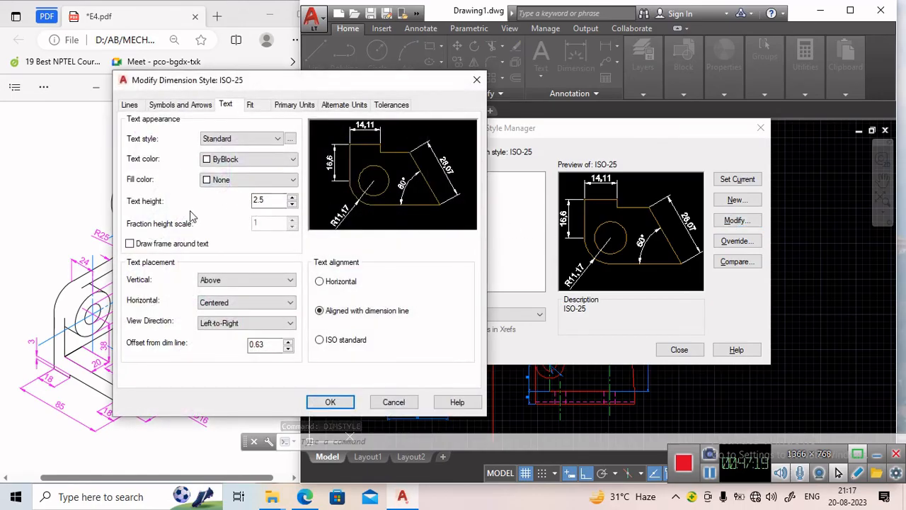
pyautogui.click(275, 200)
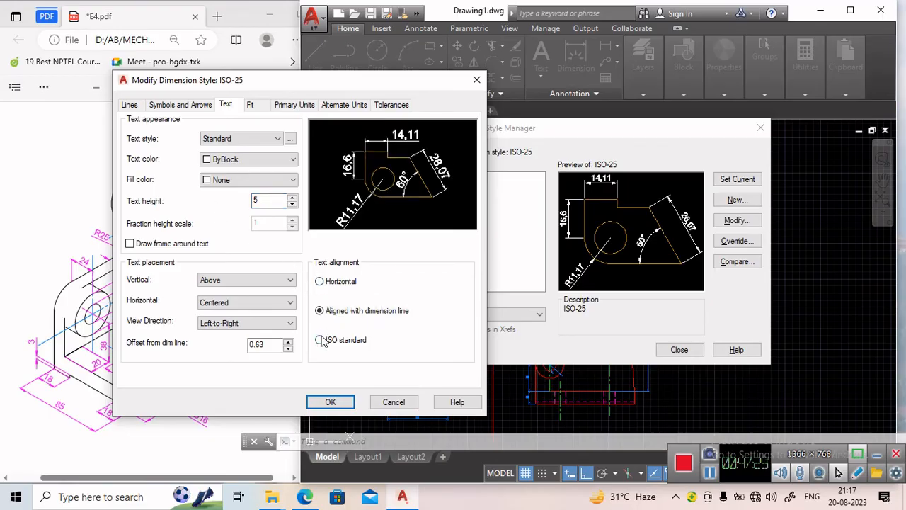
pyautogui.click(329, 285)
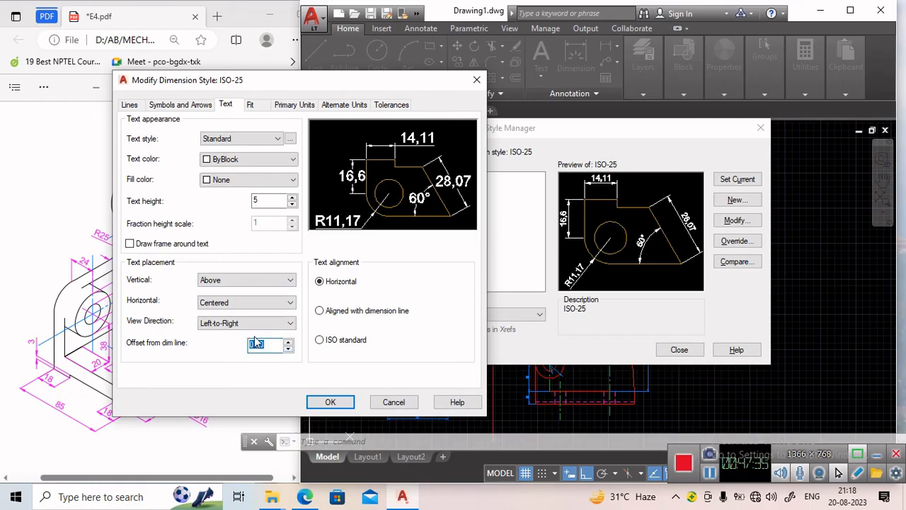
pyautogui.write('1')
# Confirm the ISO-25 style changes, set it current and close the style manager.
pyautogui.click(163, 106)
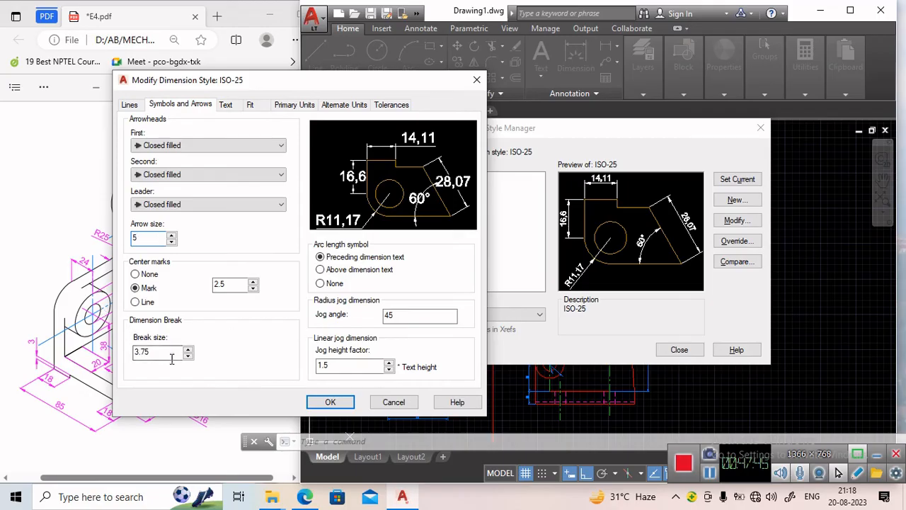
pyautogui.click(226, 105)
pyautogui.click(250, 105)
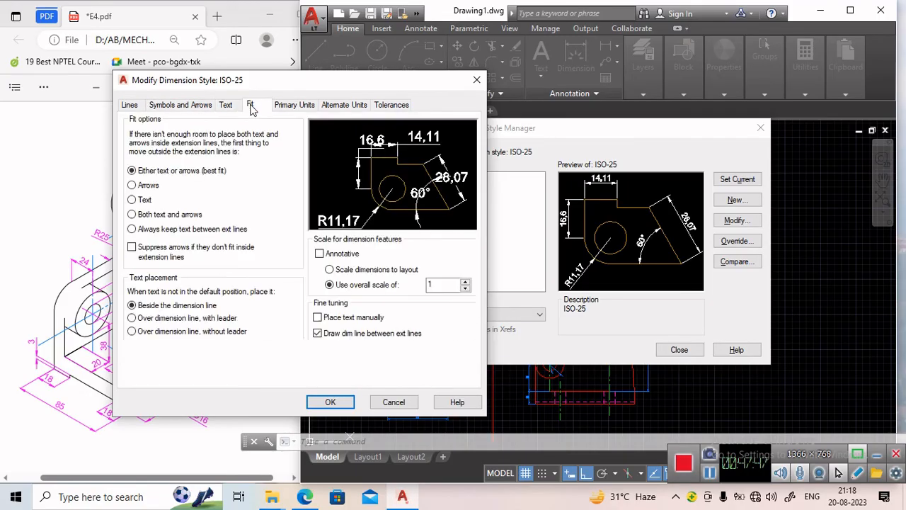
pyautogui.click(291, 106)
pyautogui.click(196, 105)
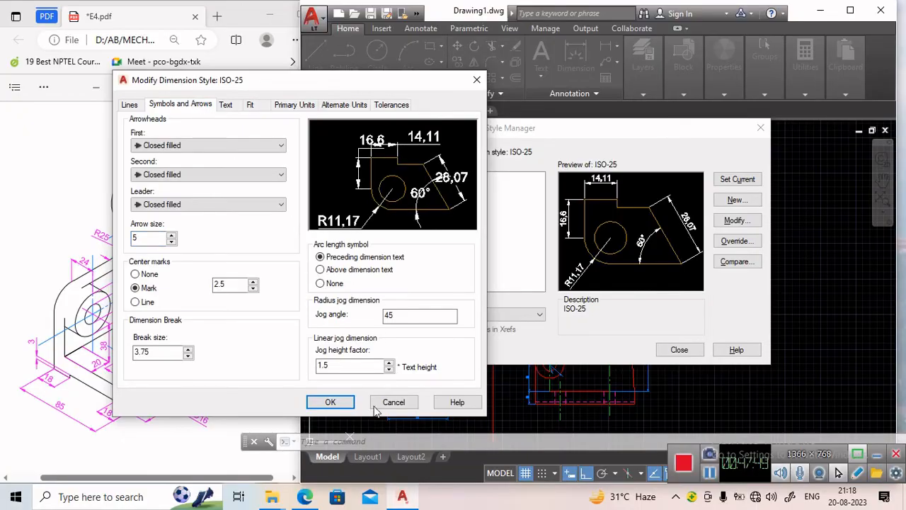
pyautogui.click(346, 404)
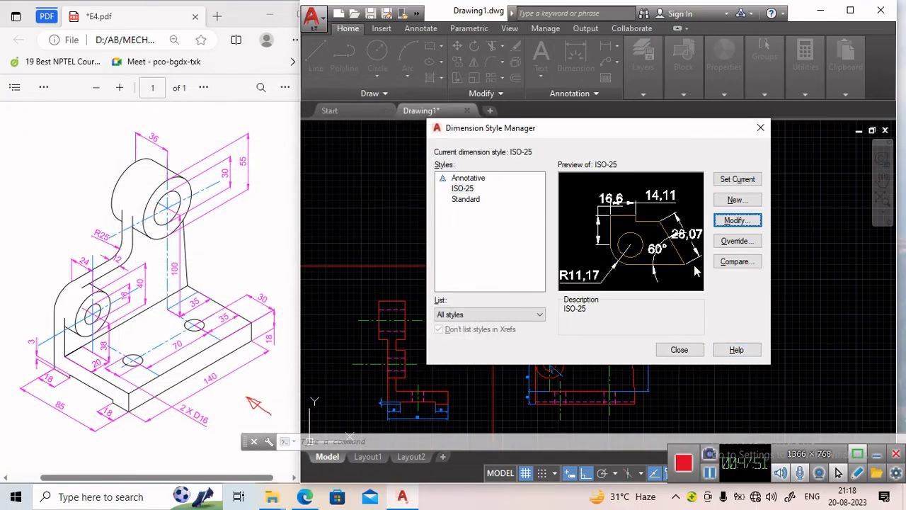
pyautogui.click(740, 181)
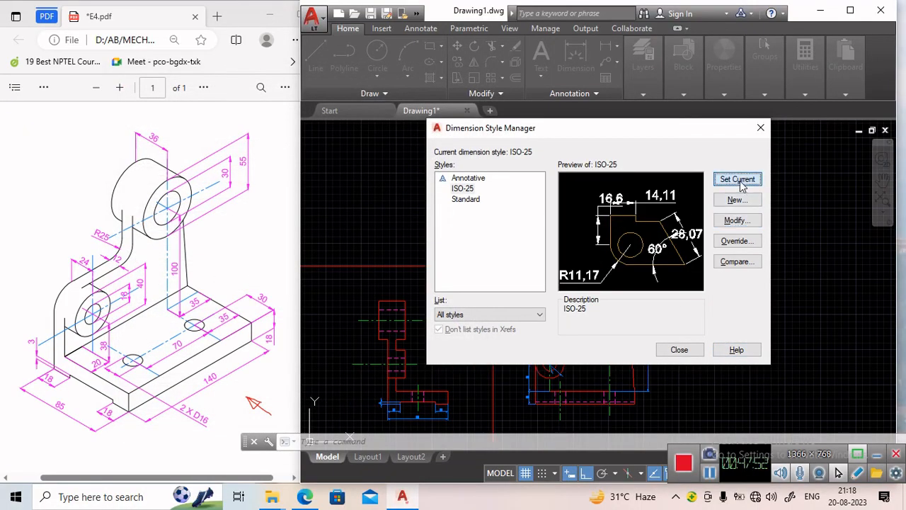
pyautogui.click(690, 356)
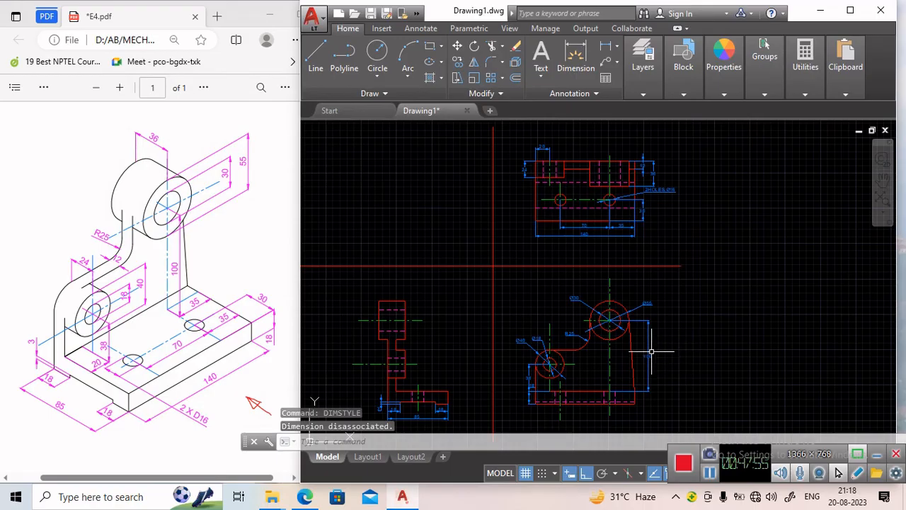
# Inspect the side view's dimensions with the updated dimension style.
pyautogui.scroll(4, 651, 350)
pyautogui.scroll(-5, 653, 293)
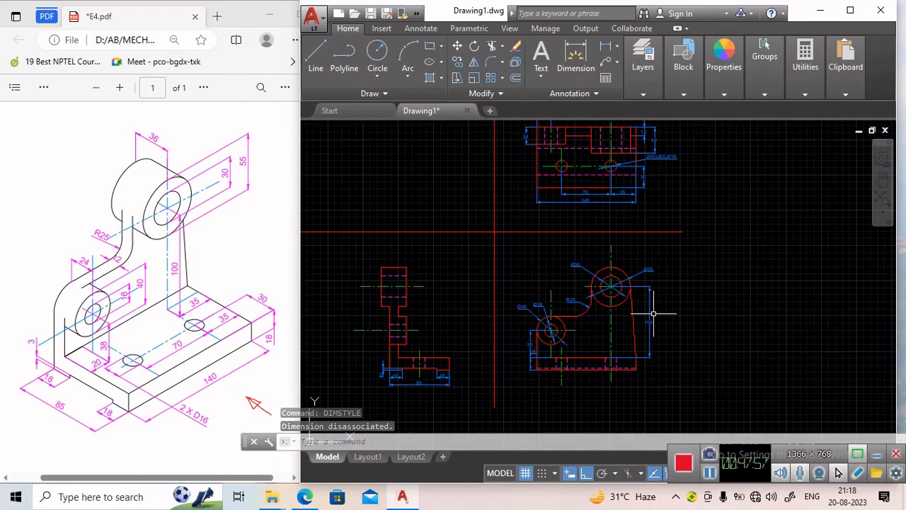
pyautogui.moveTo(653, 265); pyautogui.dragTo(653, 294, button='middle')
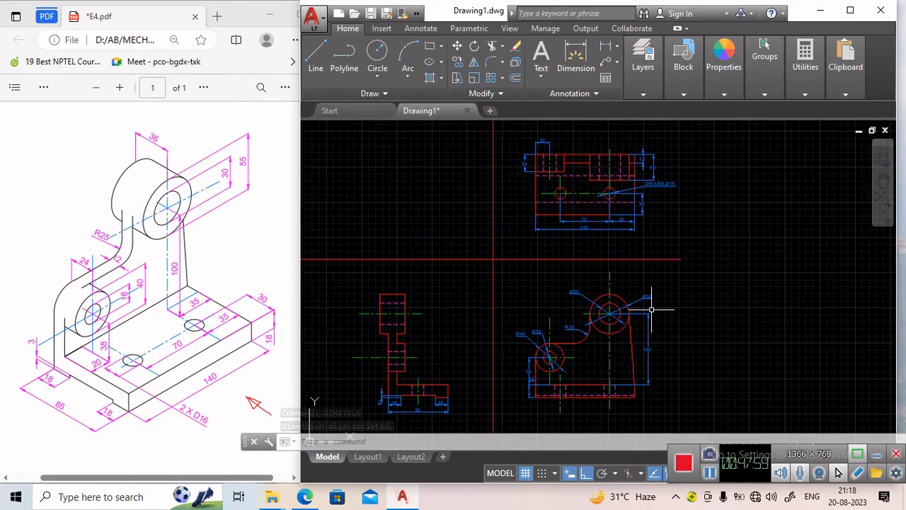
pyautogui.scroll(2, 651, 306)
pyautogui.scroll(-1, 655, 322)
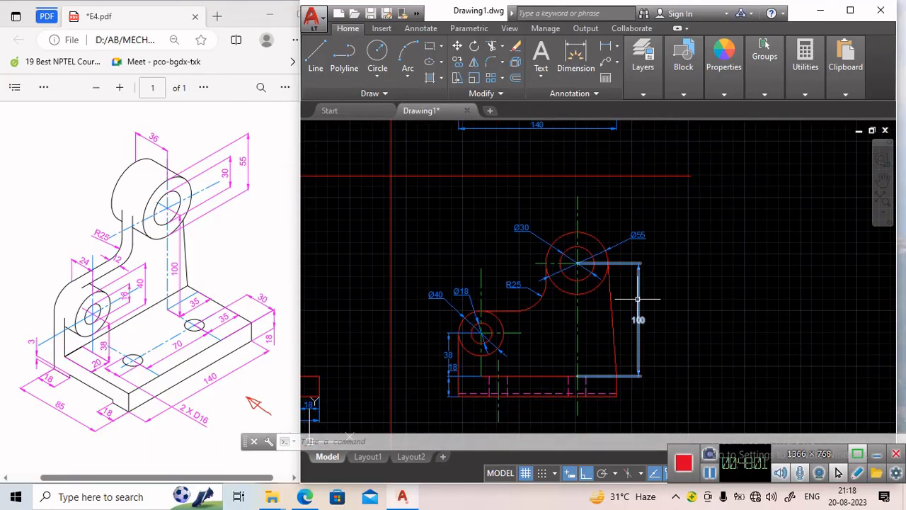
pyautogui.scroll(-1, 619, 305)
pyautogui.scroll(3, 601, 306)
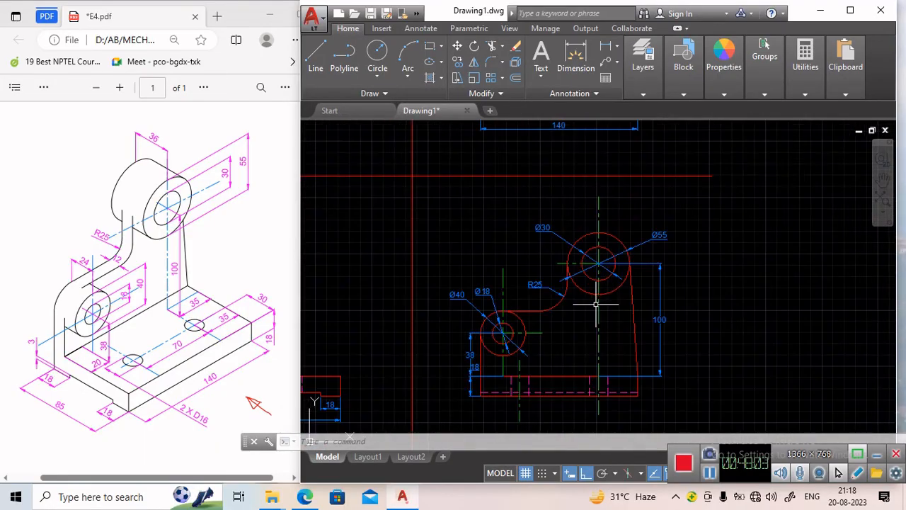
# Modify the ISO-25 dimension style to text height 10 and arrow size 10, then set it current and close.
pyautogui.scroll(-2, 570, 312)
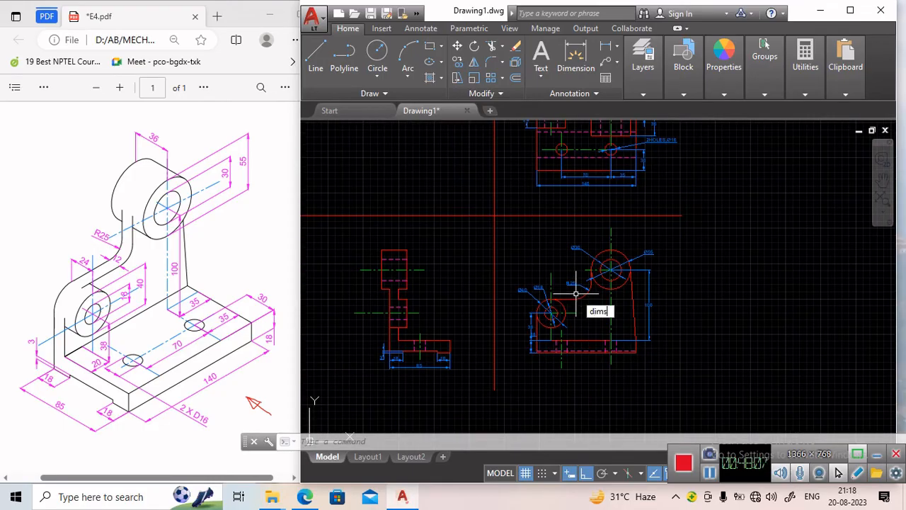
pyautogui.write('e')
pyautogui.press('Return')
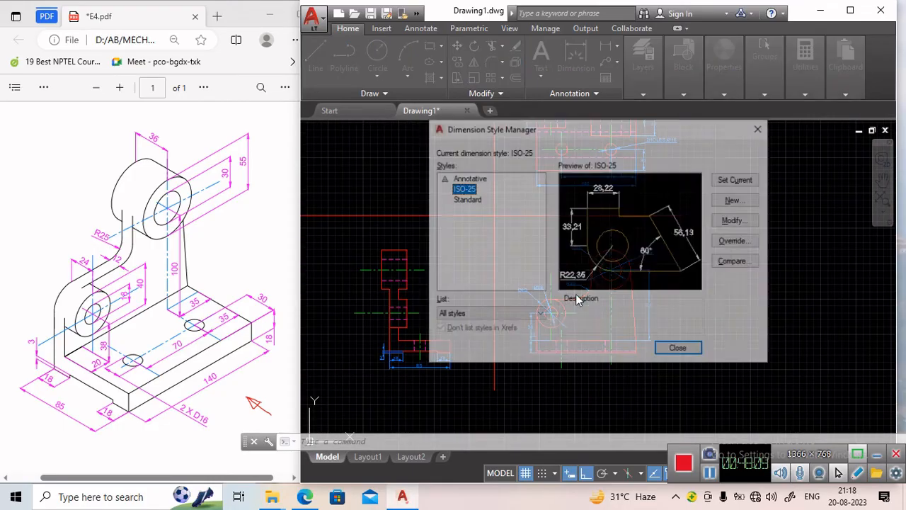
pyautogui.click(755, 225)
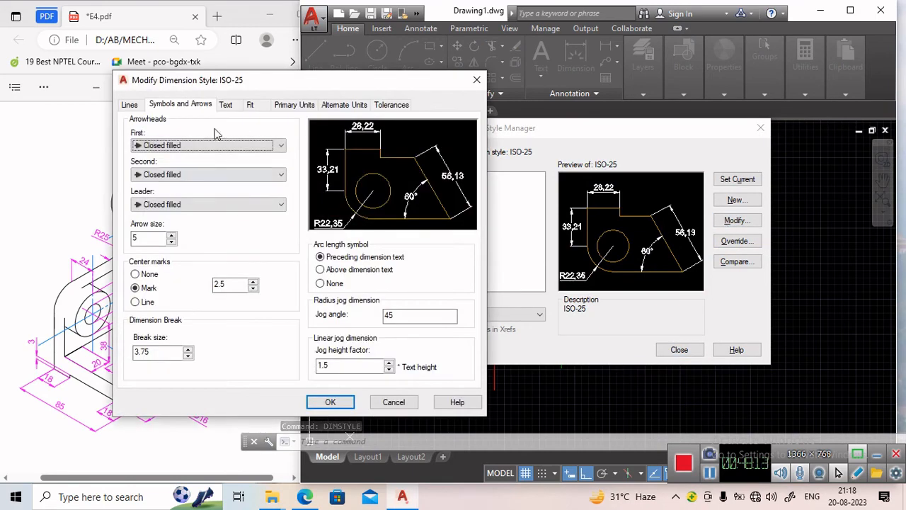
pyautogui.click(225, 104)
pyautogui.moveTo(264, 200); pyautogui.dragTo(219, 202)
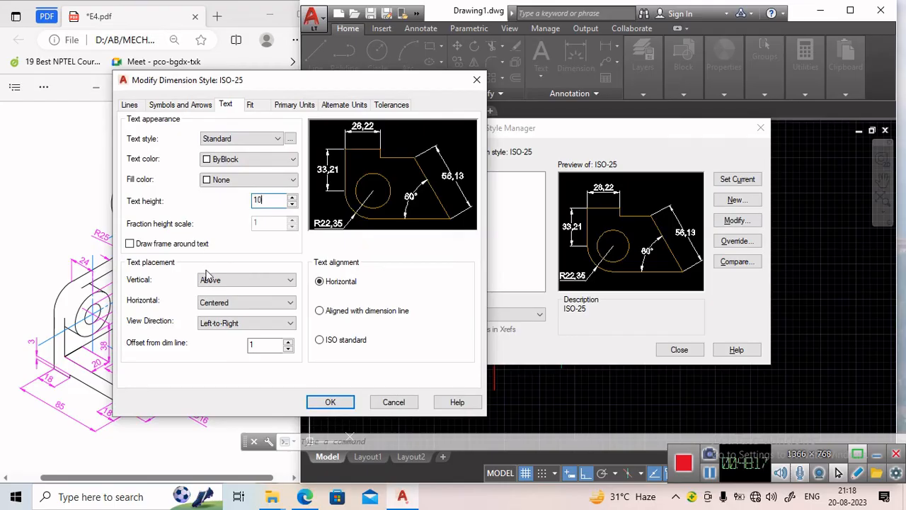
pyautogui.click(183, 105)
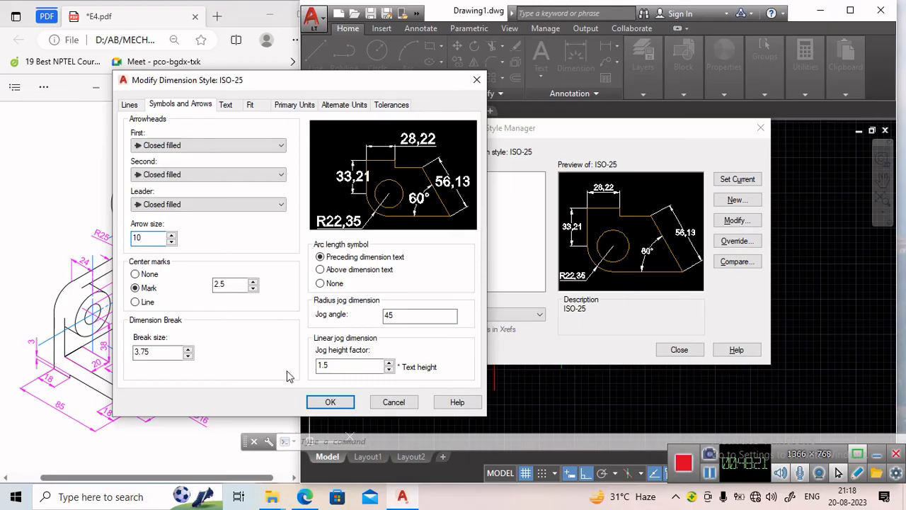
pyautogui.click(328, 402)
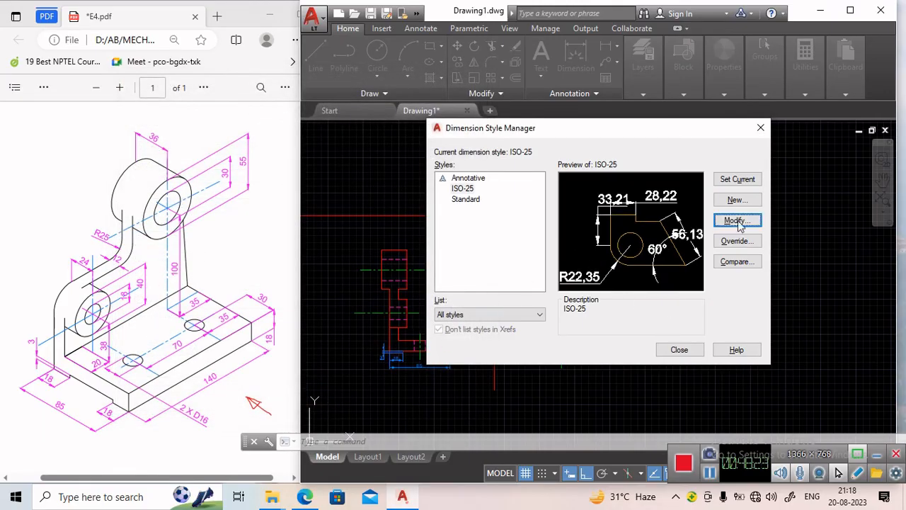
pyautogui.click(736, 179)
pyautogui.click(678, 348)
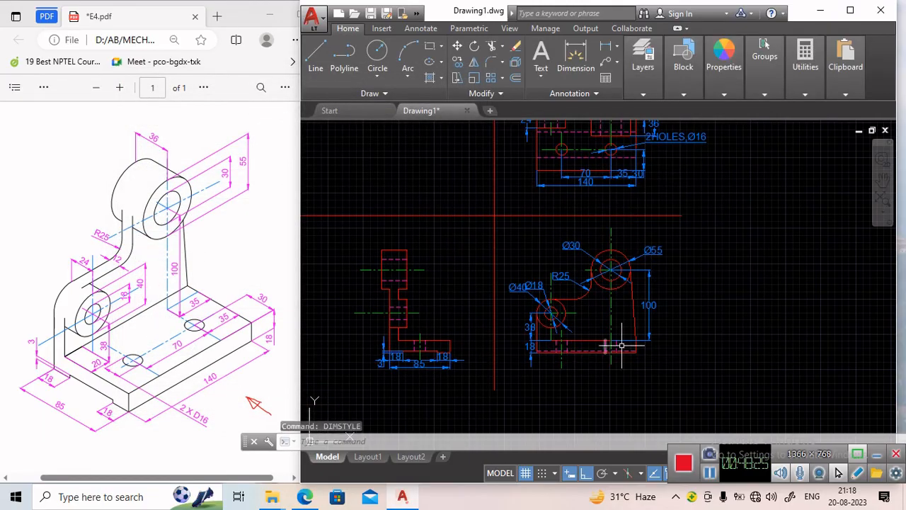
# Move the side view's Ø40 and Ø18 diameter dimension texts apart so they no longer overlap.
pyautogui.click(534, 285)
pyautogui.click(533, 288)
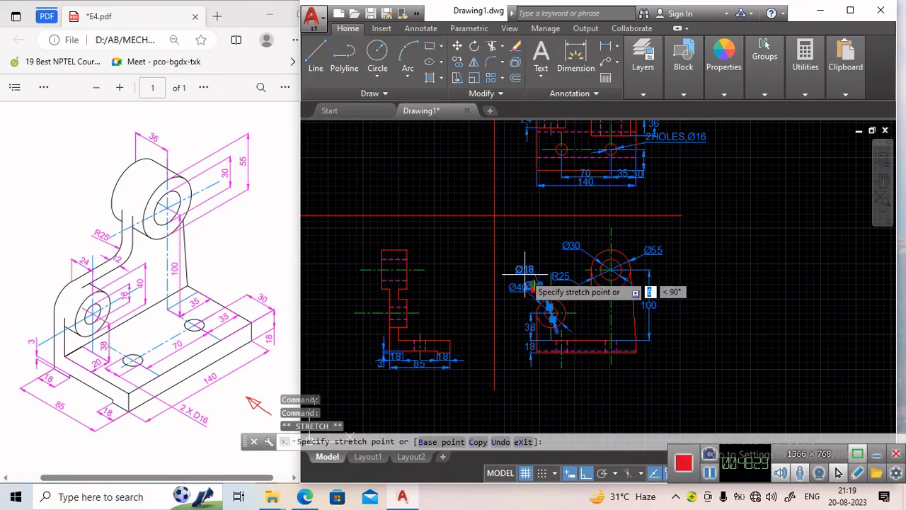
pyautogui.click(515, 283)
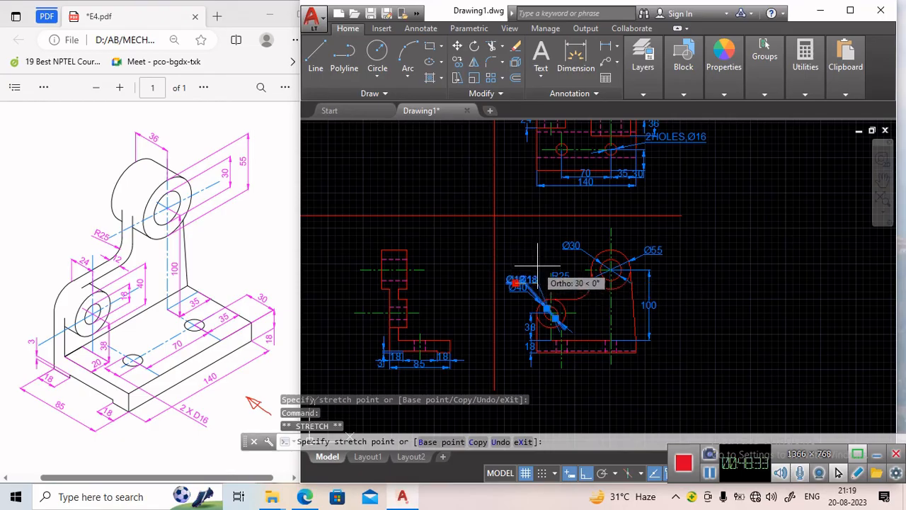
pyautogui.click(525, 285)
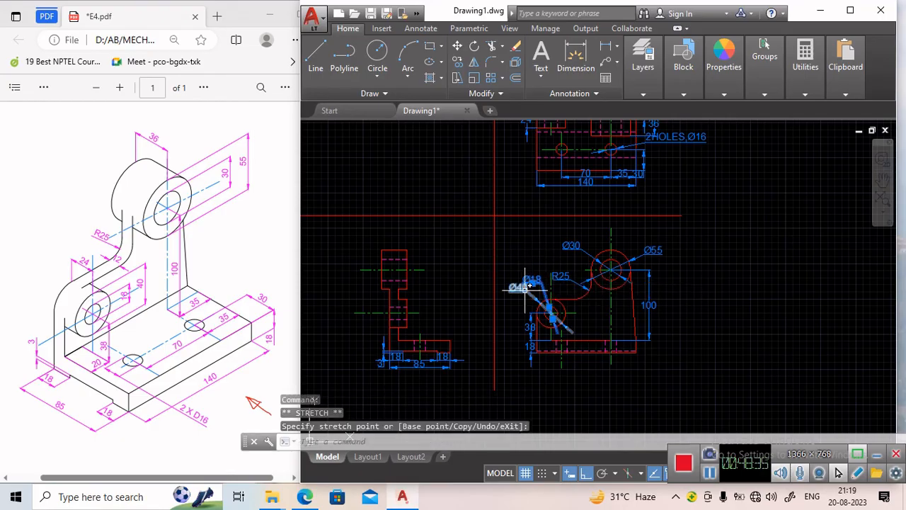
pyautogui.click(518, 290)
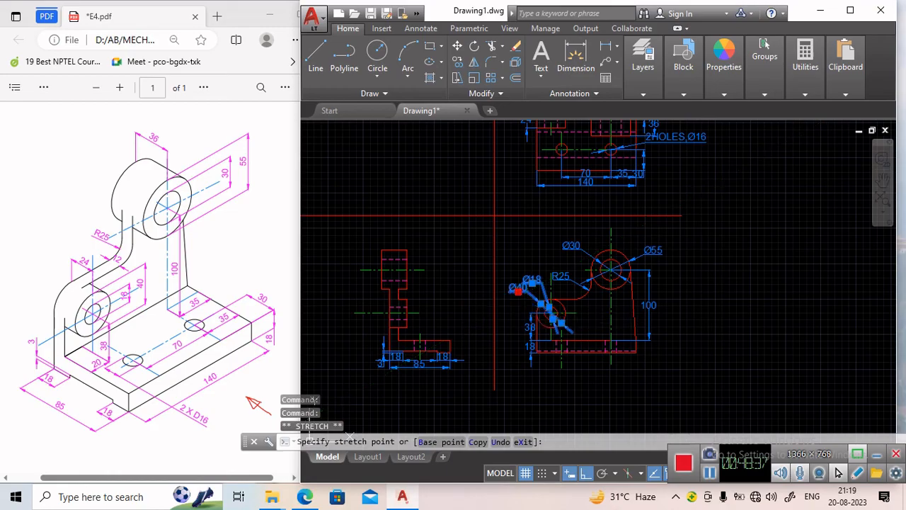
pyautogui.press('Escape')
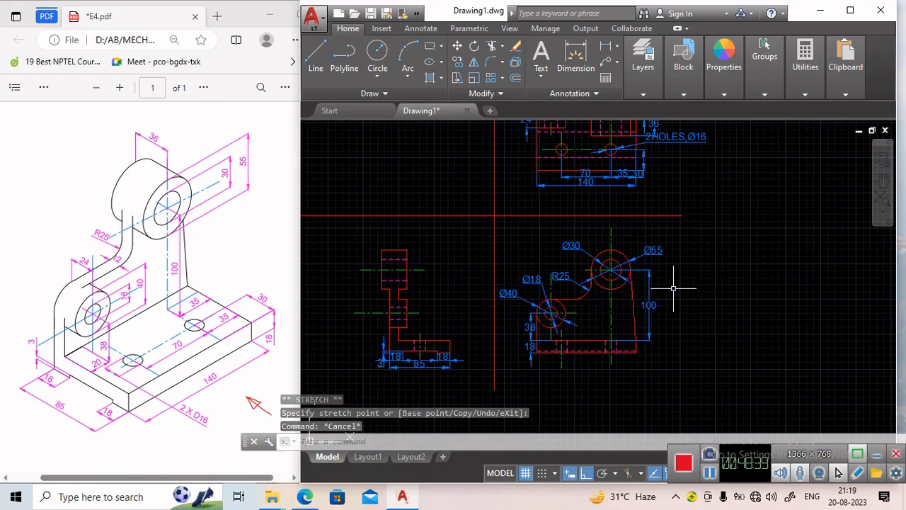
# Separate the top view's overlapping 70 and 140 horizontal dimensions by moving their dimension lines apart.
pyautogui.scroll(2, 642, 279)
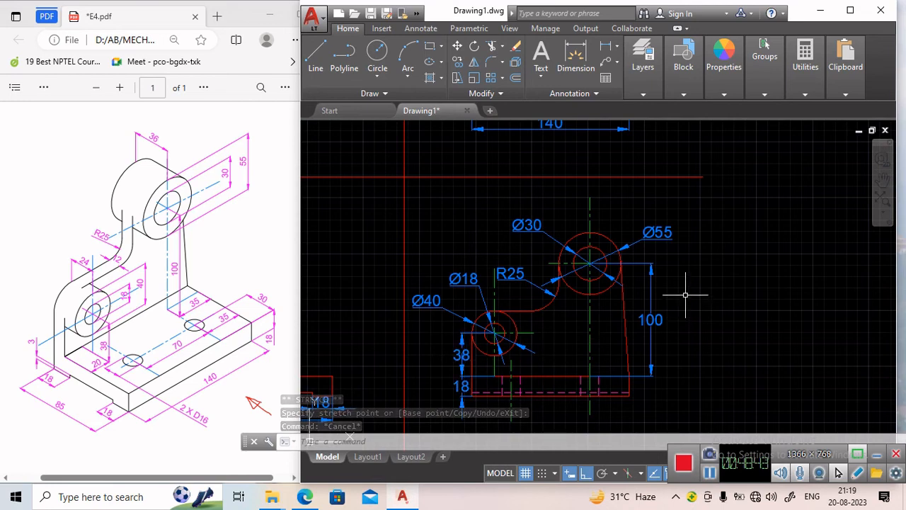
pyautogui.moveTo(694, 293); pyautogui.dragTo(693, 376, button='middle')
pyautogui.moveTo(567, 208); pyautogui.dragTo(576, 297, button='middle')
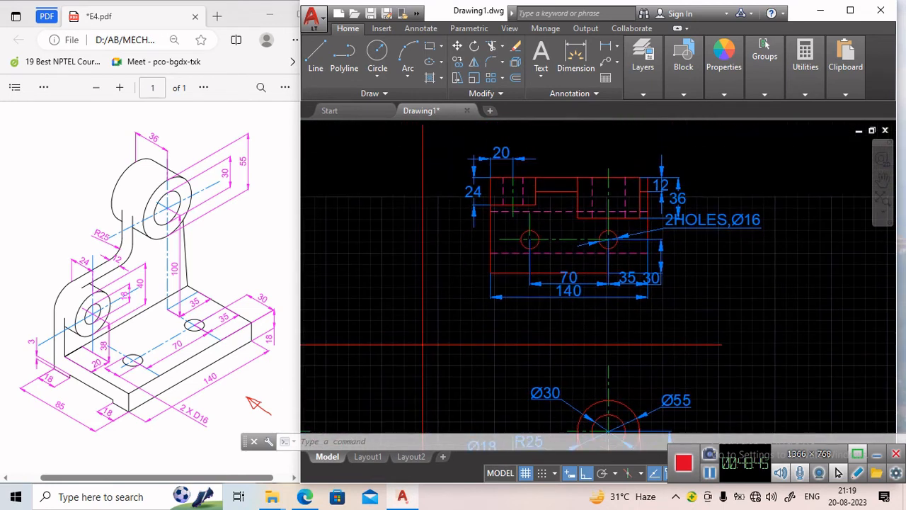
pyautogui.click(575, 290)
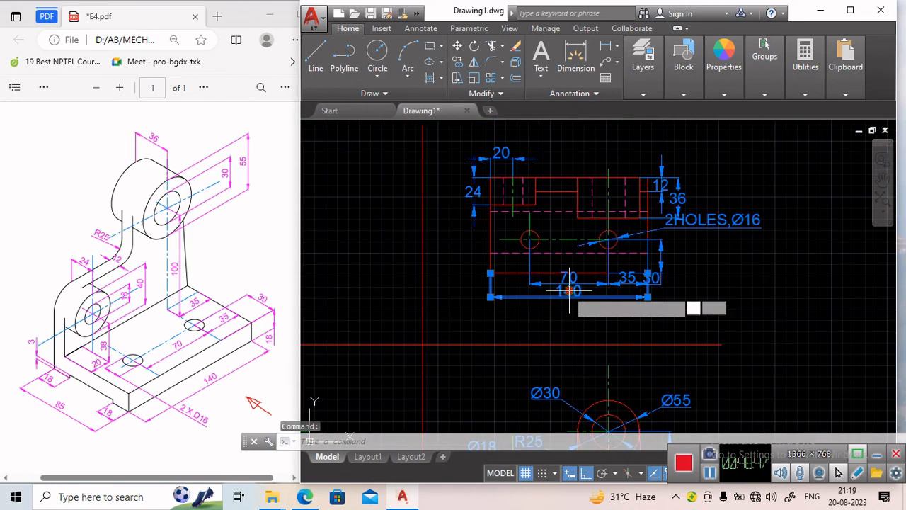
pyautogui.click(570, 291)
pyautogui.click(569, 276)
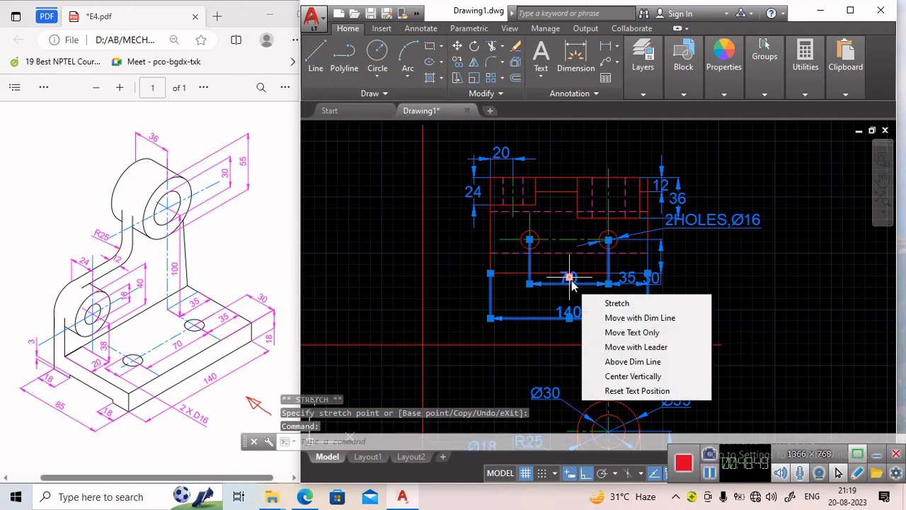
pyautogui.click(569, 277)
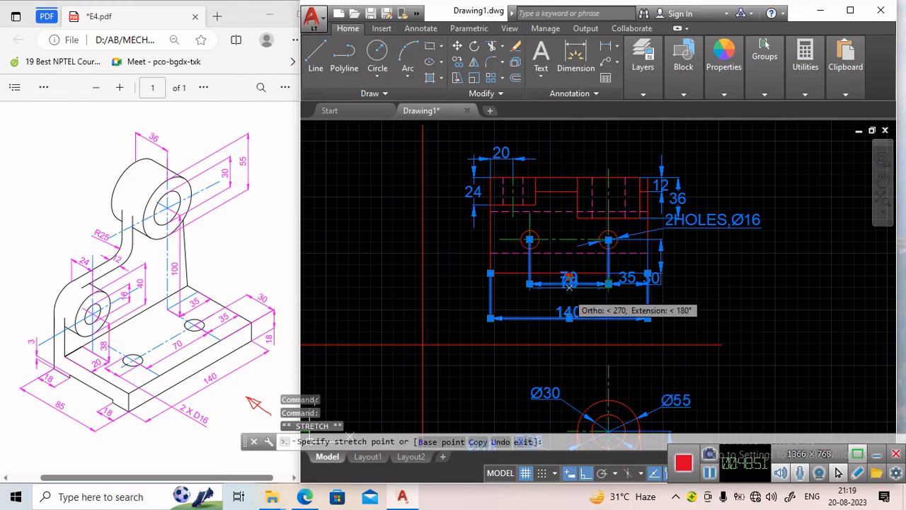
pyautogui.click(569, 291)
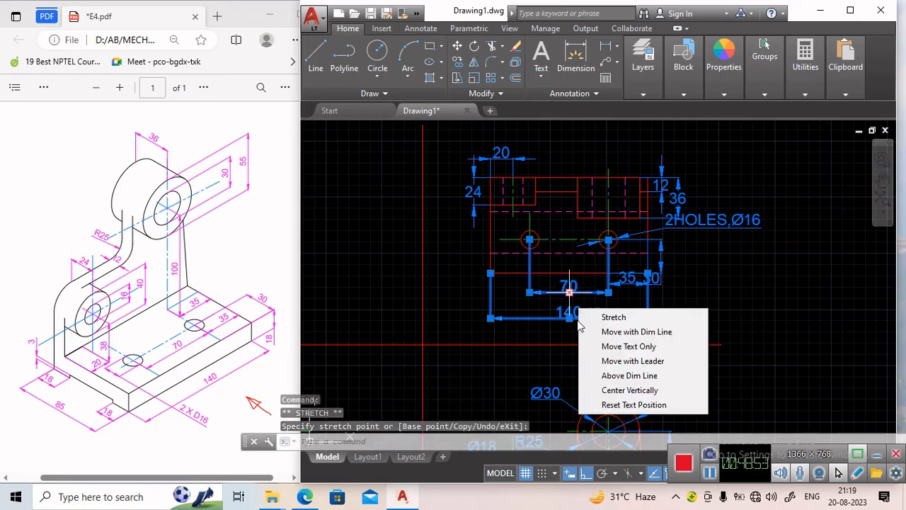
pyautogui.click(569, 317)
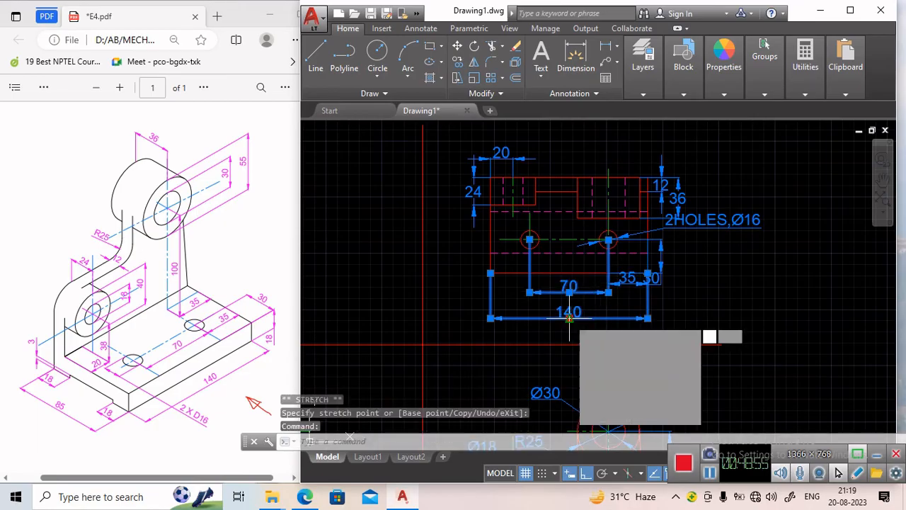
# Reposition the top view's 35 dimension line and move the 30 dimension outside the view's right edge.
pyautogui.click(629, 285)
pyautogui.click(629, 278)
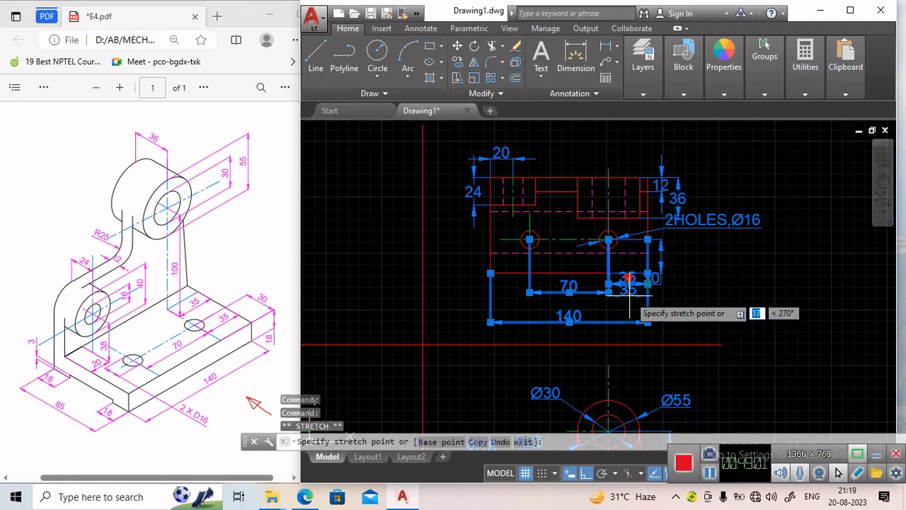
pyautogui.click(629, 297)
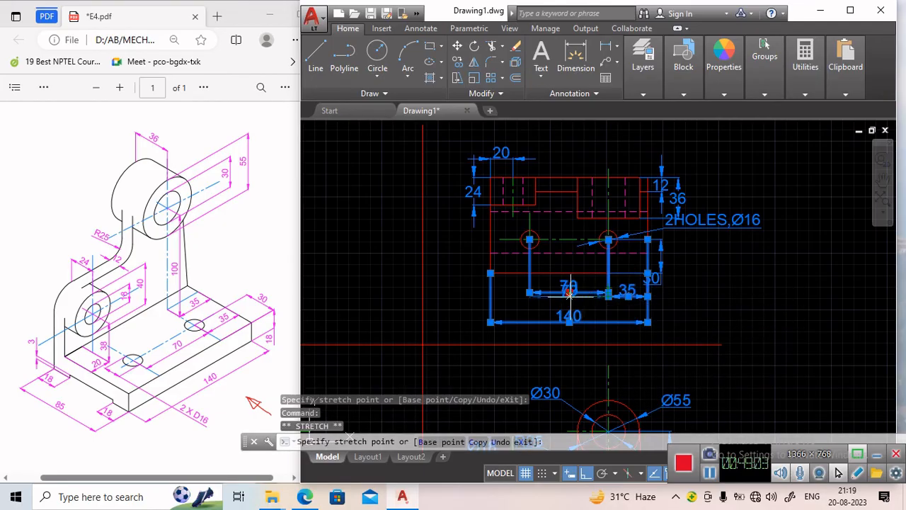
pyautogui.click(651, 277)
pyautogui.click(647, 273)
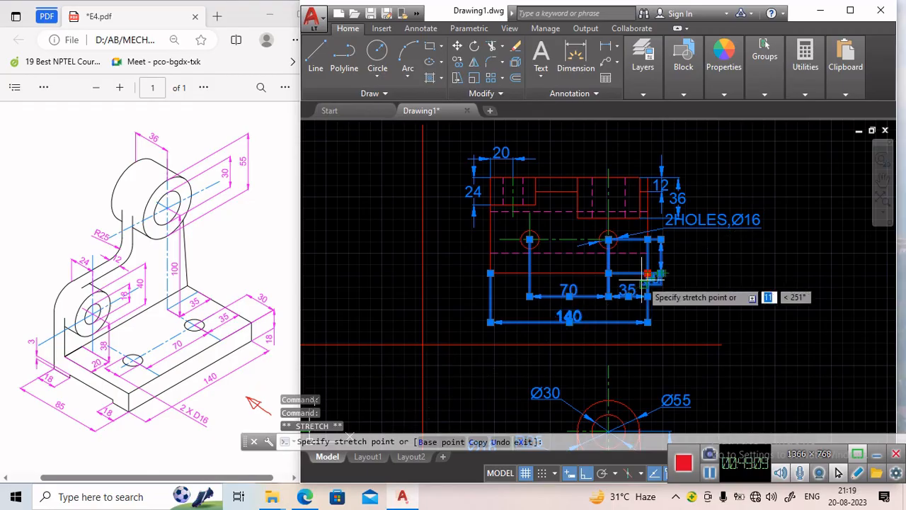
pyautogui.click(662, 281)
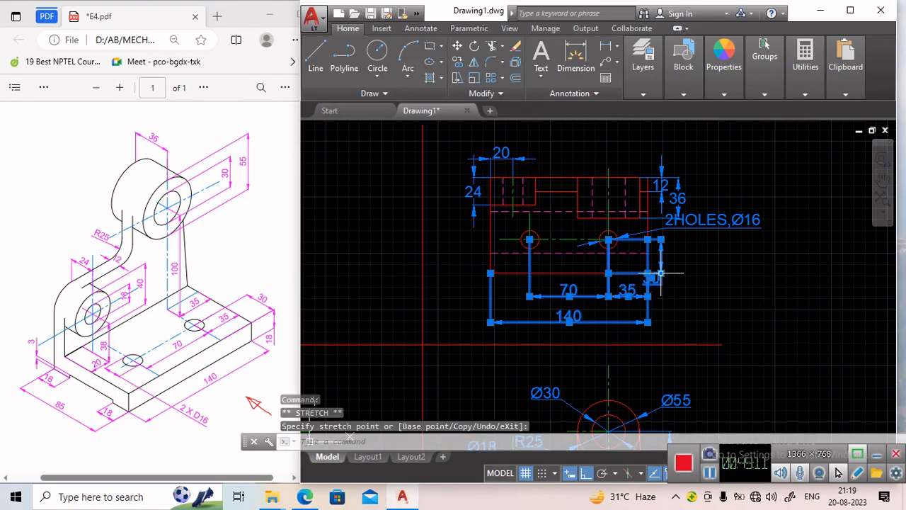
pyautogui.click(687, 273)
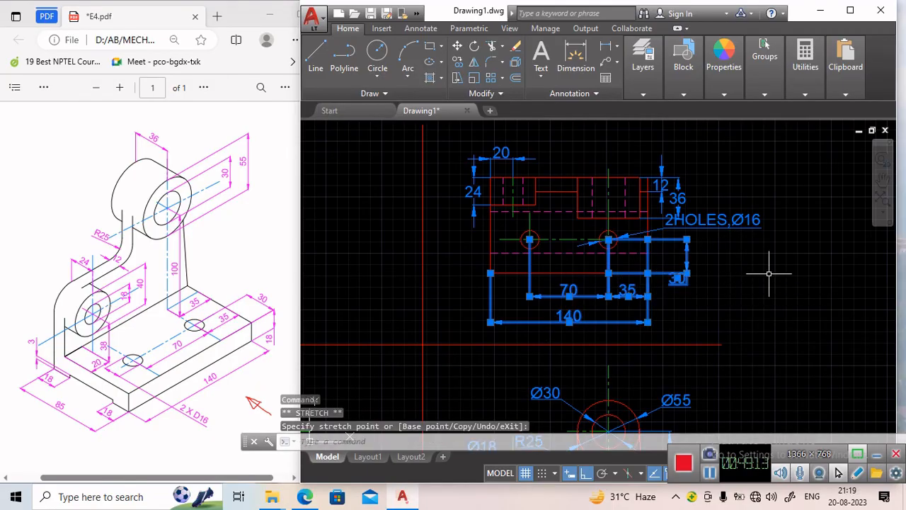
pyautogui.click(729, 298)
pyautogui.click(681, 280)
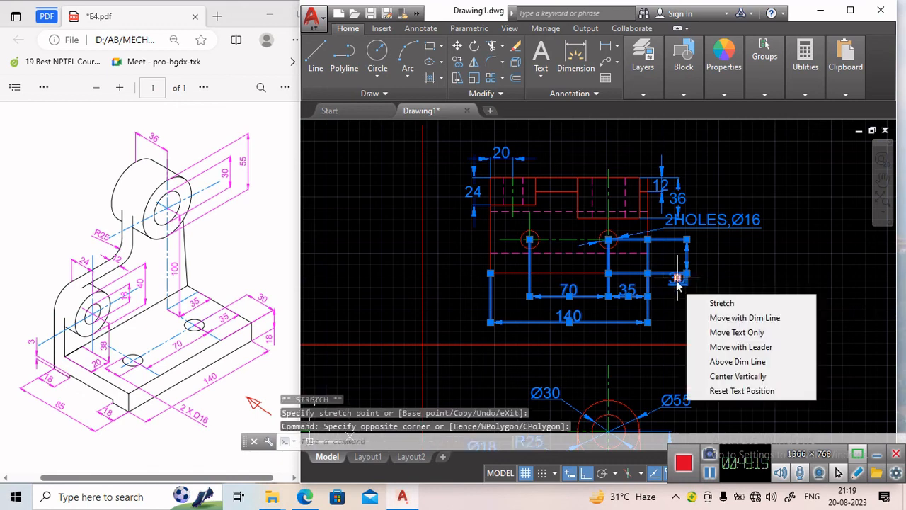
pyautogui.click(678, 278)
pyautogui.click(678, 293)
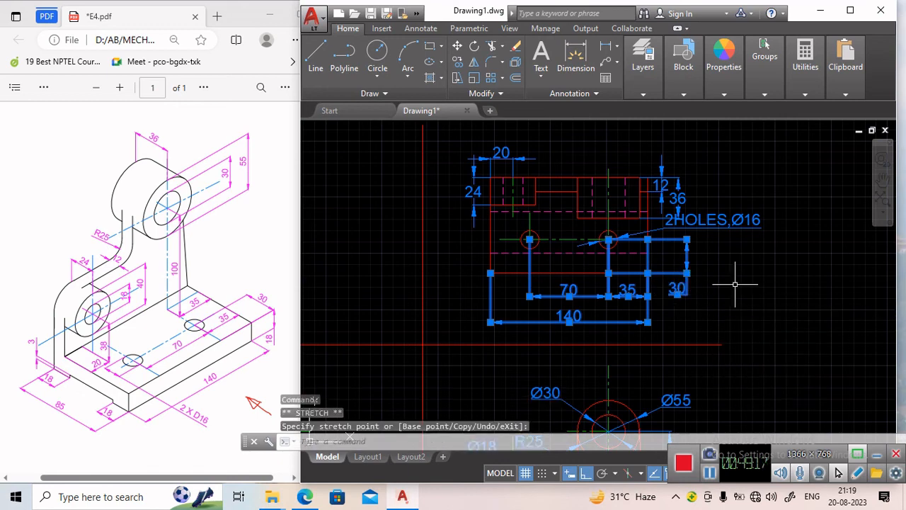
pyautogui.press('Escape')
# Move the top view's 2HOLES,Ø16 leader text further right and up.
pyautogui.click(738, 231)
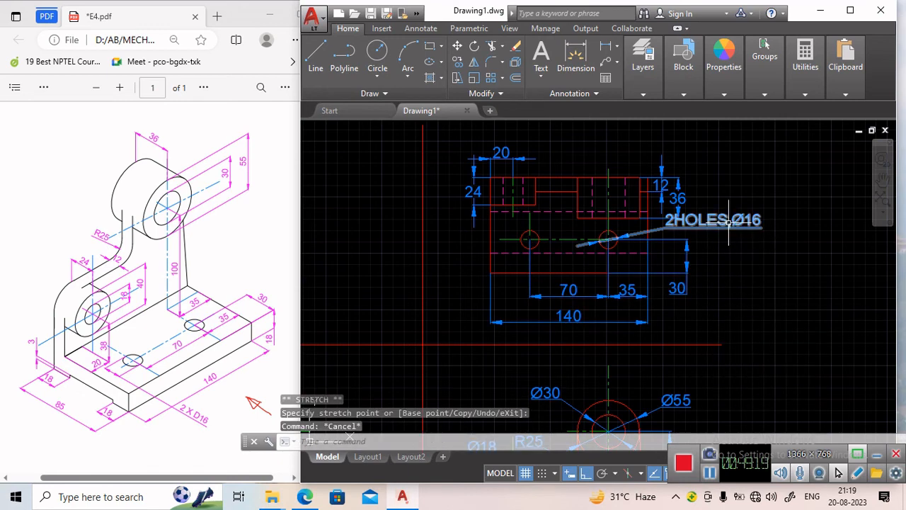
pyautogui.click(665, 228)
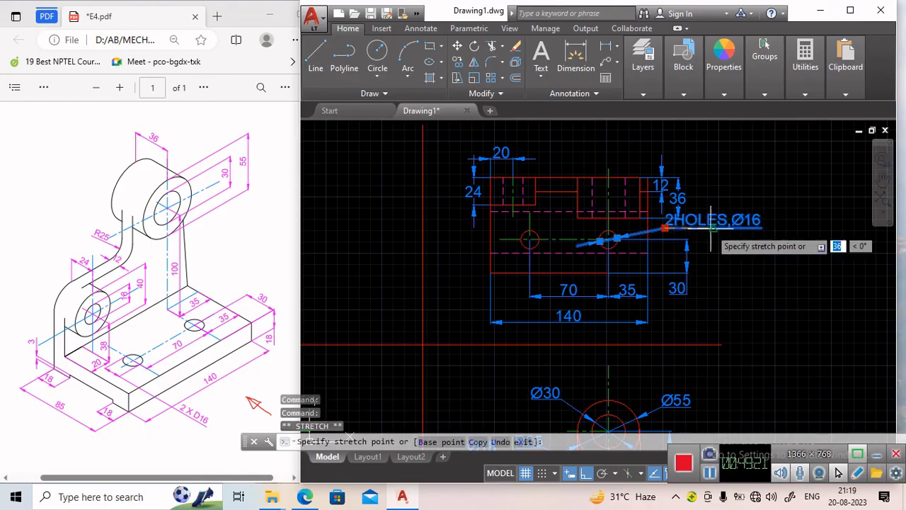
pyautogui.moveTo(719, 239)
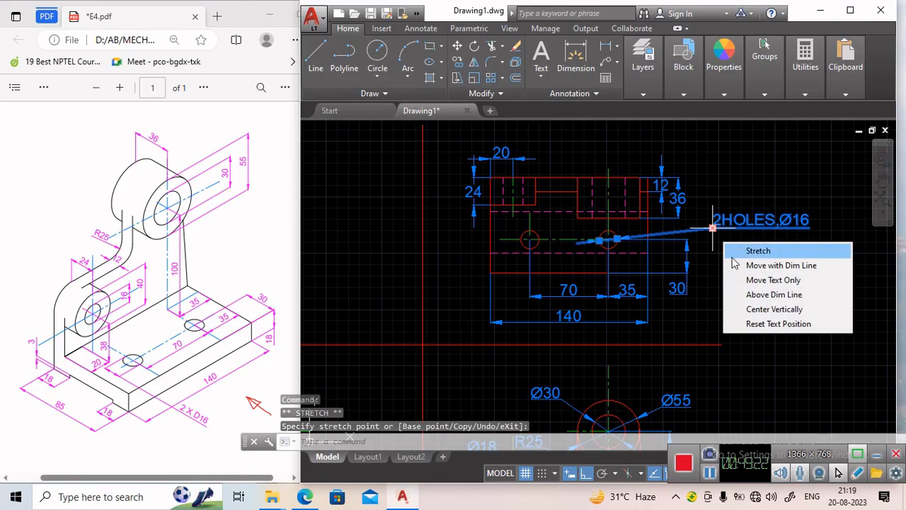
pyautogui.click(708, 214)
# Move the top view's 36 vertical dimension text outward to the right.
pyautogui.click(678, 198)
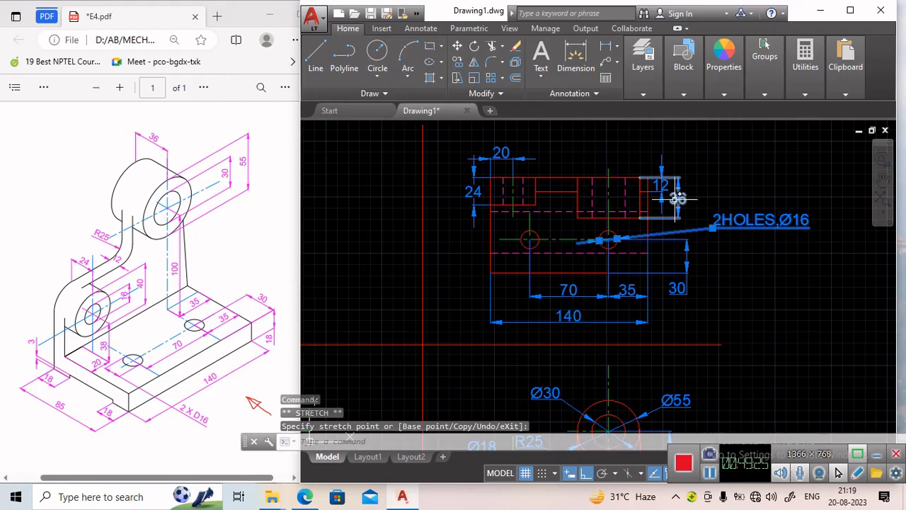
pyautogui.click(678, 198)
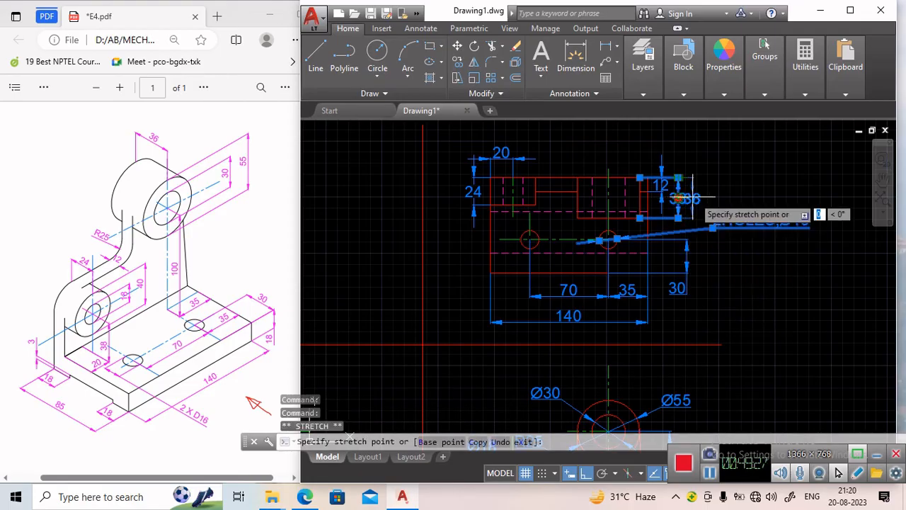
pyautogui.click(695, 198)
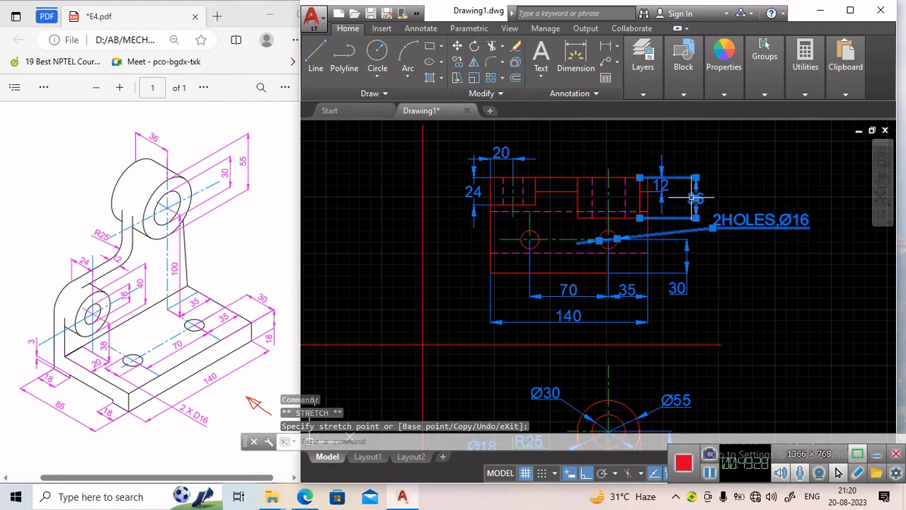
# Move the top view's 12 vertical dimension text up above the view.
pyautogui.click(657, 185)
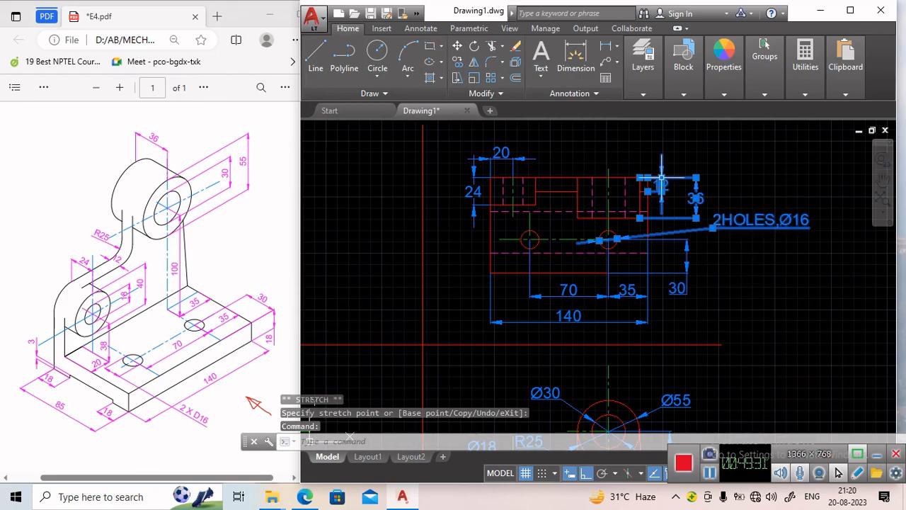
pyautogui.click(661, 183)
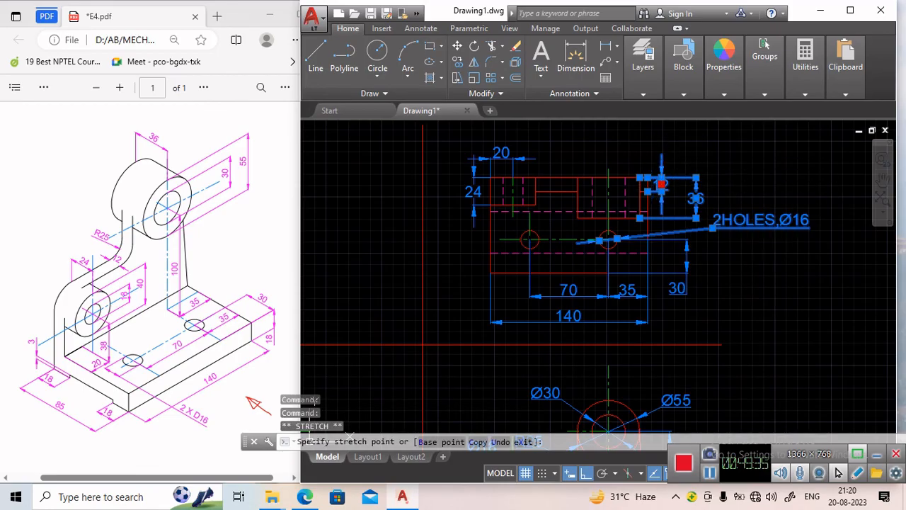
pyautogui.click(660, 174)
pyautogui.click(661, 154)
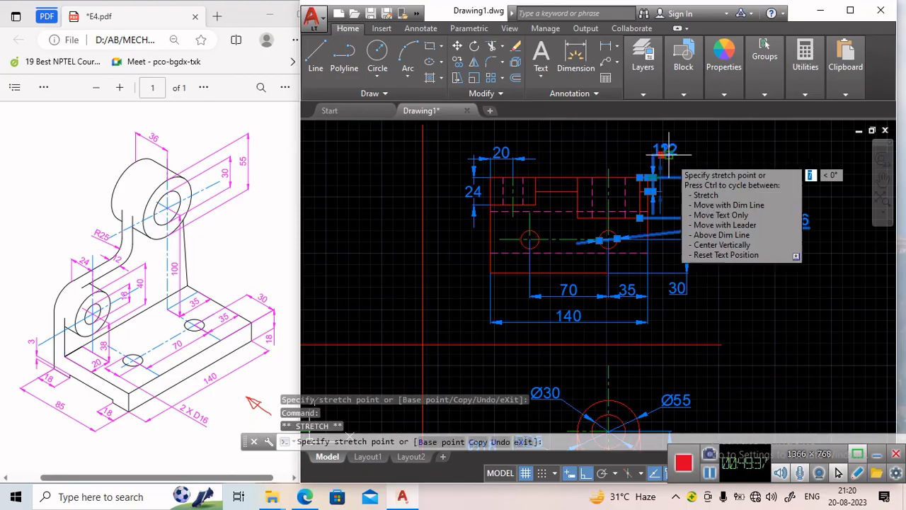
pyautogui.click(669, 155)
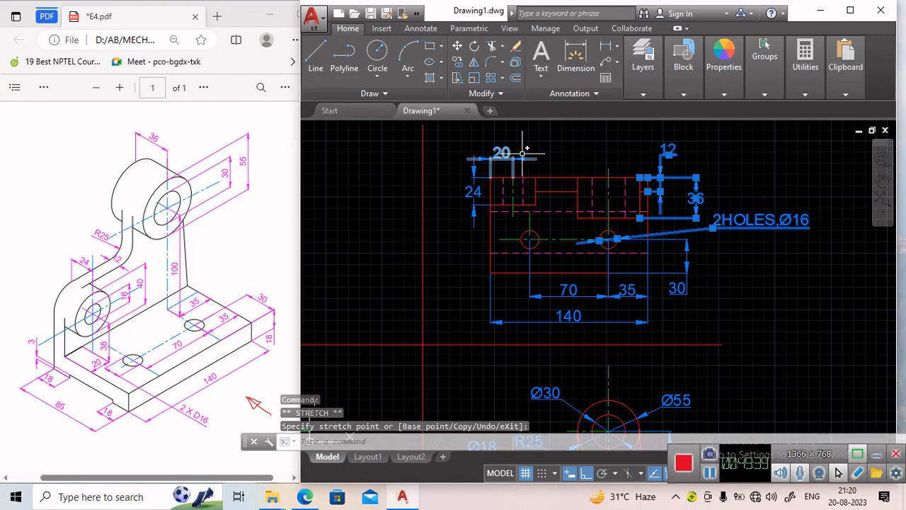
pyautogui.press('Escape')
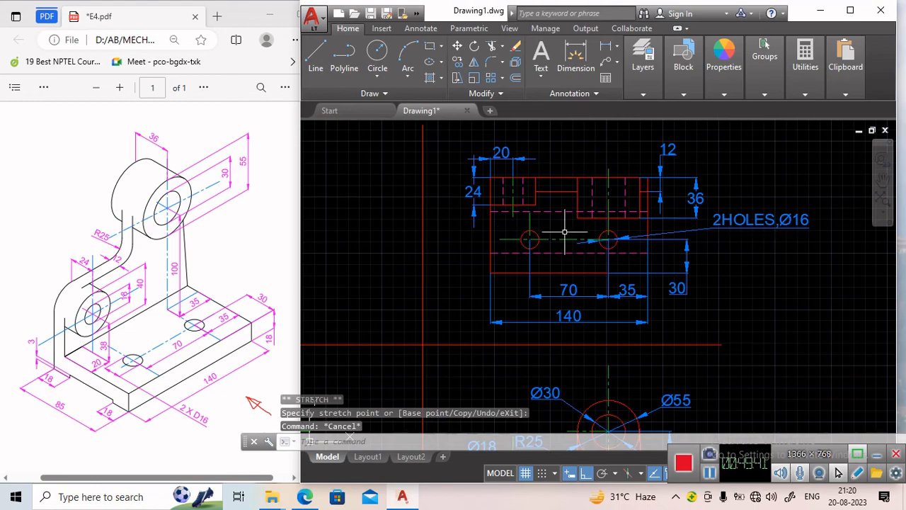
# Move the side view's 85 horizontal dimension line further down below the view.
pyautogui.moveTo(690, 310)
pyautogui.mouseDown(button='middle')
pyautogui.moveTo(689, 317)
pyautogui.moveTo(664, 240)
pyautogui.mouseUp(button='middle')
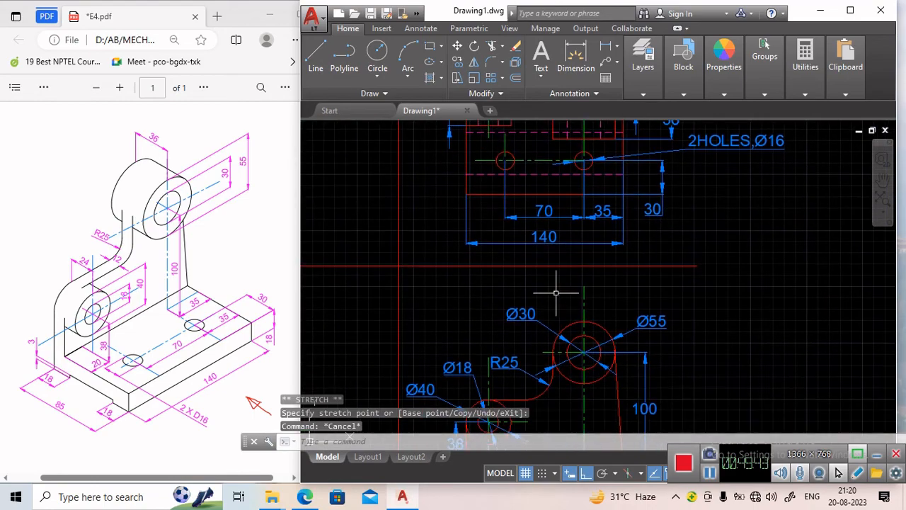
pyautogui.scroll(-2, 541, 298)
pyautogui.moveTo(422, 330); pyautogui.dragTo(542, 192, button='middle')
pyautogui.scroll(4, 500, 278)
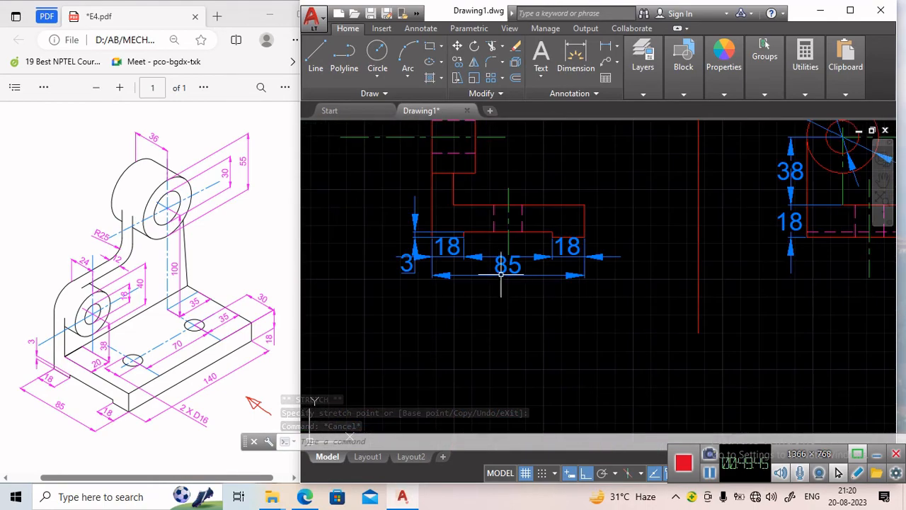
pyautogui.click(506, 264)
pyautogui.click(508, 276)
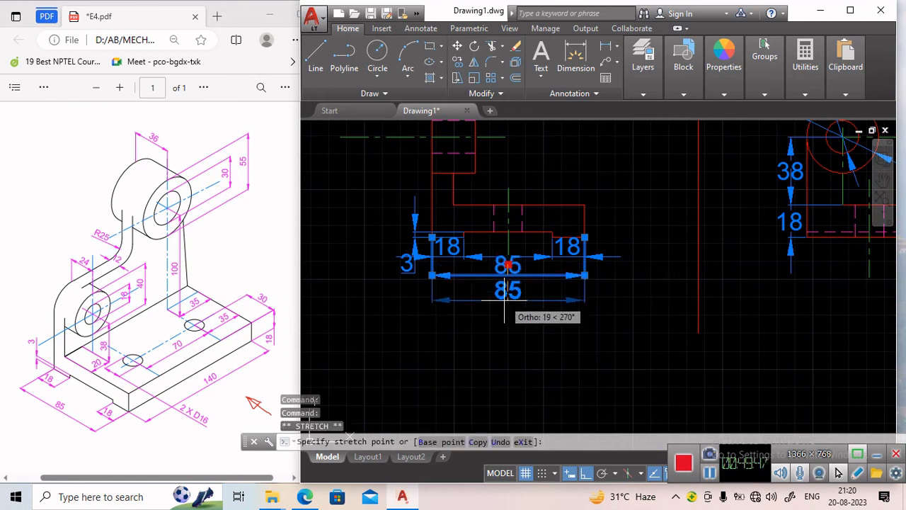
pyautogui.click(508, 306)
# Lower the texts of both 18 dimensions of the side view's base onto their dimension lines.
pyautogui.click(564, 256)
pyautogui.click(578, 256)
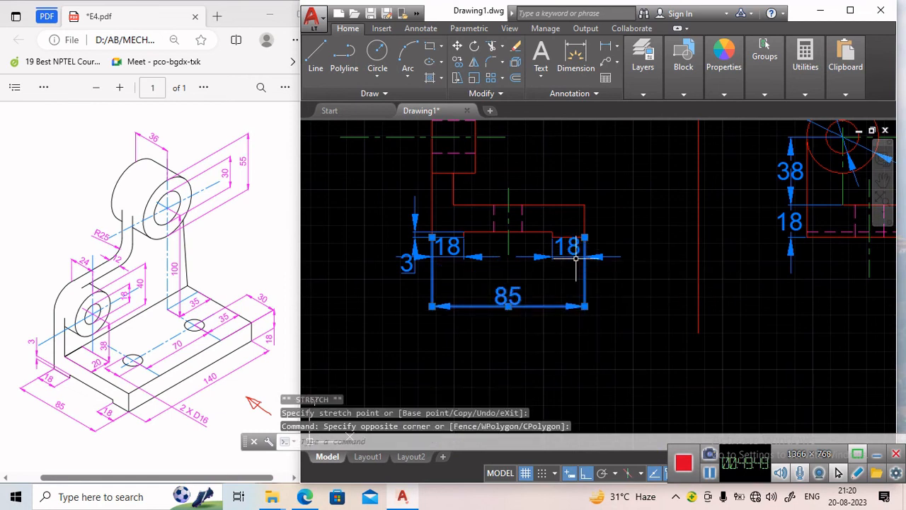
pyautogui.click(567, 245)
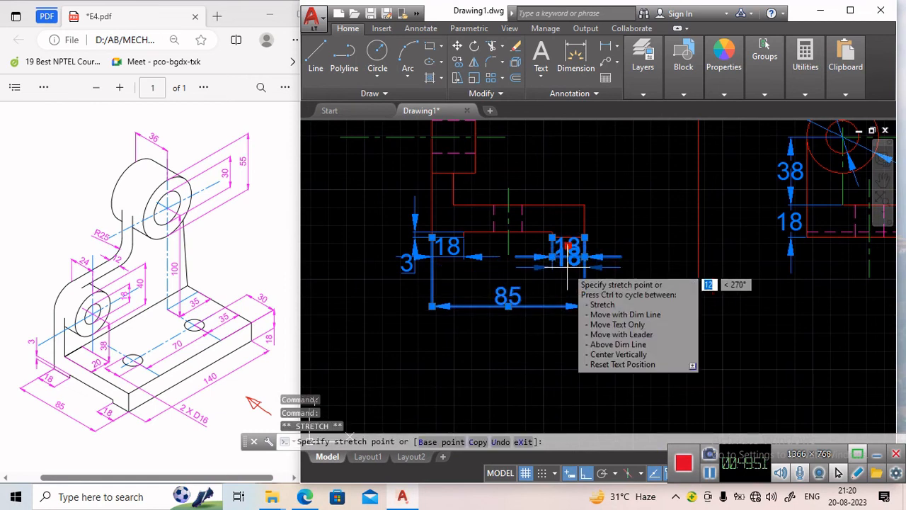
pyautogui.click(567, 259)
pyautogui.click(450, 257)
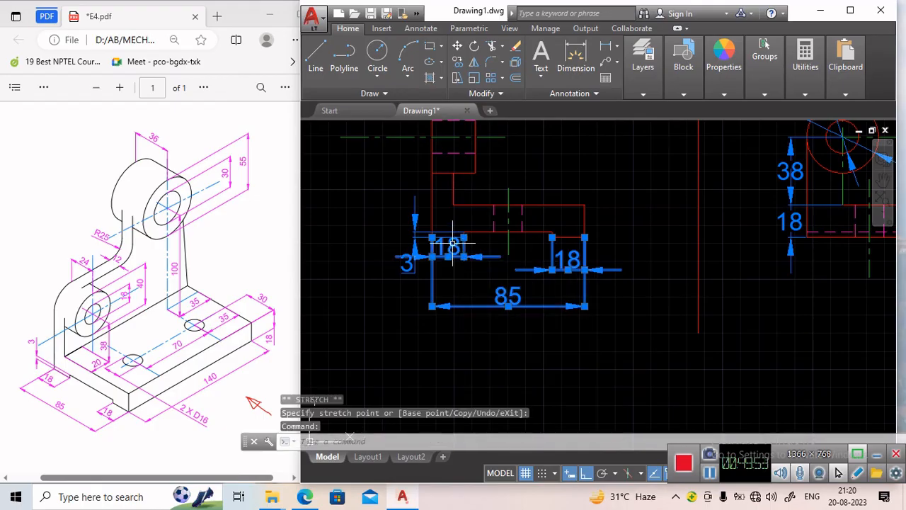
pyautogui.click(450, 255)
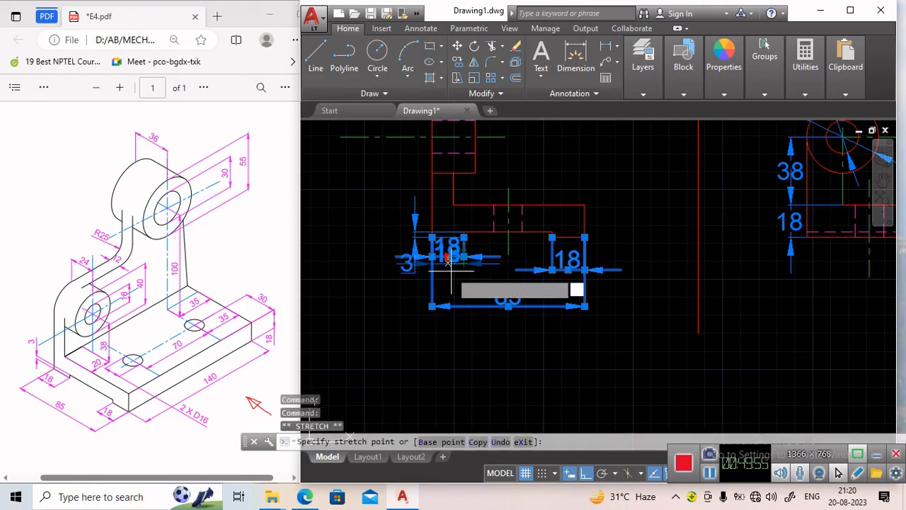
pyautogui.click(451, 271)
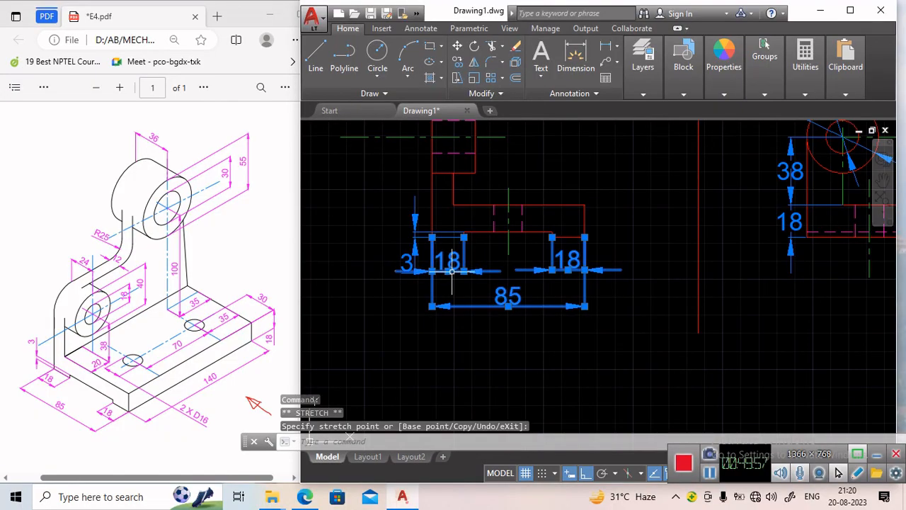
# Move the side view's 3 dimension text up above the base.
pyautogui.click(408, 263)
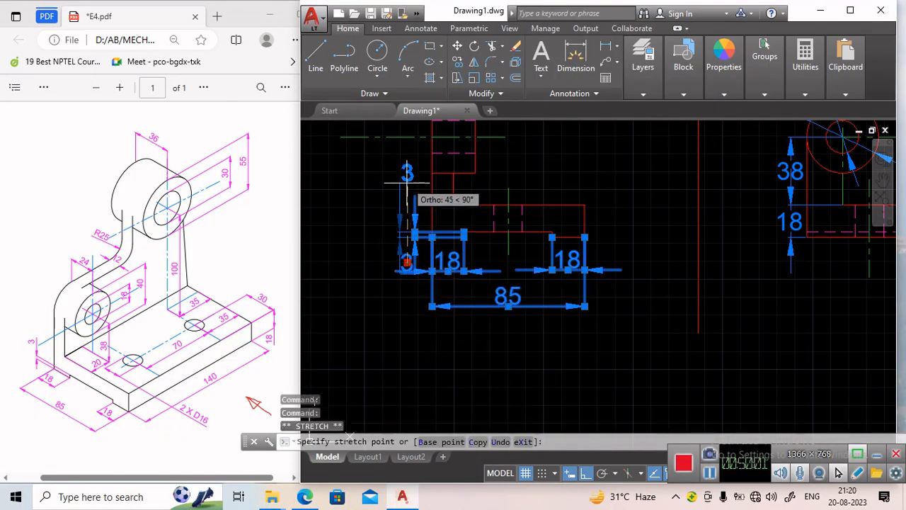
pyautogui.click(408, 183)
pyautogui.moveTo(407, 183)
pyautogui.press('Escape')
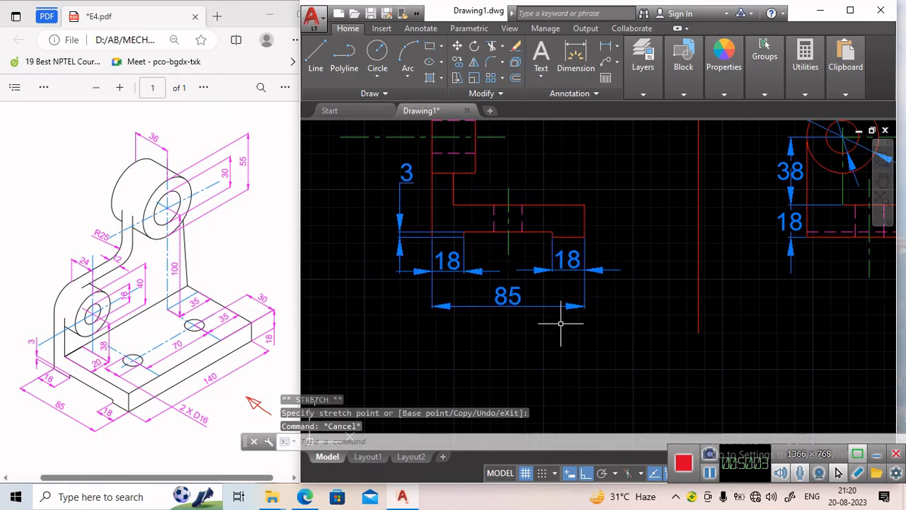
# Open the Plot dialog and choose DWG To PDF.pc3 as the printer.
pyautogui.scroll(-2, 558, 324)
pyautogui.scroll(-2, 550, 254)
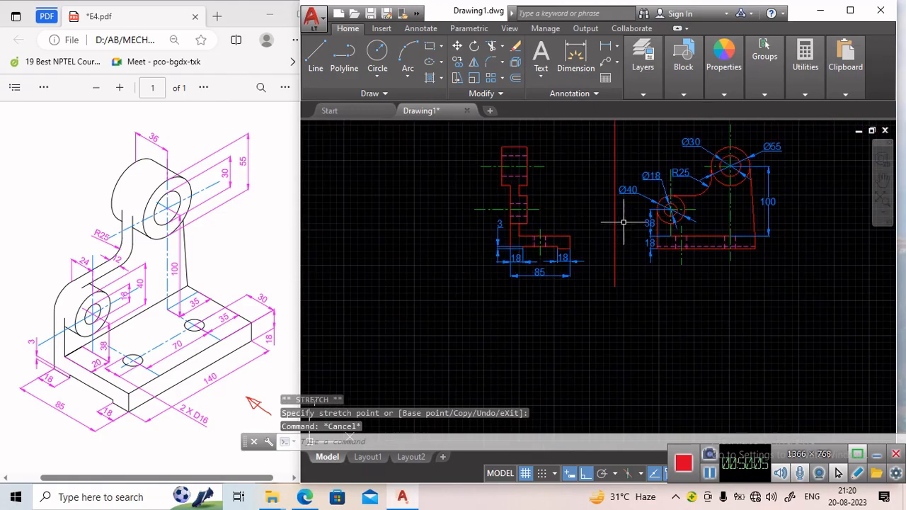
pyautogui.scroll(-2, 623, 222)
pyautogui.scroll(-2, 554, 262)
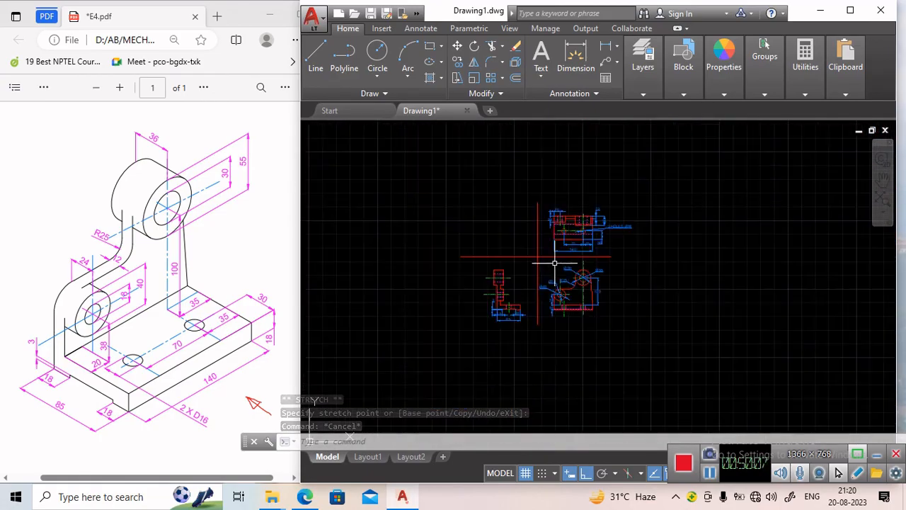
pyautogui.scroll(2, 552, 261)
pyautogui.scroll(2, 557, 259)
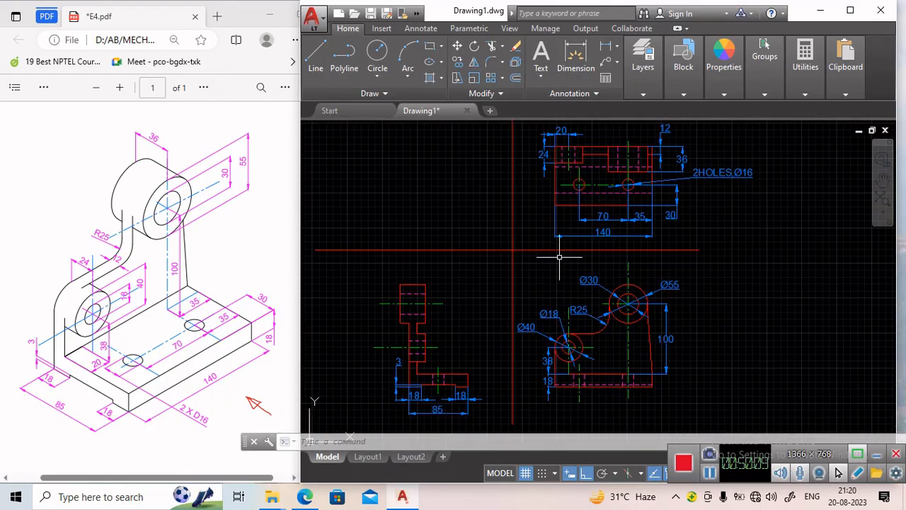
pyautogui.moveTo(559, 257); pyautogui.dragTo(552, 267, button='middle')
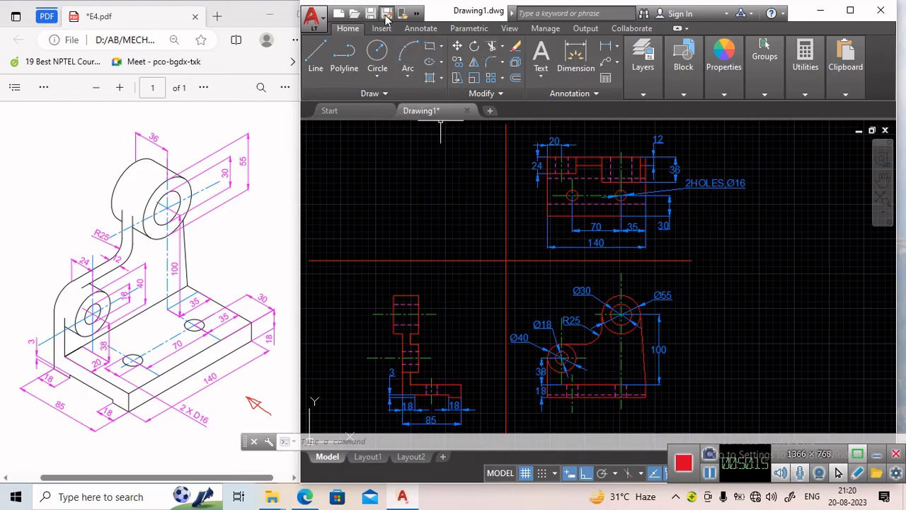
pyautogui.click(315, 22)
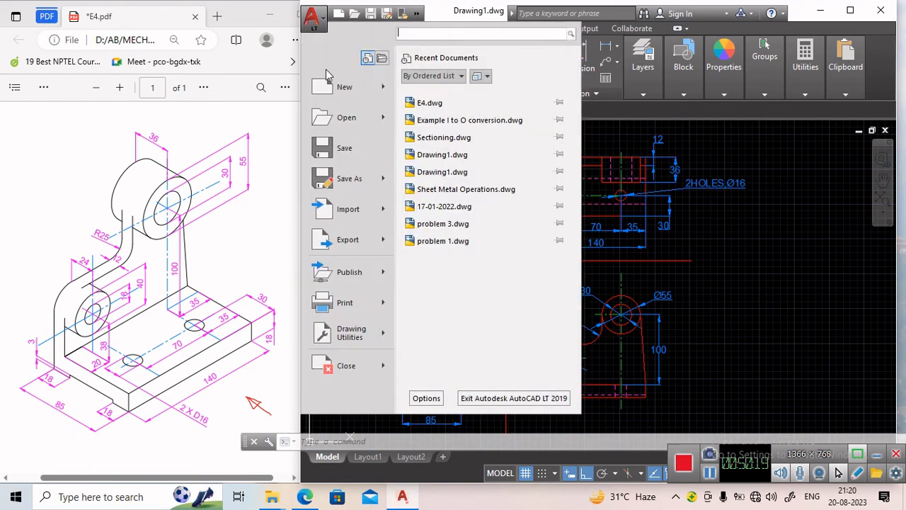
pyautogui.click(345, 303)
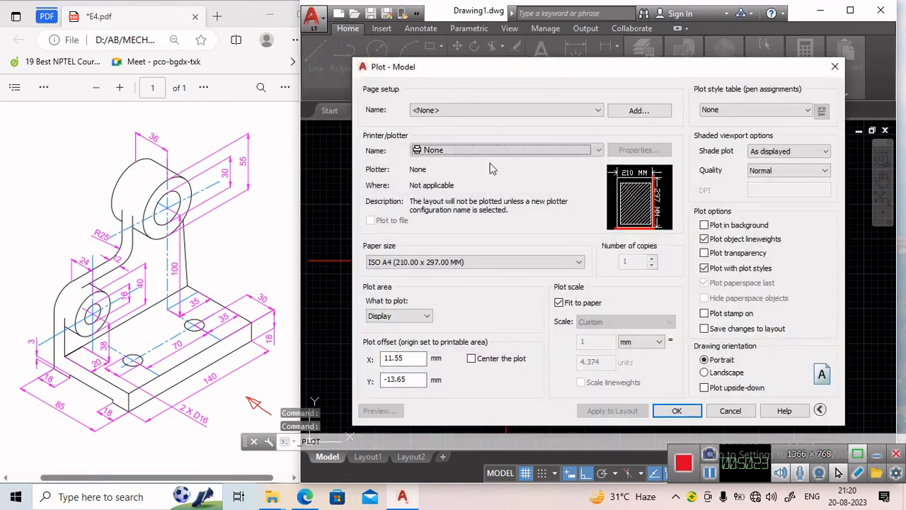
pyautogui.click(487, 152)
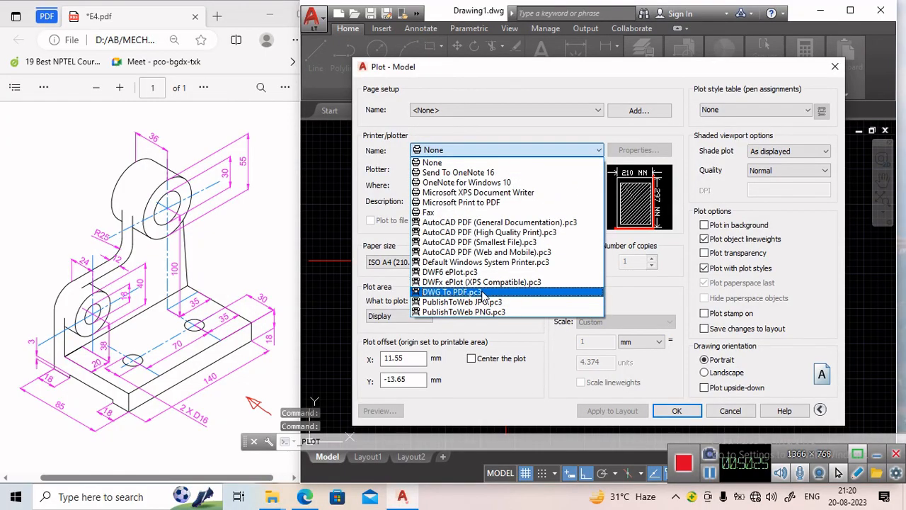
pyautogui.click(483, 293)
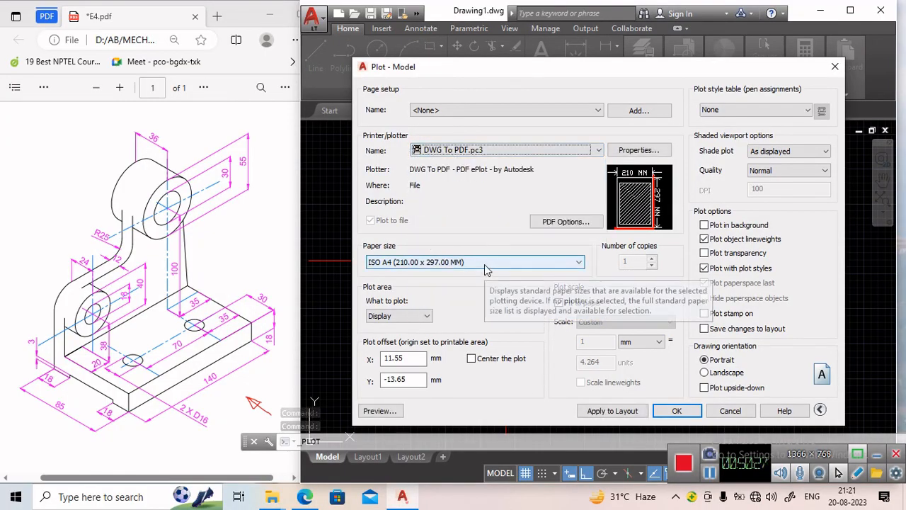
# Set the paper size to ISO A4 (297.00 x 210.00 MM).
pyautogui.click(440, 272)
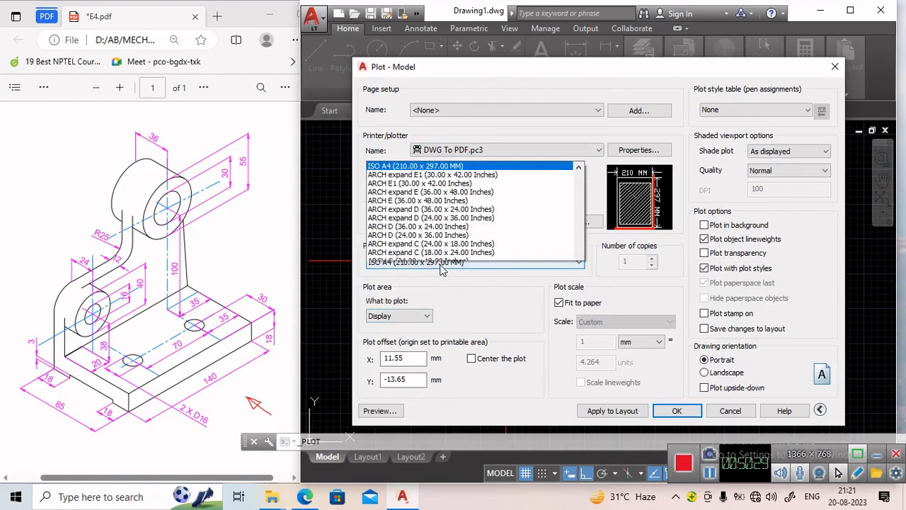
pyautogui.scroll(1, 441, 117)
pyautogui.scroll(3, 440, 117)
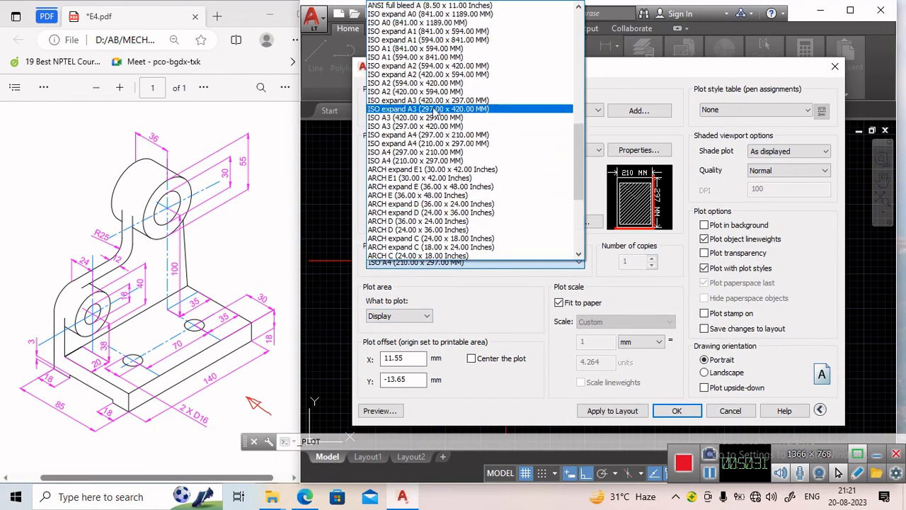
pyautogui.click(459, 149)
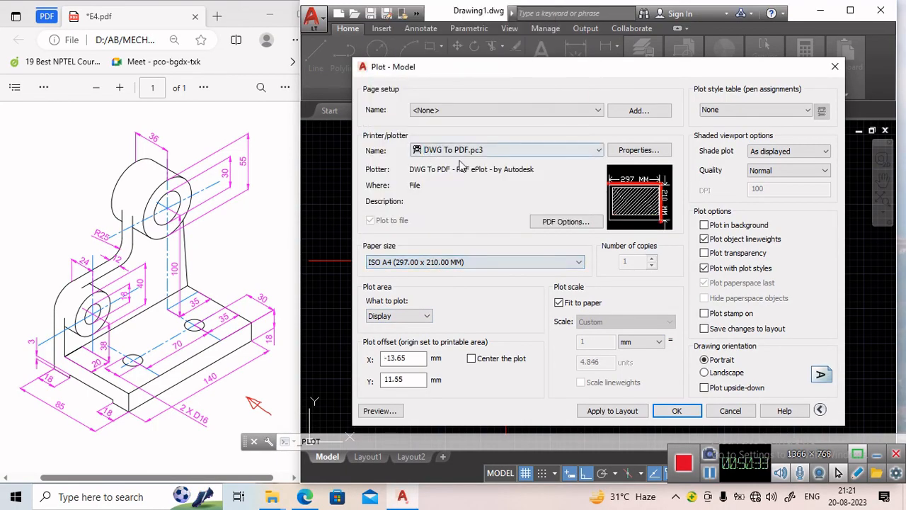
# Set the plot area to a window enclosing all three views, centred on a Landscape page.
pyautogui.click(421, 315)
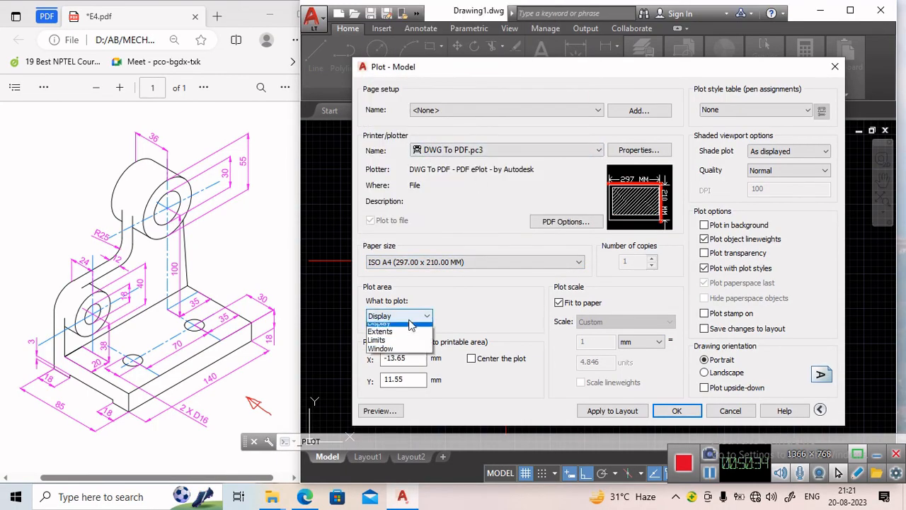
pyautogui.click(398, 355)
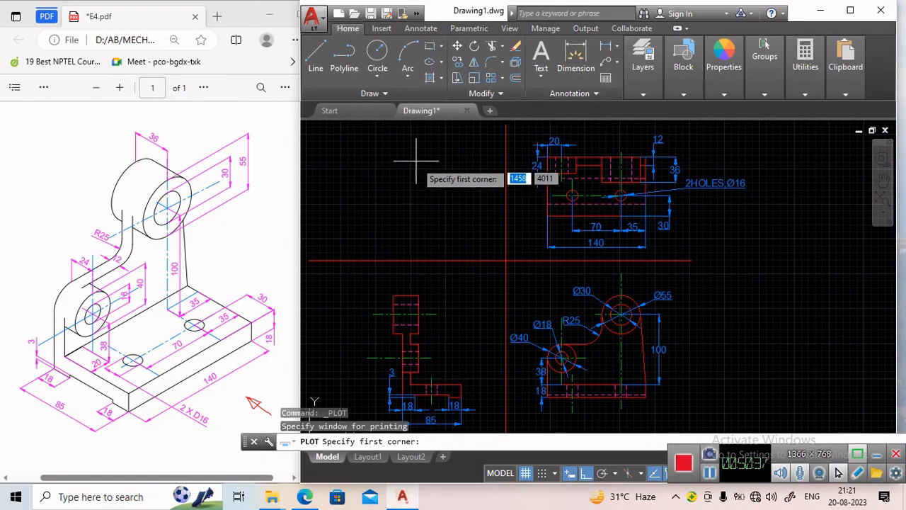
pyautogui.scroll(-2, 421, 206)
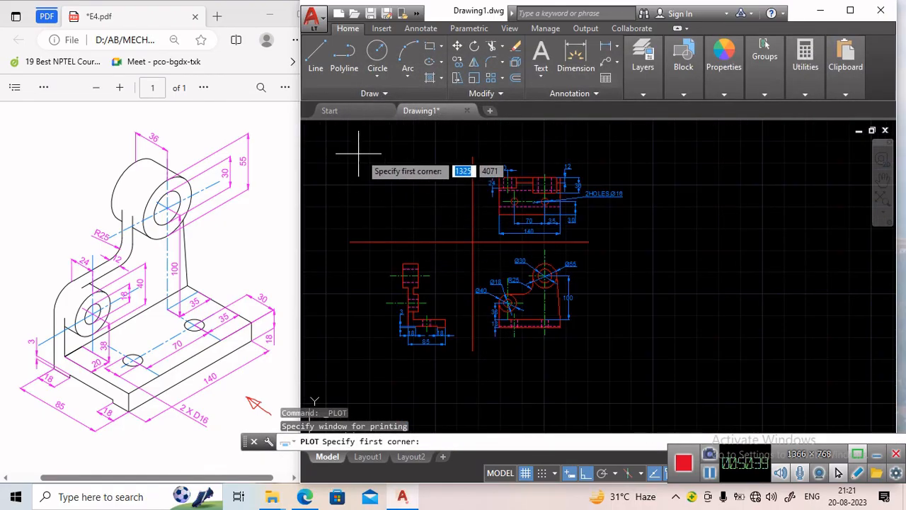
pyautogui.click(376, 157)
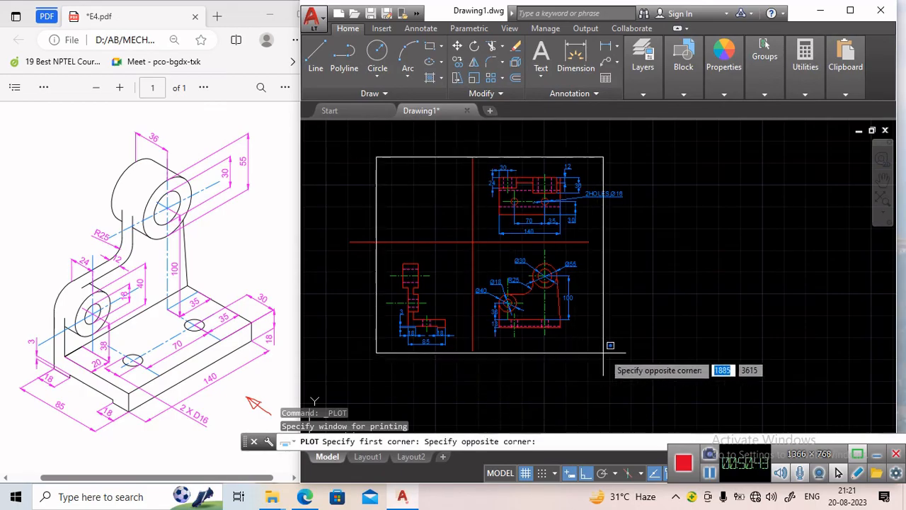
pyautogui.click(627, 350)
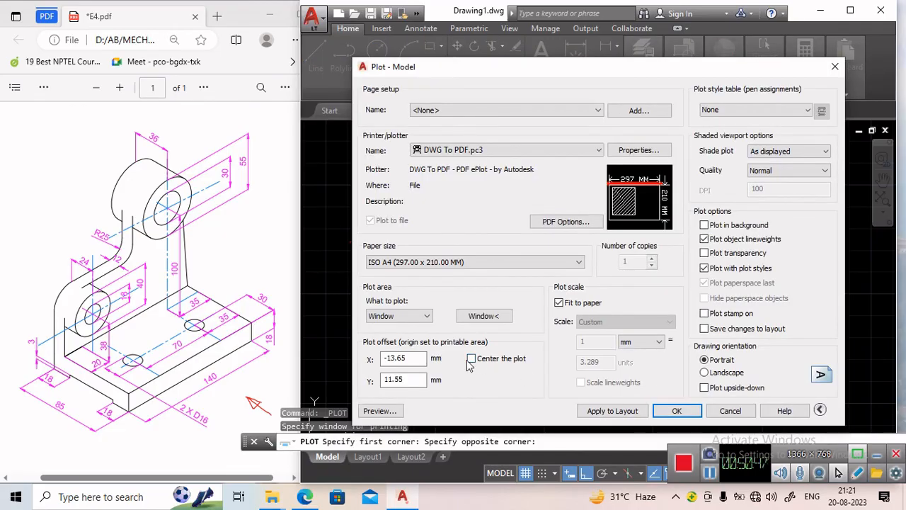
pyautogui.click(471, 358)
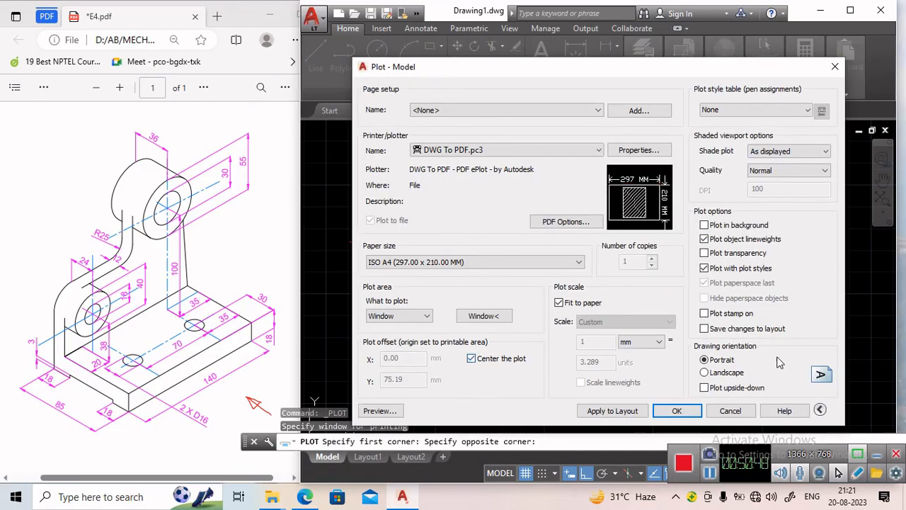
pyautogui.click(733, 375)
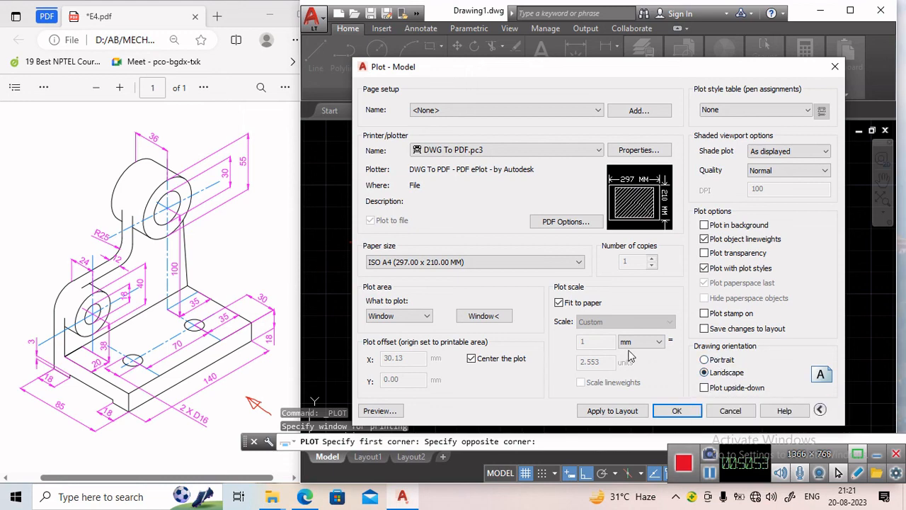
# Preview the plot, then plot it and save the PDF file as E4 new in the E4_AB&RM folder.
pyautogui.click(380, 411)
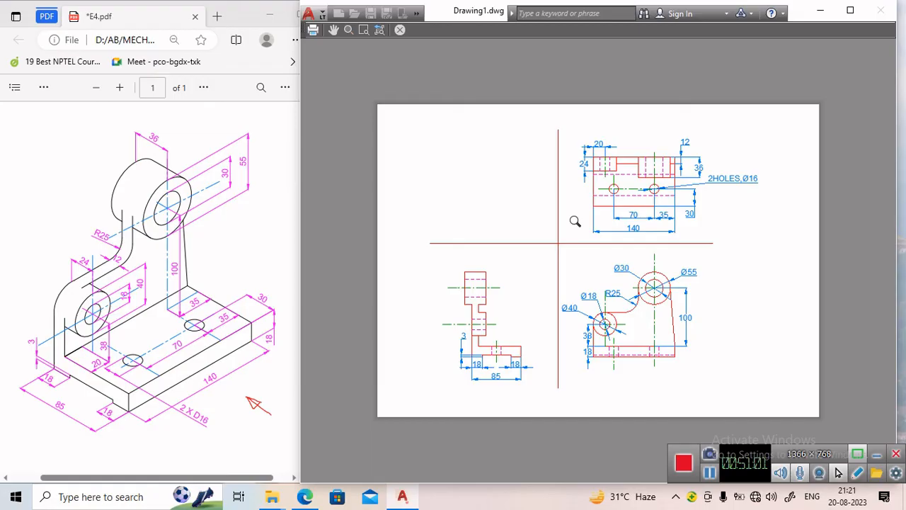
pyautogui.click(312, 31)
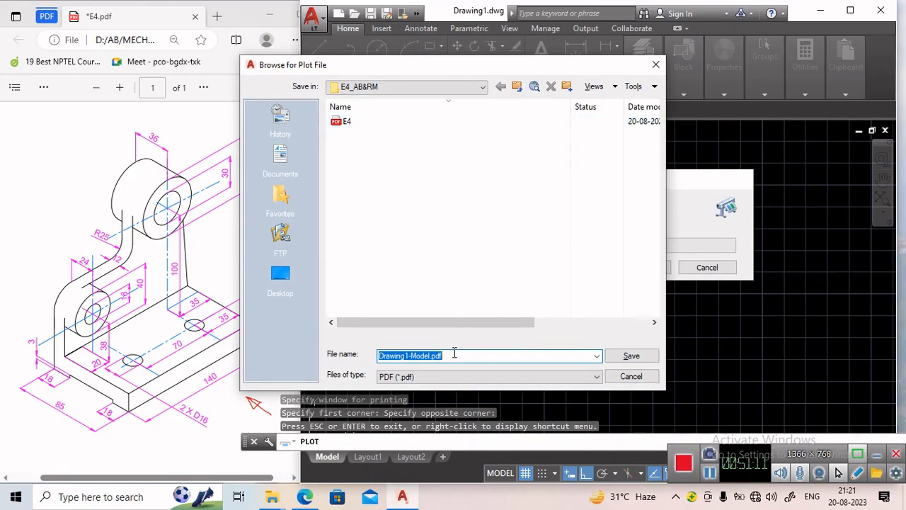
pyautogui.write('E')
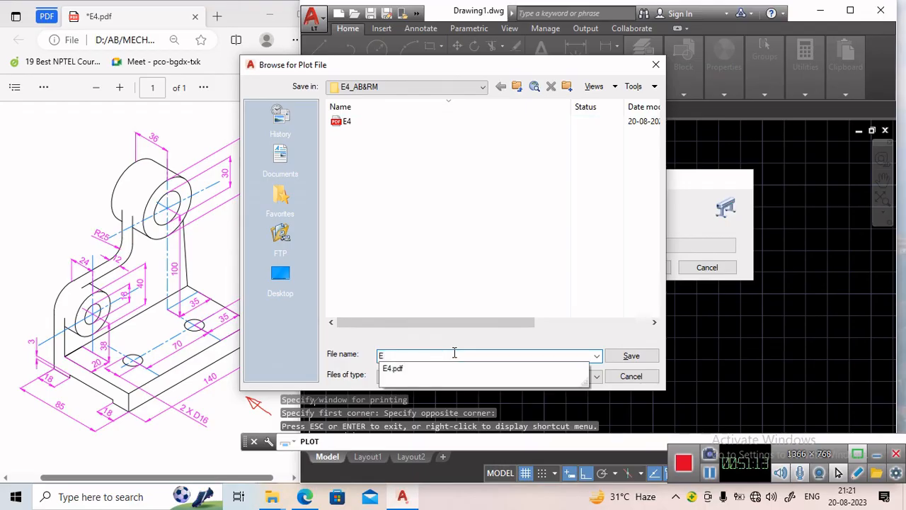
pyautogui.write('4 new')
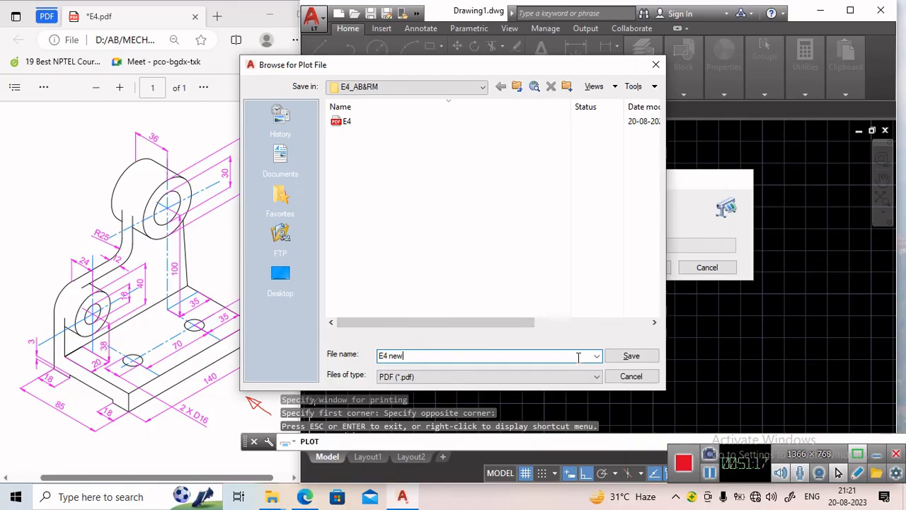
pyautogui.click(624, 360)
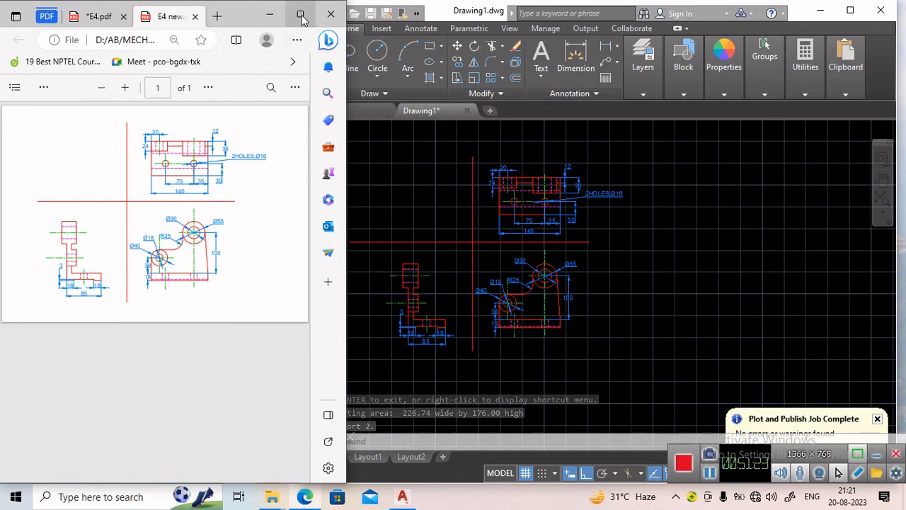
# Maximize the browser and zoom in to examine the plotted E4 new PDF.
pyautogui.click(300, 14)
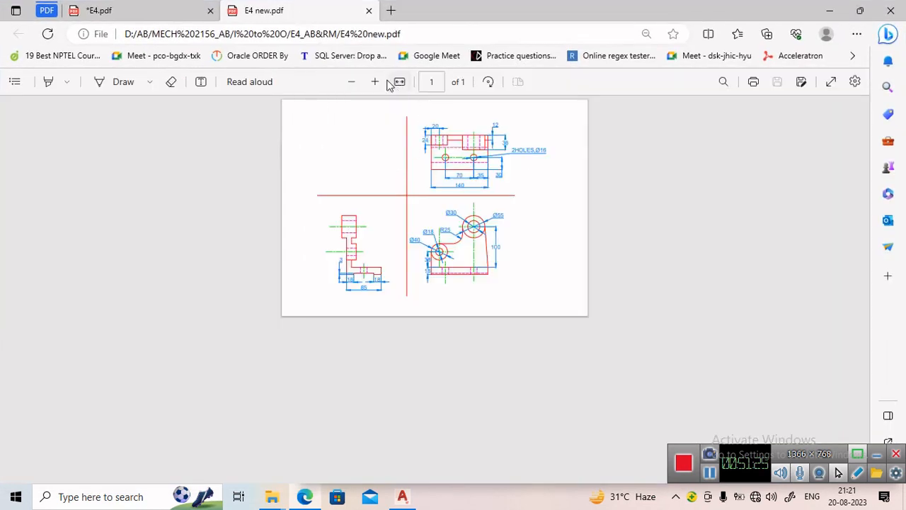
pyautogui.click(376, 81)
pyautogui.click(378, 80)
pyautogui.click(377, 81)
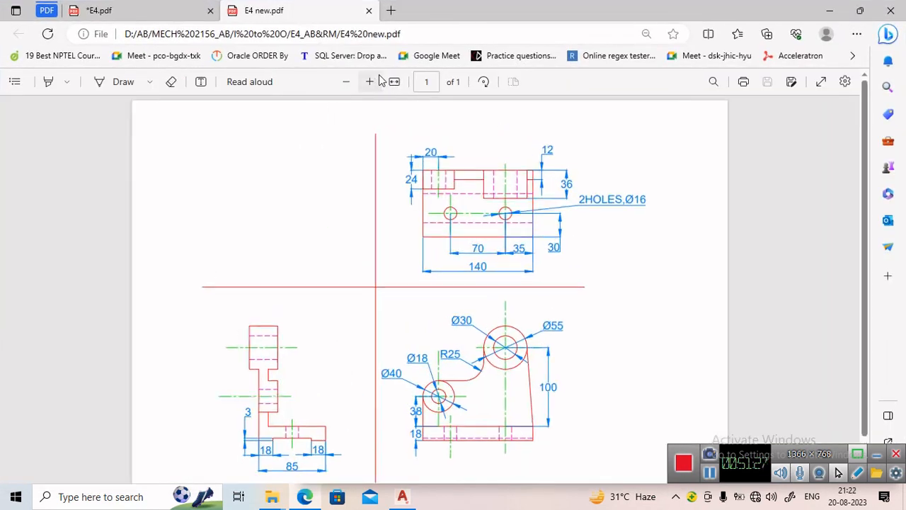
pyautogui.scroll(-1, 394, 251)
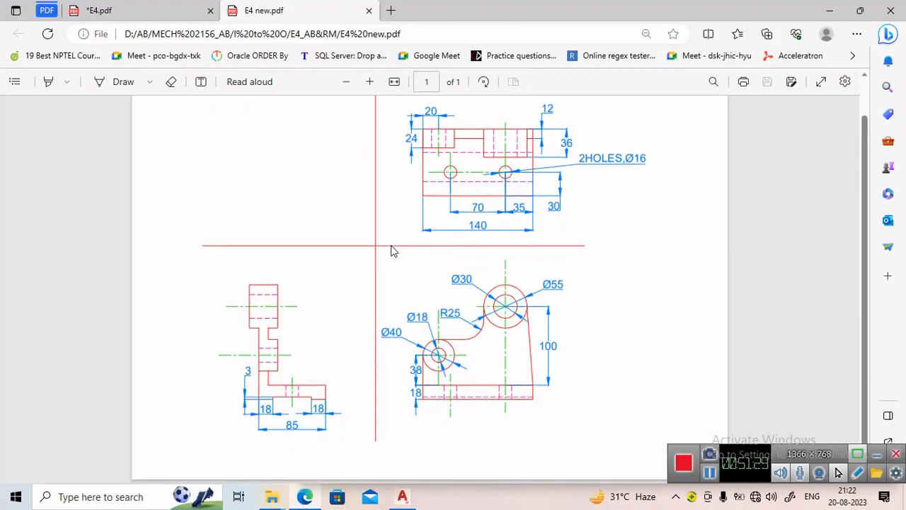
pyautogui.scroll(1, 394, 251)
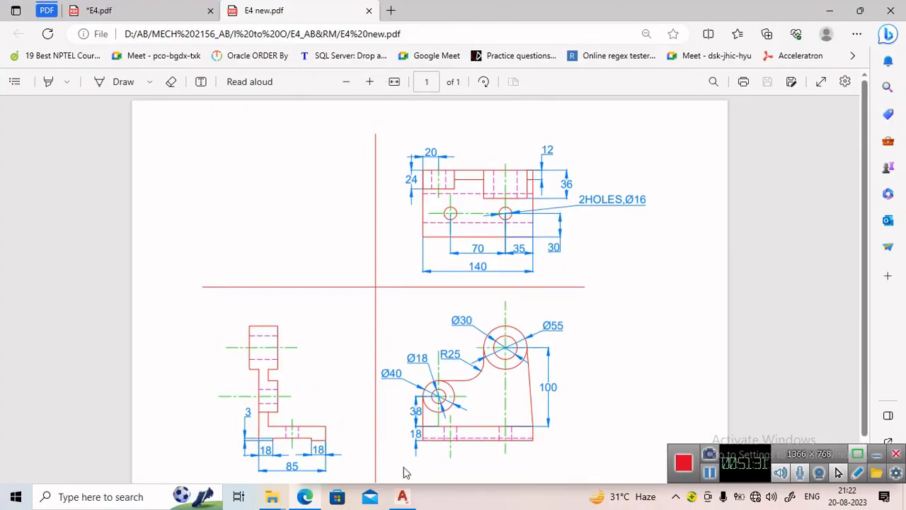
# Switch back to AutoCAD, maximize its window and zoom in on the drawing views.
pyautogui.click(402, 496)
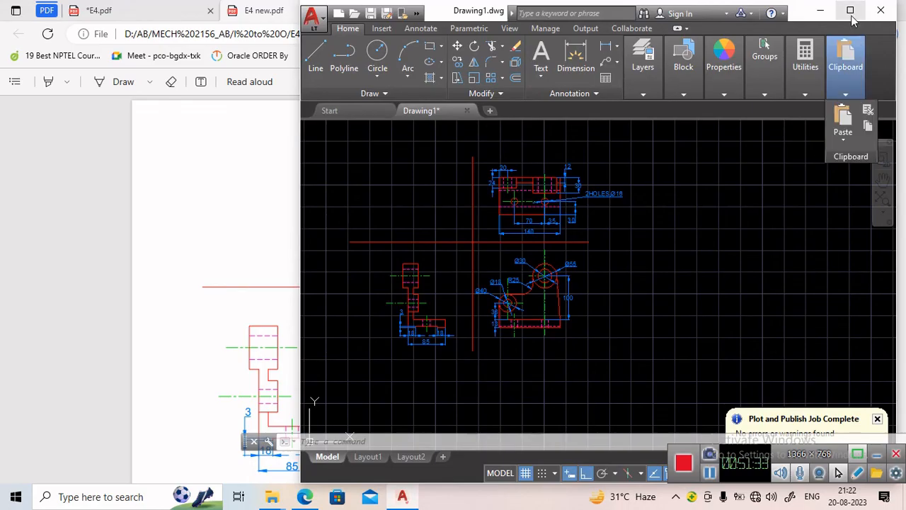
pyautogui.click(850, 12)
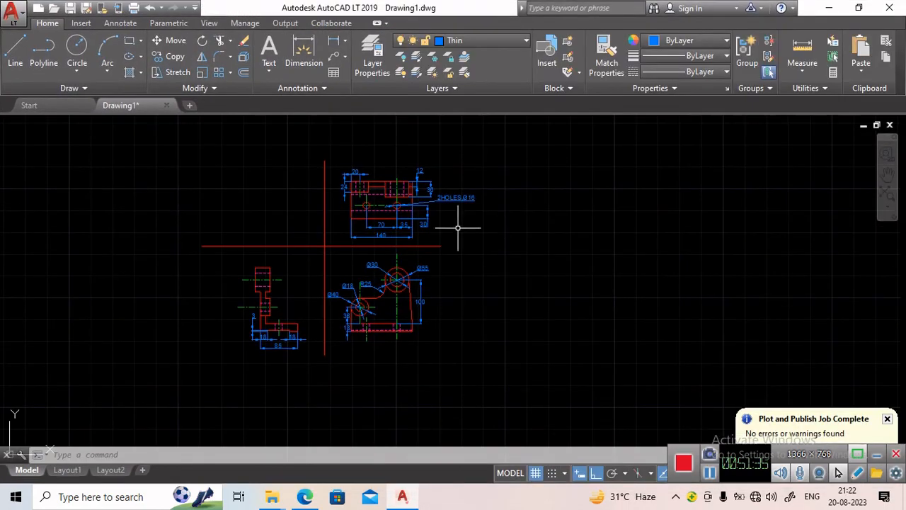
pyautogui.scroll(4, 297, 245)
pyautogui.scroll(-4, 300, 243)
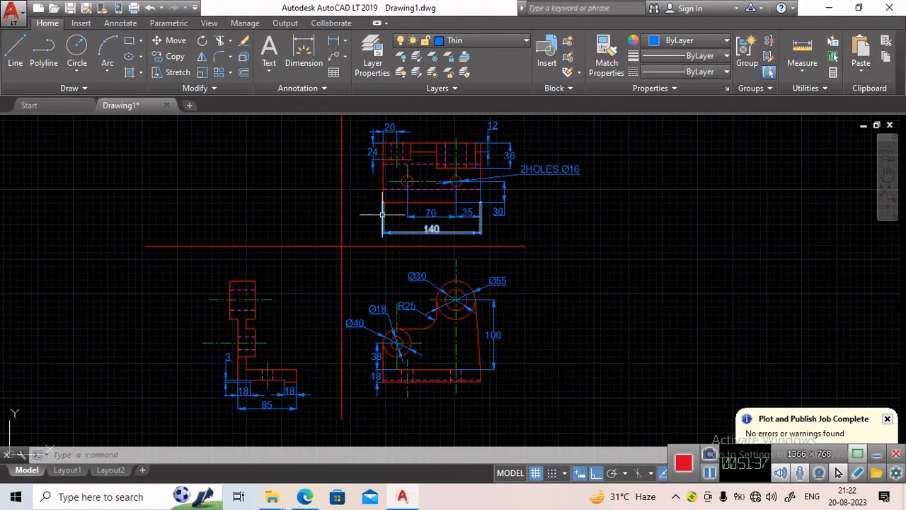
pyautogui.scroll(2, 380, 229)
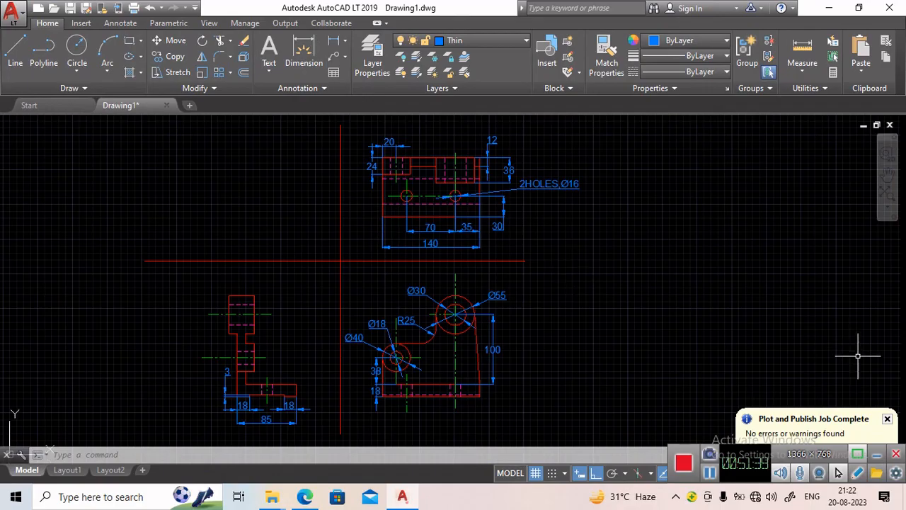